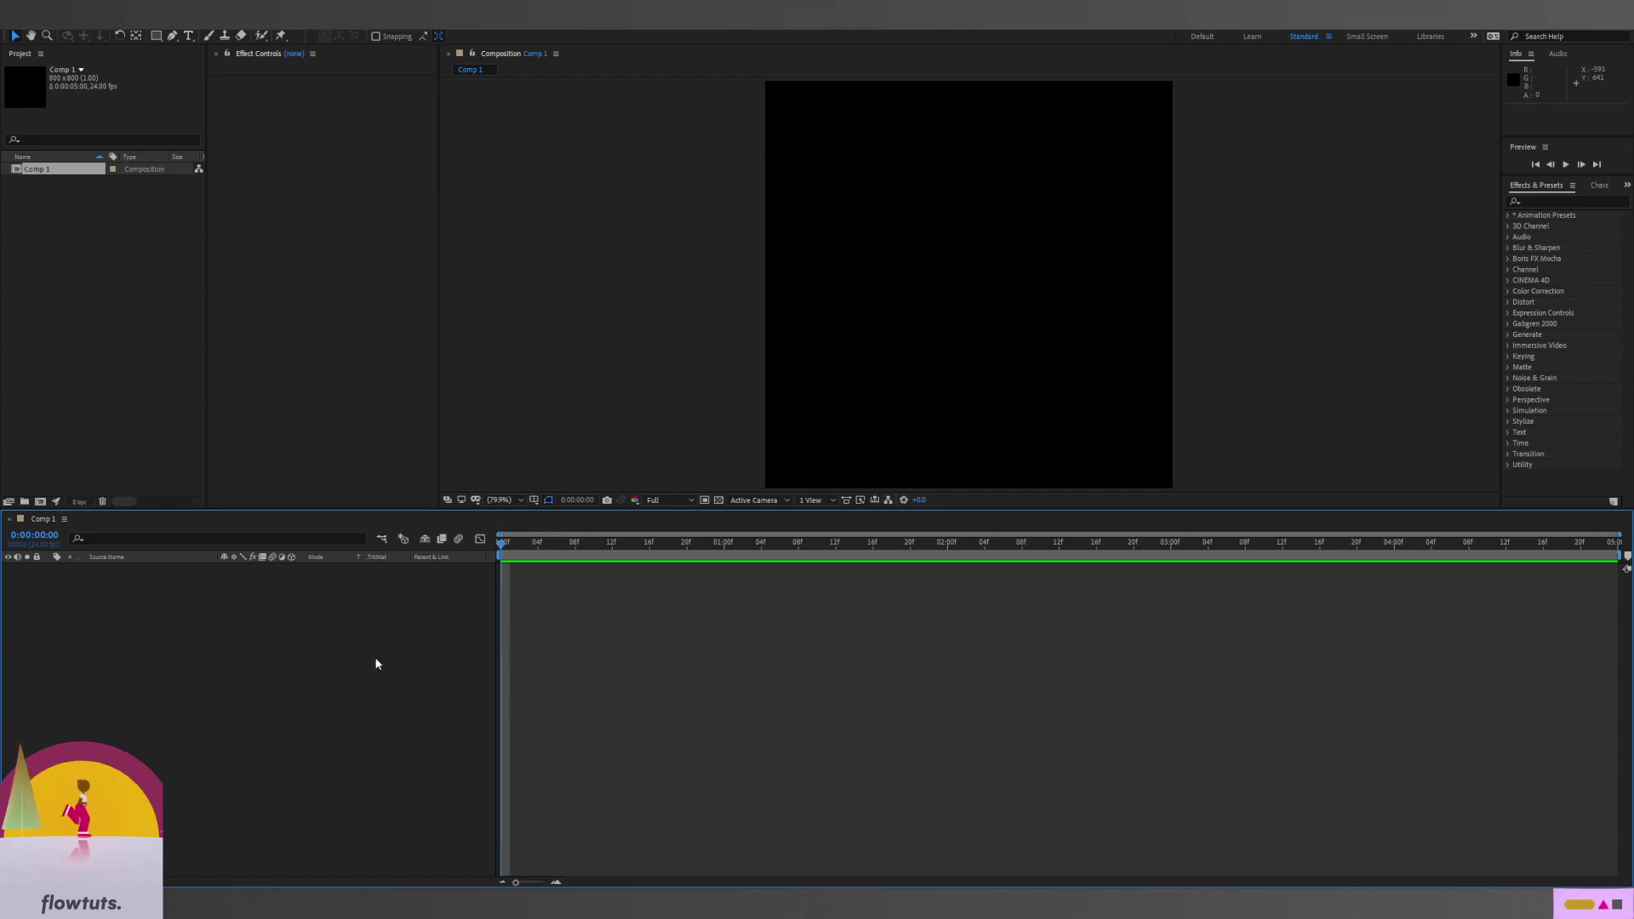
Add a text layer with the letter H and centre its anchor point and position
right_click(228, 628)
mouse_move(253, 630)
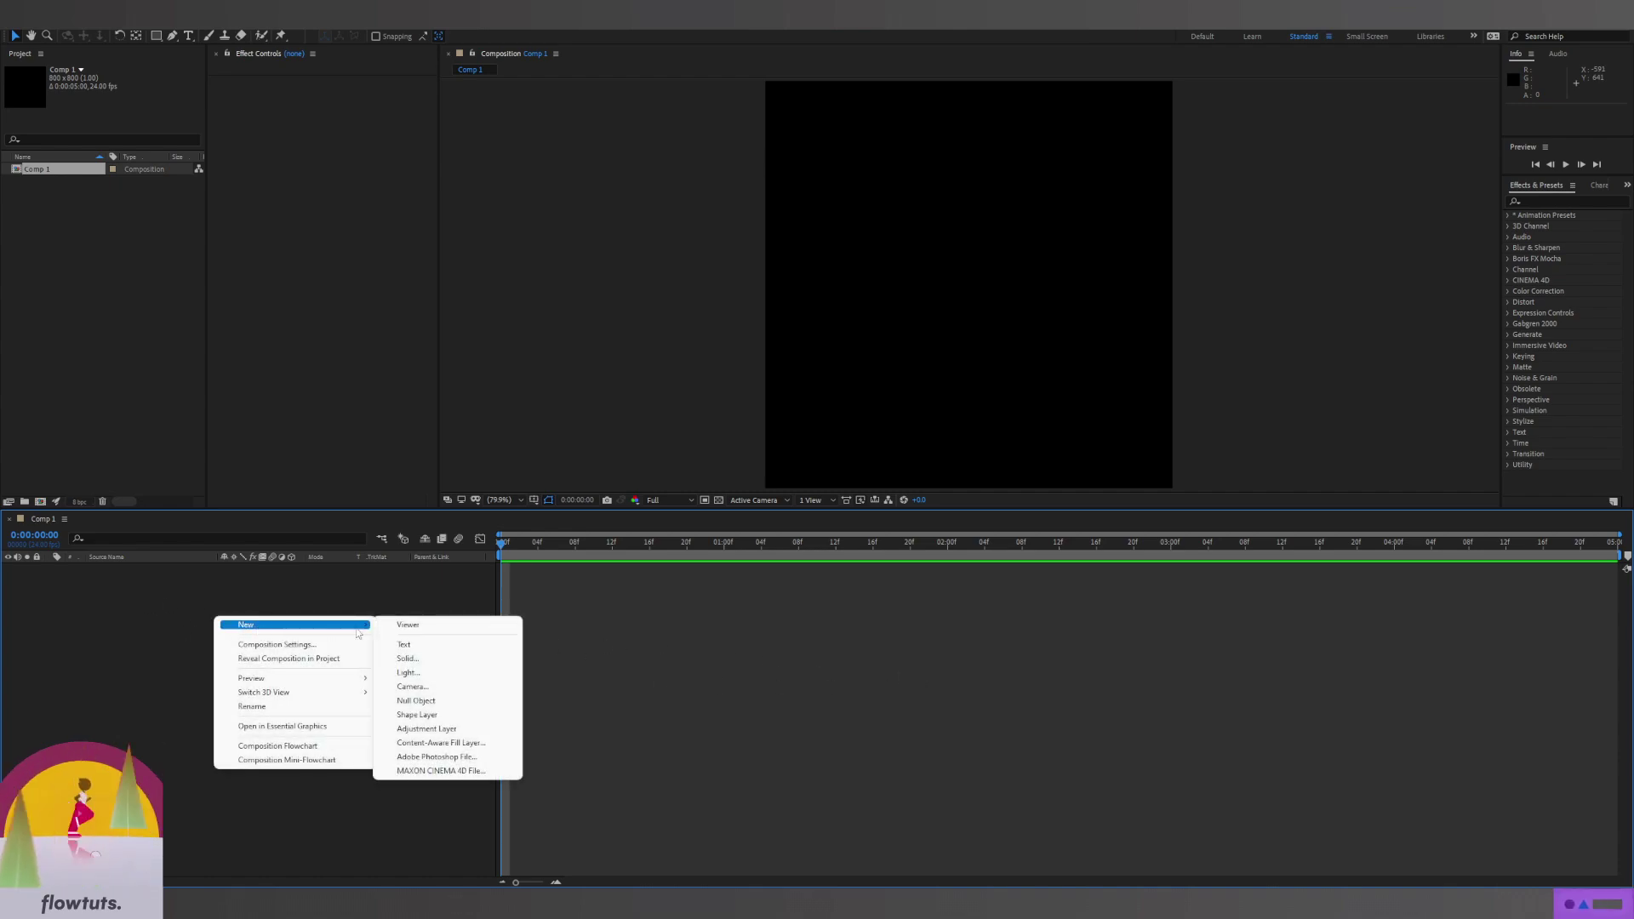
click(418, 647)
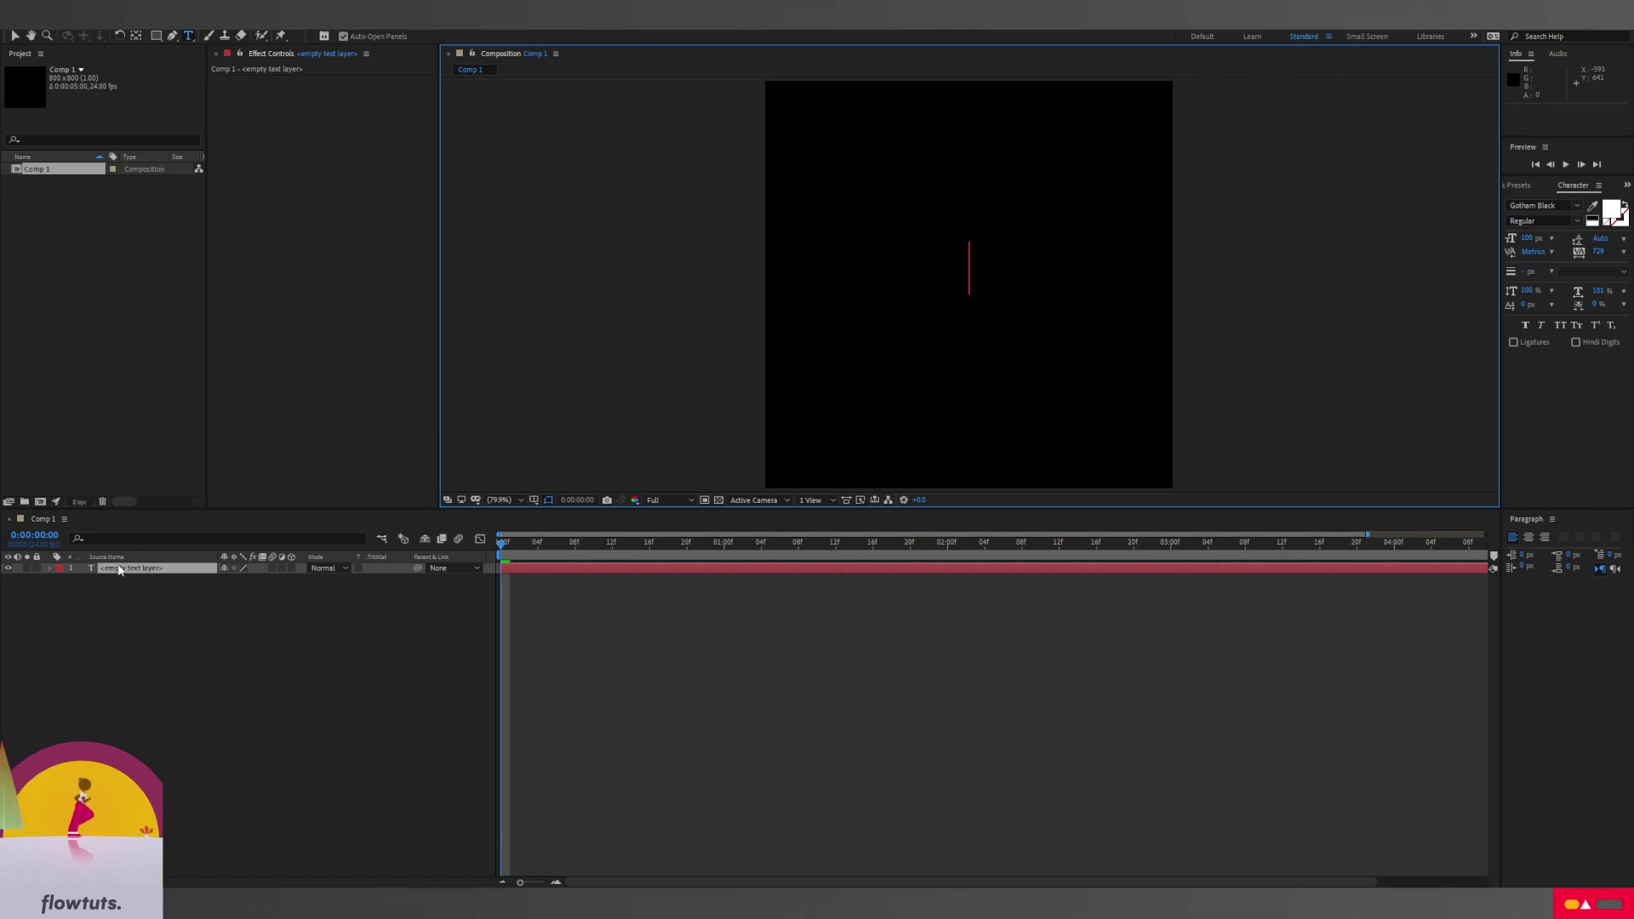
text(H)
click(119, 569)
key(ctrl+alt+Home)
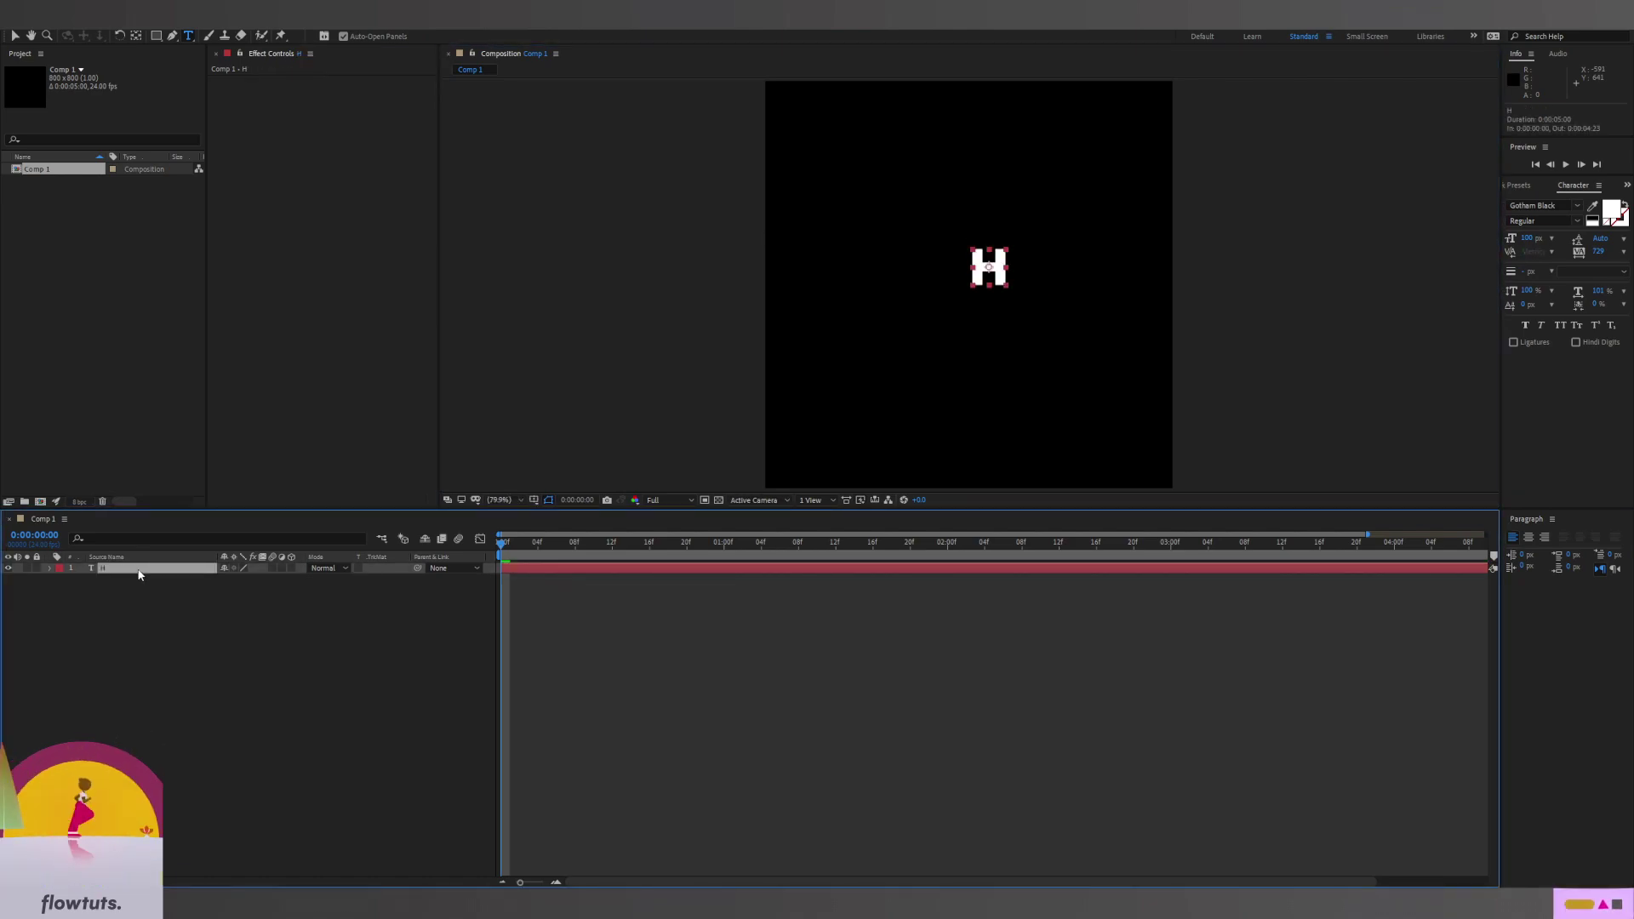
key(ctrl+Home)
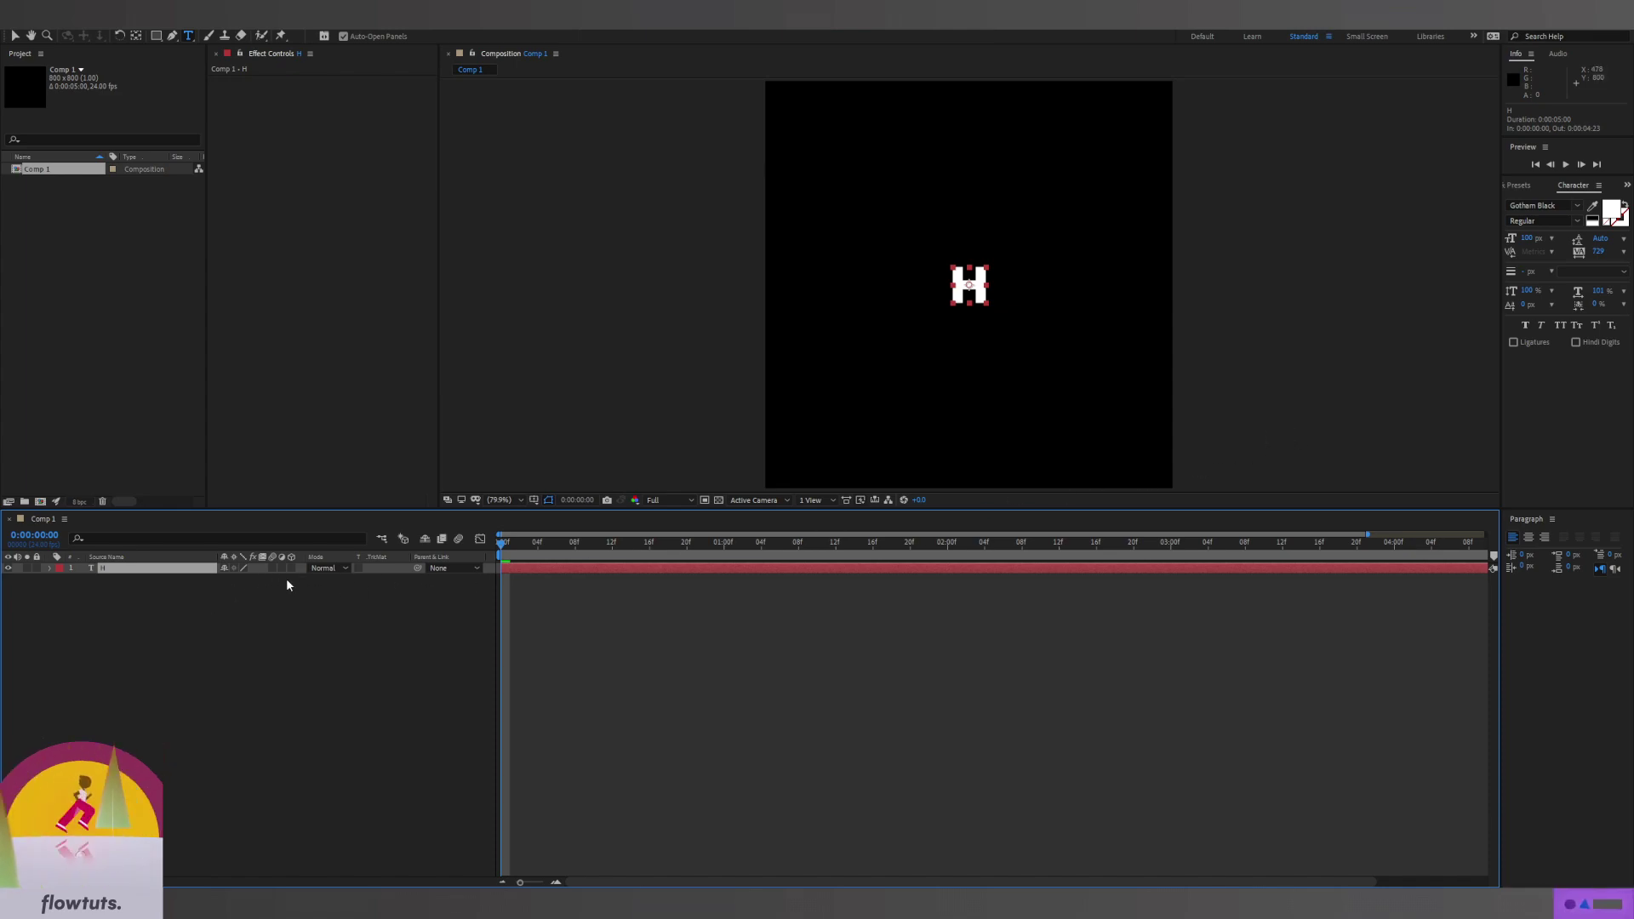
Duplicate the H layer, change the copy's letter to A, and select both layers
key(ctrl+d)
double_click(111, 572)
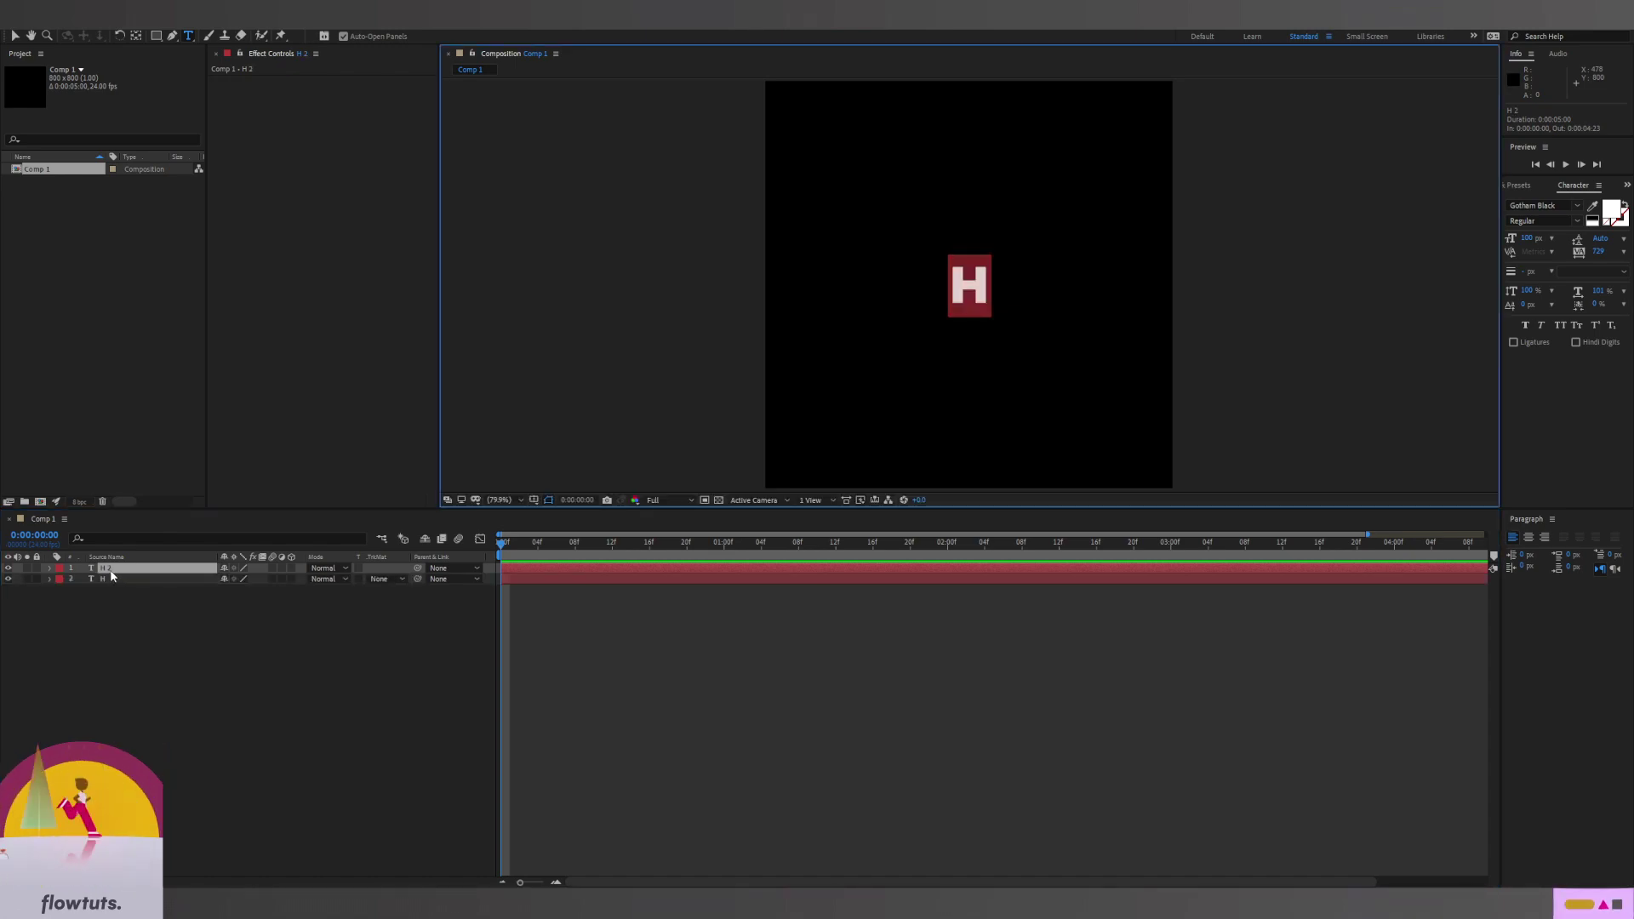
text(A)
click(135, 568)
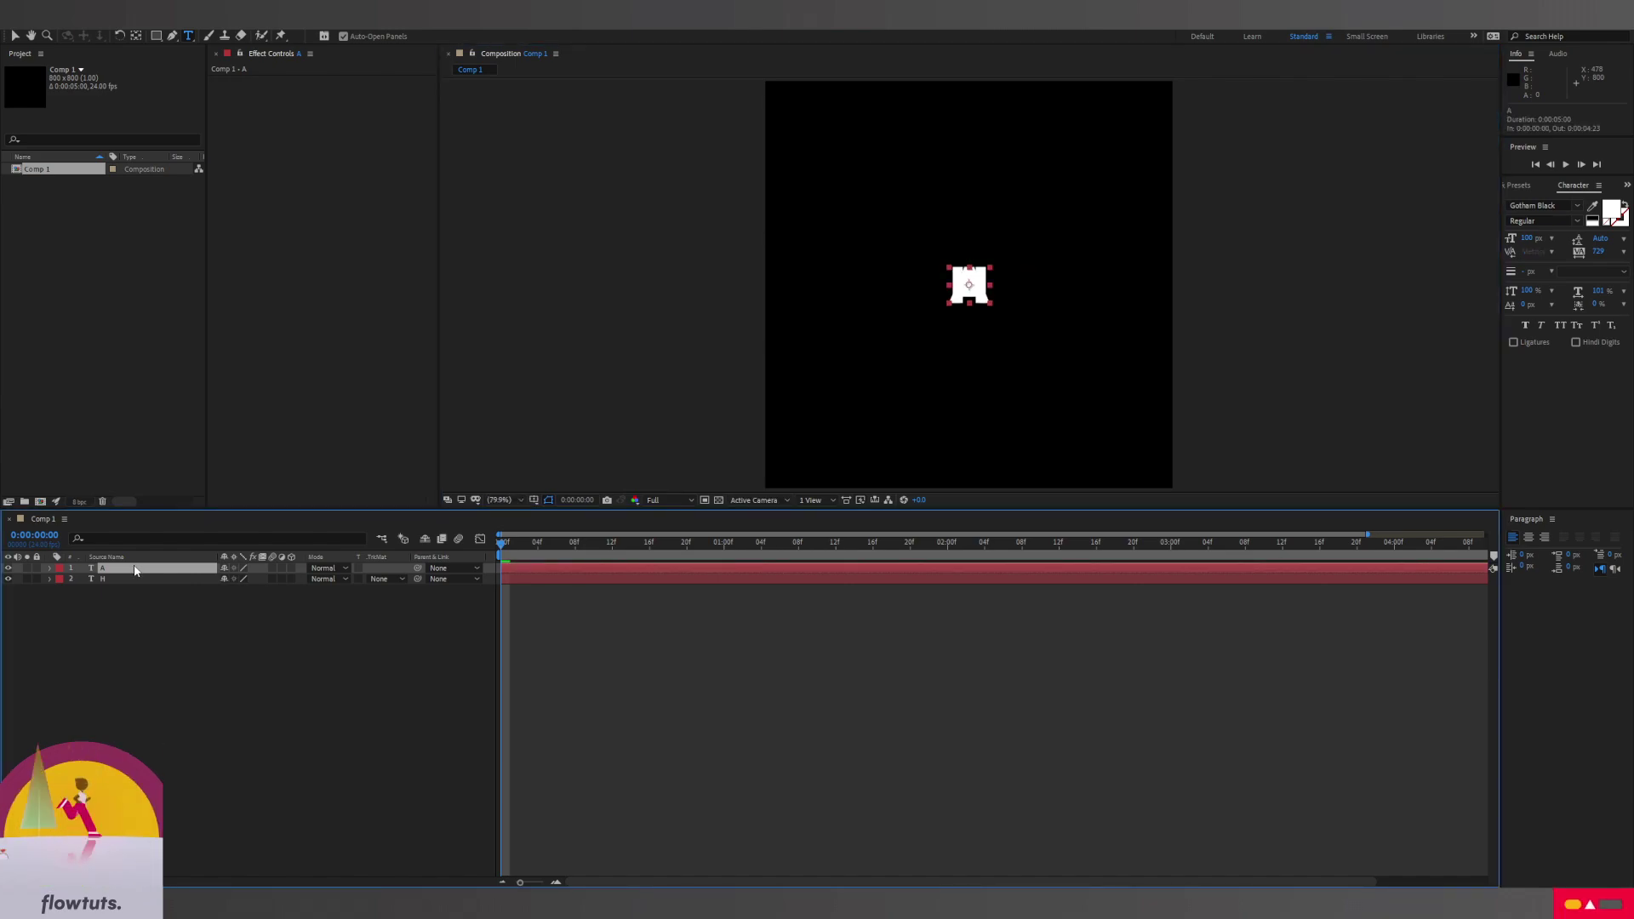
drag(281, 640, 146, 554)
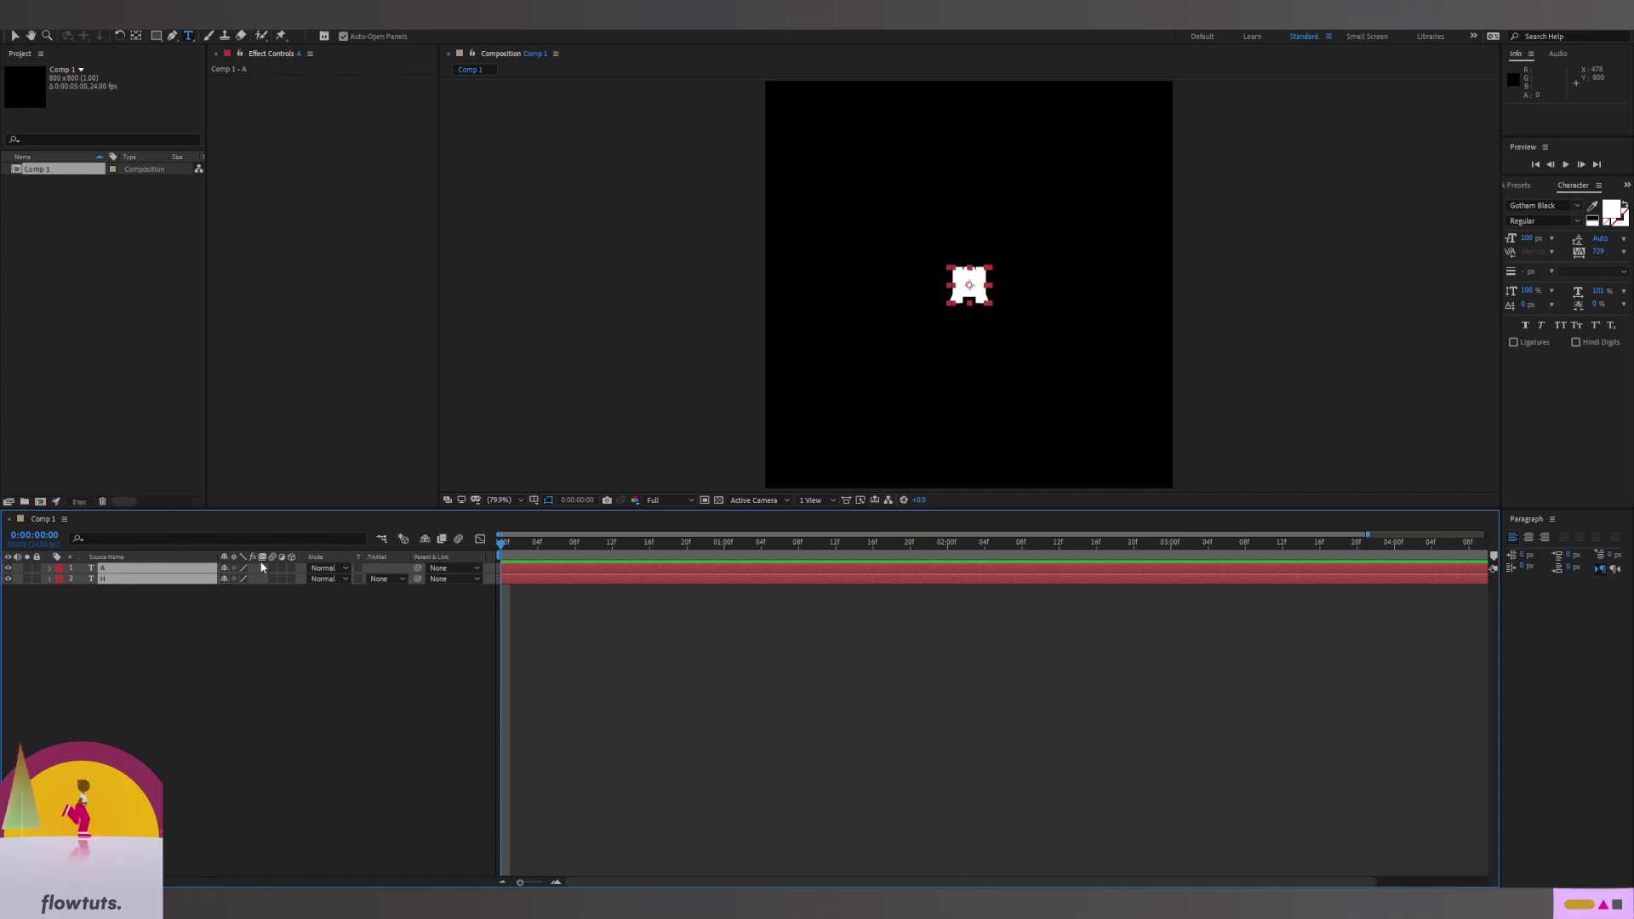
Scale both the H and A text layers to 946%, then collapse and reselect them
key(s)
drag(239, 586, 783, 584)
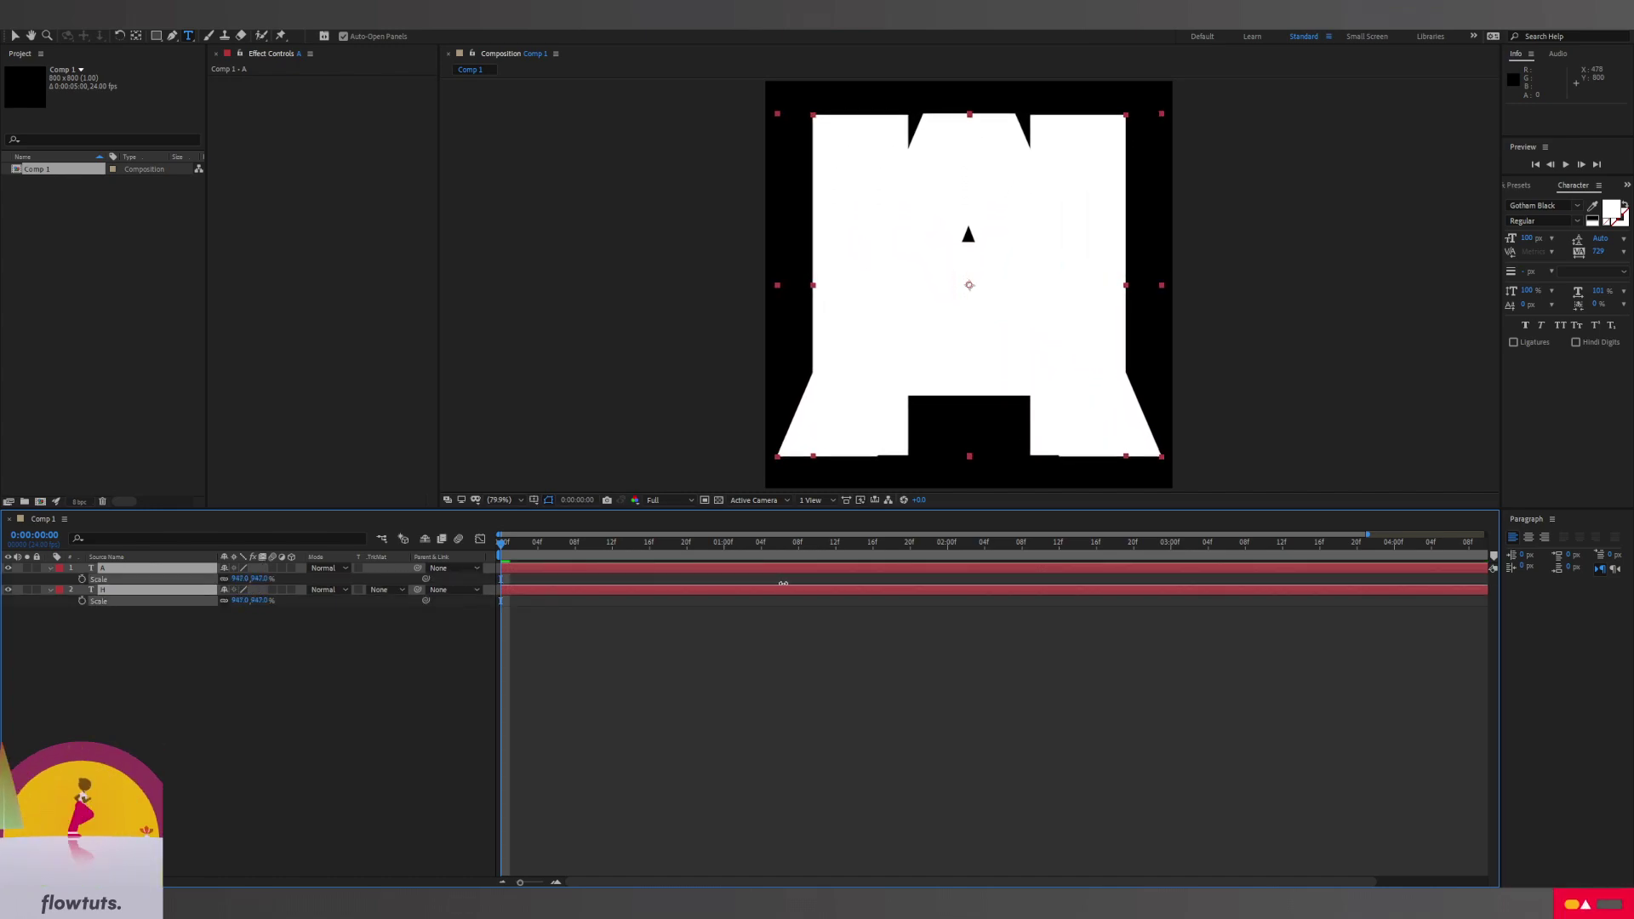
click(269, 650)
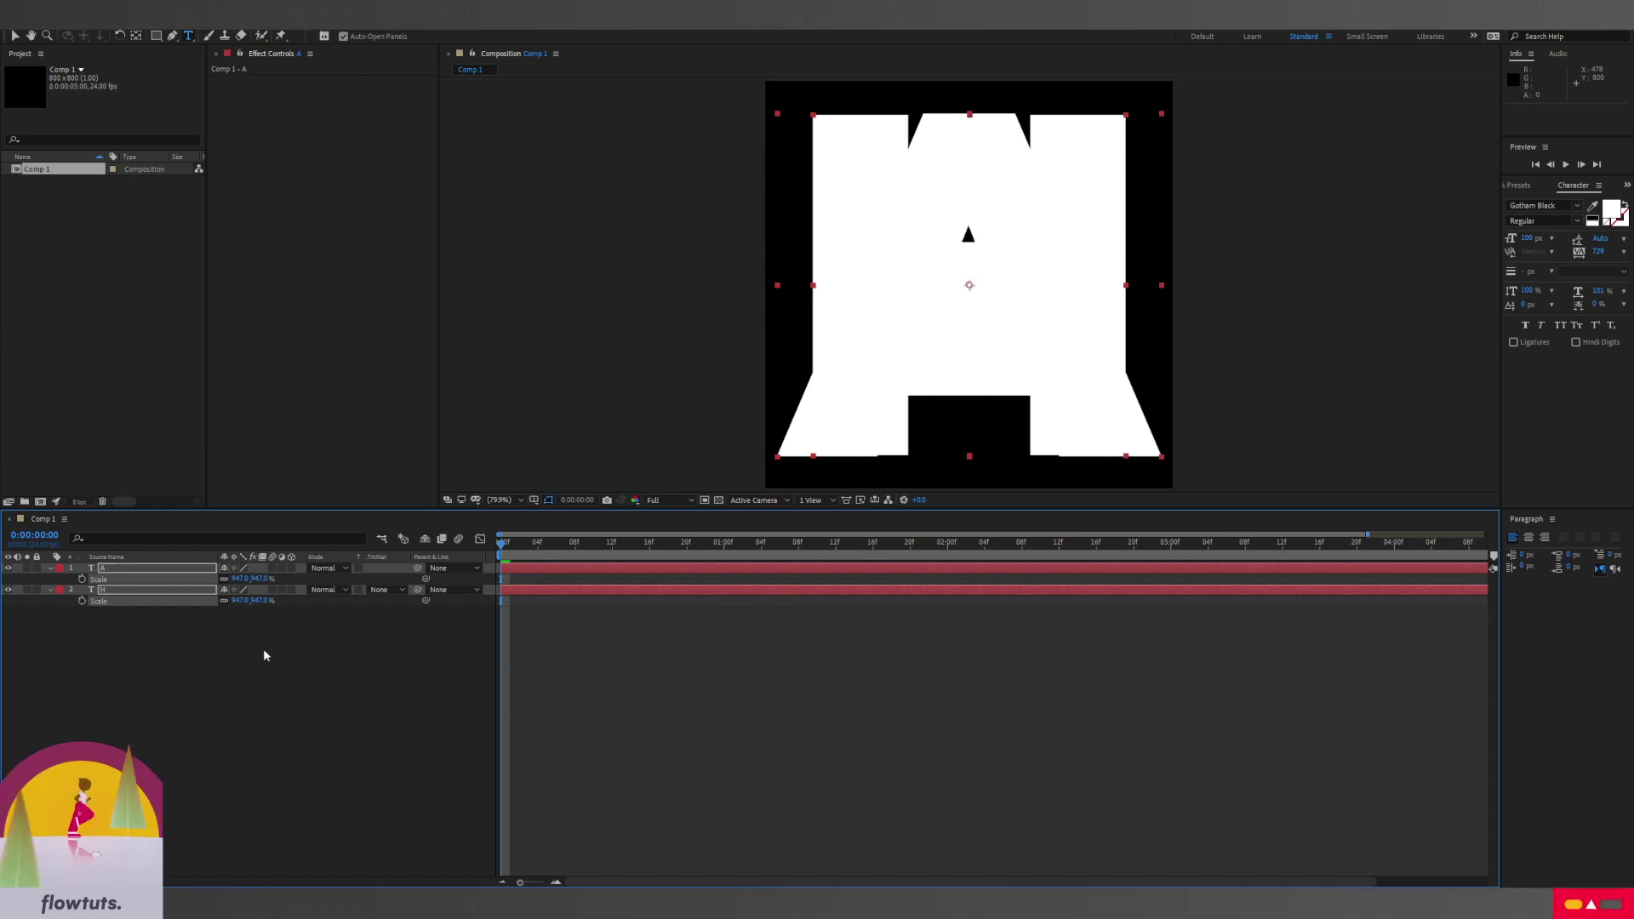
click(49, 589)
click(48, 567)
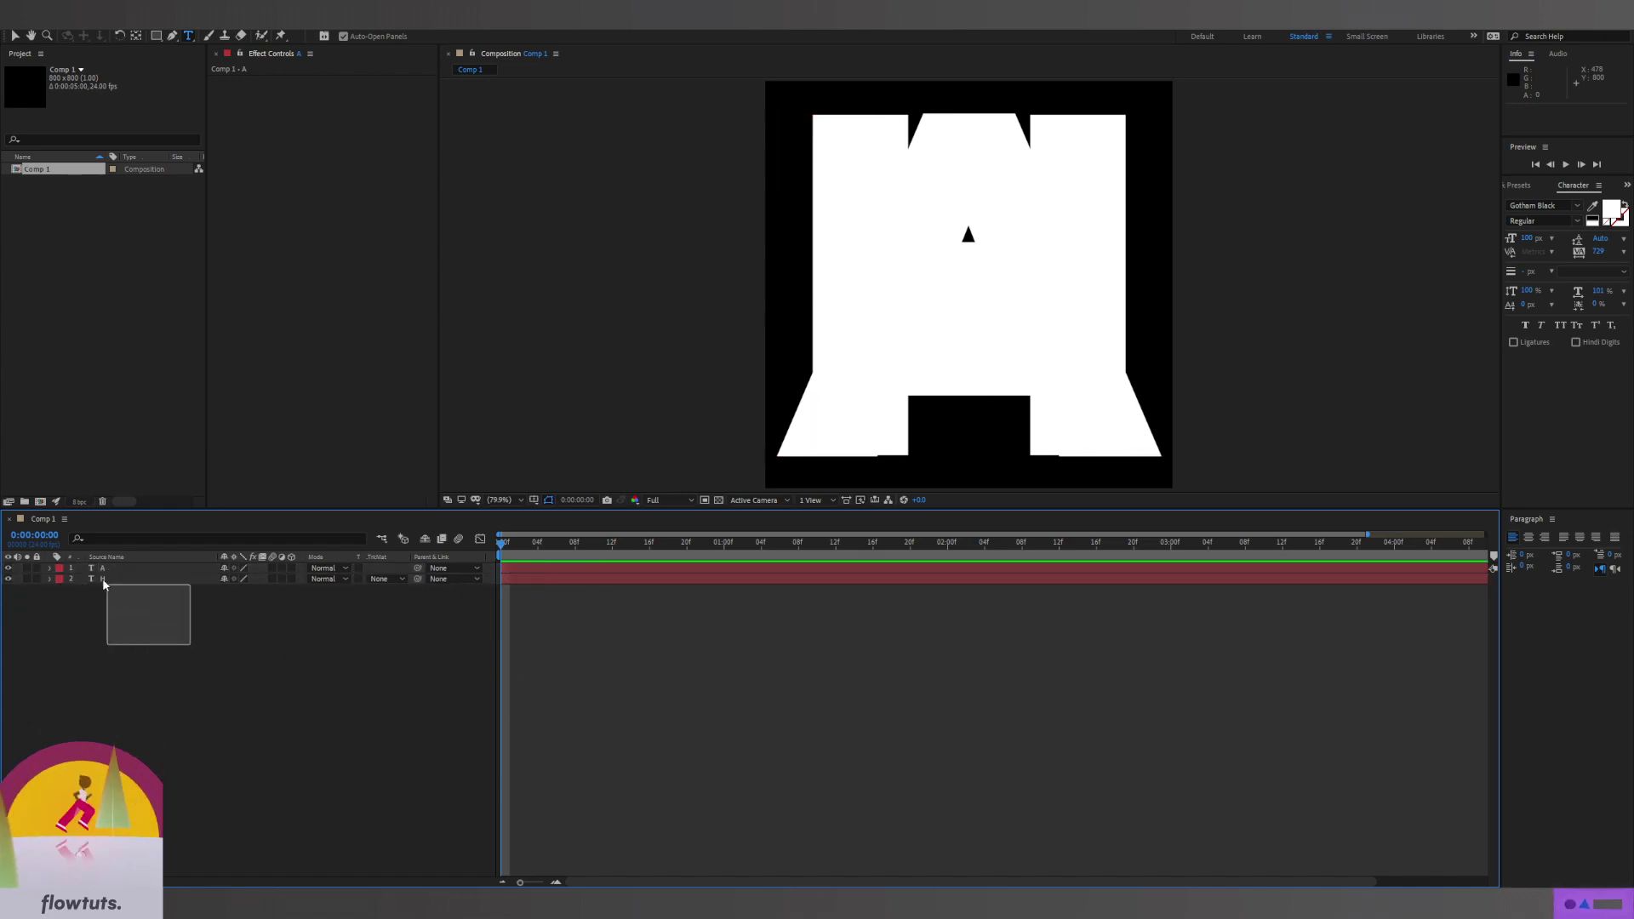
drag(107, 587, 132, 584)
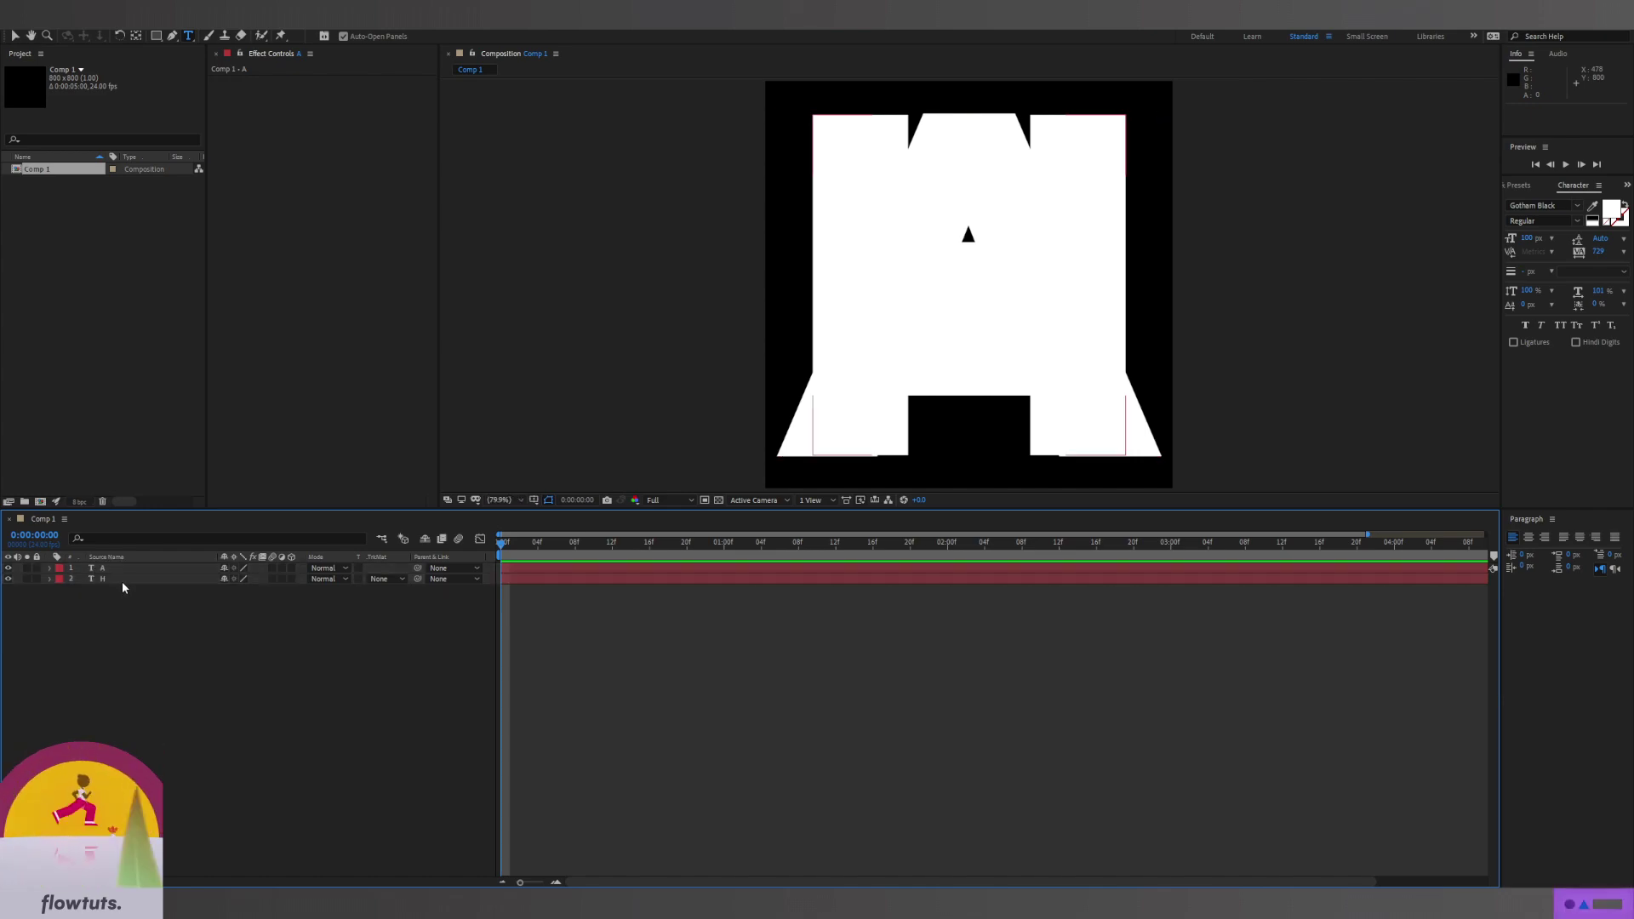
right_click(123, 584)
mouse_move(213, 471)
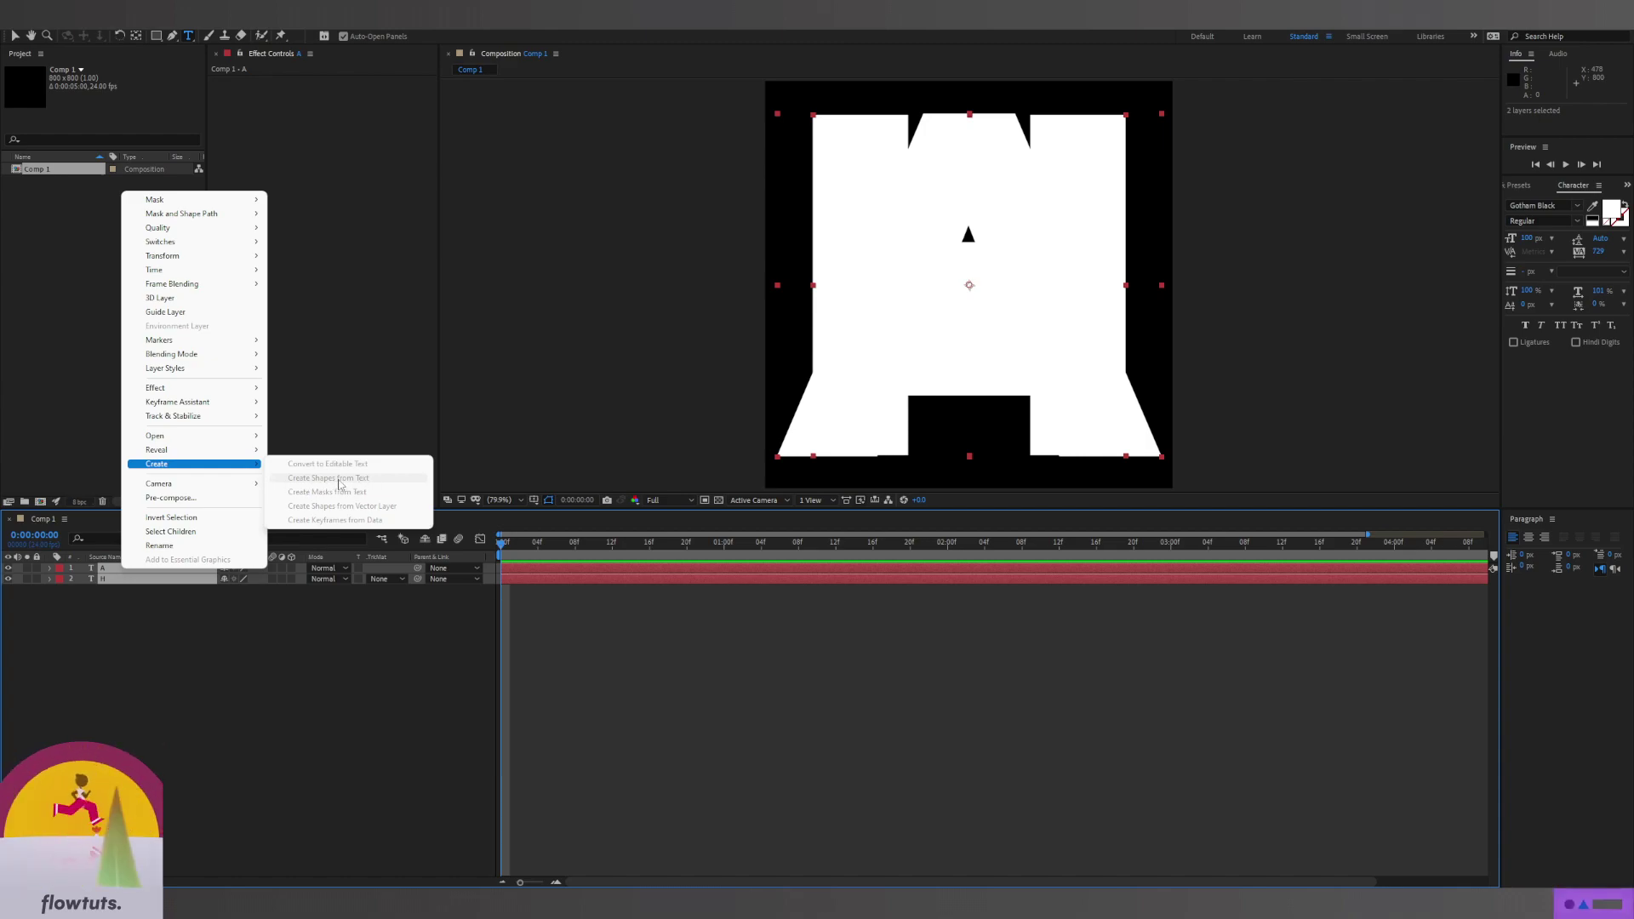
Create shapes from the H and A text layers, giving H Outlines and A Outlines
click(160, 589)
right_click(121, 578)
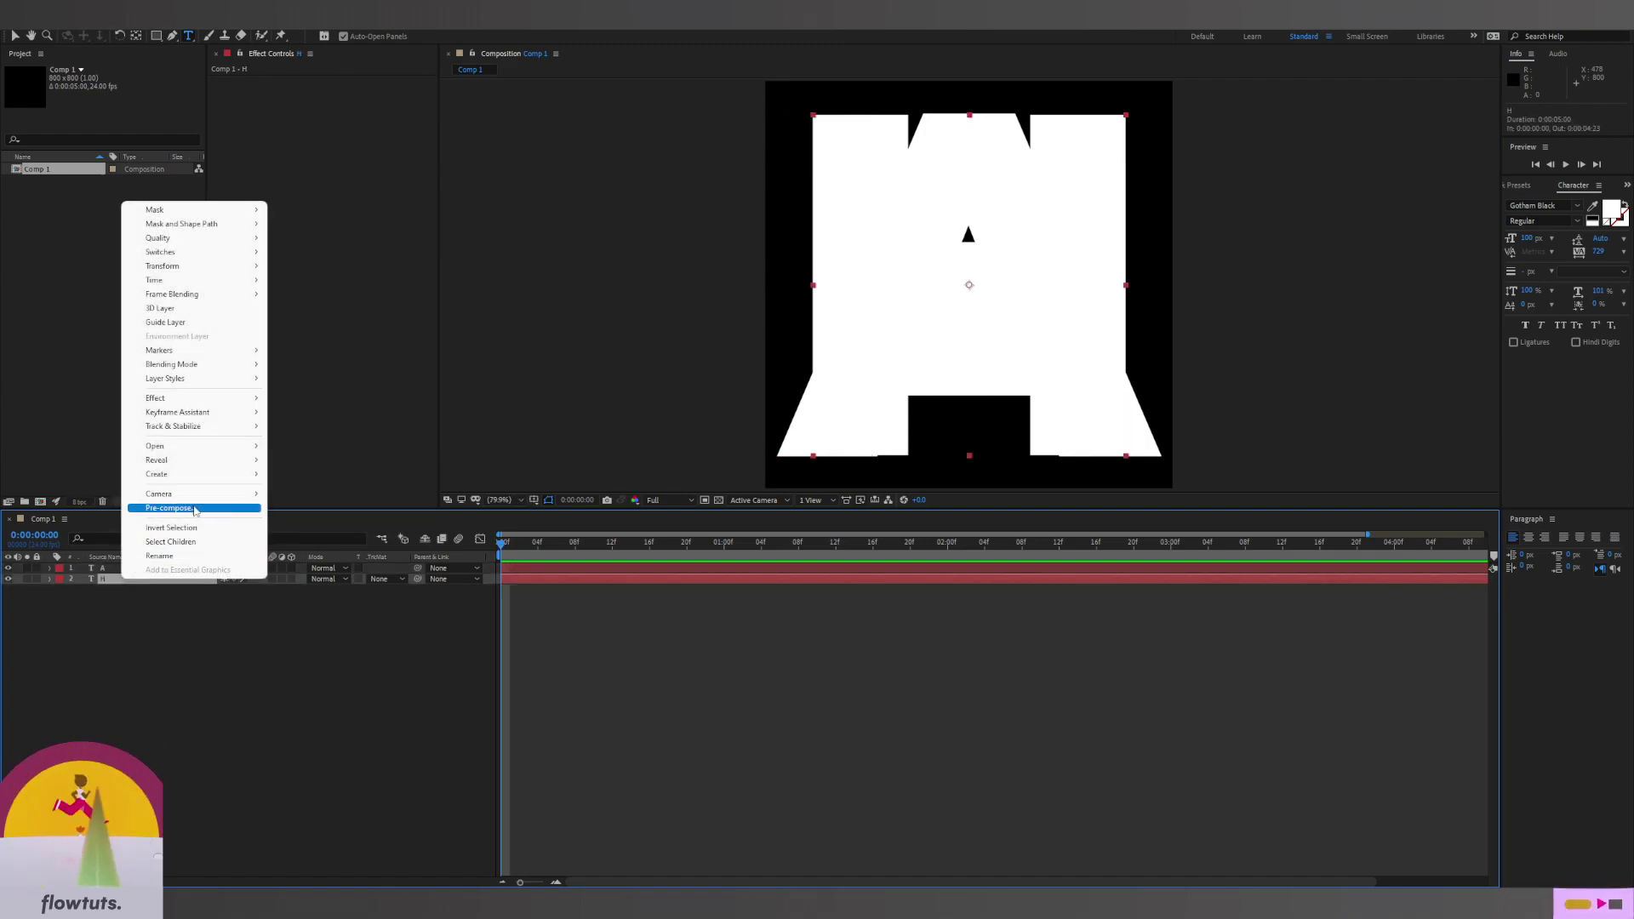
click(328, 477)
right_click(125, 569)
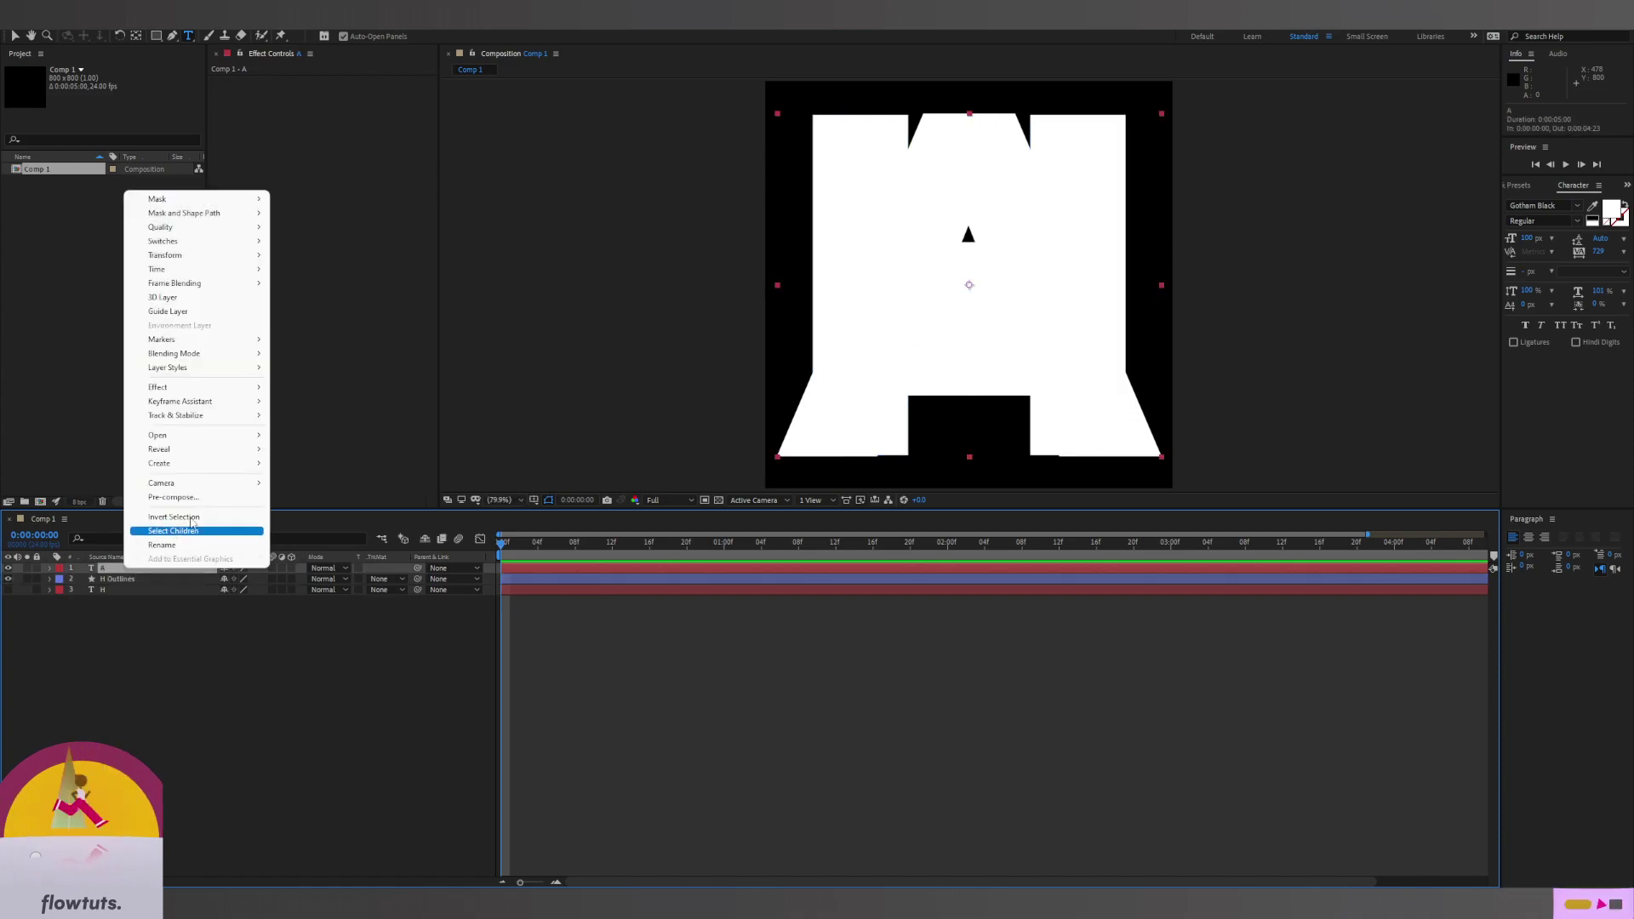
click(328, 468)
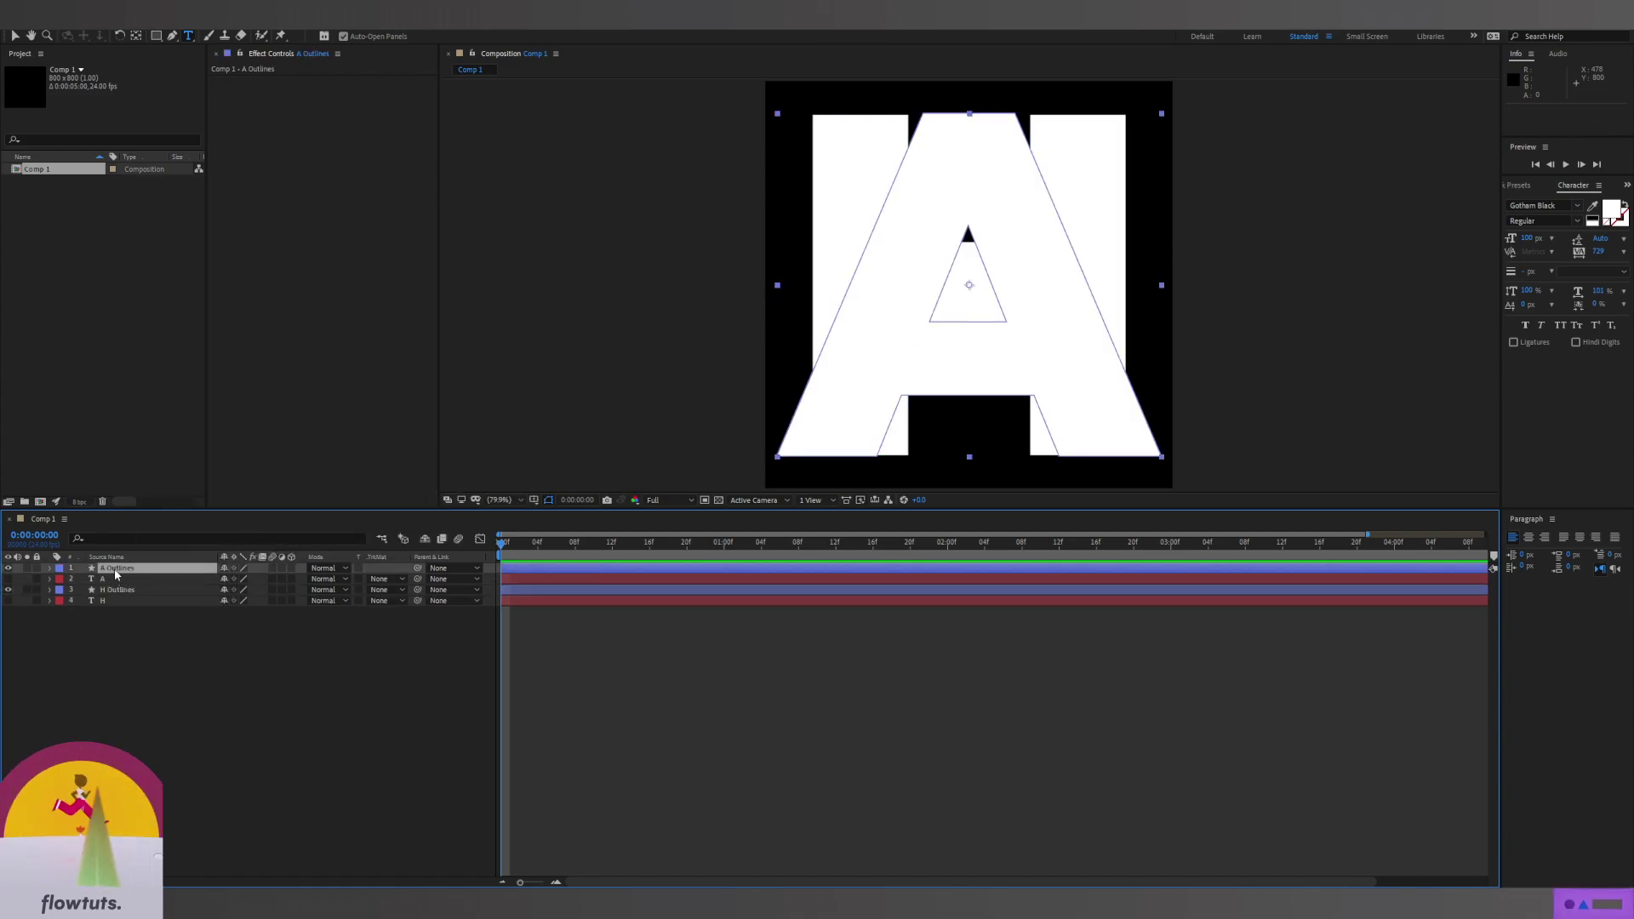
drag(112, 590, 109, 580)
Delete the original A and H text layers and stack H Outlines above A Outlines
click(94, 611)
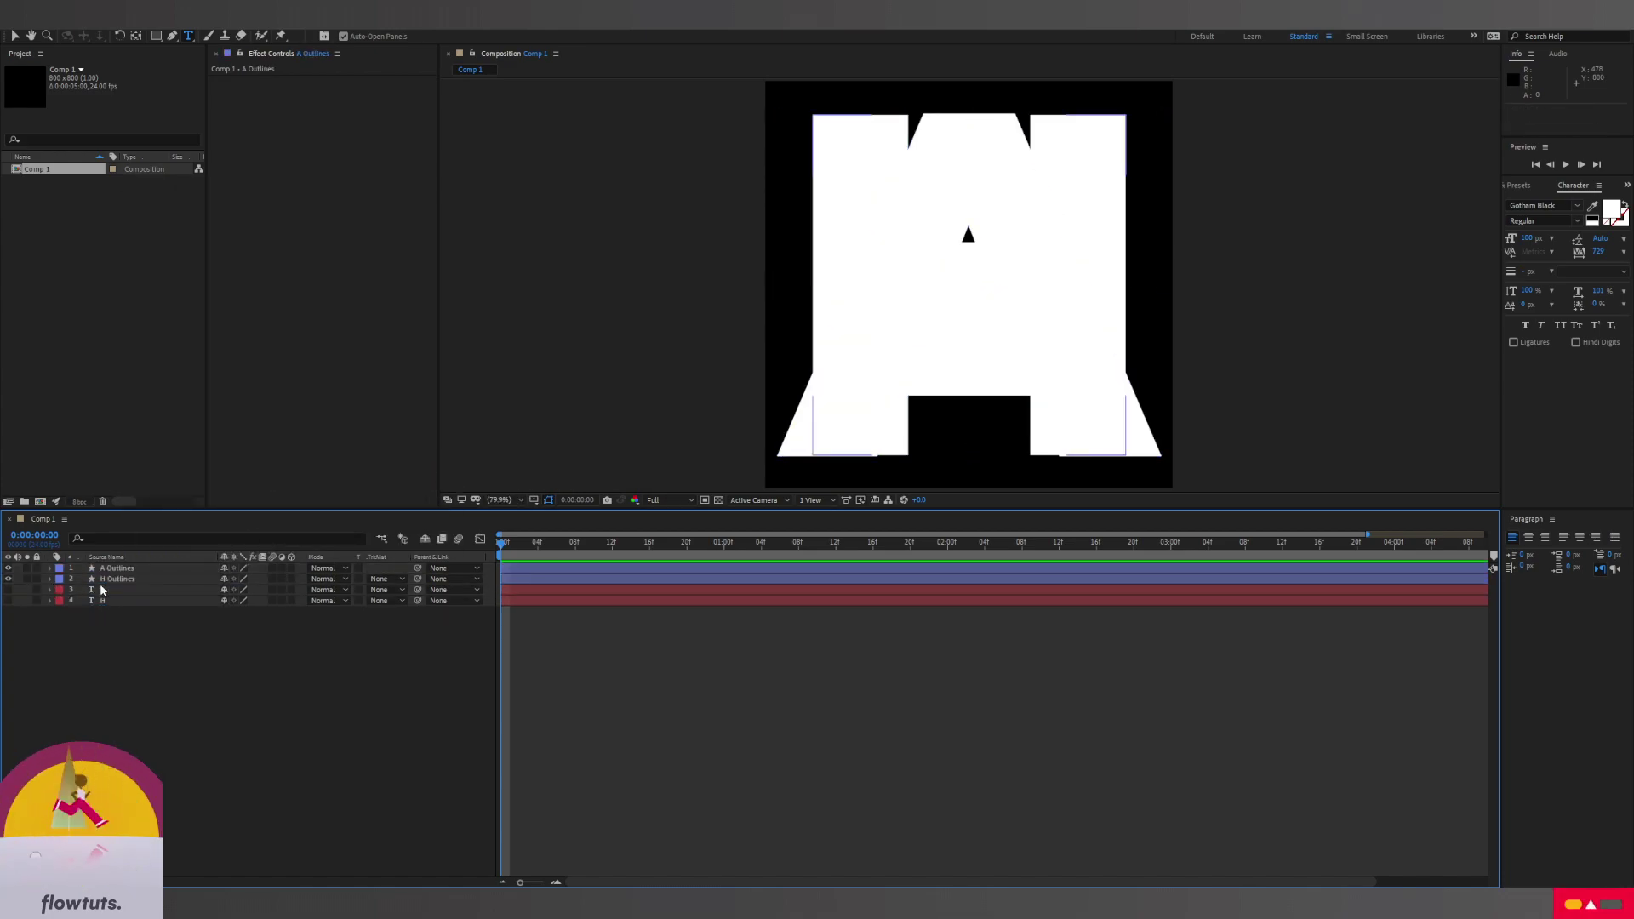
click(94, 589)
shift+click(115, 599)
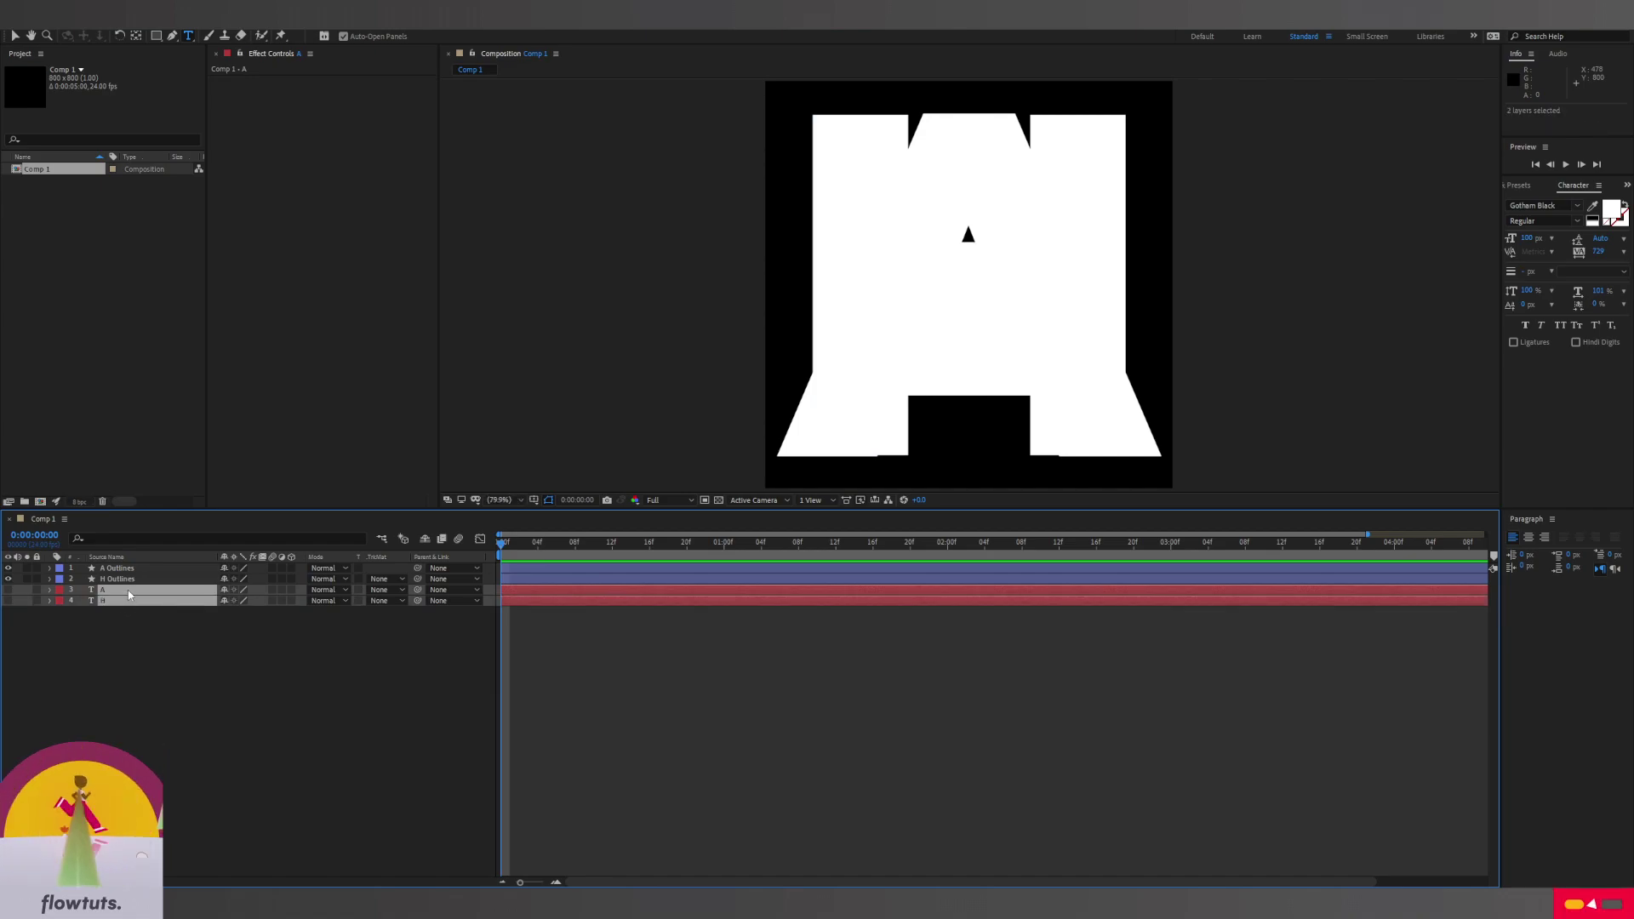
key(Delete)
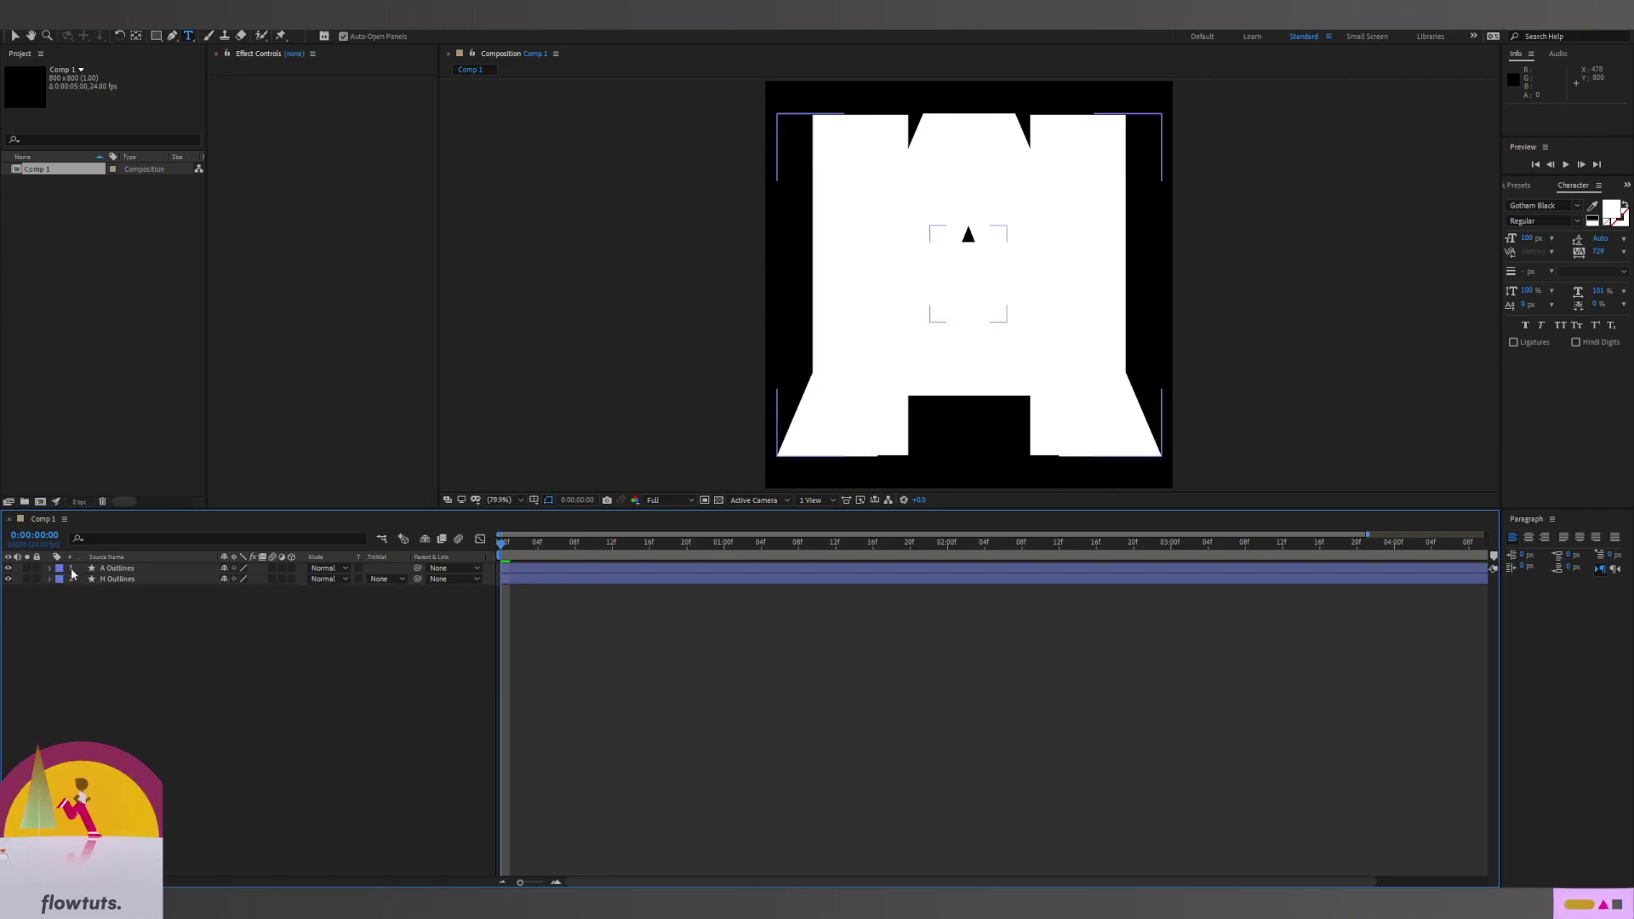
drag(72, 570, 73, 589)
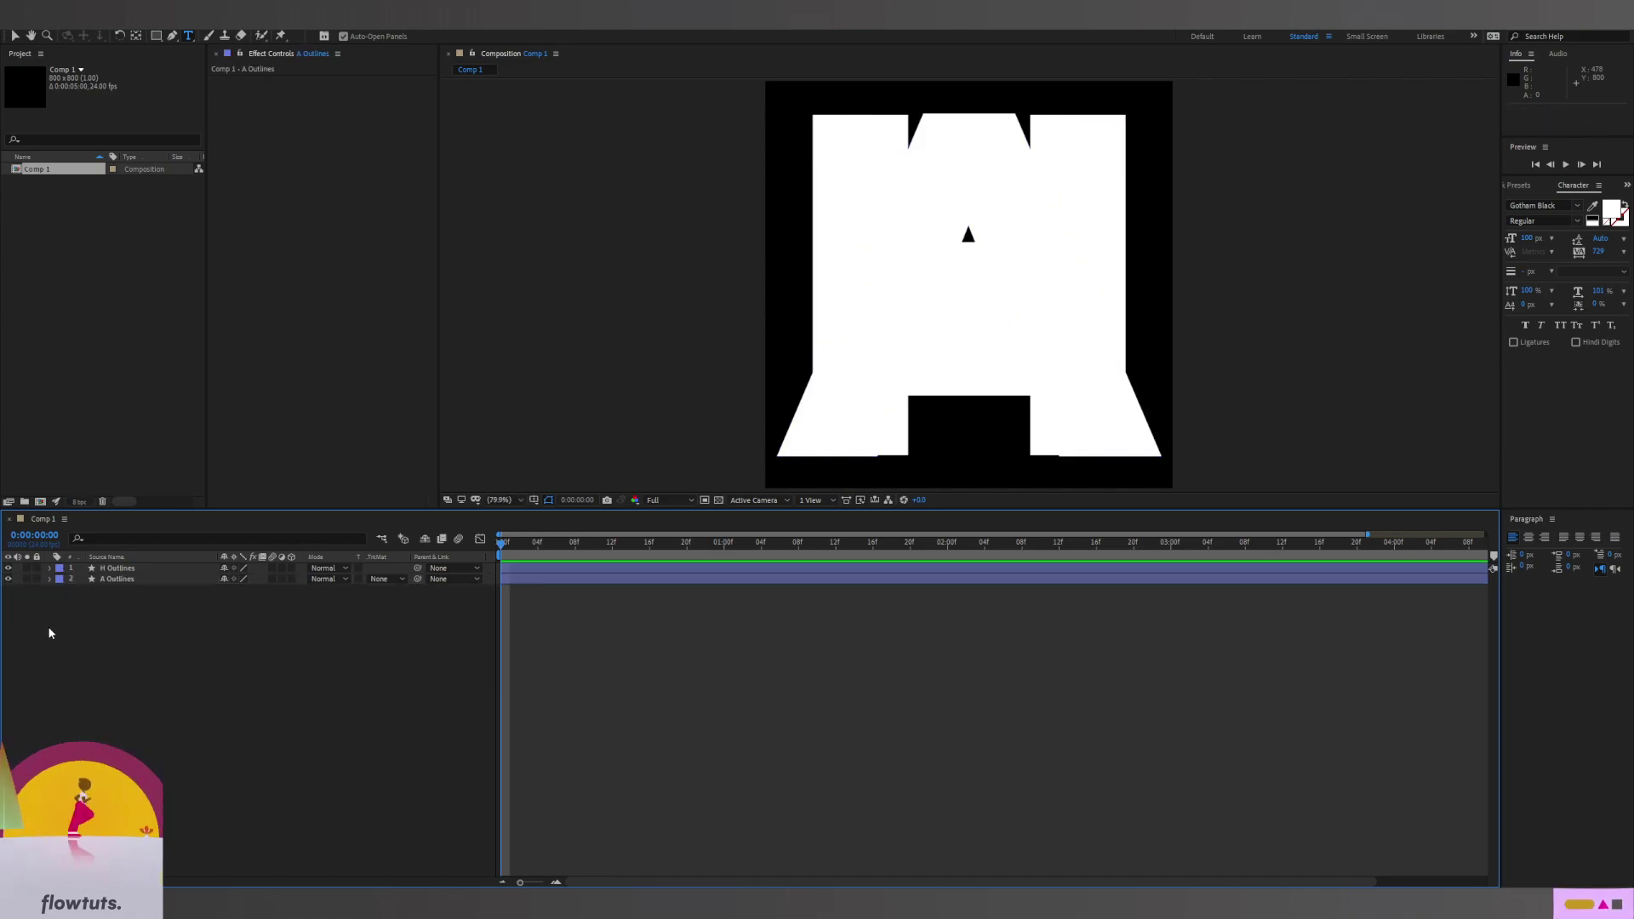
right_click(69, 579)
click(116, 633)
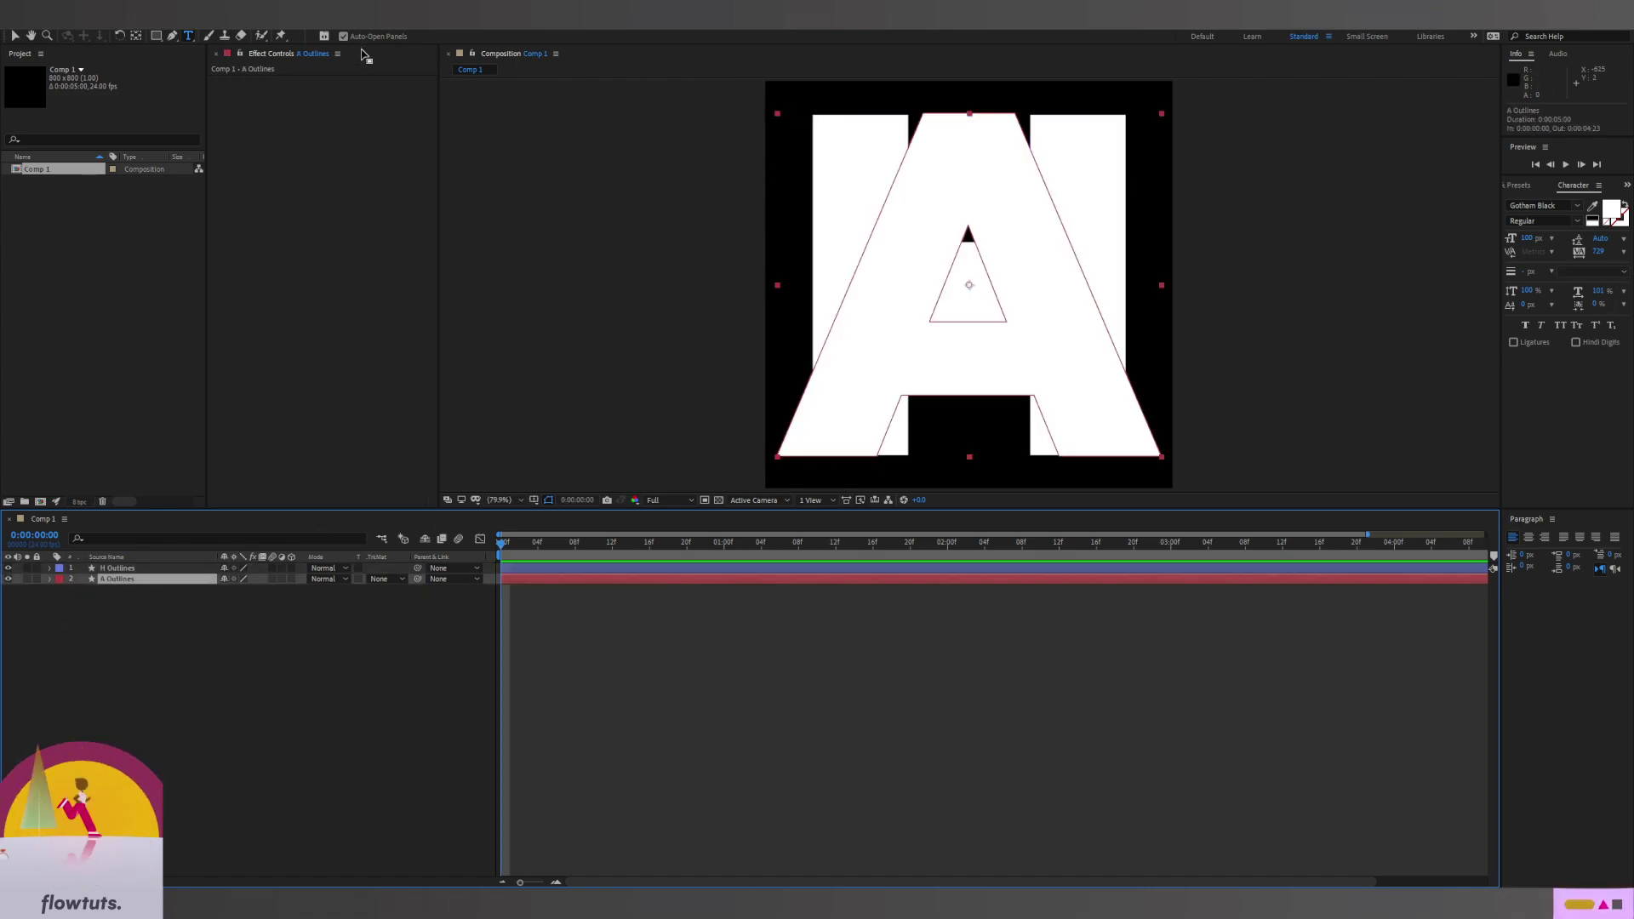
Give A Outlines a red fill and lock the layer
key(v)
click(482, 36)
click(600, 524)
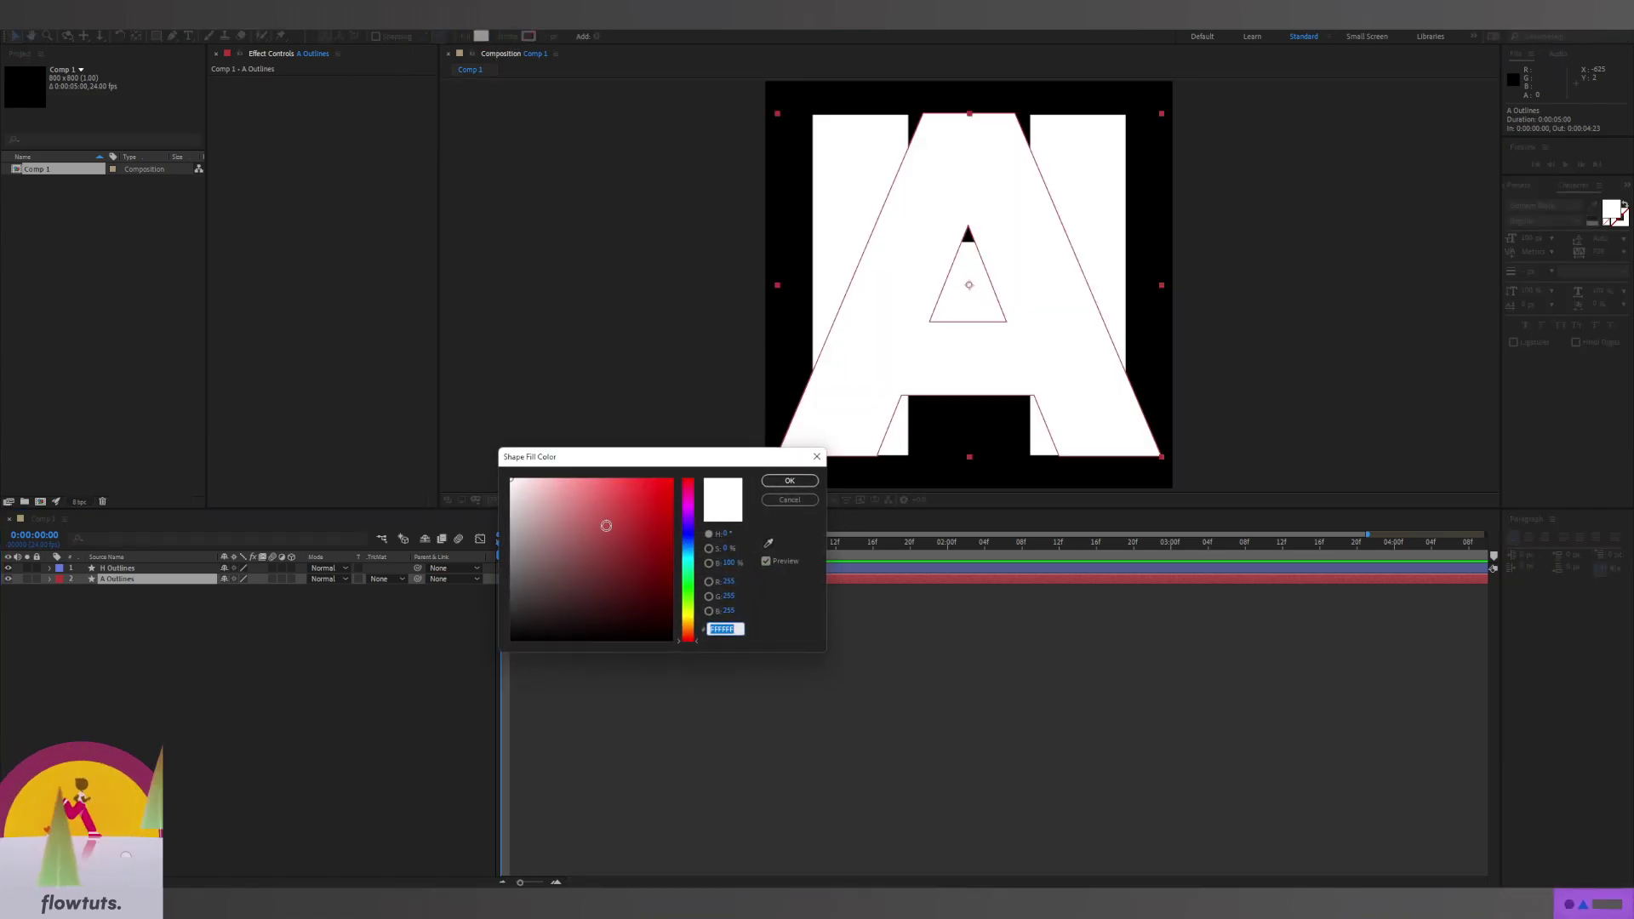
click(776, 482)
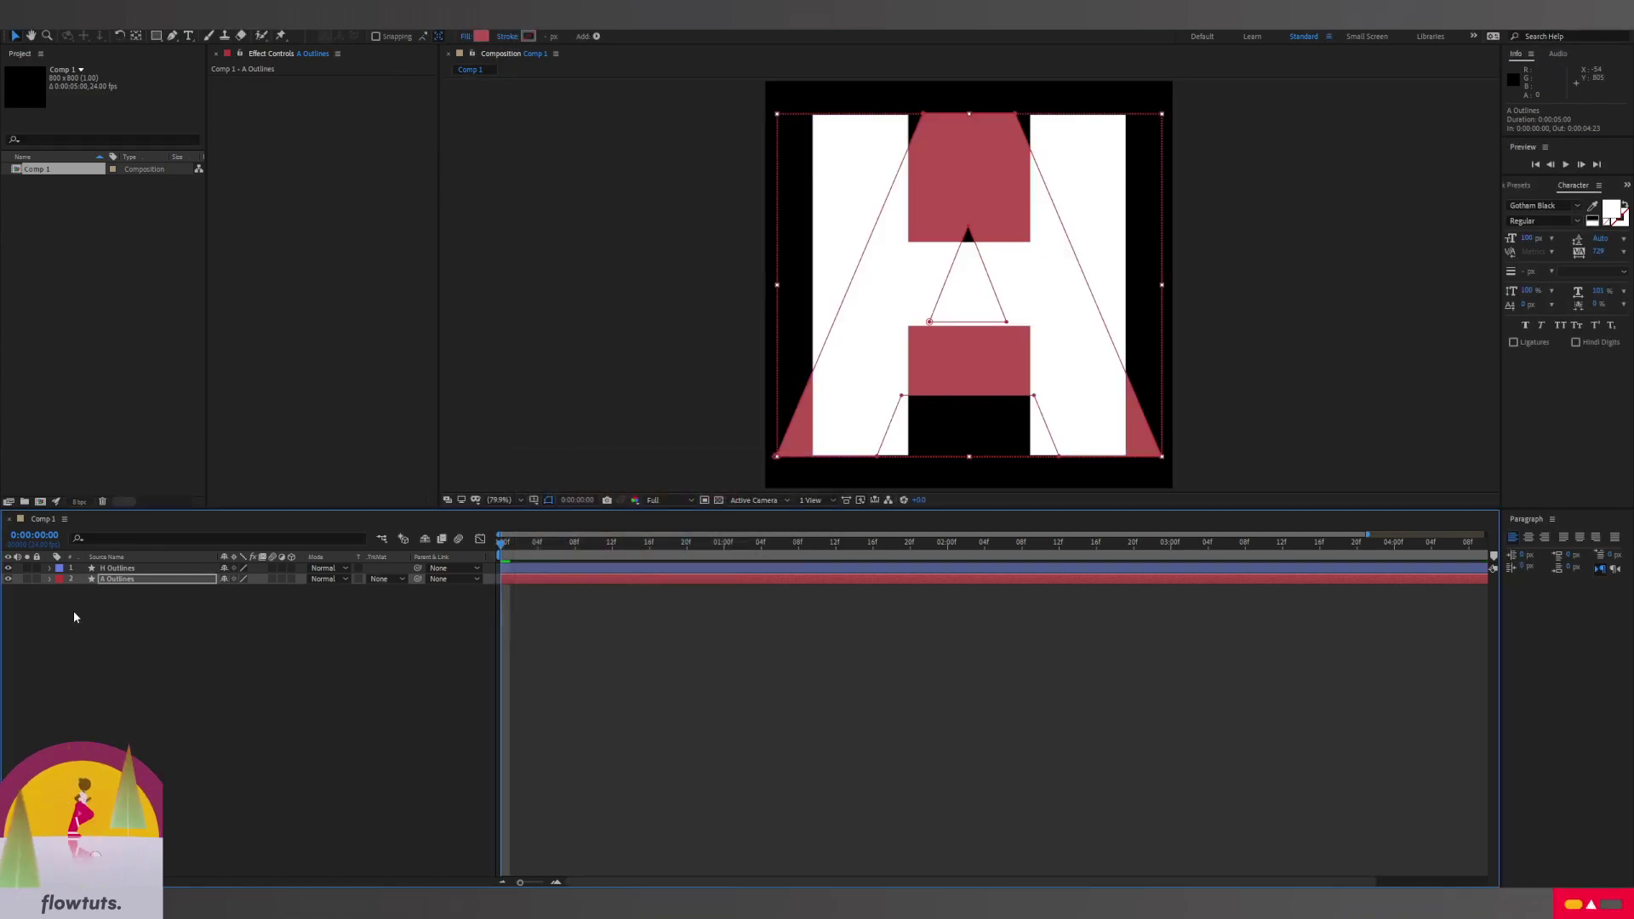
click(36, 578)
Expand H Outlines down to Contents > H > Path
click(52, 568)
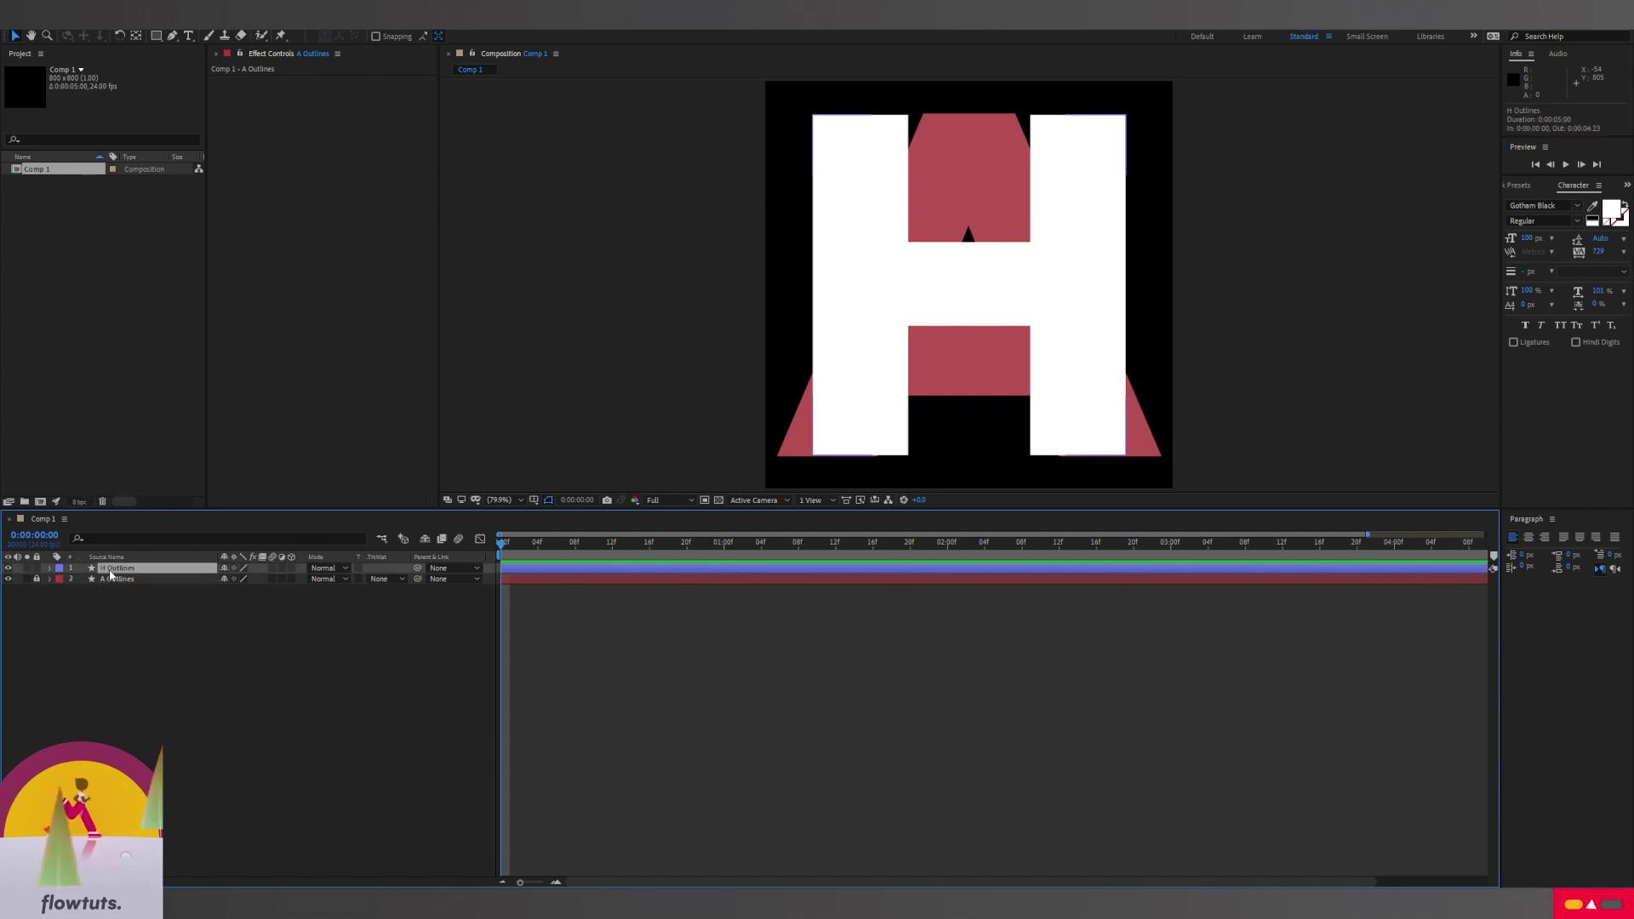
click(116, 603)
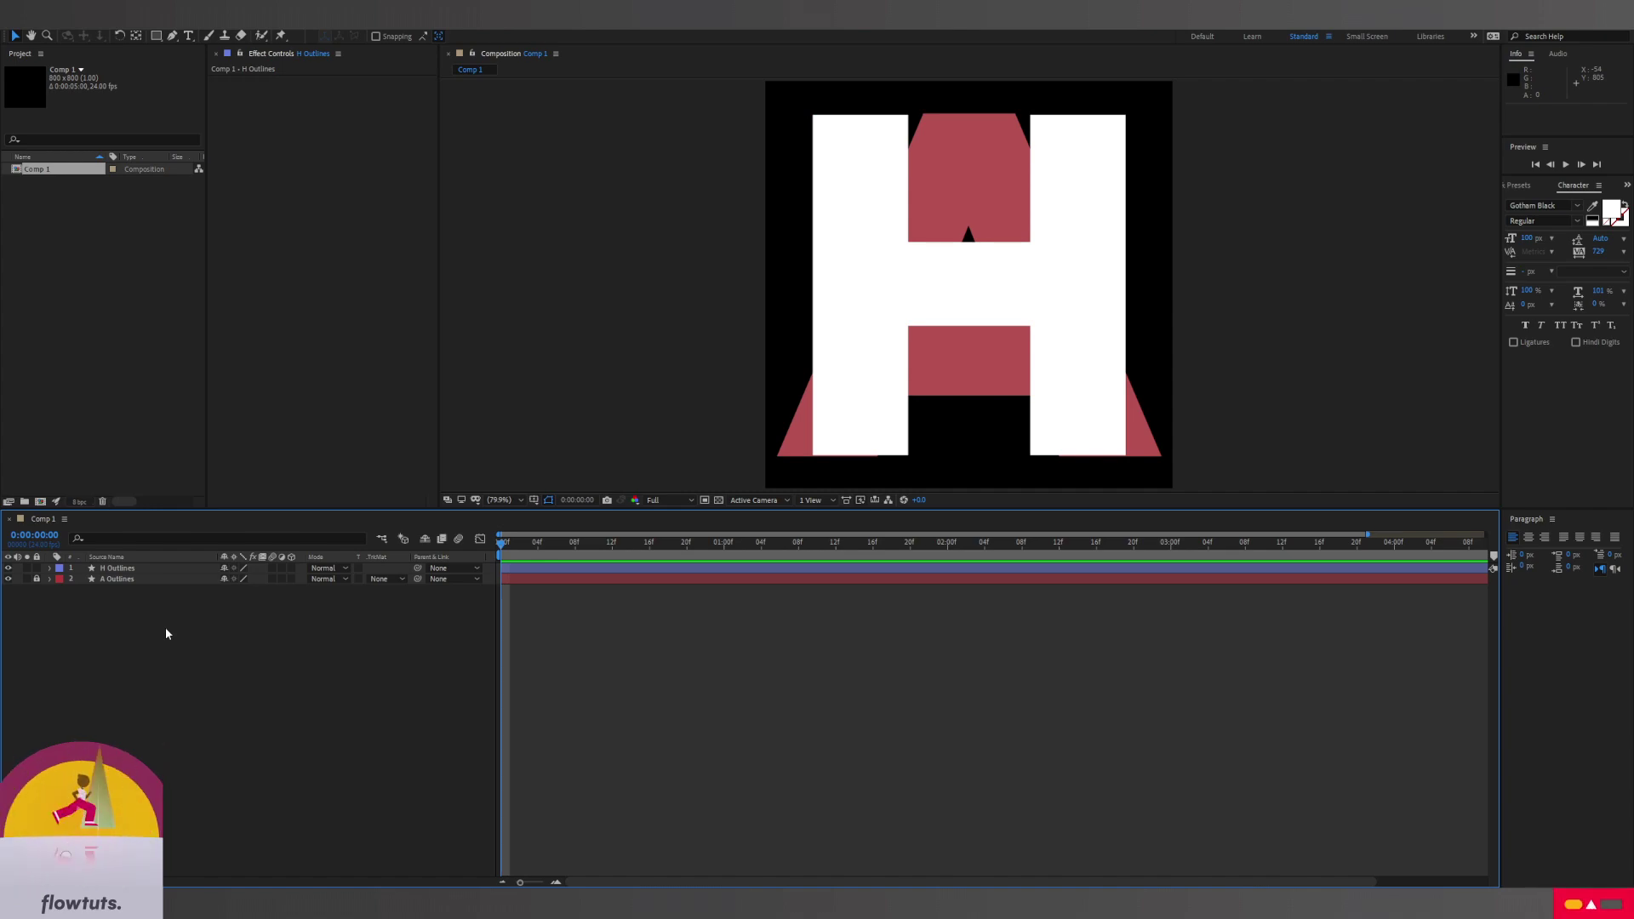
click(109, 572)
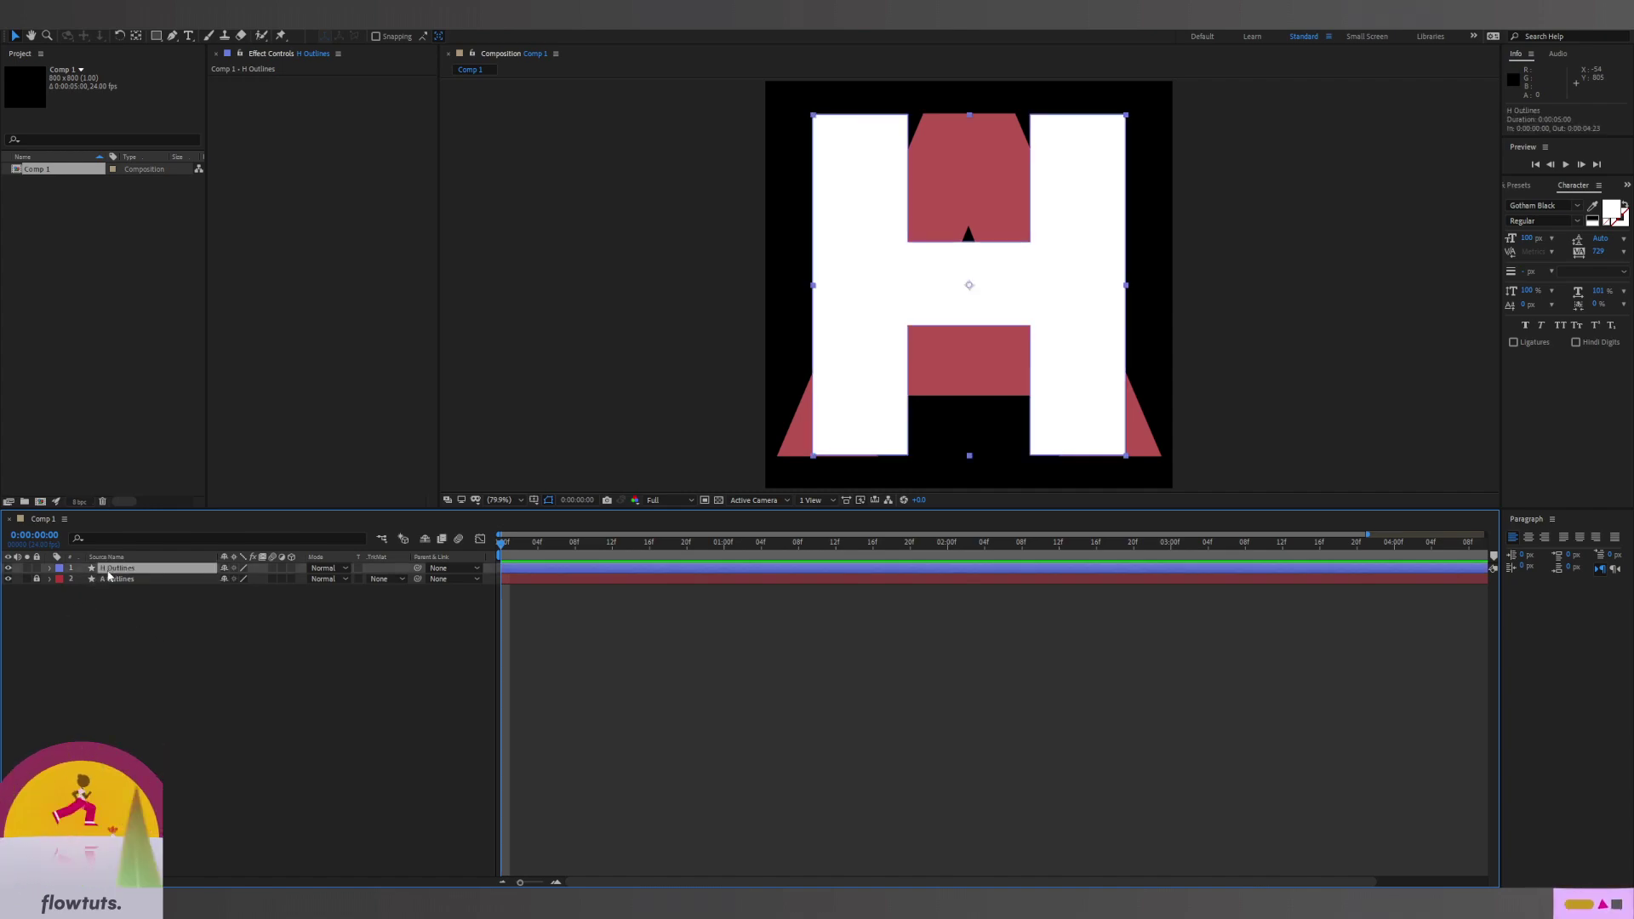
click(49, 569)
click(61, 579)
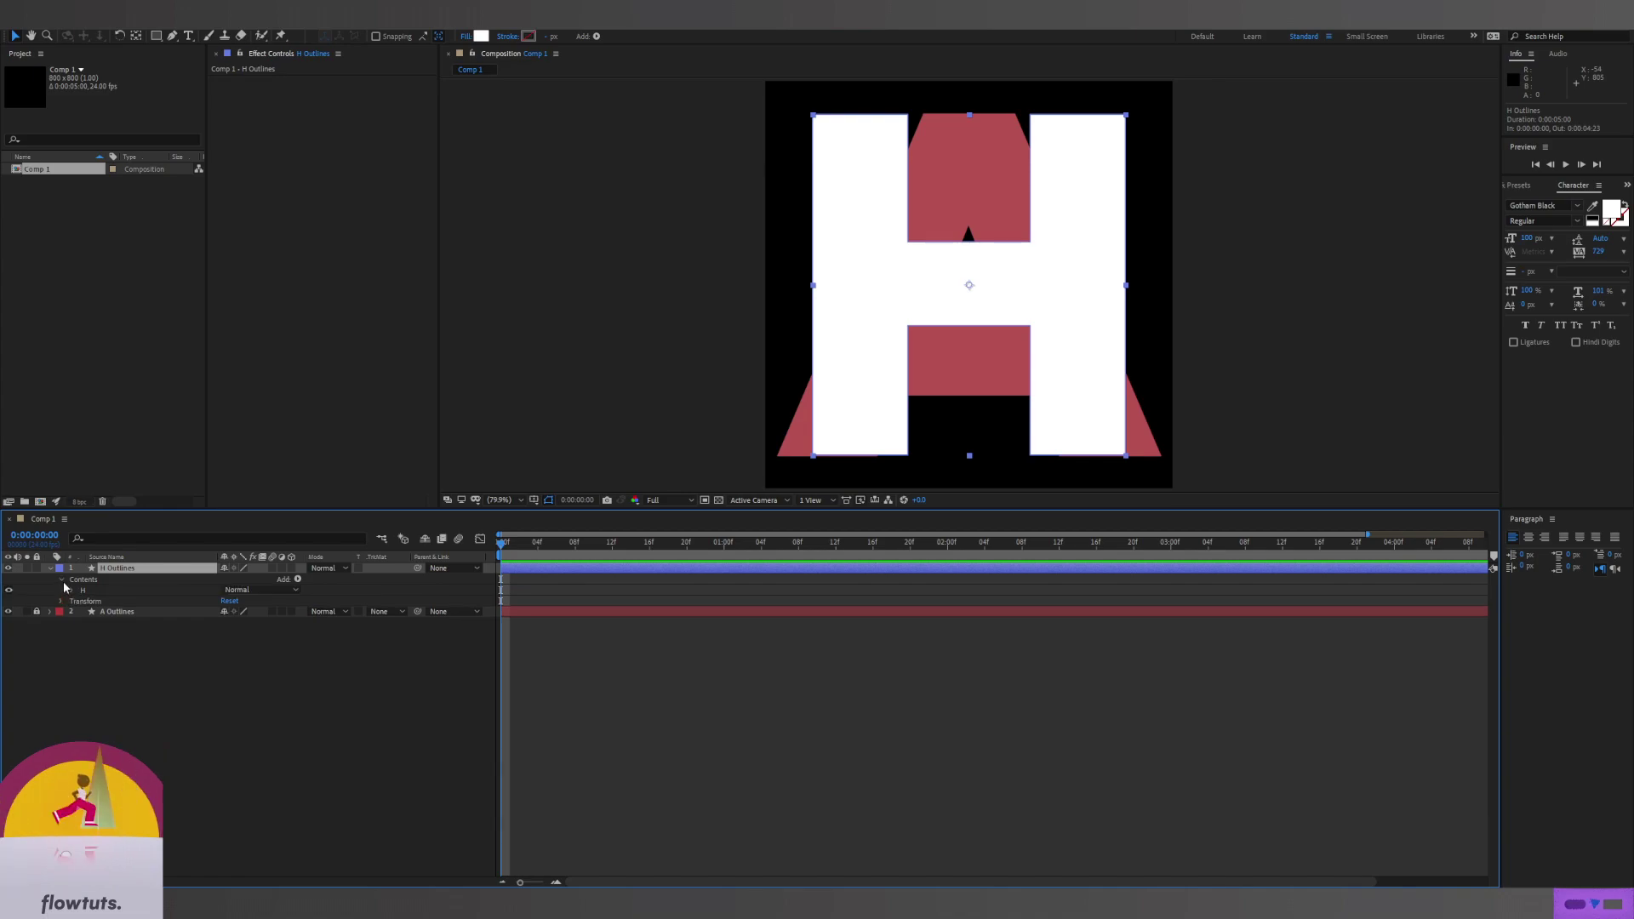
click(72, 590)
click(82, 601)
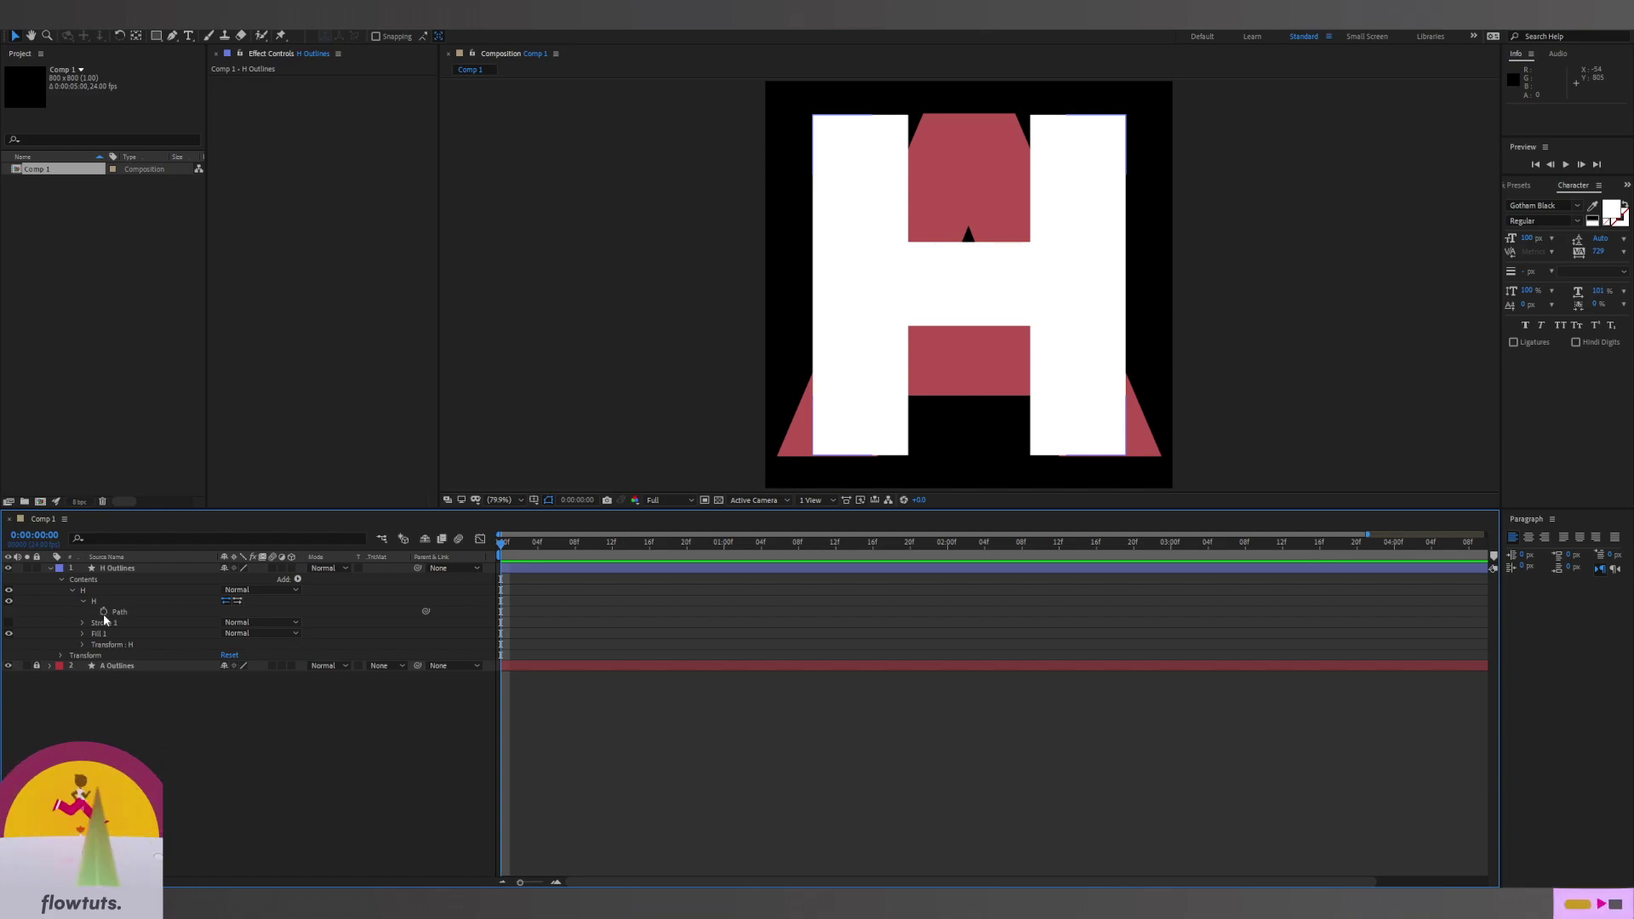
Keyframe the H path at the start, move to 0:00:01:00, and switch to the Pen tool
click(103, 612)
drag(714, 553, 724, 555)
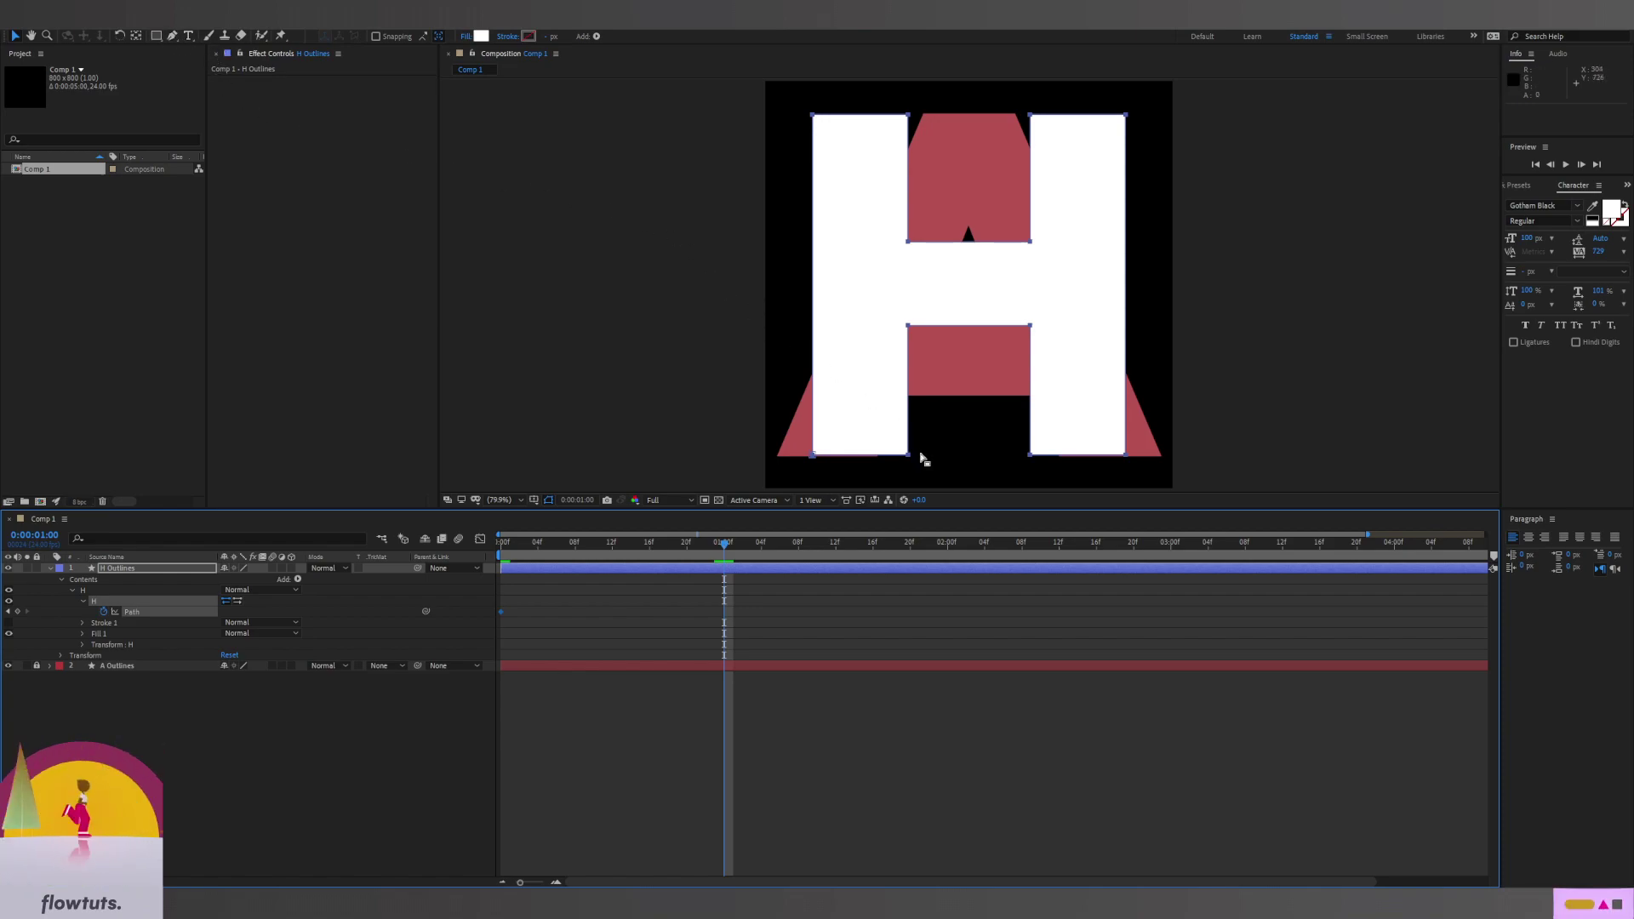
key(g)
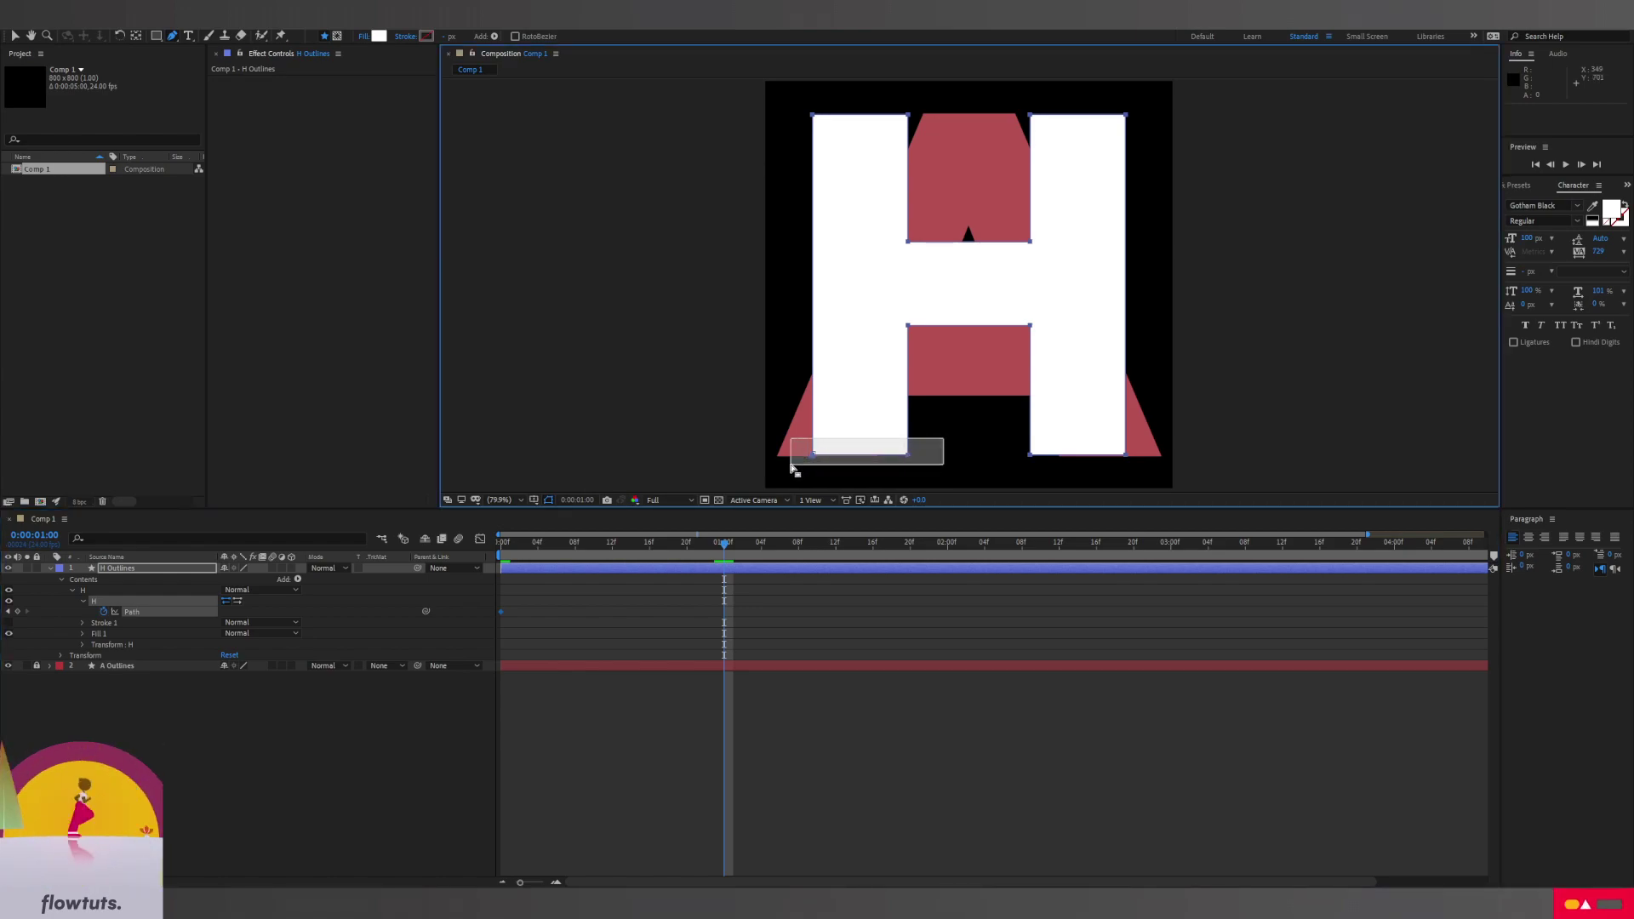
Move the H's bottom stem corners onto the edges of the A's legs
scroll(809, 467, up, 3)
drag(819, 451, 738, 457)
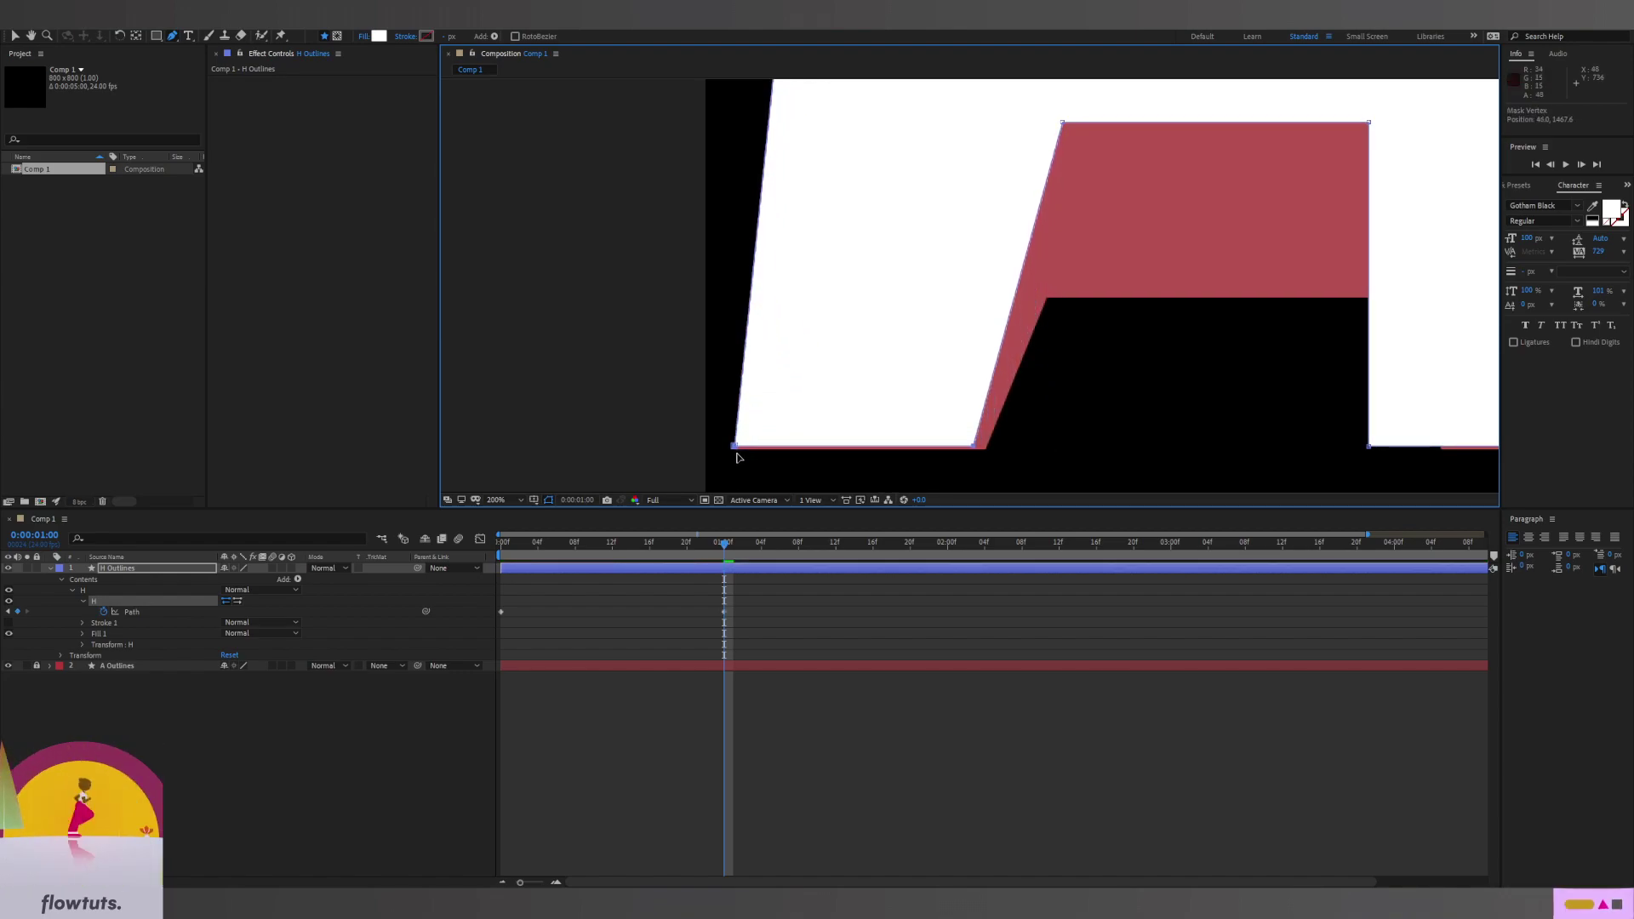
drag(981, 380, 736, 364)
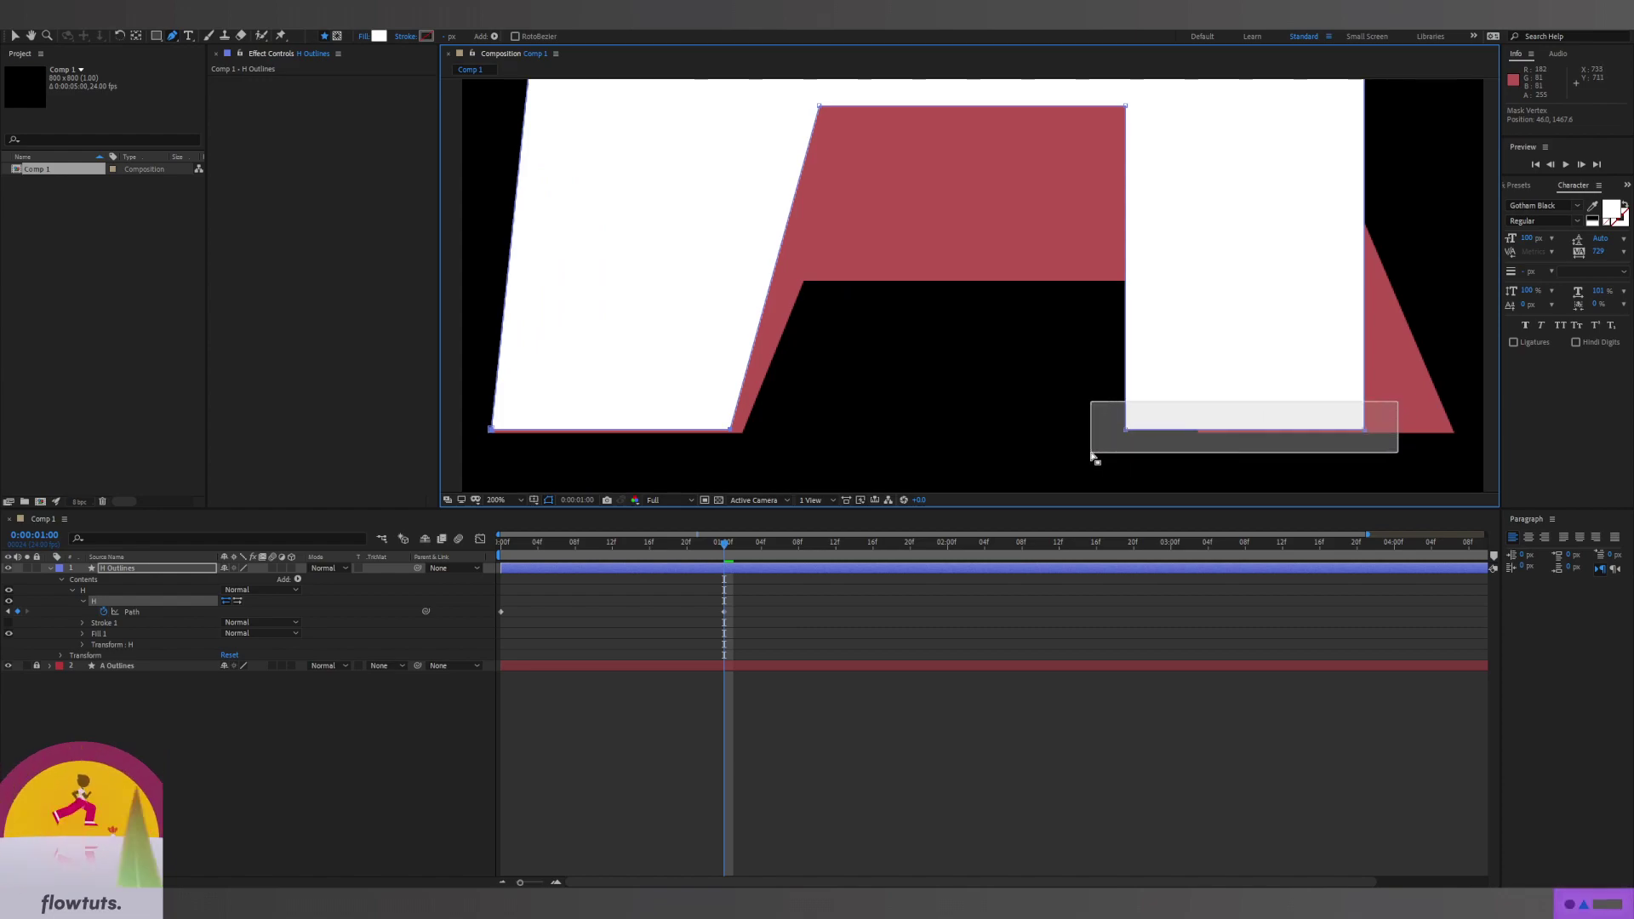
drag(1365, 430, 1460, 430)
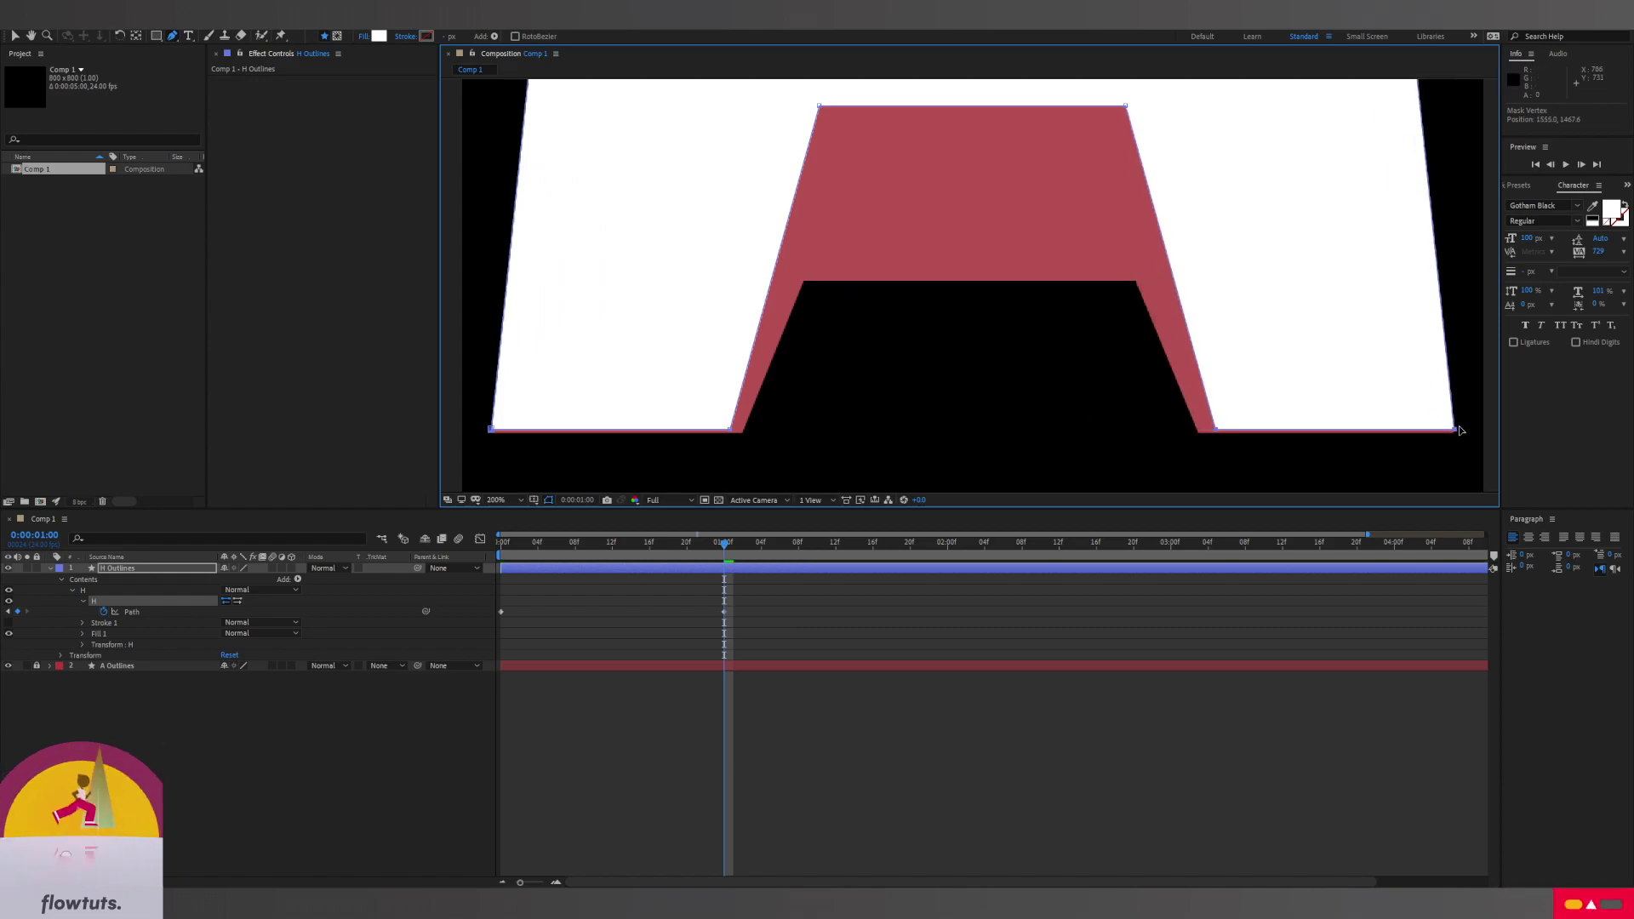
drag(1215, 431, 1199, 432)
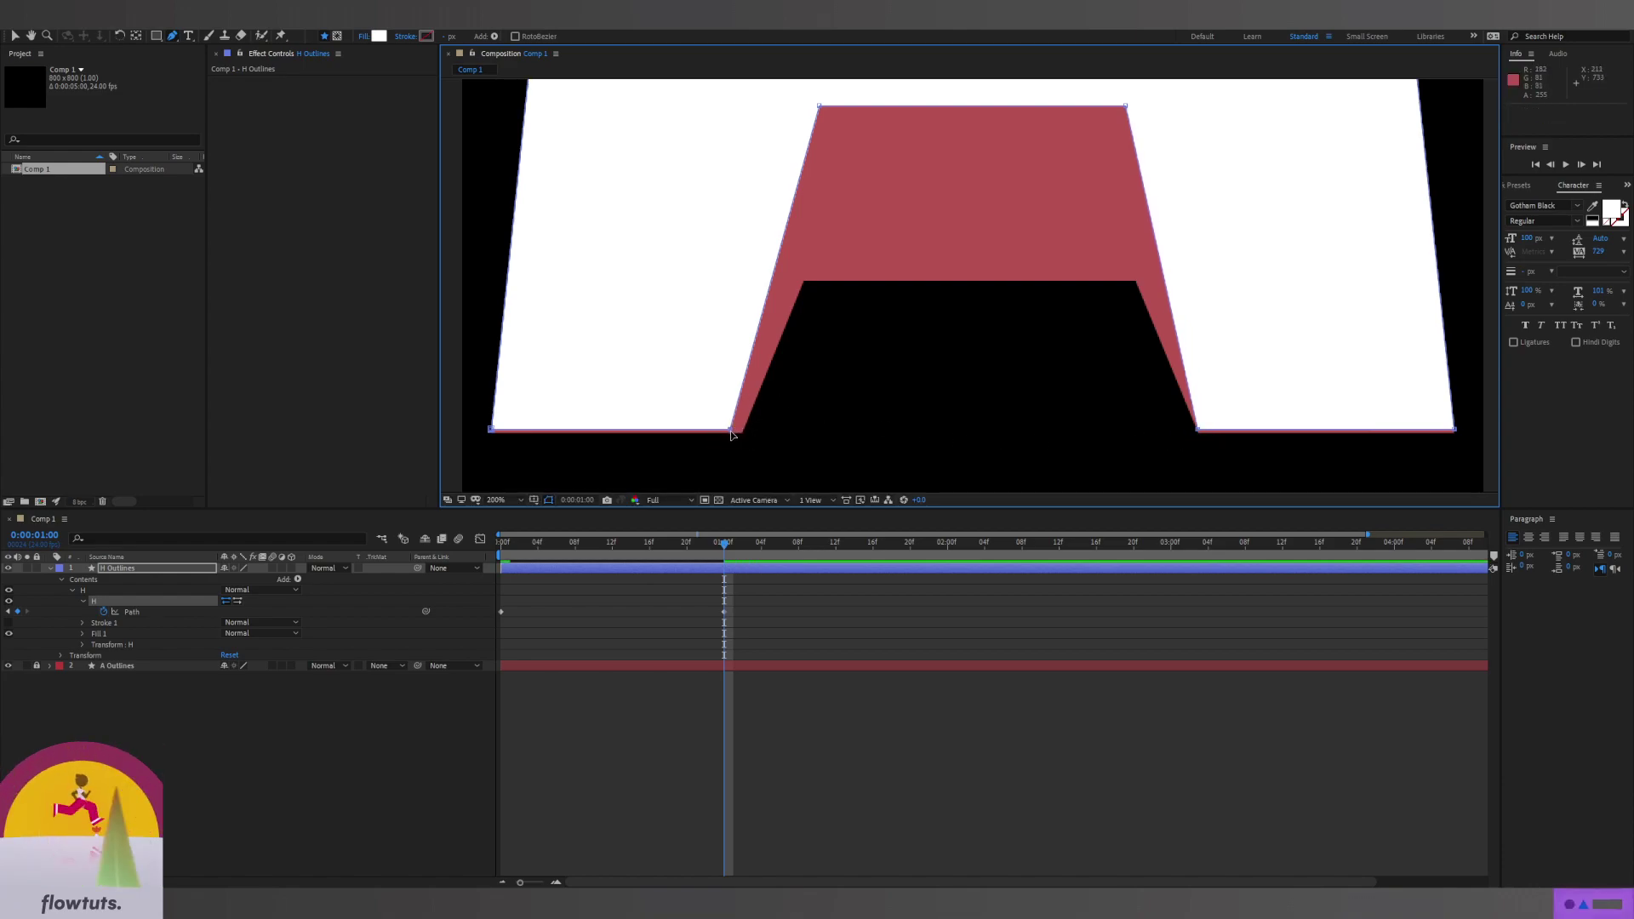
drag(729, 433, 744, 433)
Slide the H's top corner points together onto the A's apex
drag(817, 331, 817, 102)
drag(890, 198, 591, 243)
drag(860, 229, 1123, 231)
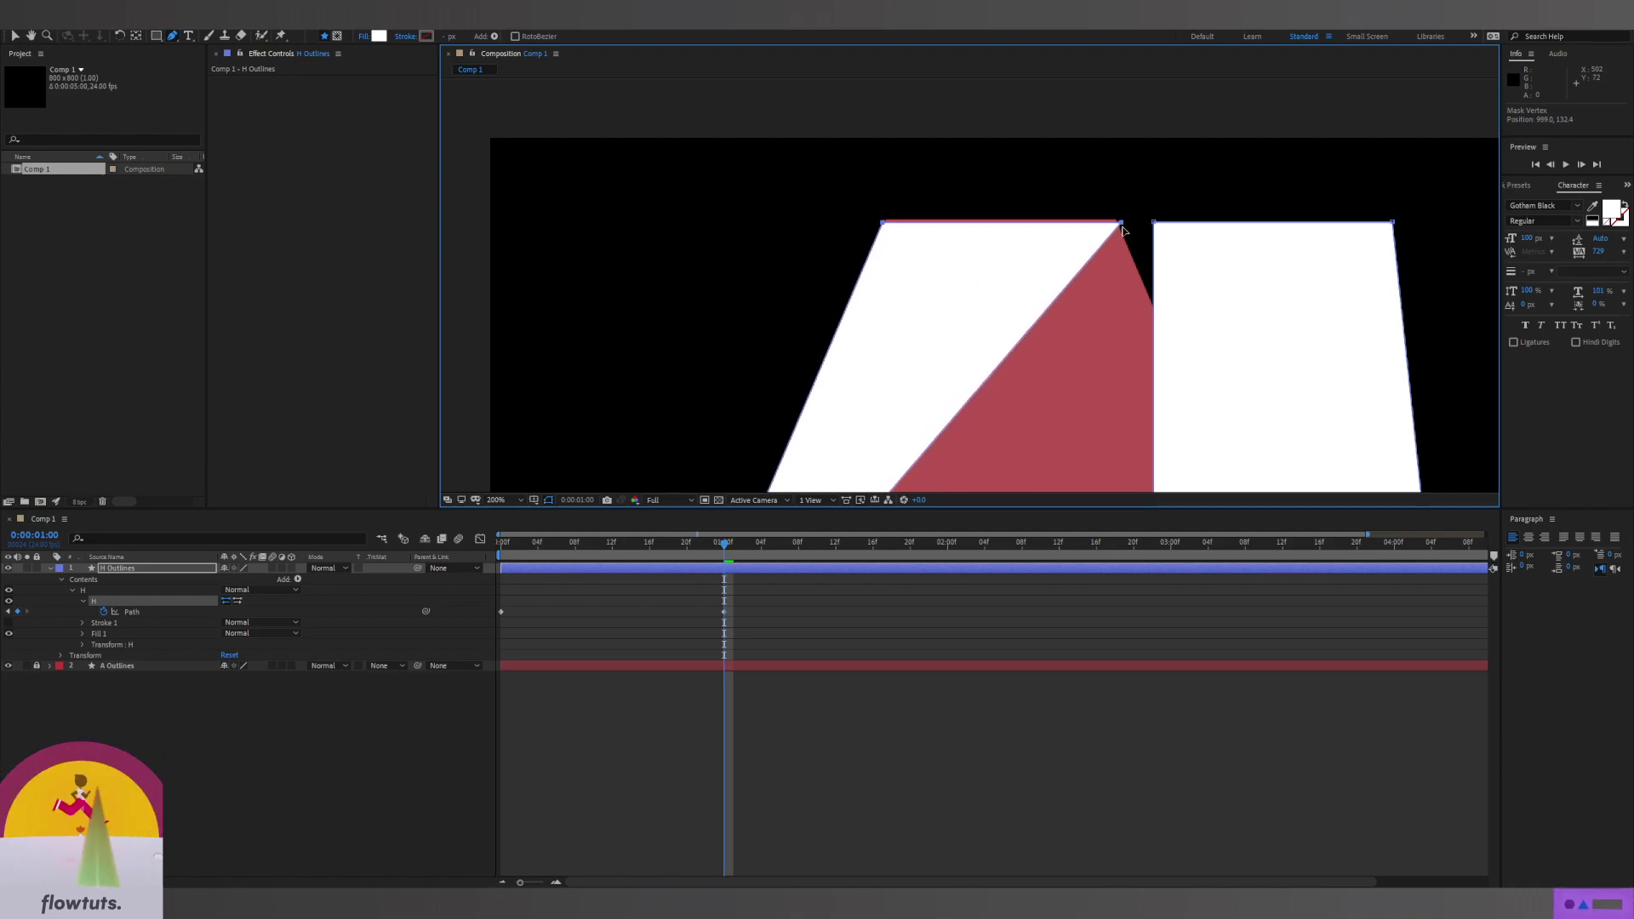
drag(1449, 208, 1146, 253)
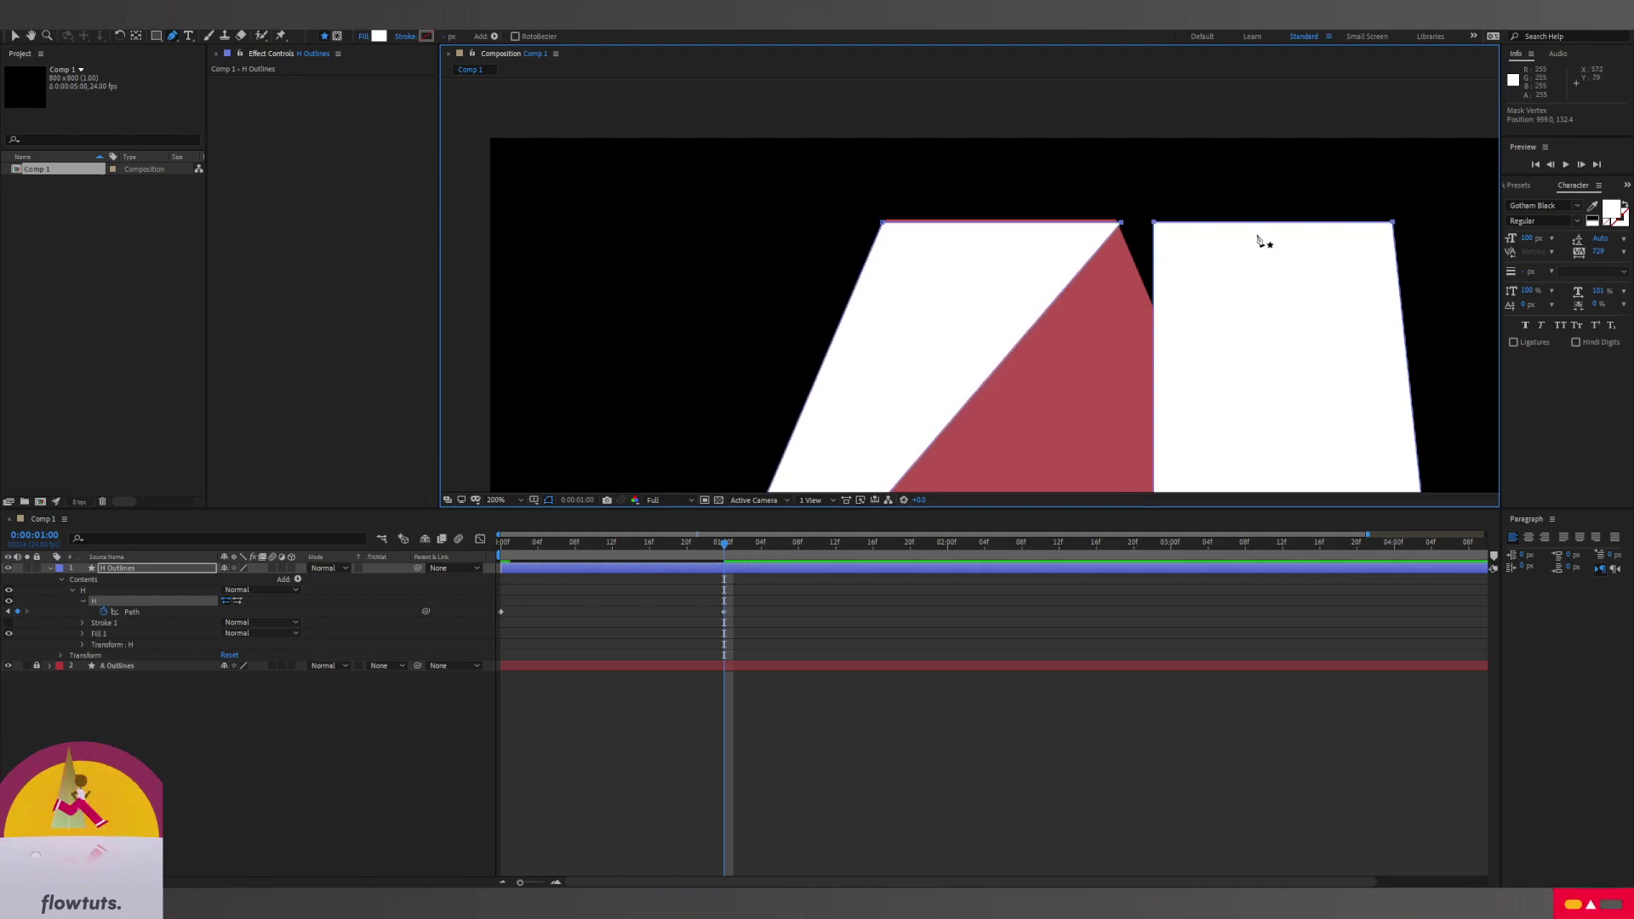
drag(1398, 220, 1125, 228)
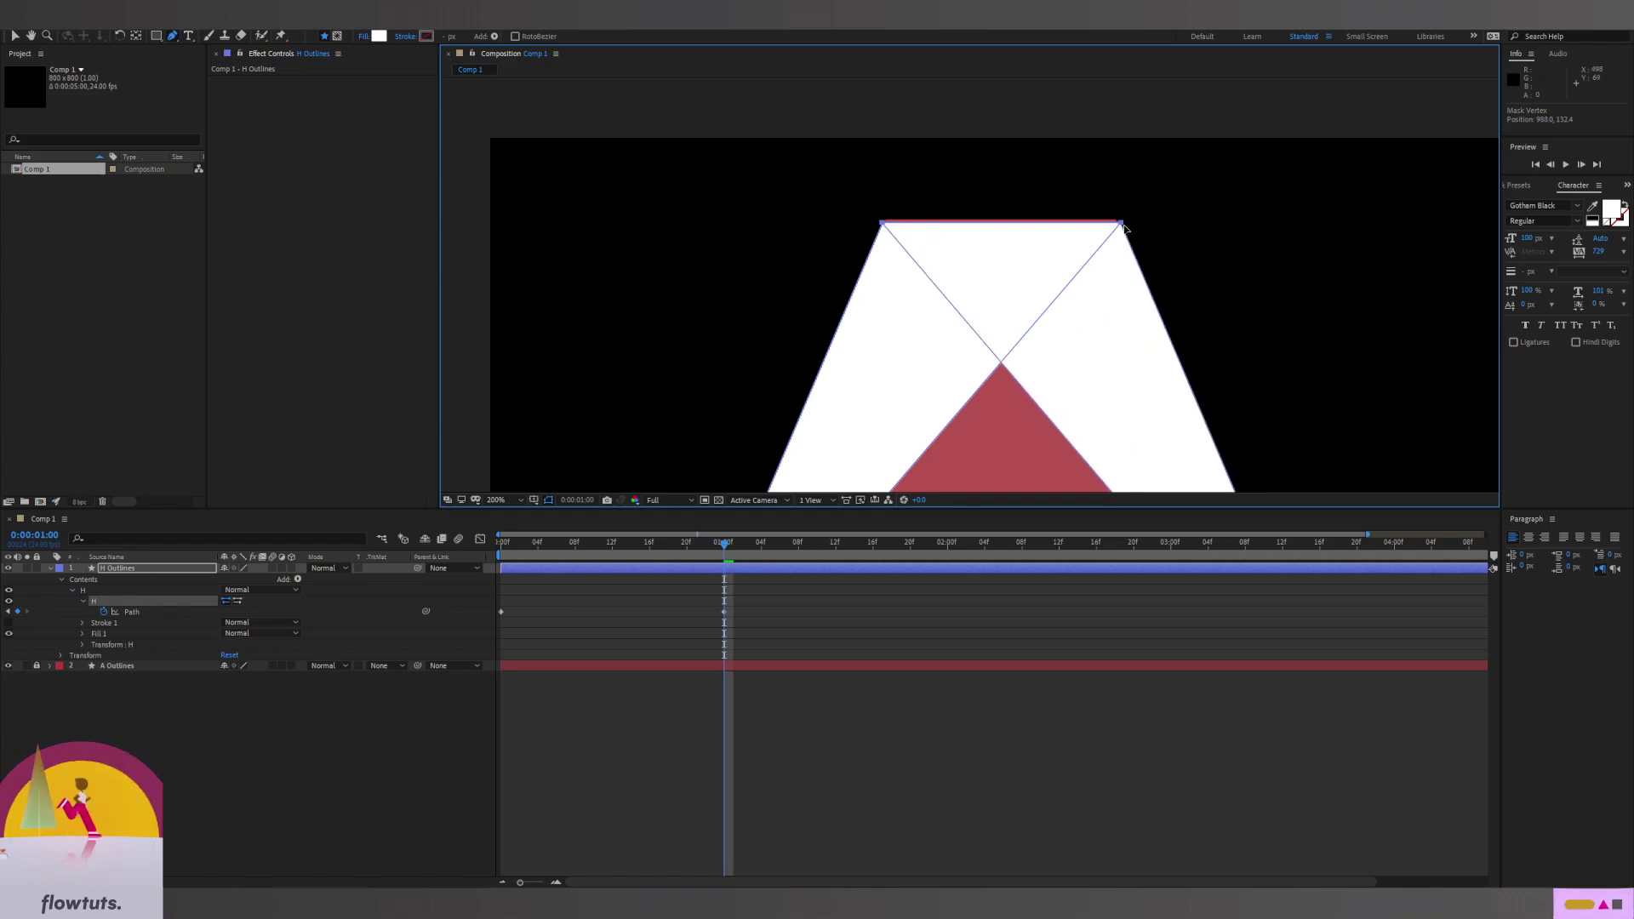
Lower the H's crossbar points to match the A's crossbar edges
drag(1052, 298, 1014, 321)
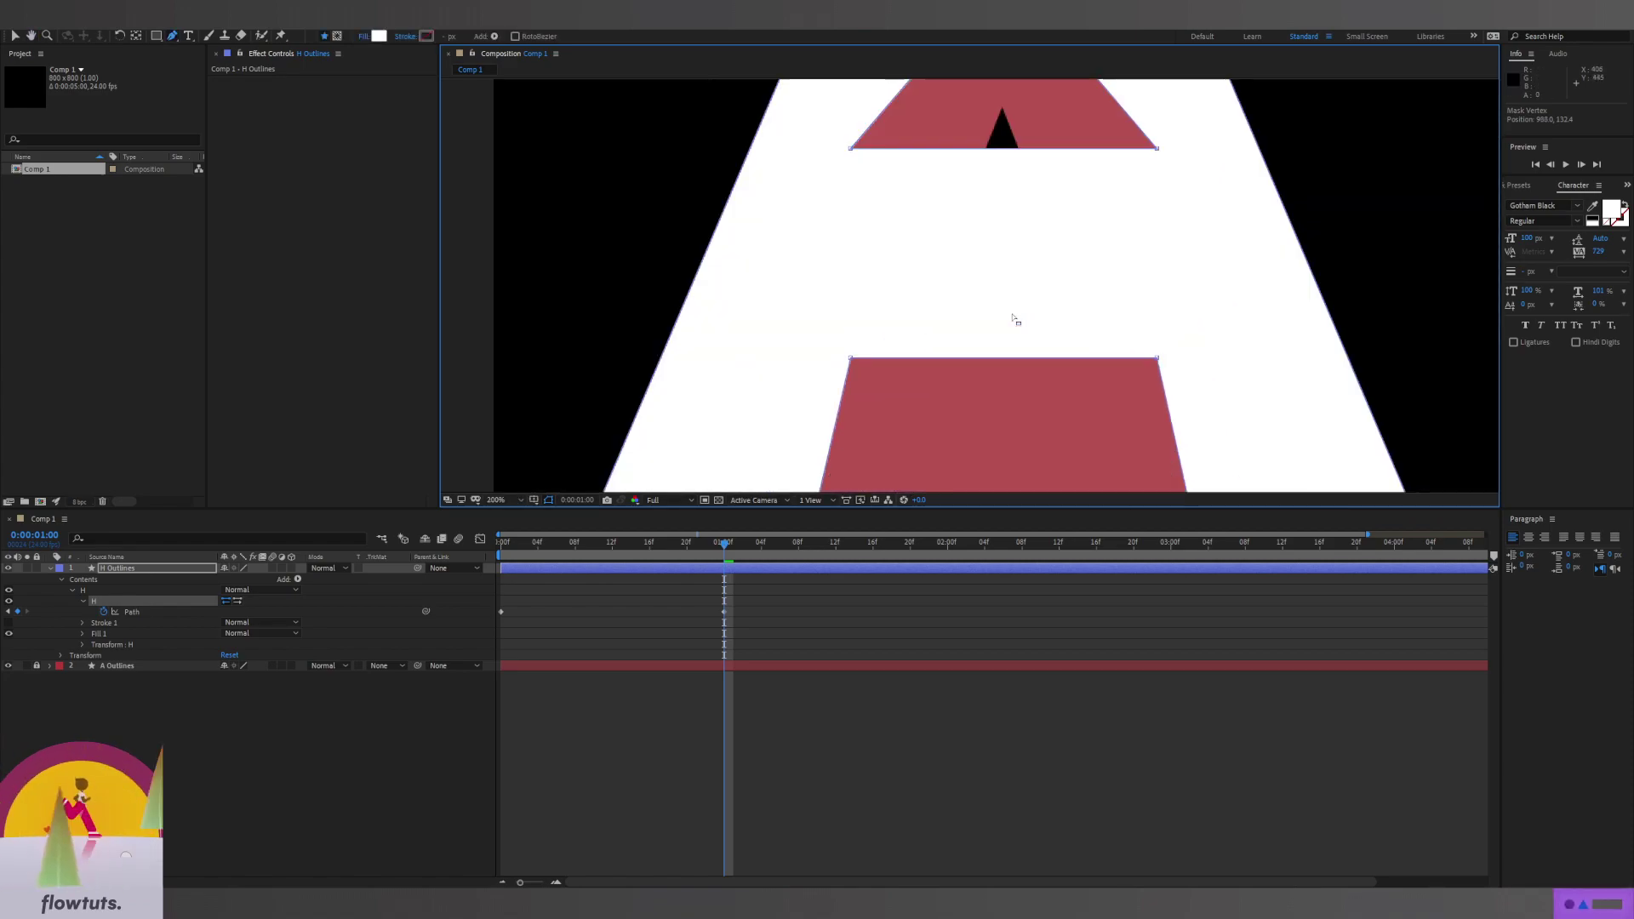
drag(1090, 377, 948, 237)
scroll(1074, 242, down, 1)
drag(1106, 227, 1170, 312)
scroll(1097, 304, up, 2)
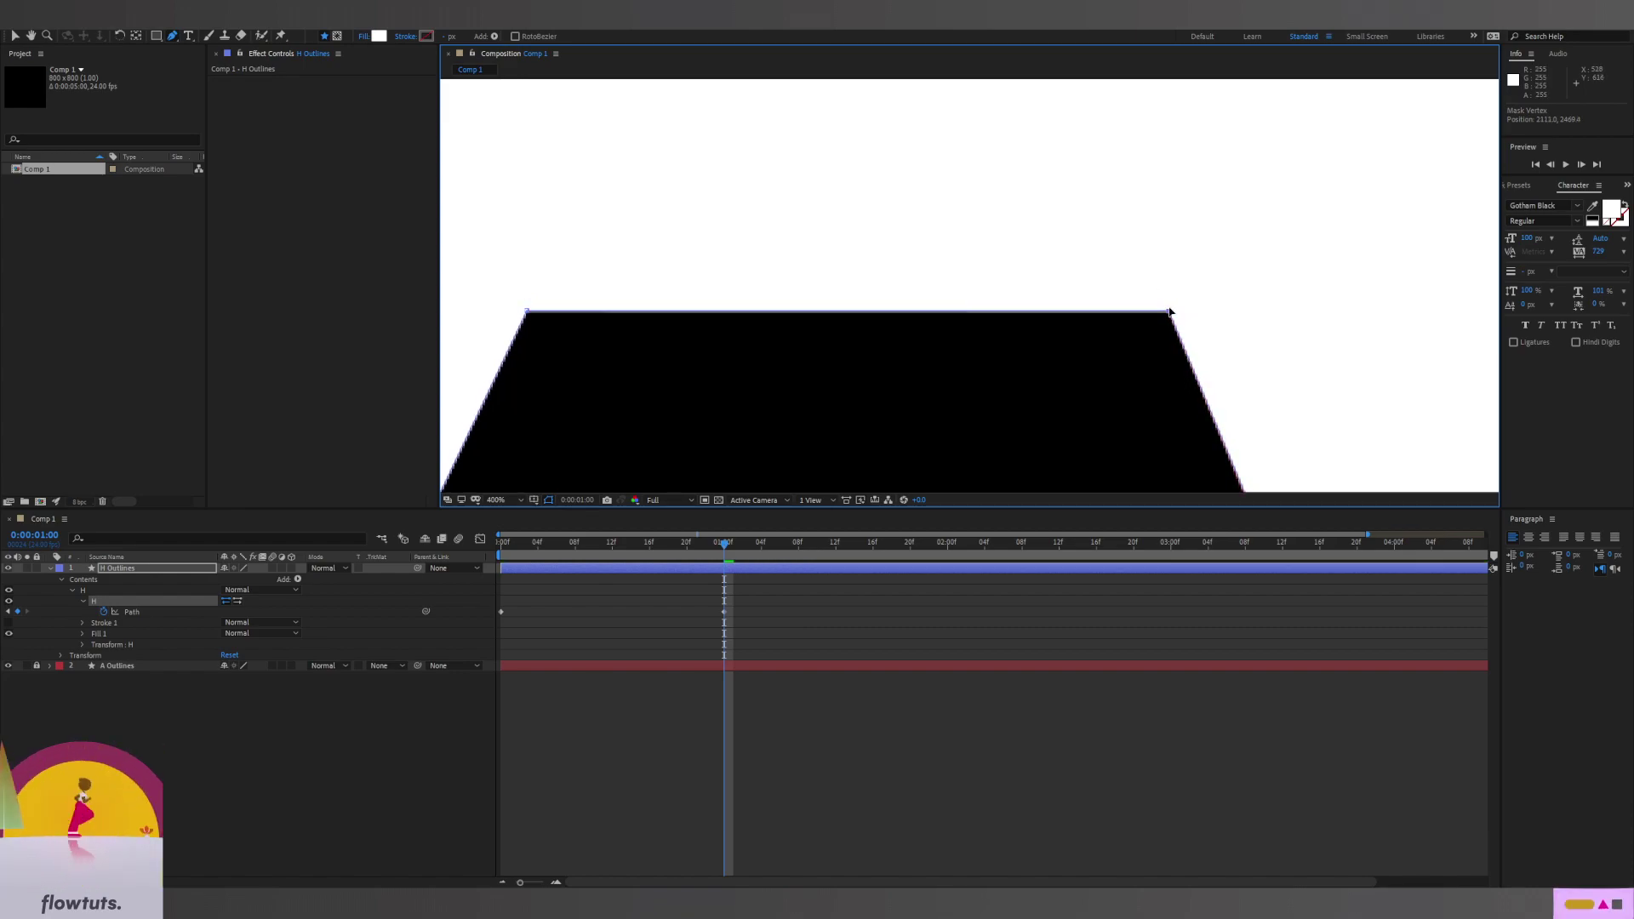
mouse_move(526, 313)
mouse_down()
mouse_move(490, 309)
mouse_move(503, 311)
mouse_up()
scroll(682, 295, down, 5)
scroll(800, 306, up, 3)
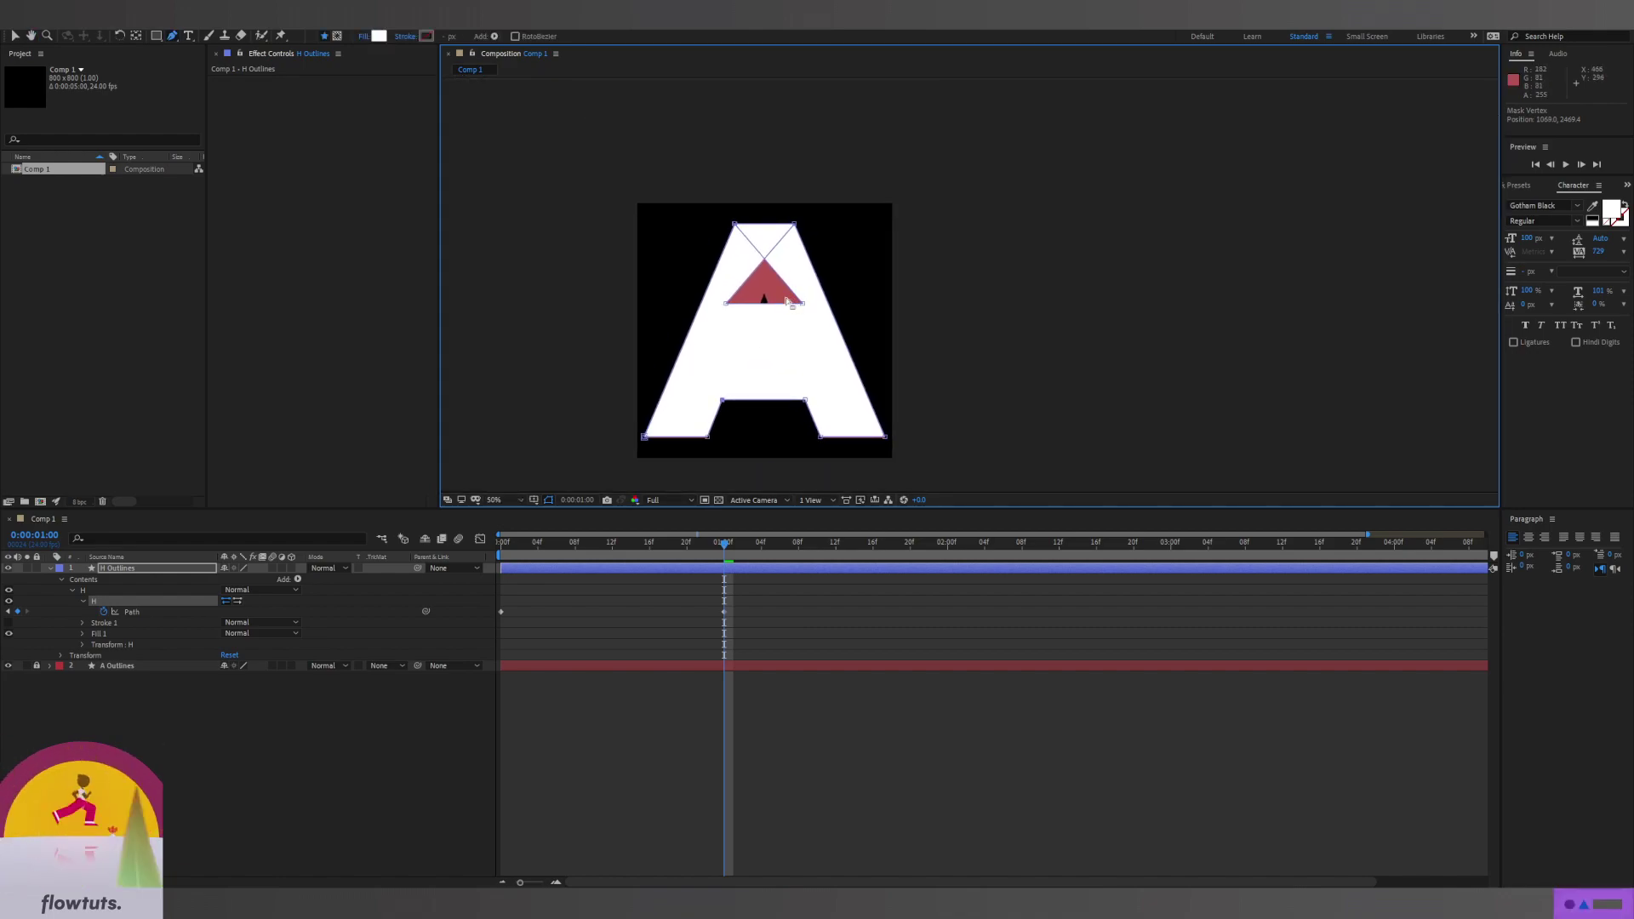
Stretch the H's counter points down onto the A's inner counter
drag(802, 307, 857, 198)
key(g)
drag(633, 228, 654, 424)
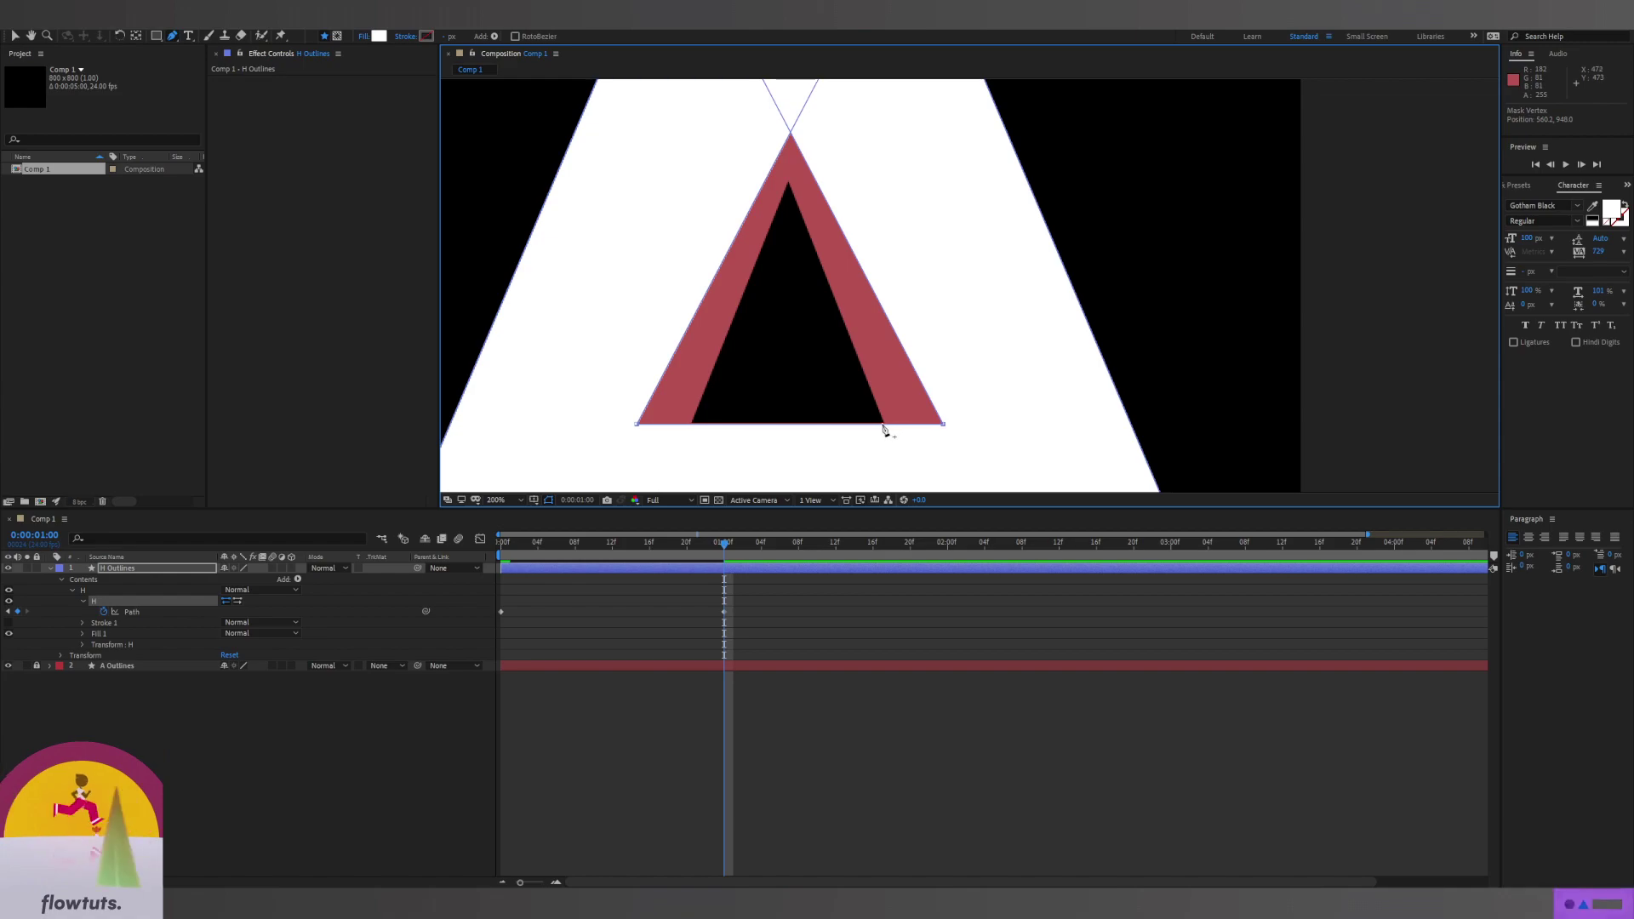
drag(943, 424, 885, 425)
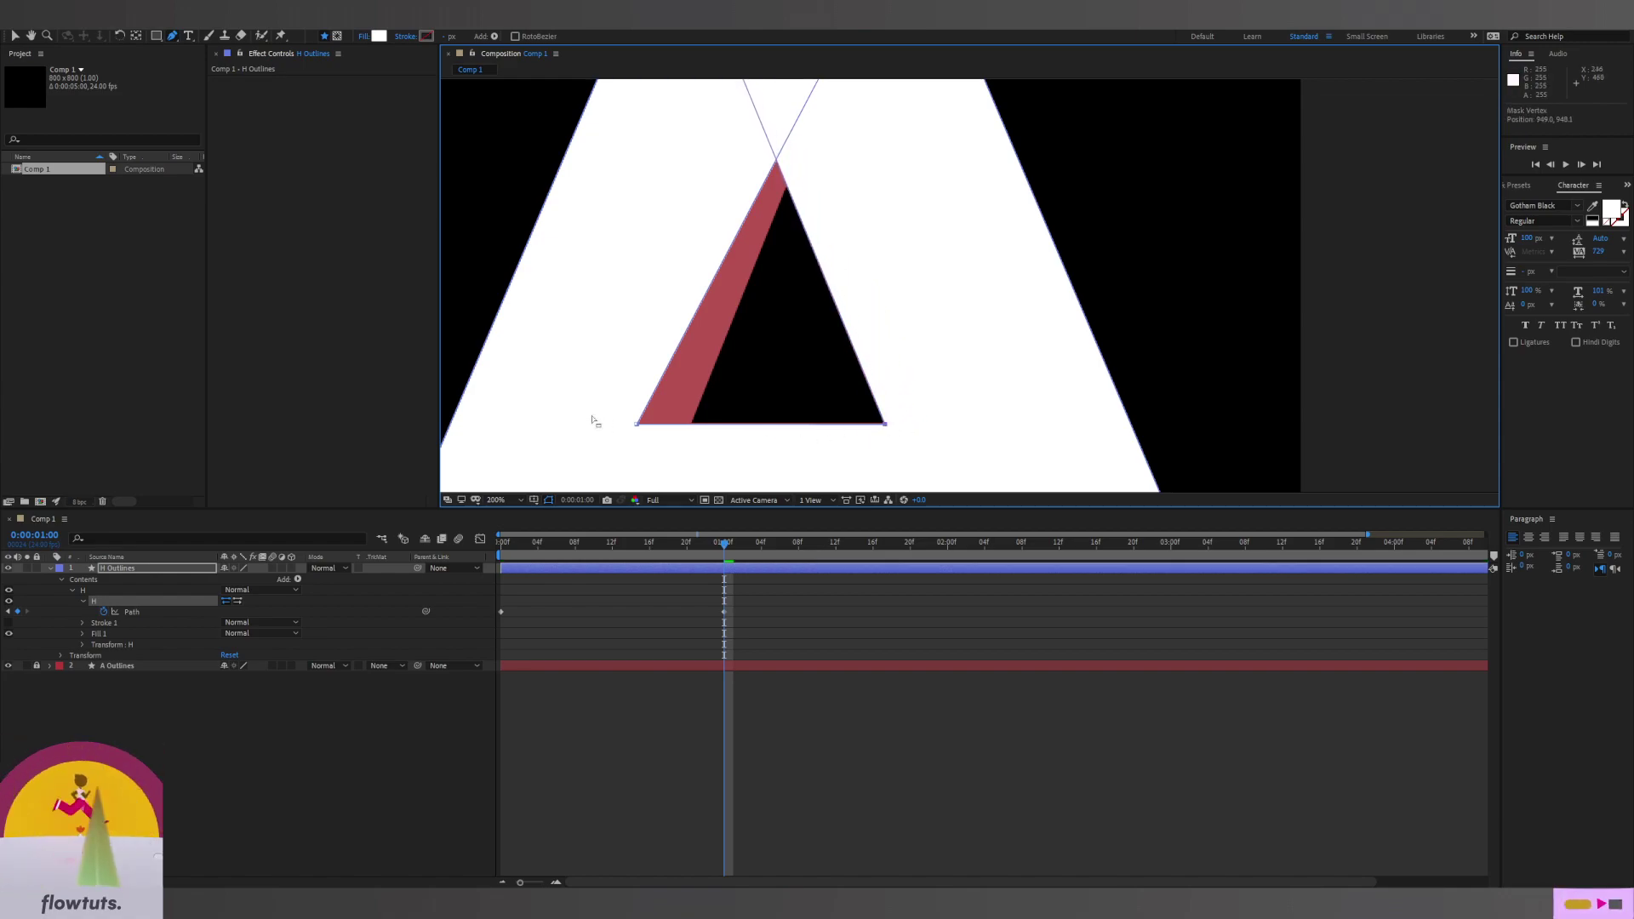
drag(637, 424, 691, 425)
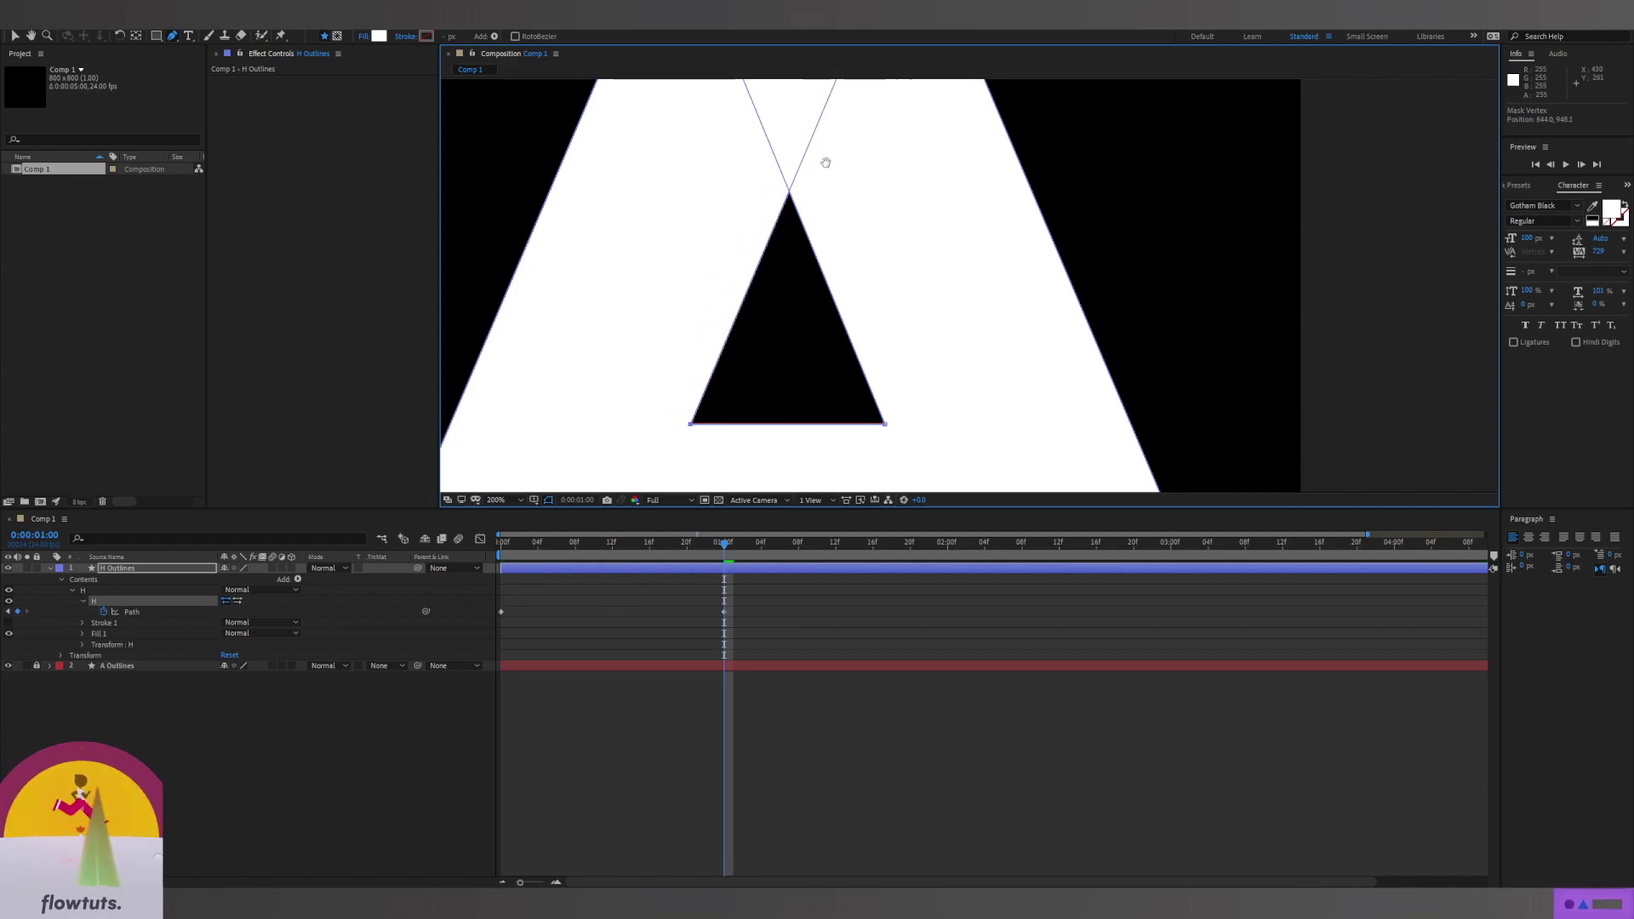
drag(826, 156, 791, 255)
scroll(773, 237, down, 1)
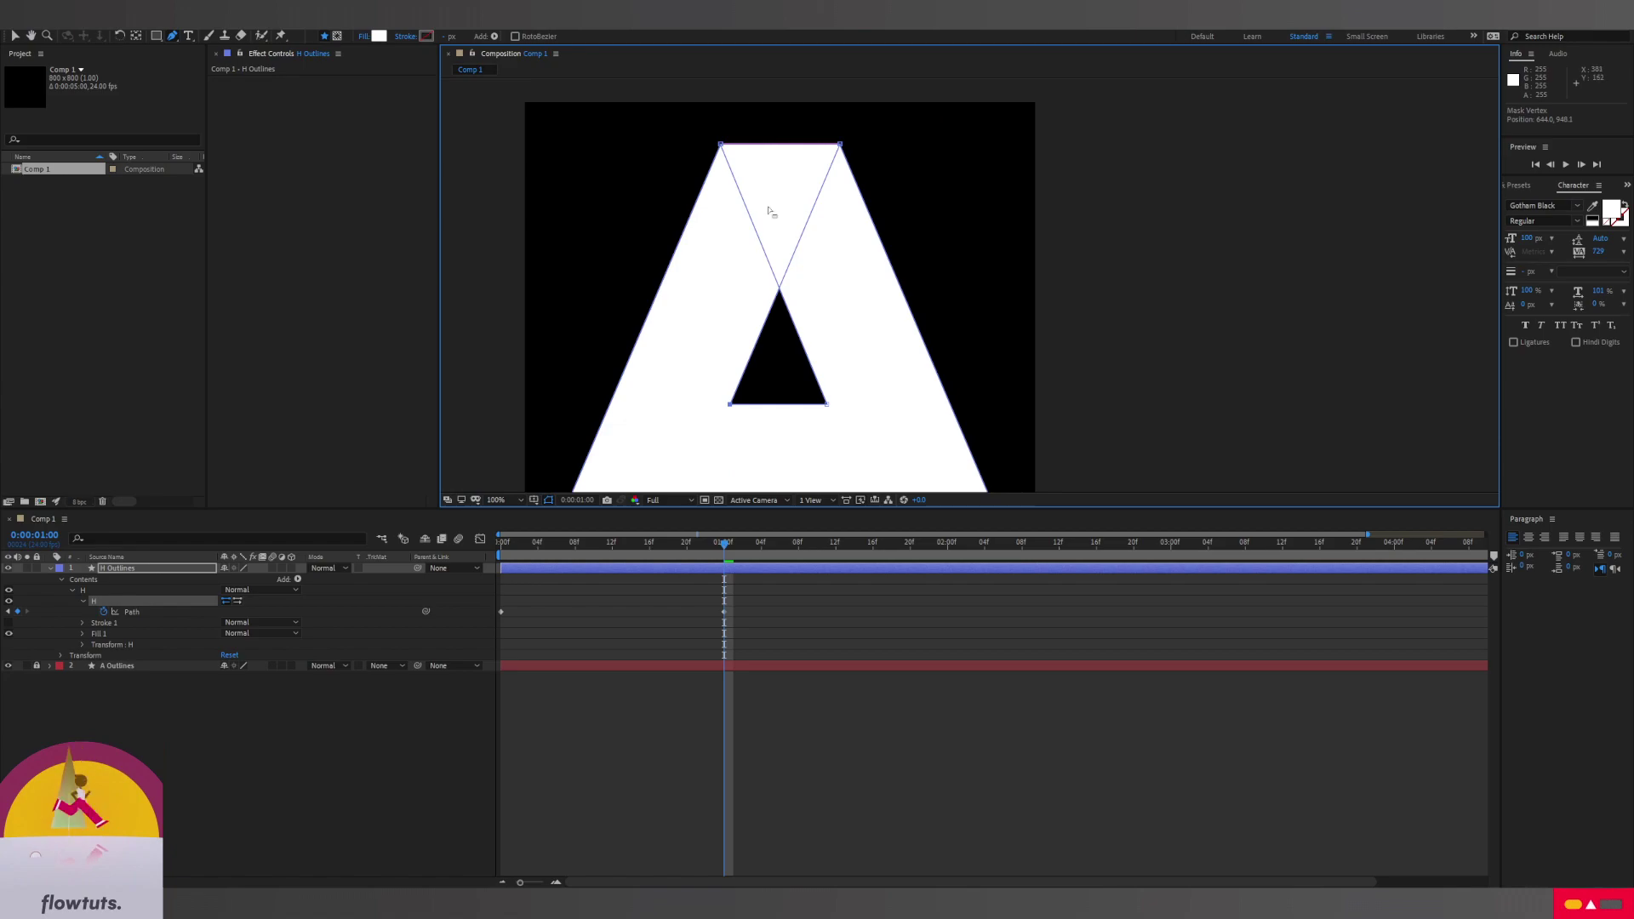
scroll(770, 211, down, 1)
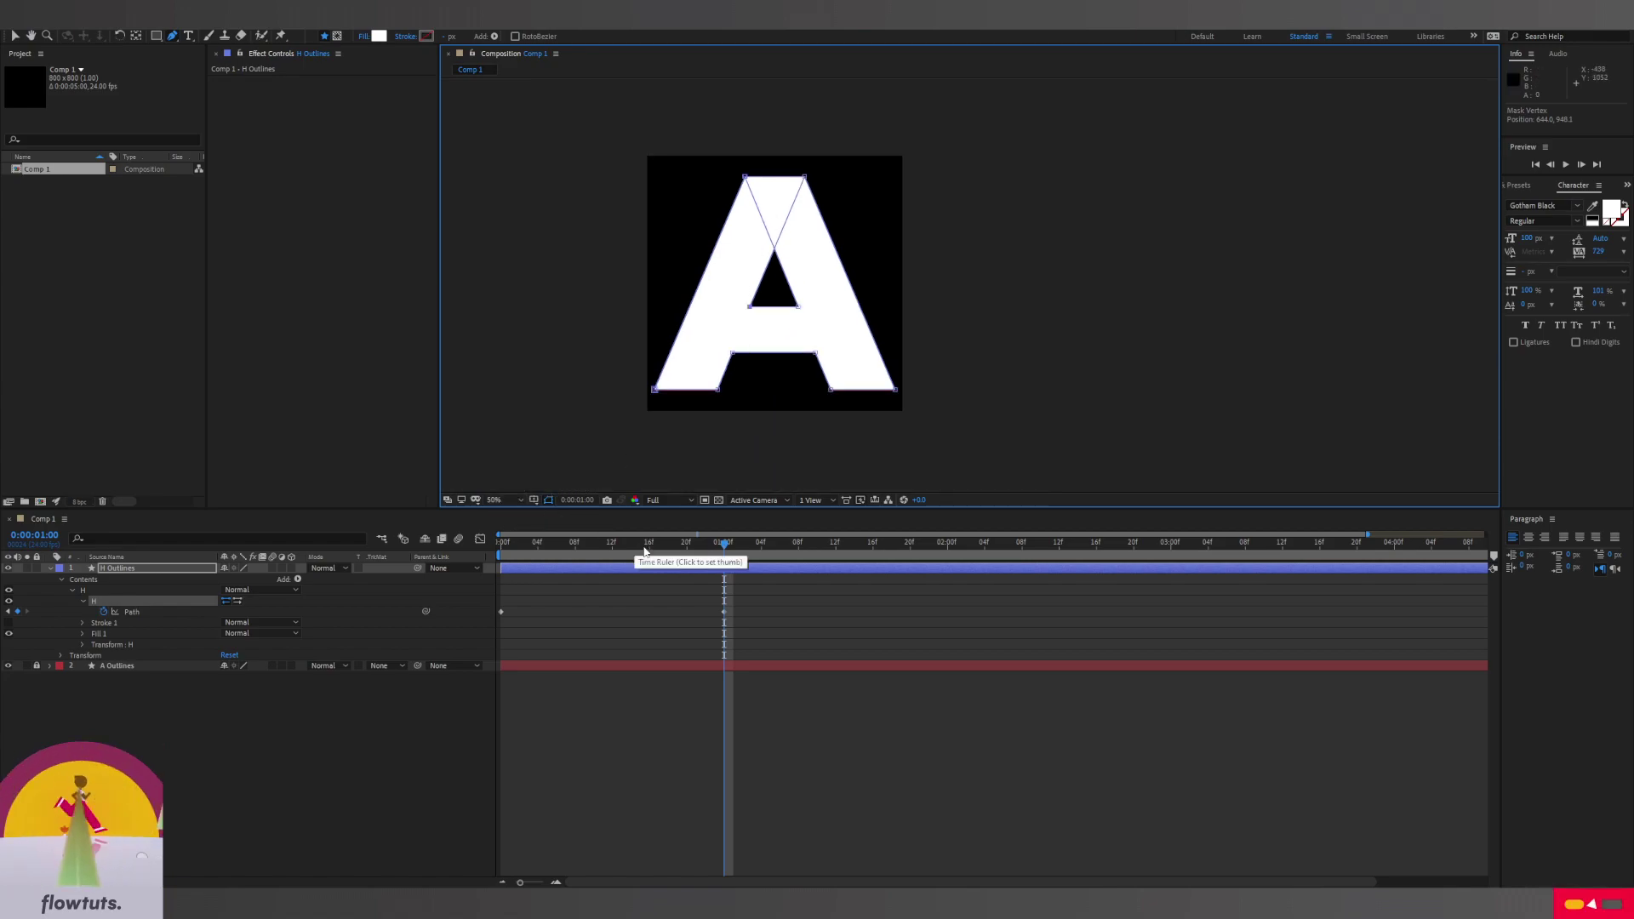
Hide A Outlines and play back the H-to-A morph from the start
click(64, 674)
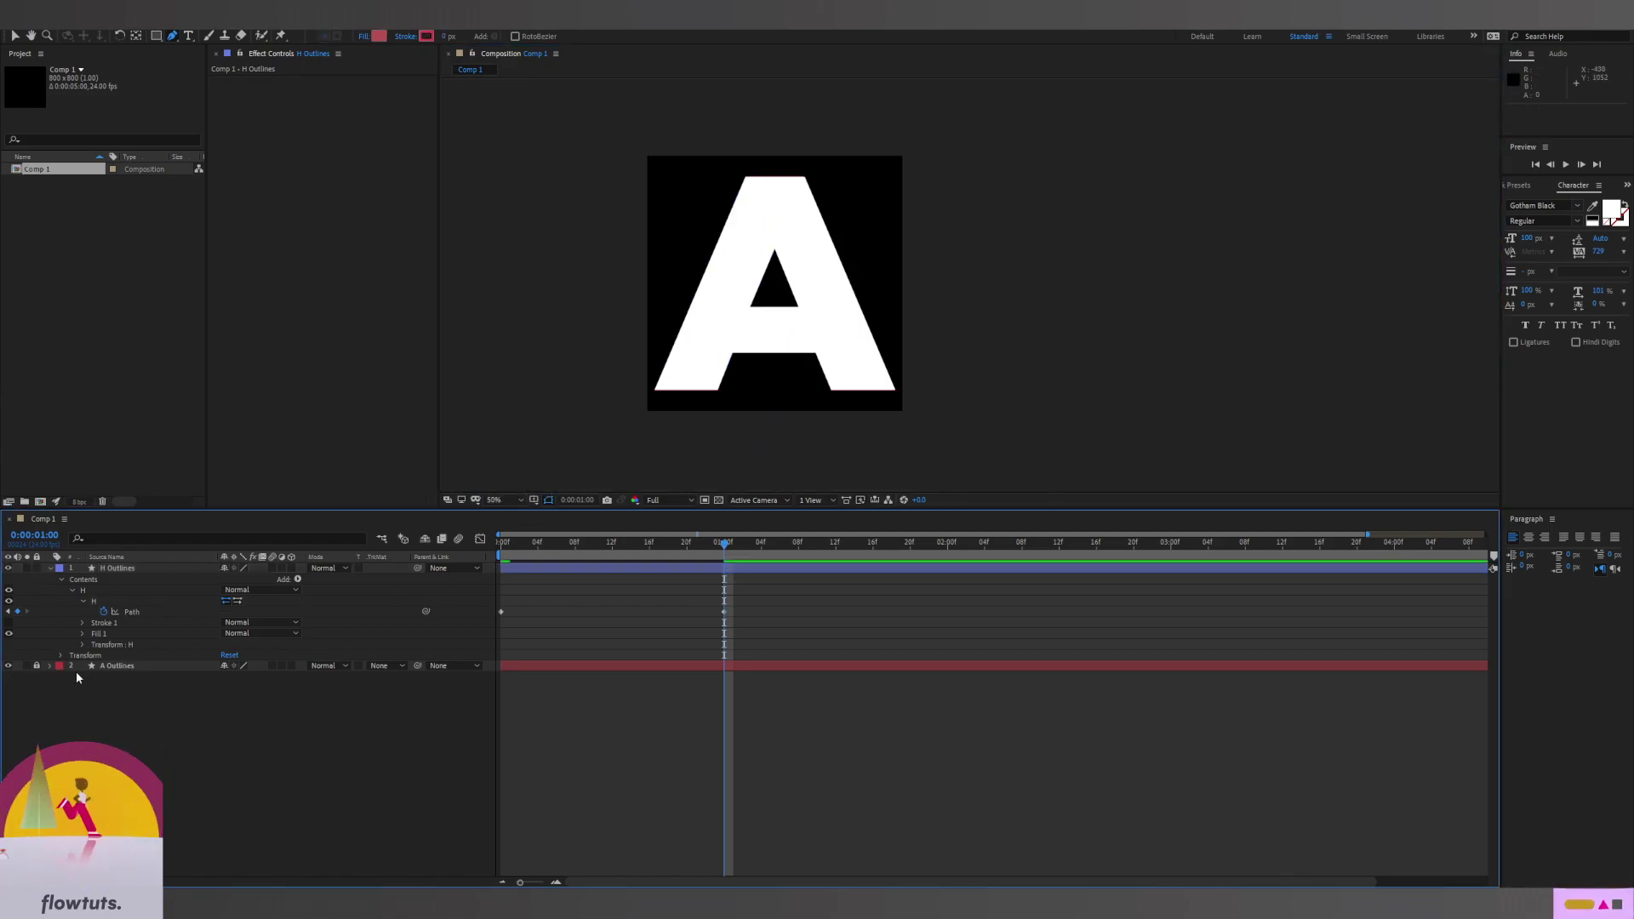
click(8, 666)
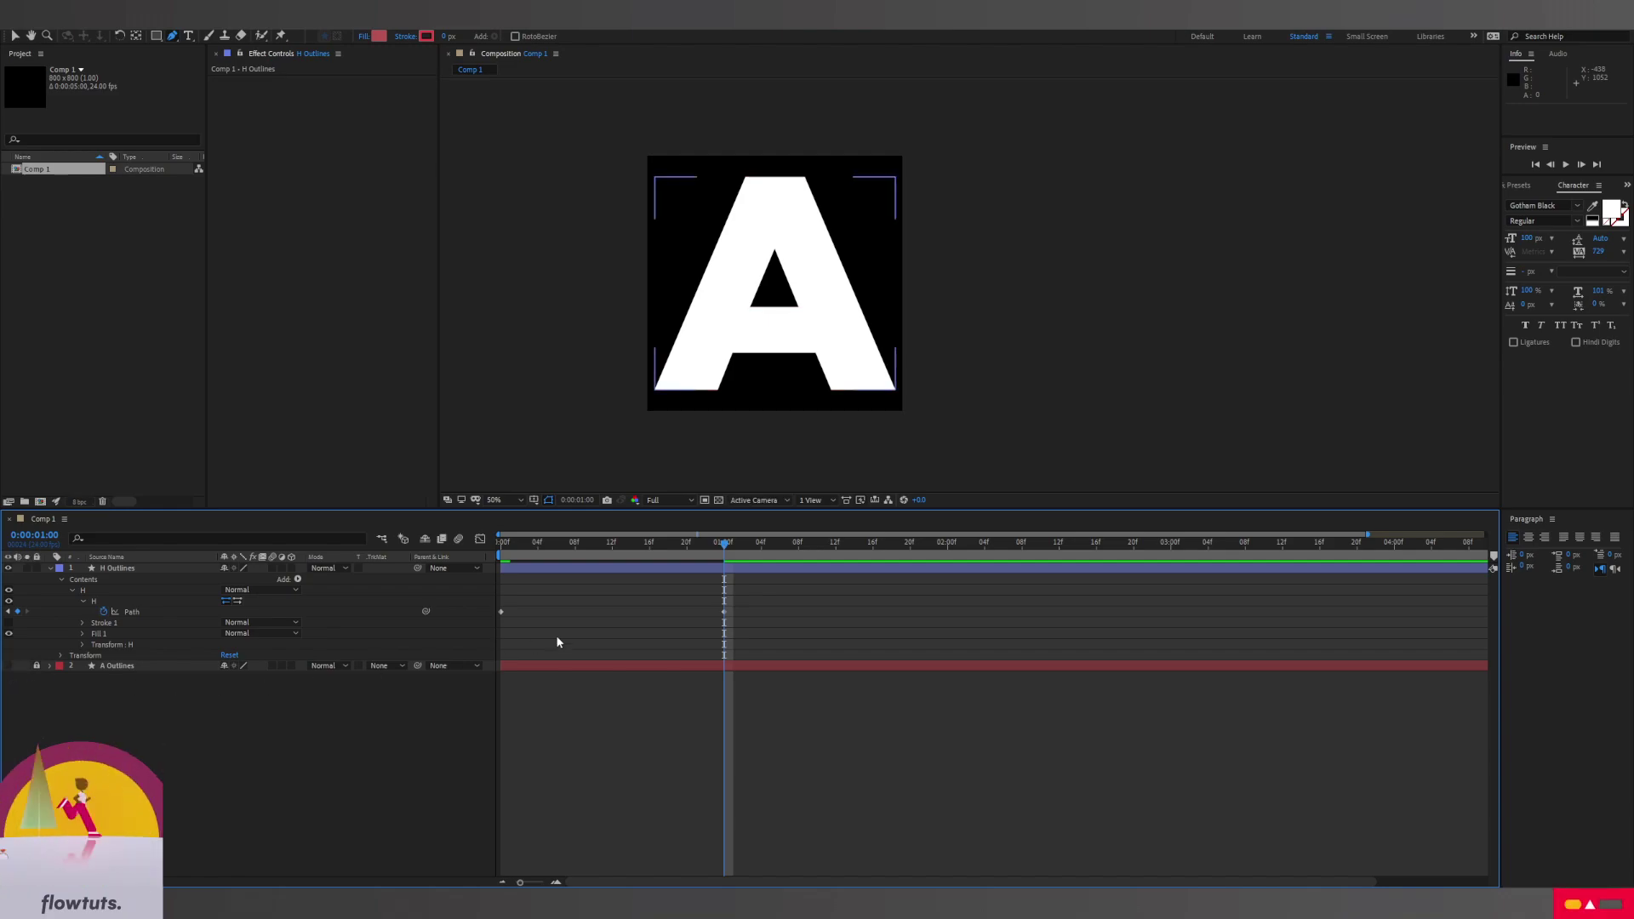
key(Home)
key(space)
mouse_move(712, 549)
mouse_down()
mouse_move(502, 549)
mouse_move(947, 549)
mouse_up()
Copy the first Path keyframe to 0:00:02:00, end the work area there, and preview
drag(526, 600, 481, 631)
drag(473, 640, 474, 639)
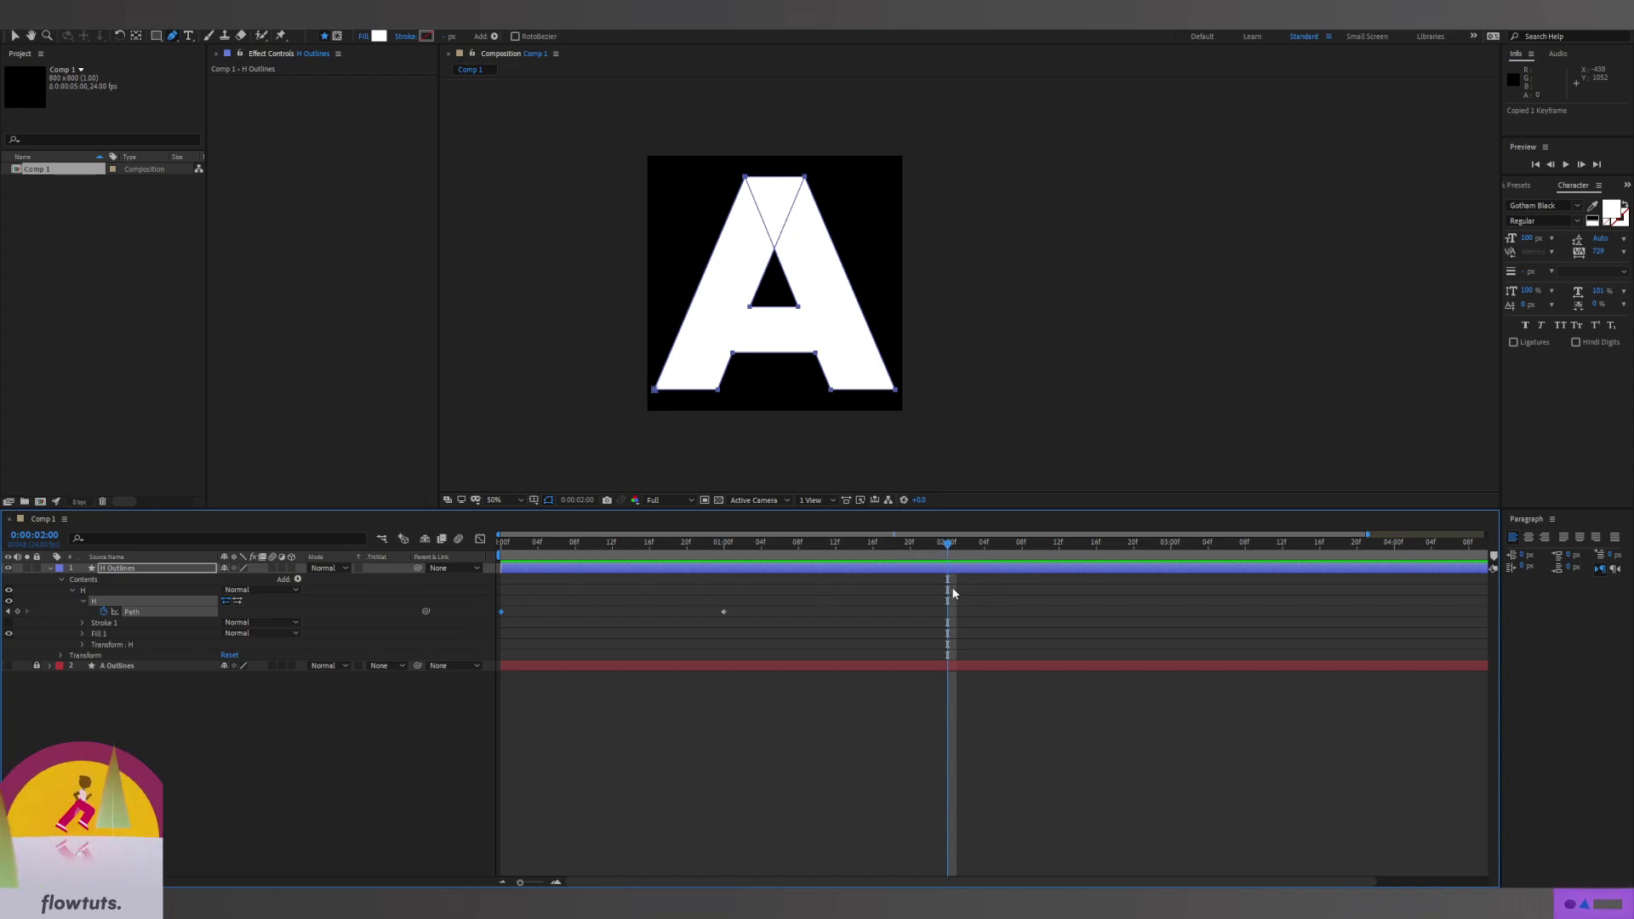
key(ctrl+v)
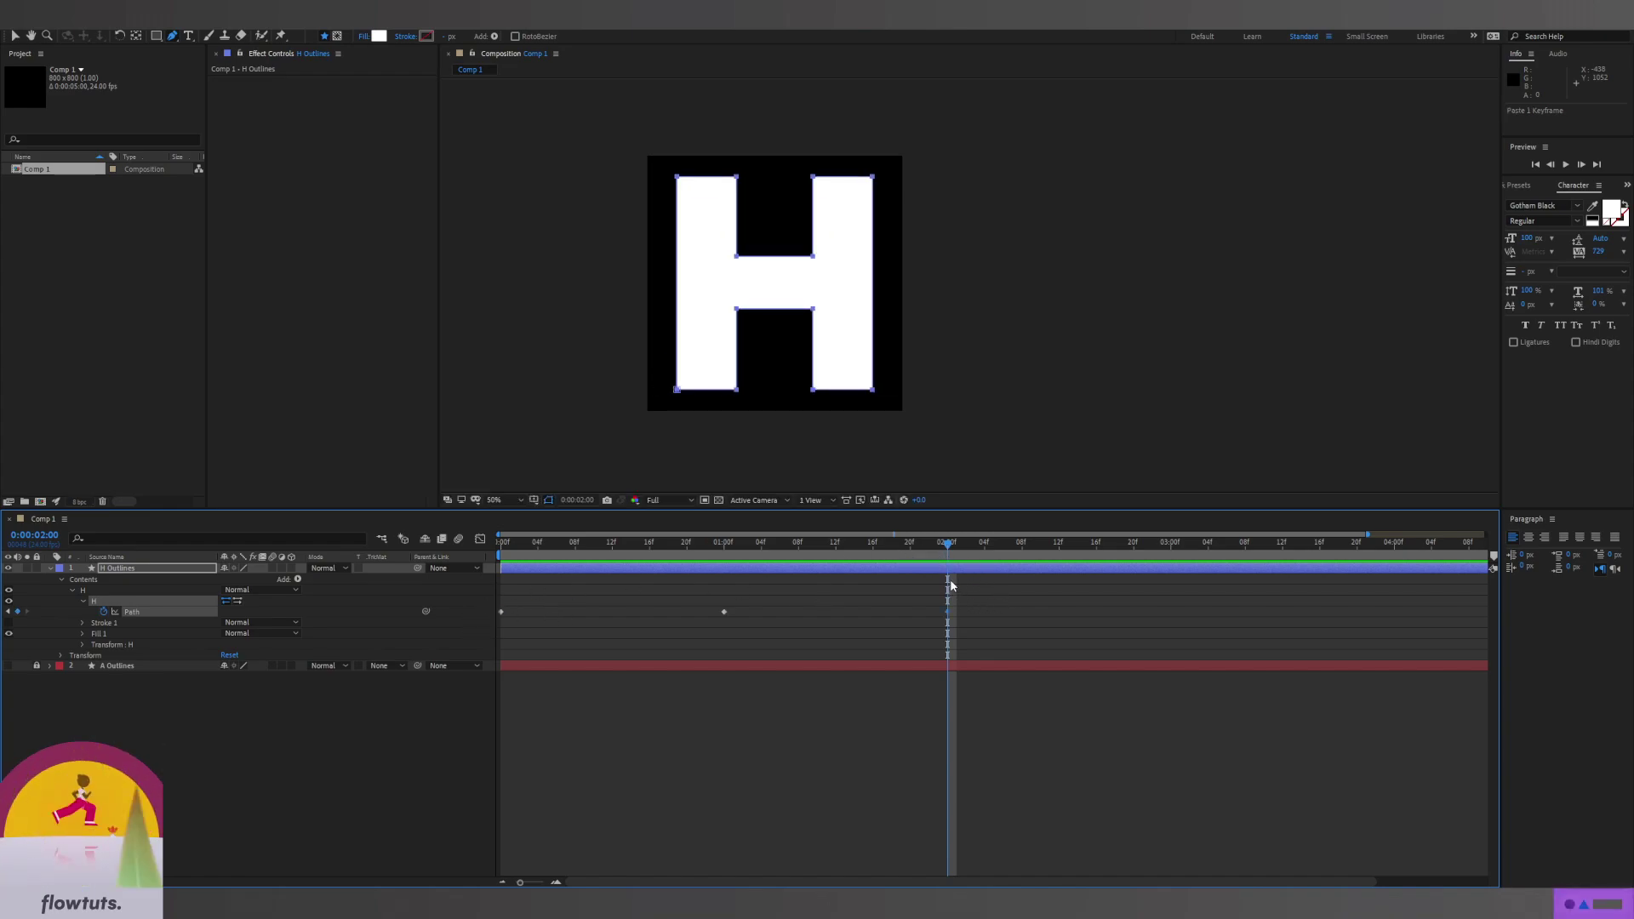
key(n)
key(space)
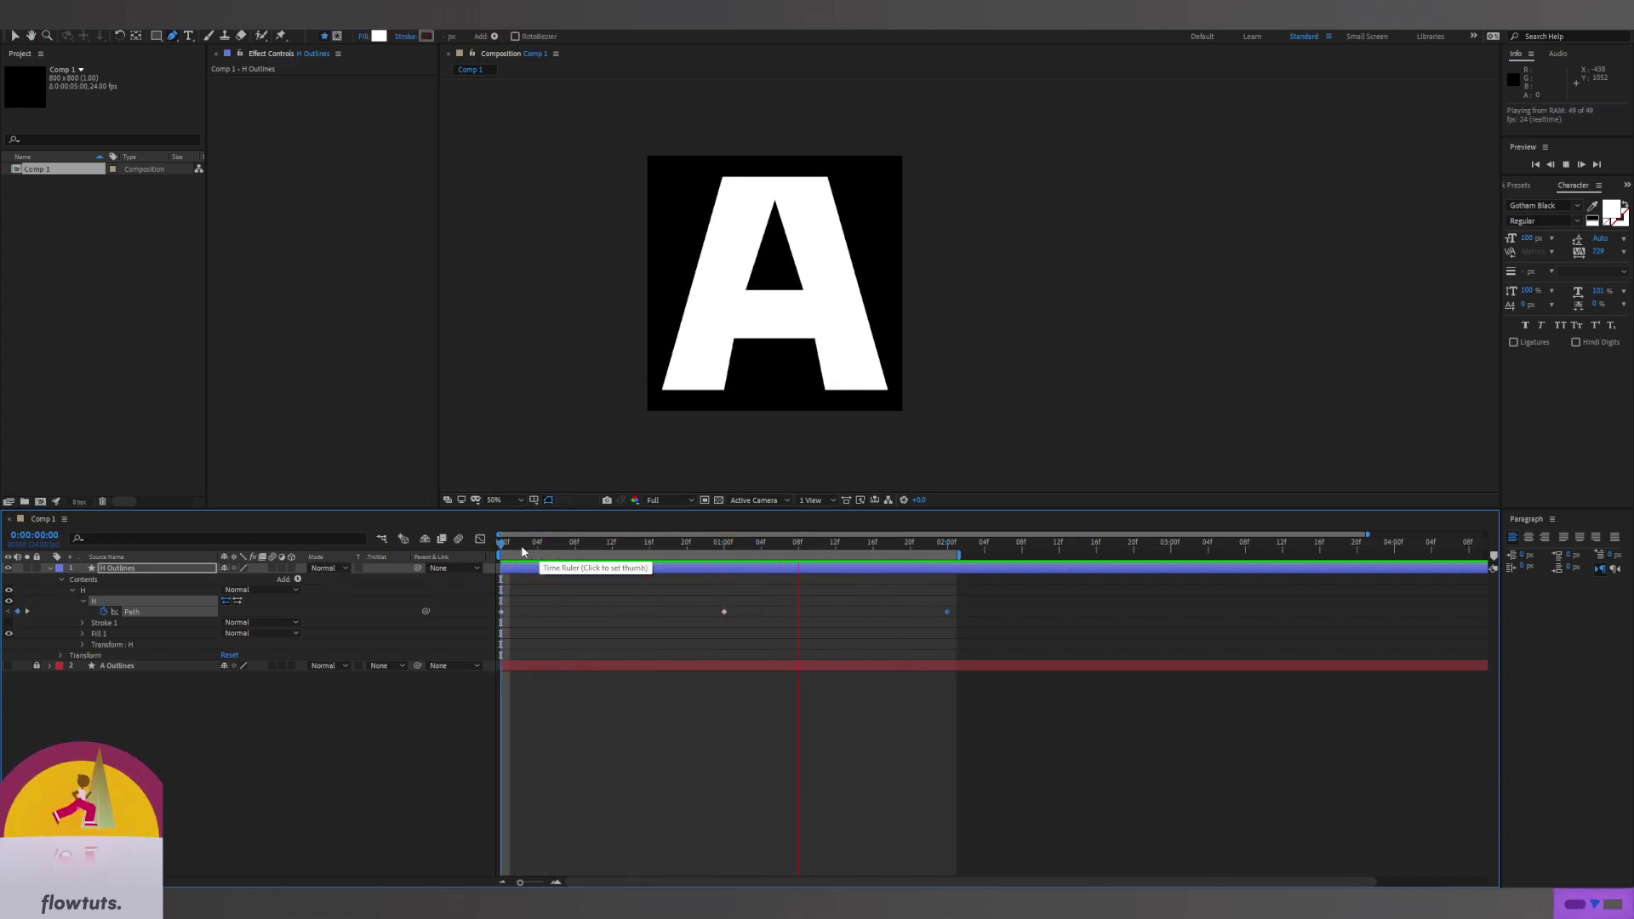
key(space)
drag(979, 595, 542, 614)
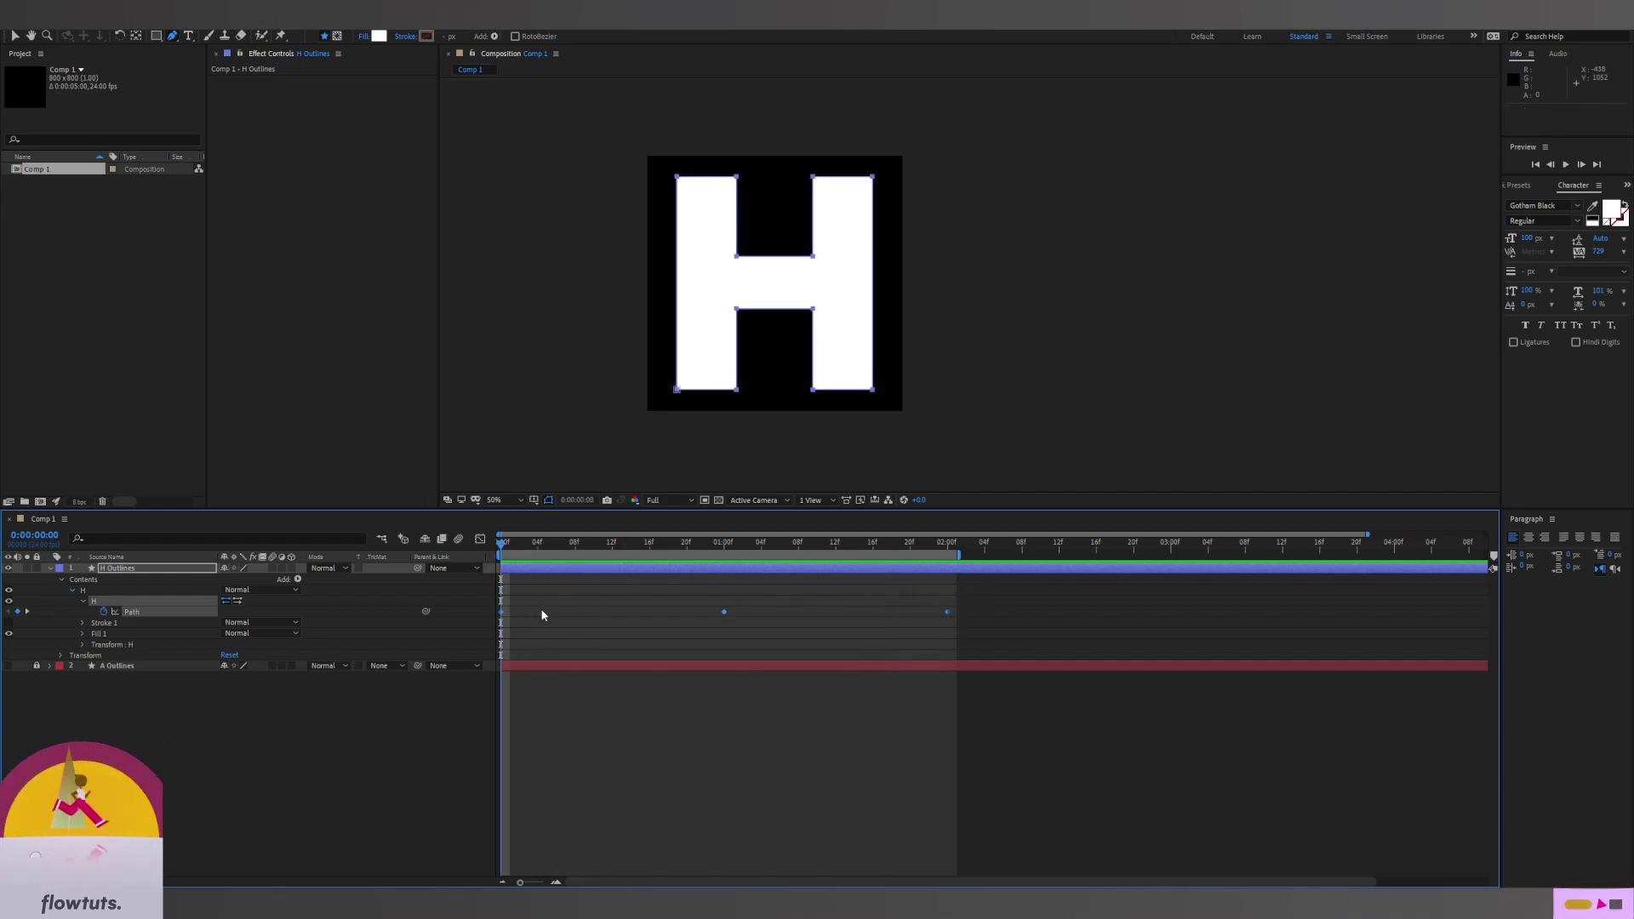
In the Graph Editor, drag the middle Path keyframe's influence handles out for long eases, then preview
click(480, 539)
drag(821, 751, 689, 855)
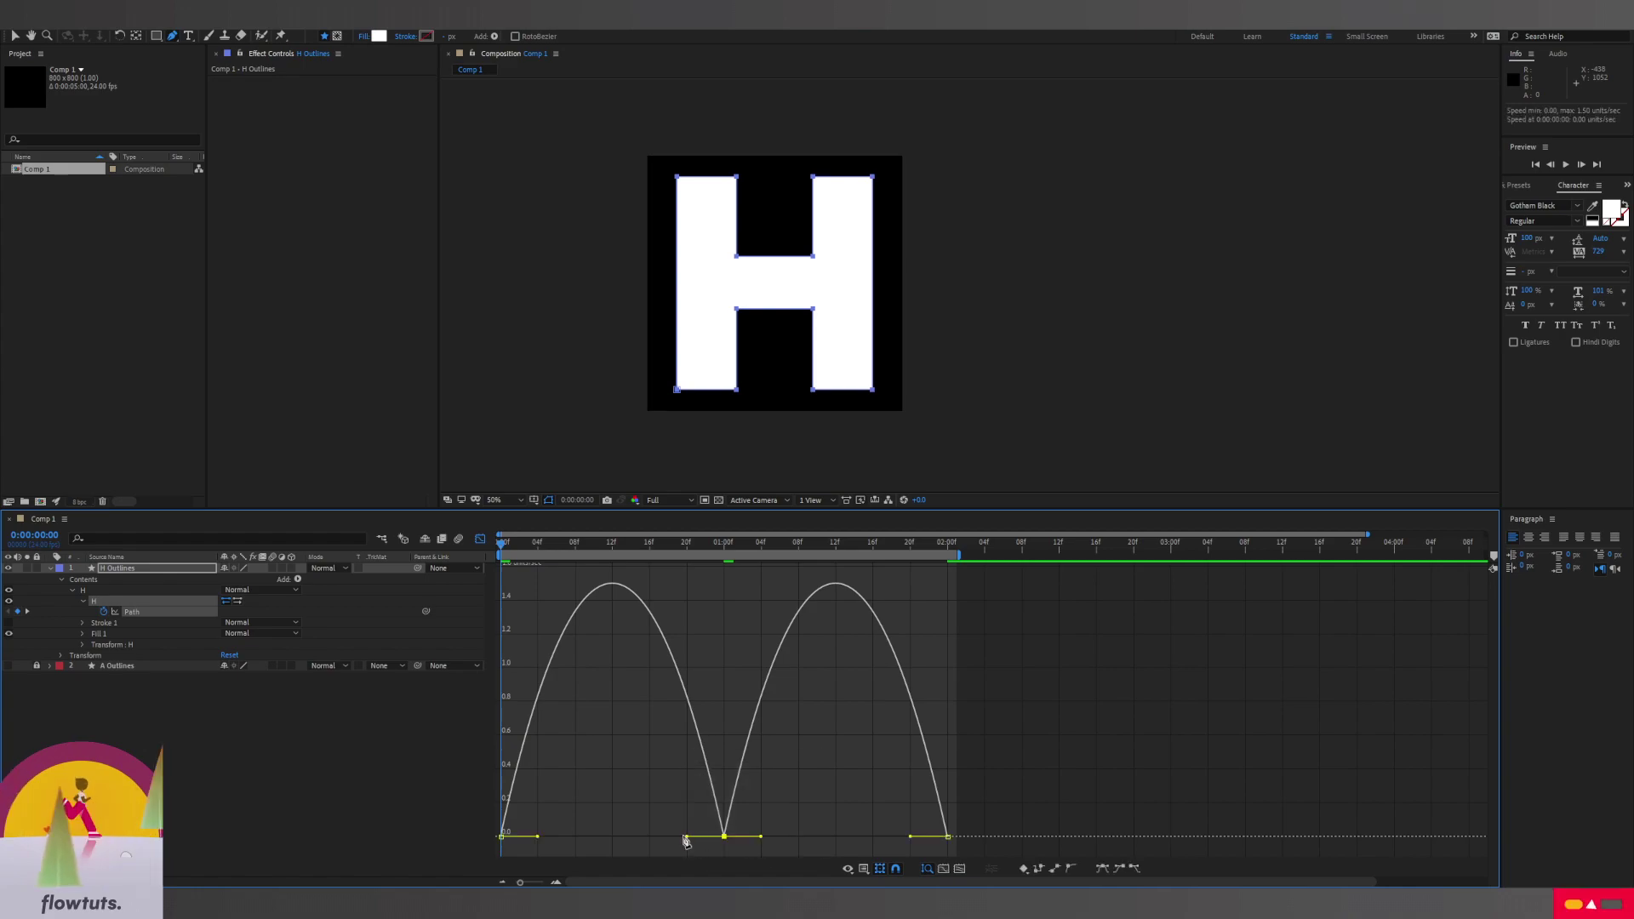
drag(772, 820, 562, 836)
click(763, 845)
drag(771, 826, 836, 842)
key(space)
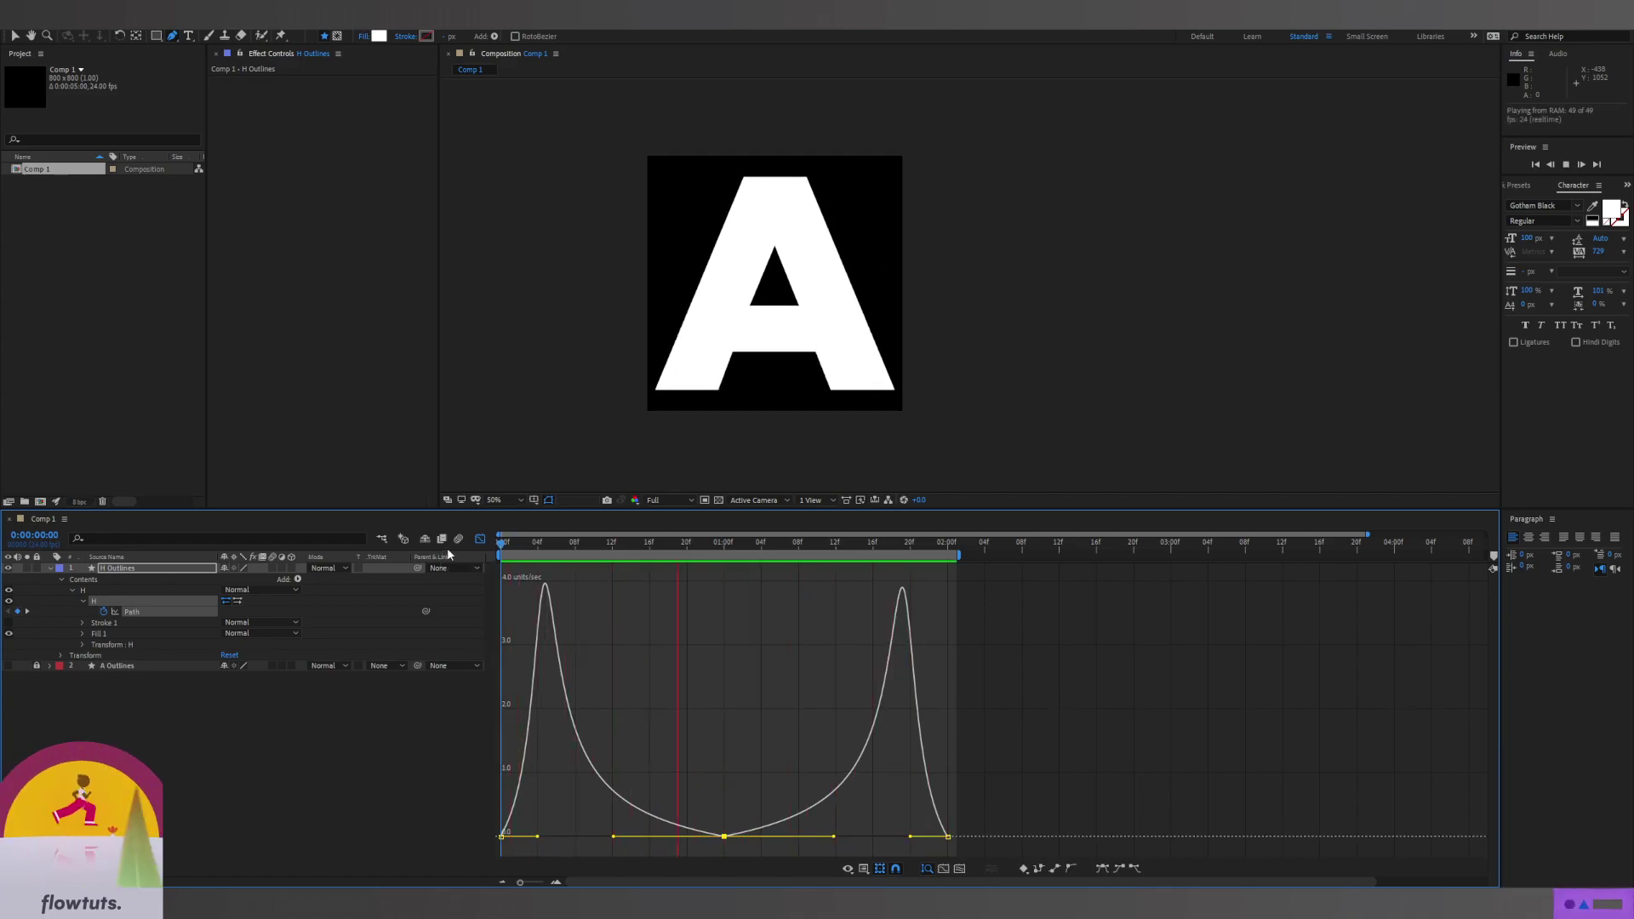
click(480, 538)
click(49, 567)
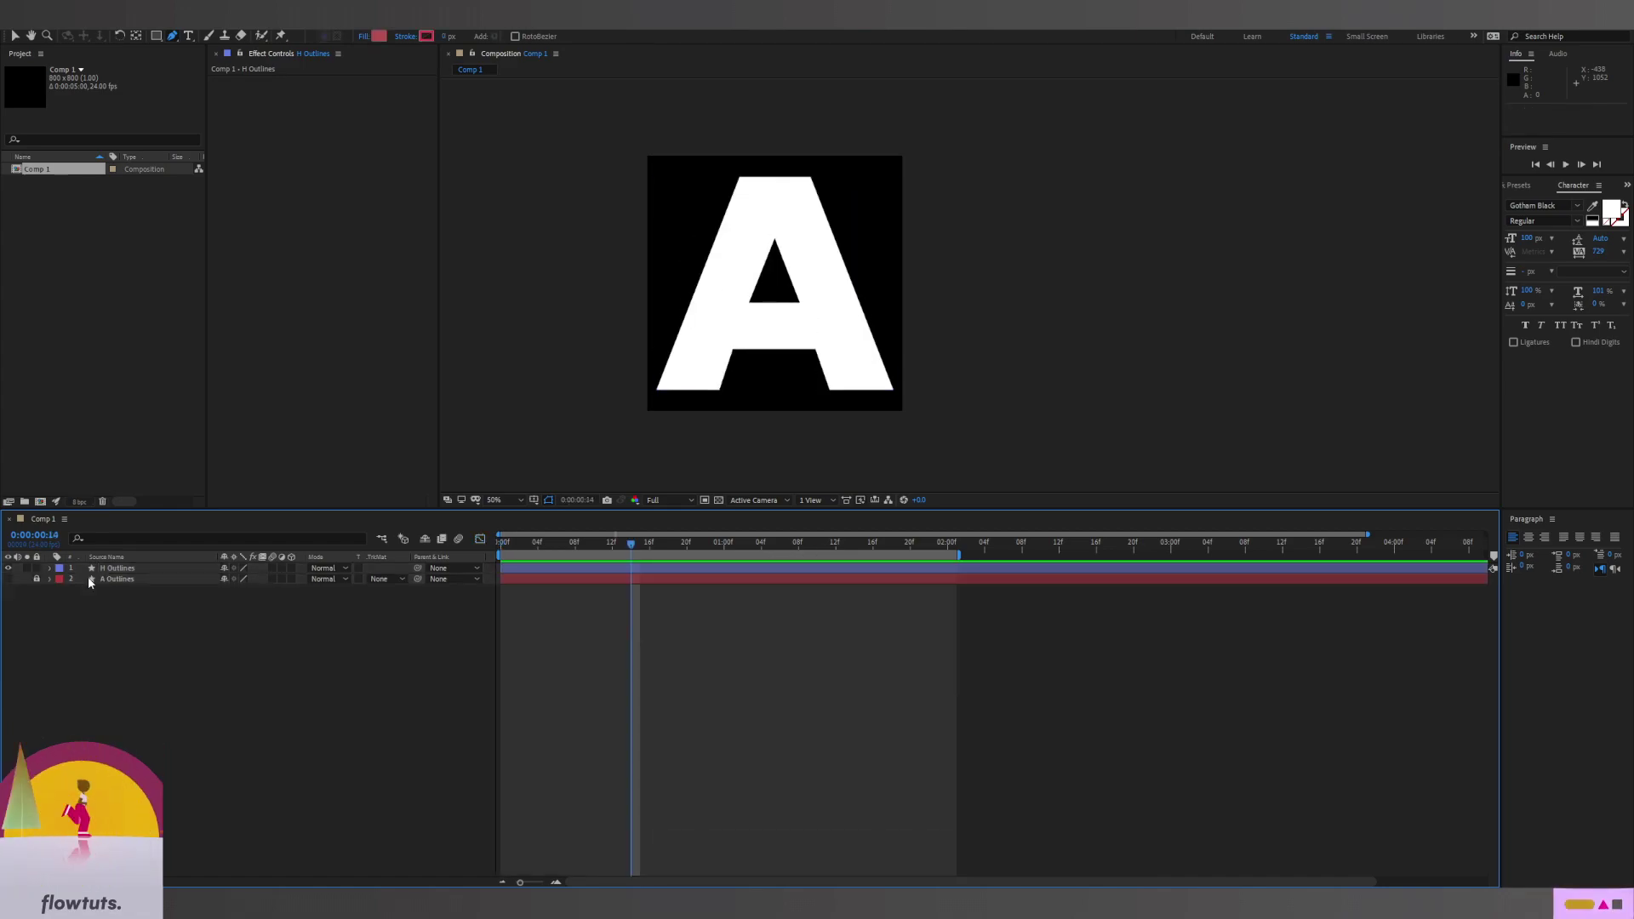
Create a new composition named main, 3200 px wide and 800*3 px tall
right_click(68, 232)
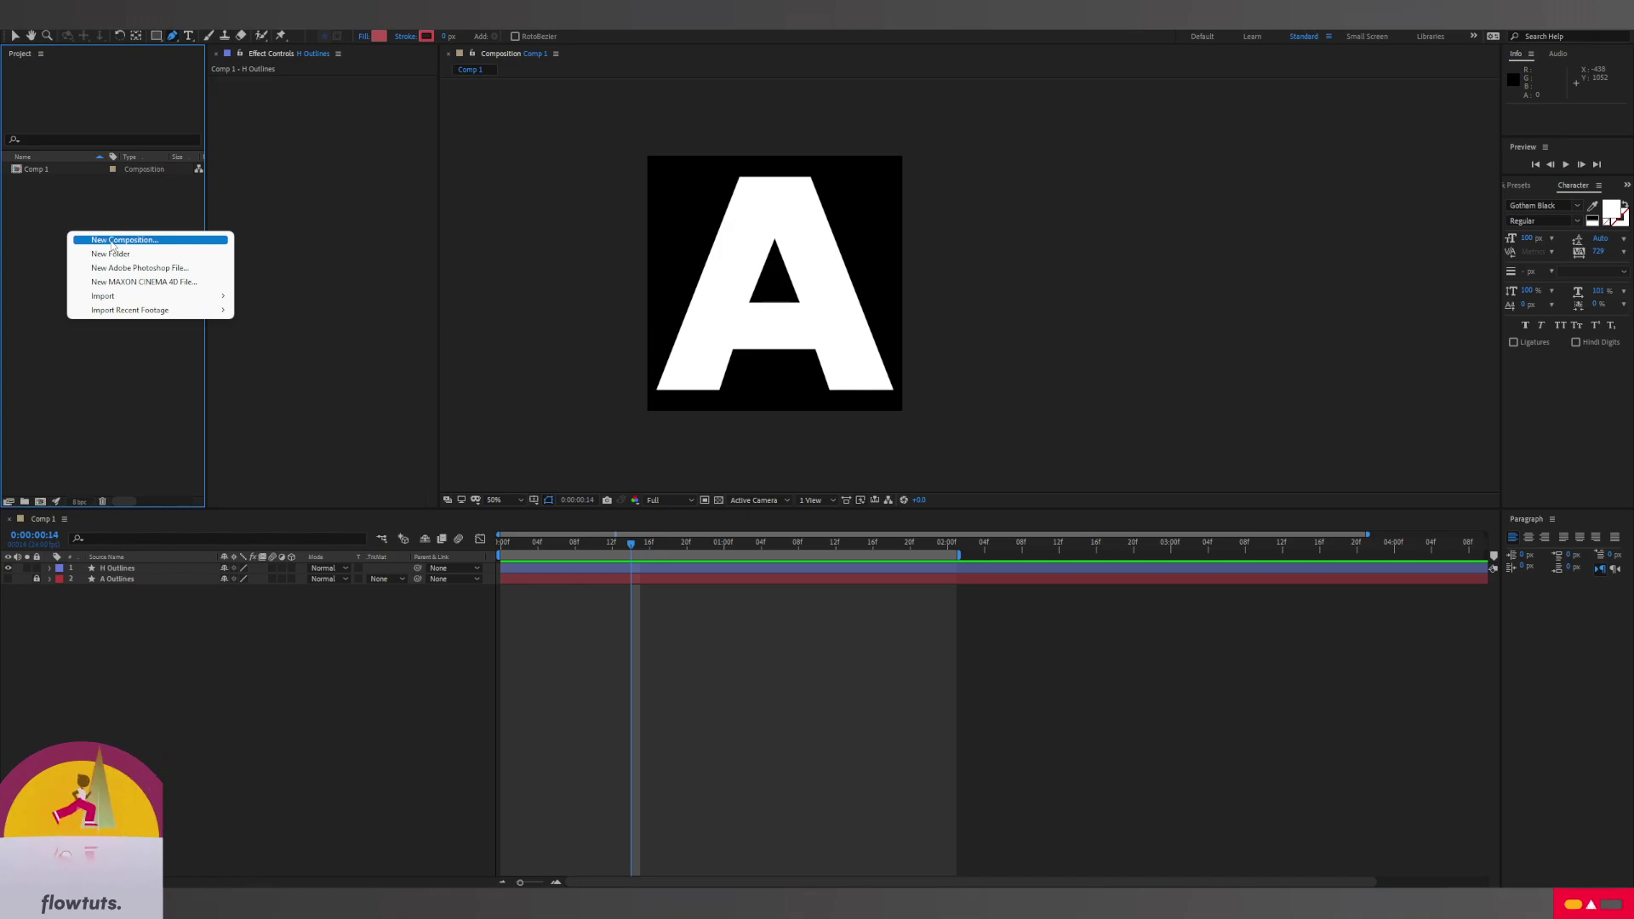
click(115, 241)
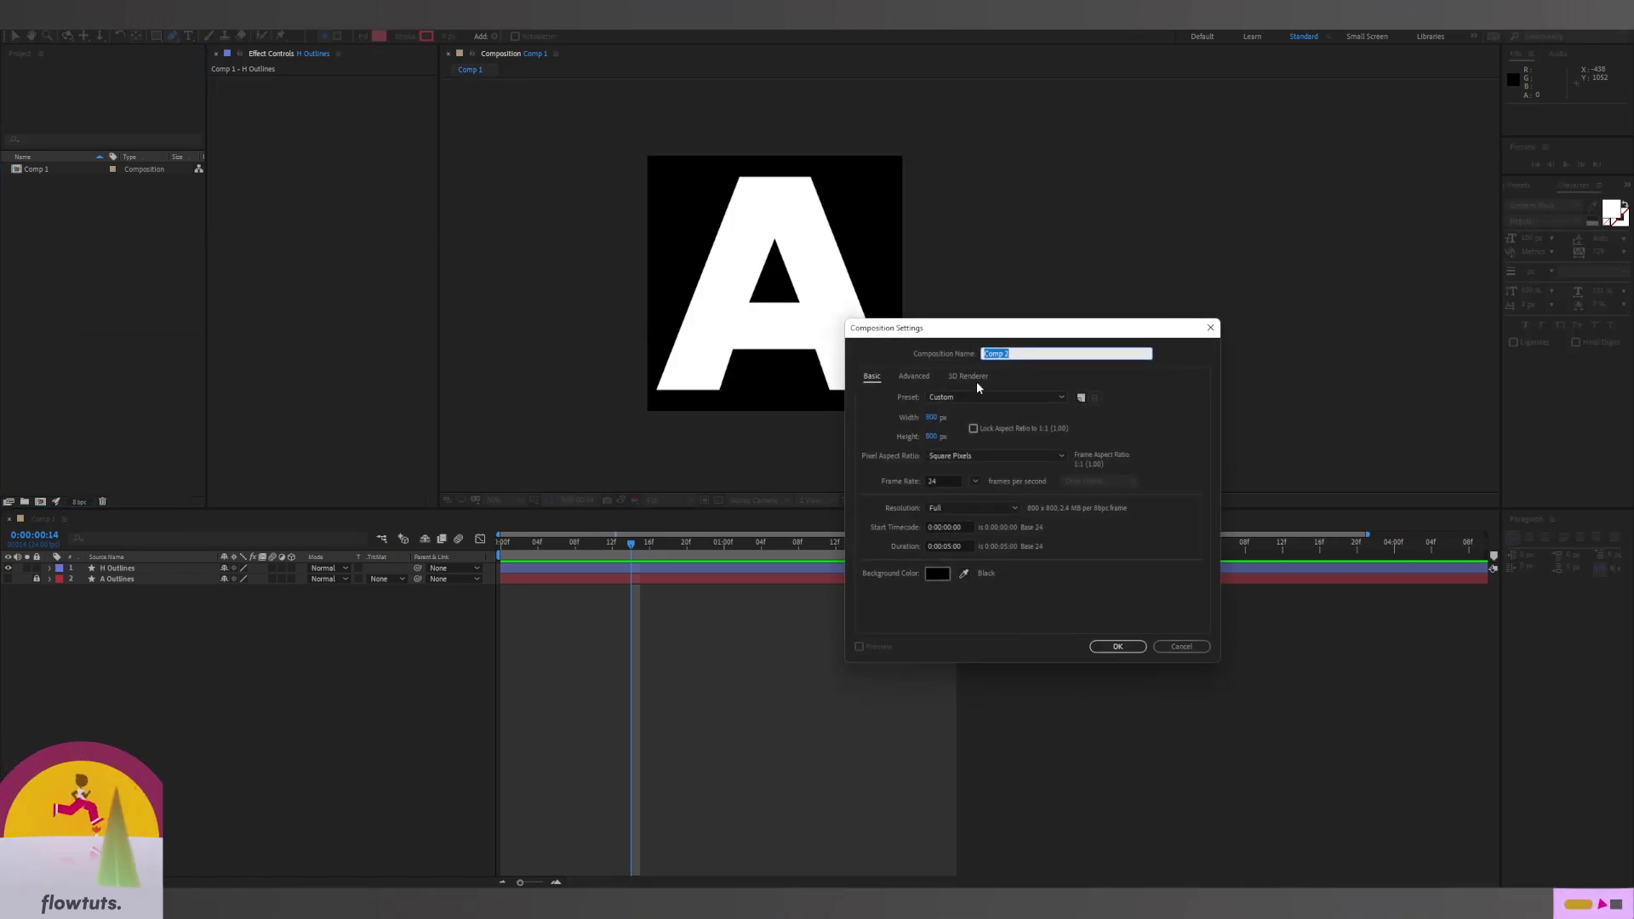
text(main)
click(931, 416)
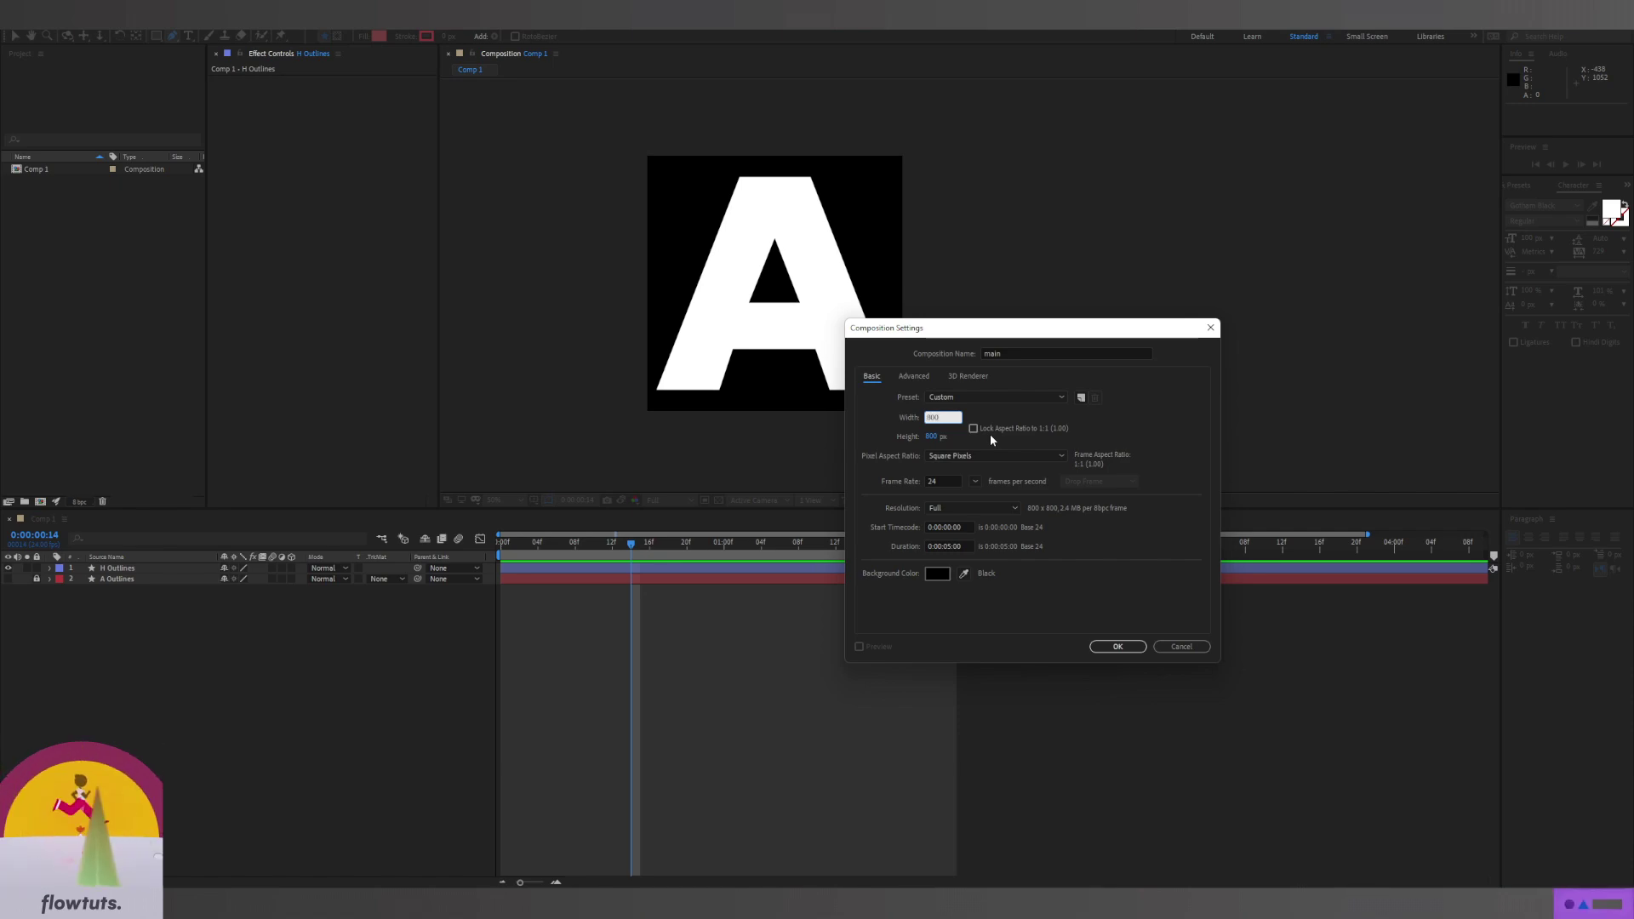
text(*)
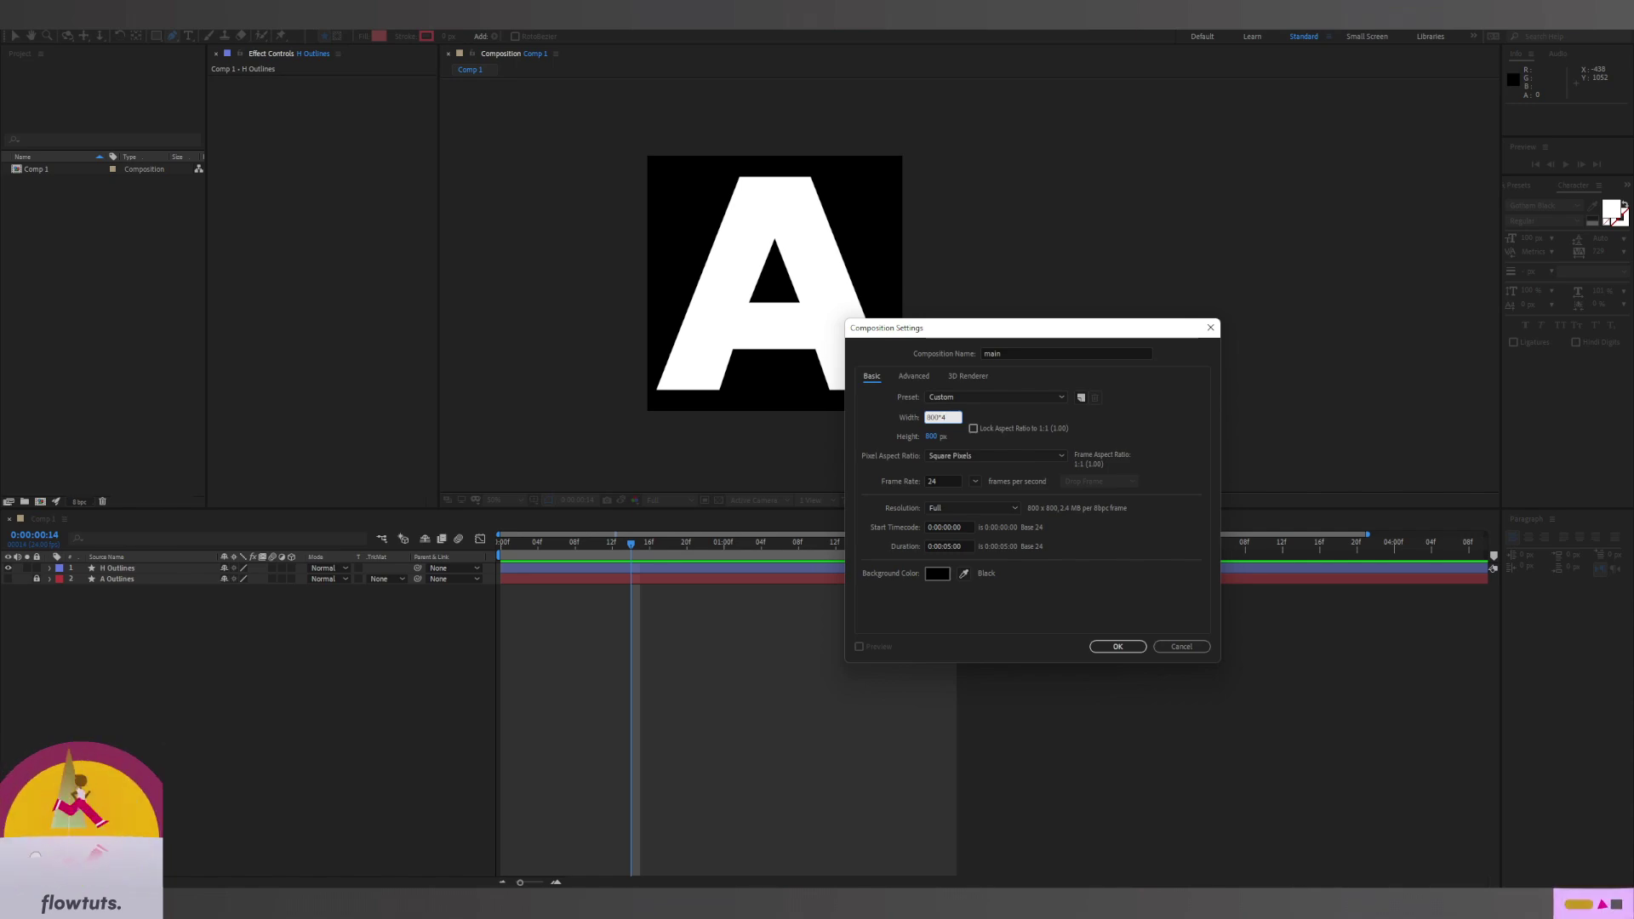
key(Tab)
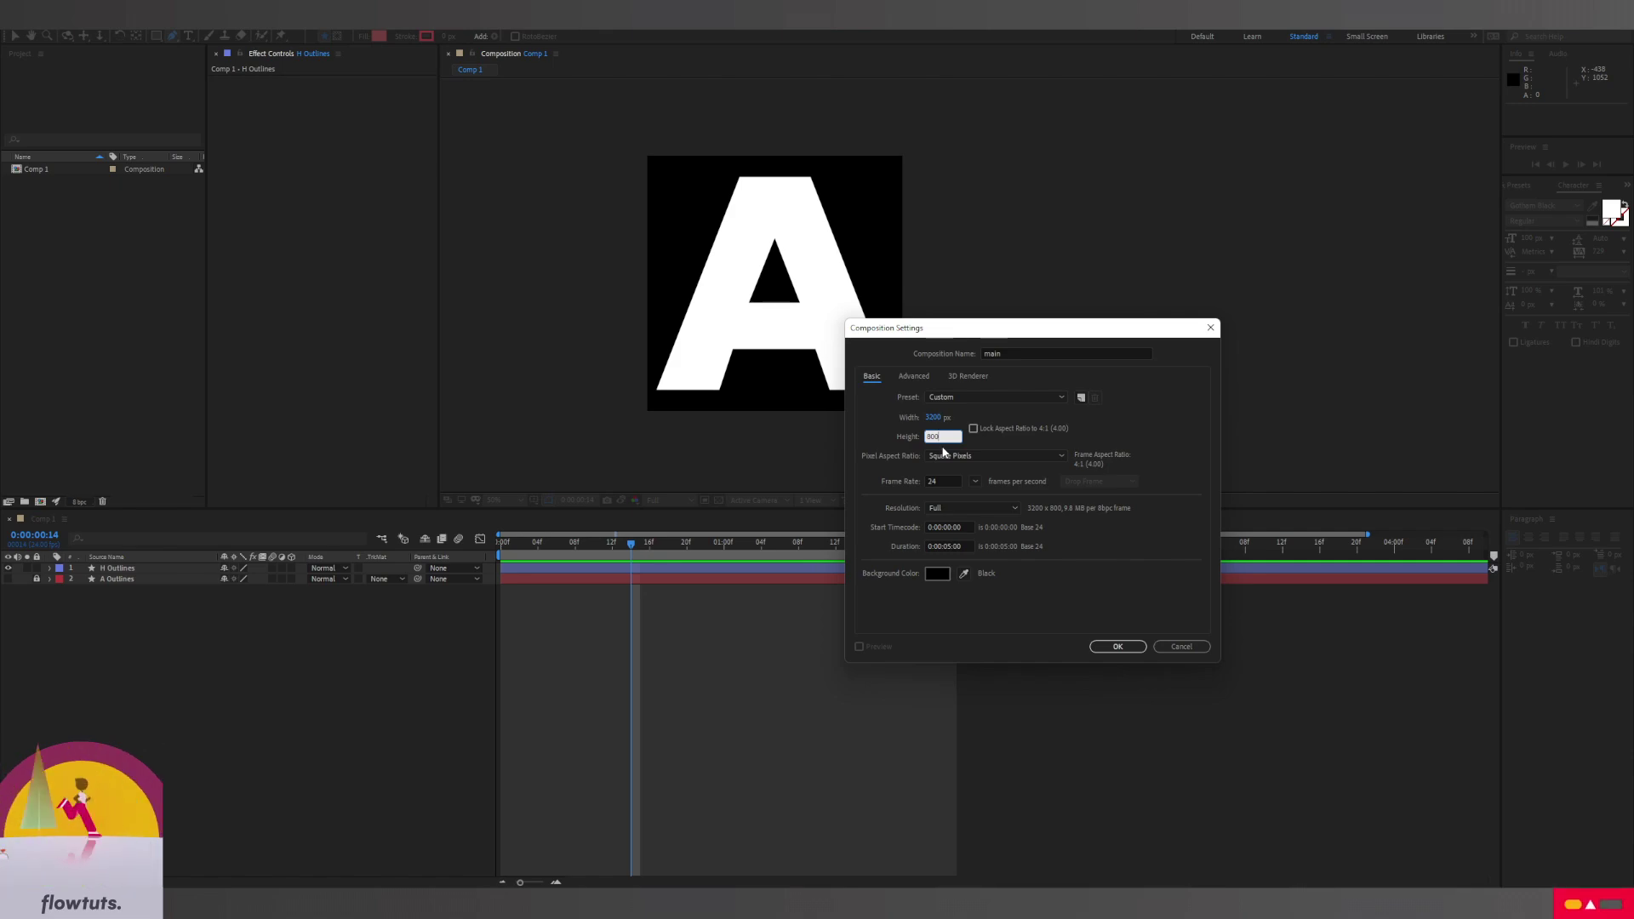
text(*3)
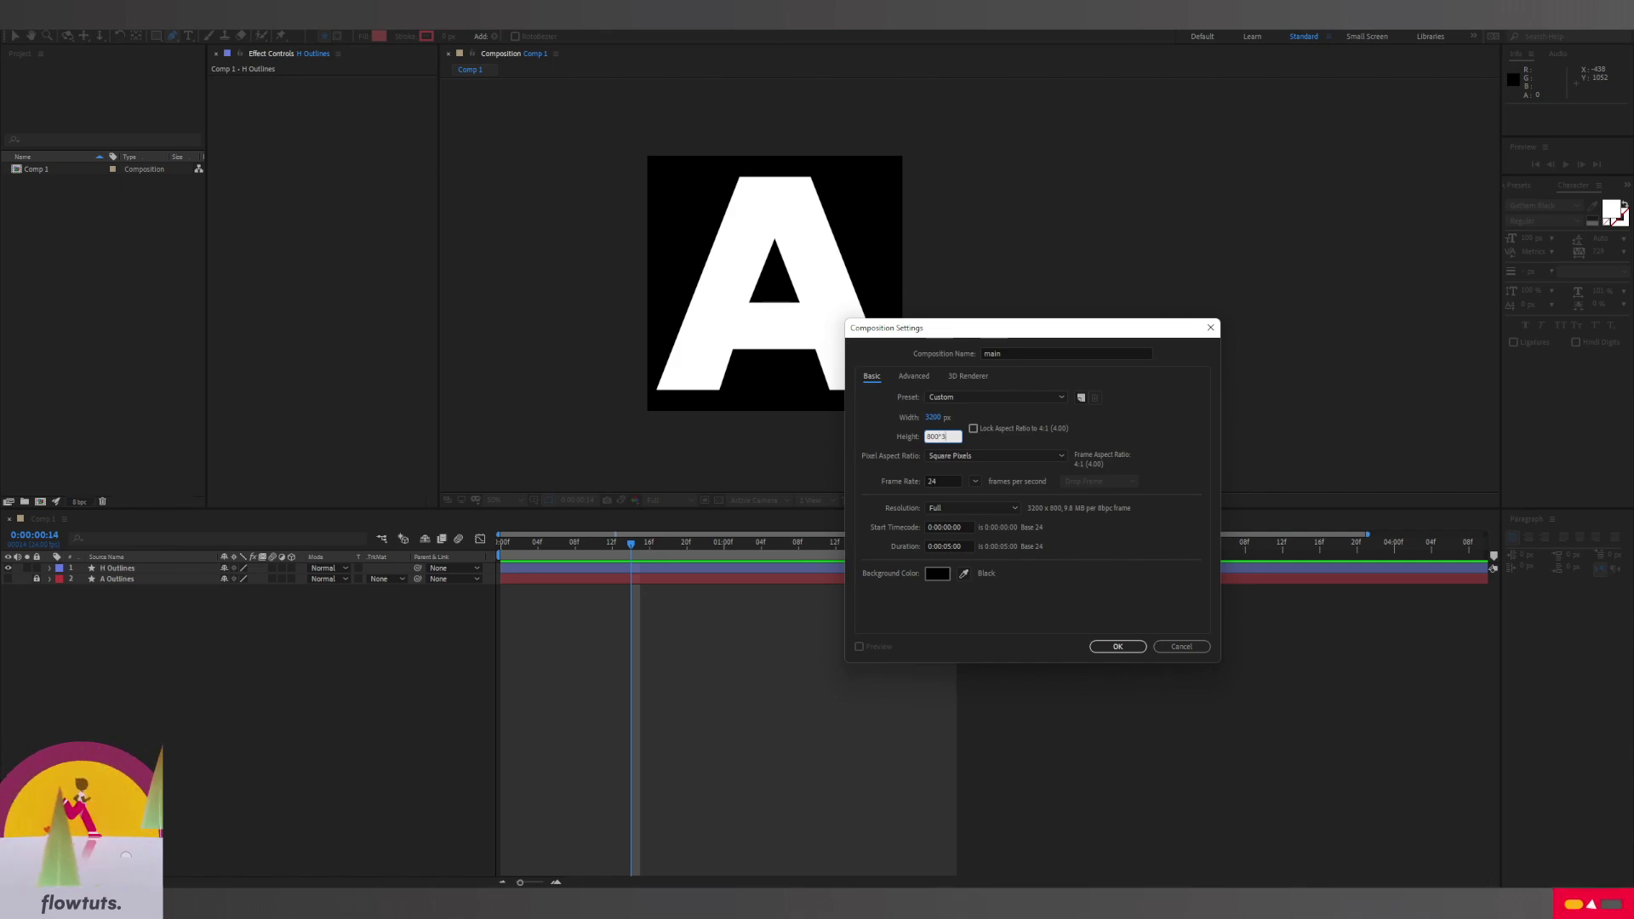
click(1117, 646)
click(142, 402)
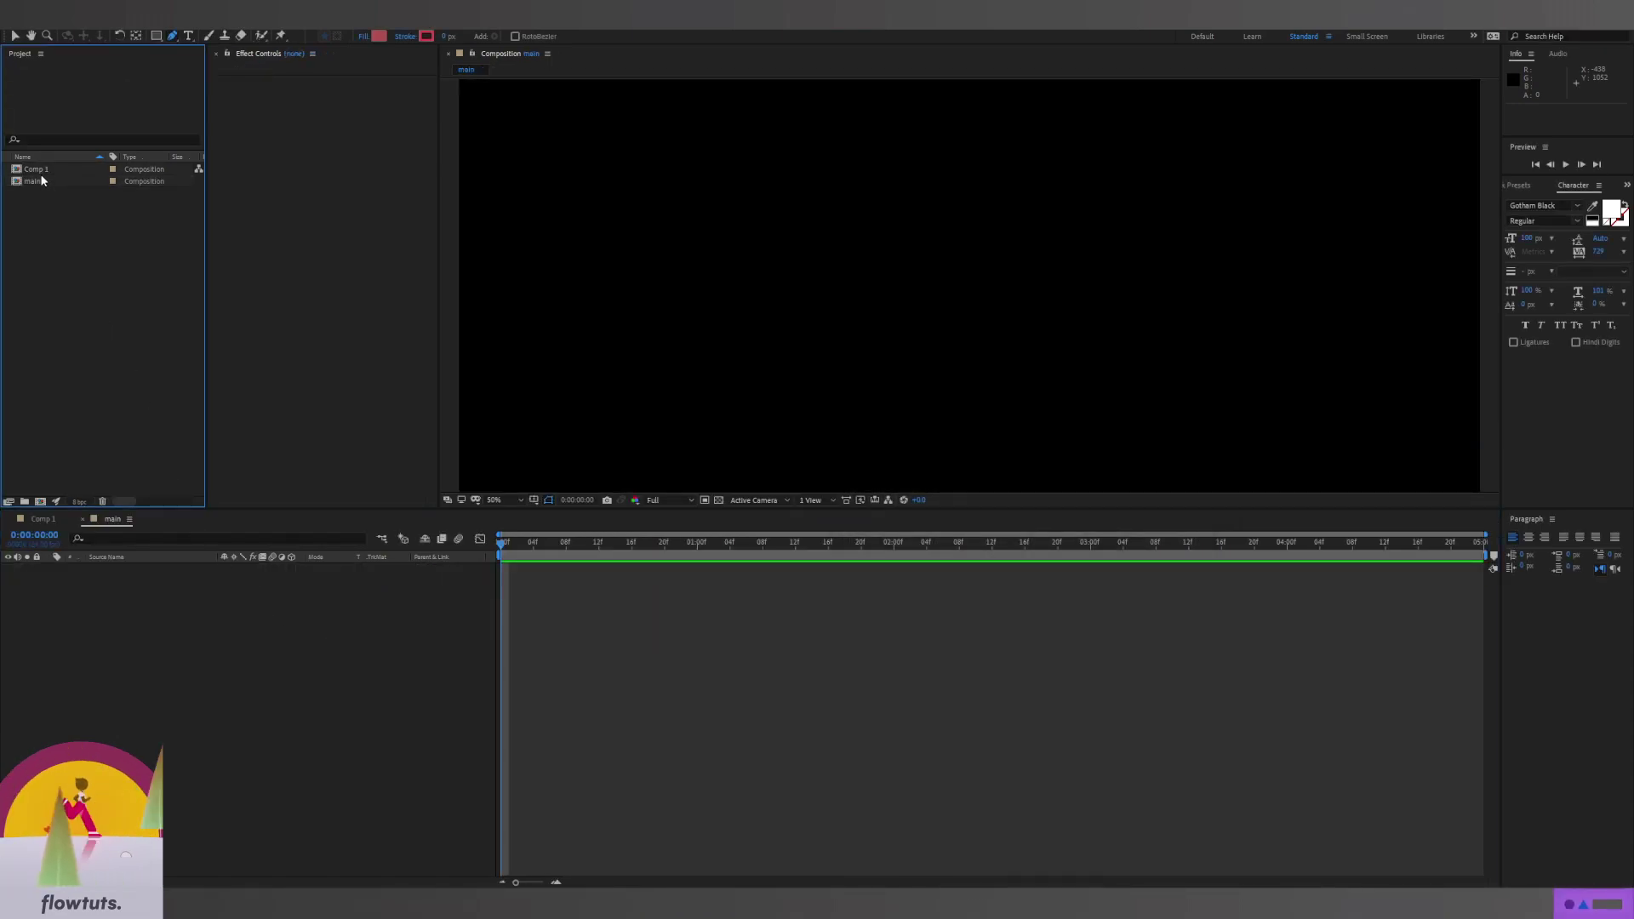
Rename Comp 1 to 'H TO A' and add it as a layer in main
click(40, 170)
key(Return)
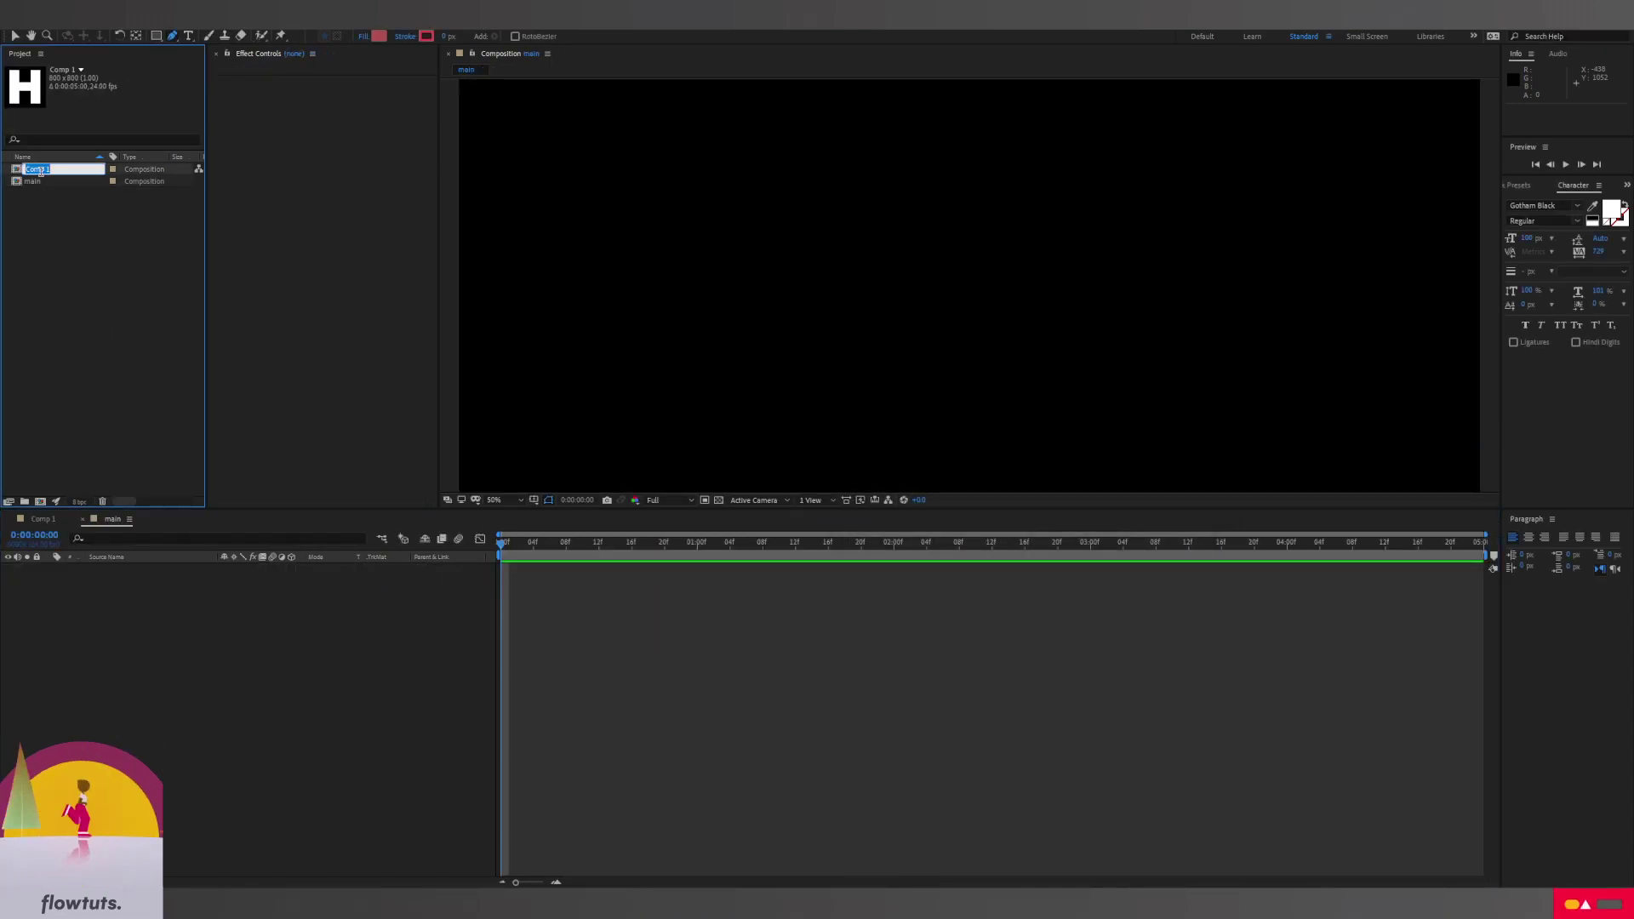
text(H TO A)
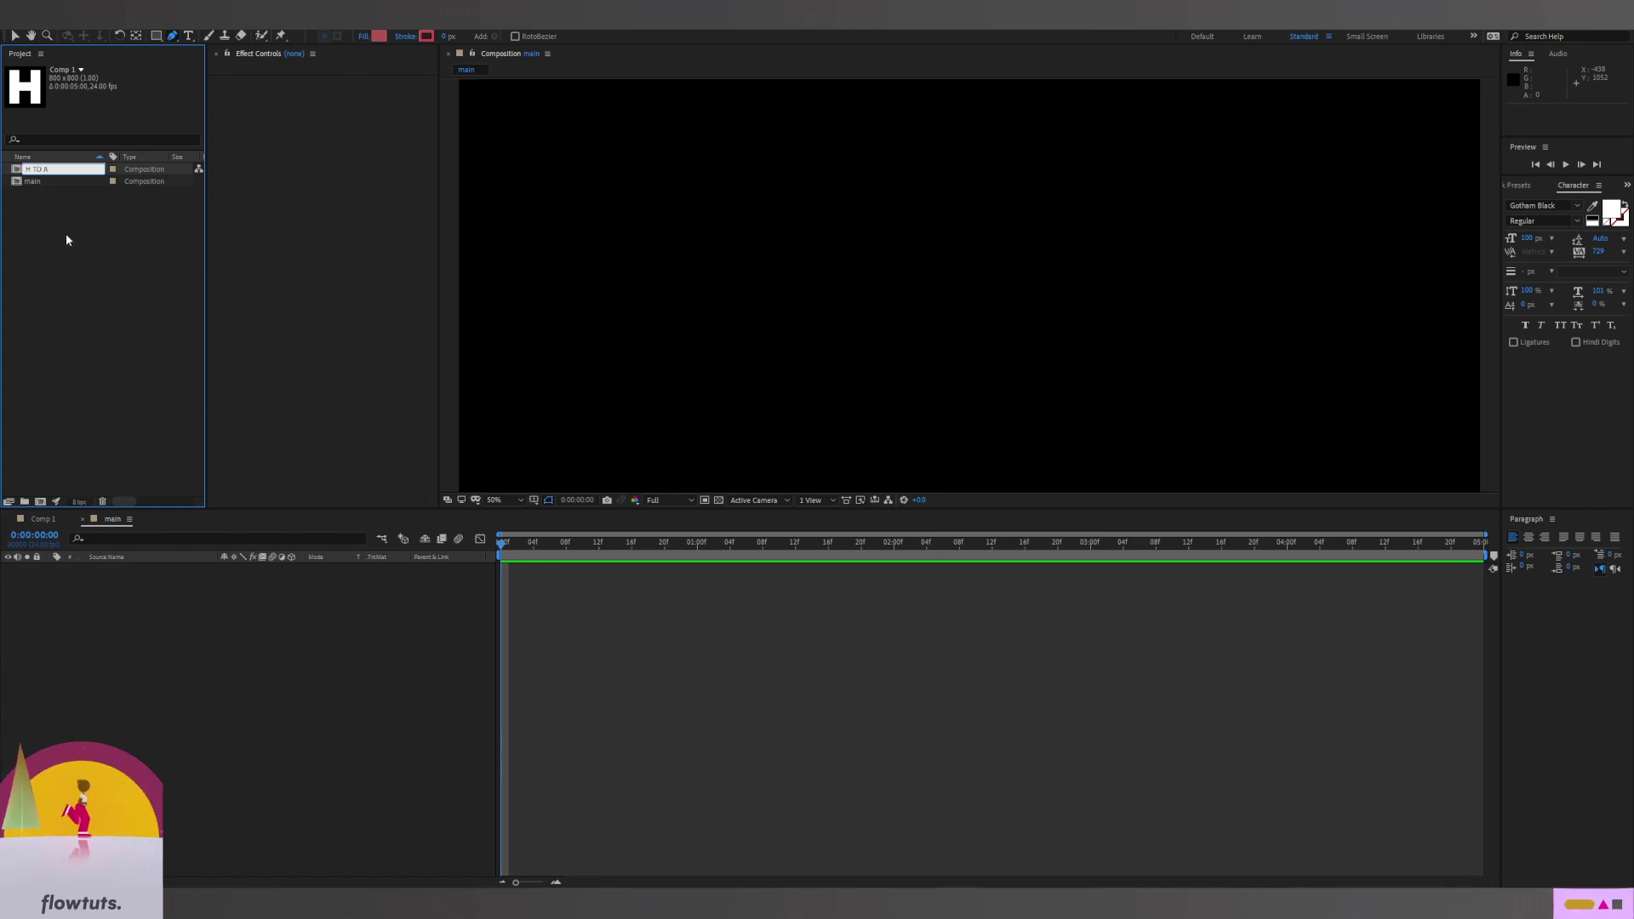
click(65, 234)
drag(42, 173, 402, 587)
click(506, 499)
click(515, 513)
Move H TO A to main's top-left corner and duplicate it into four layers
key(v)
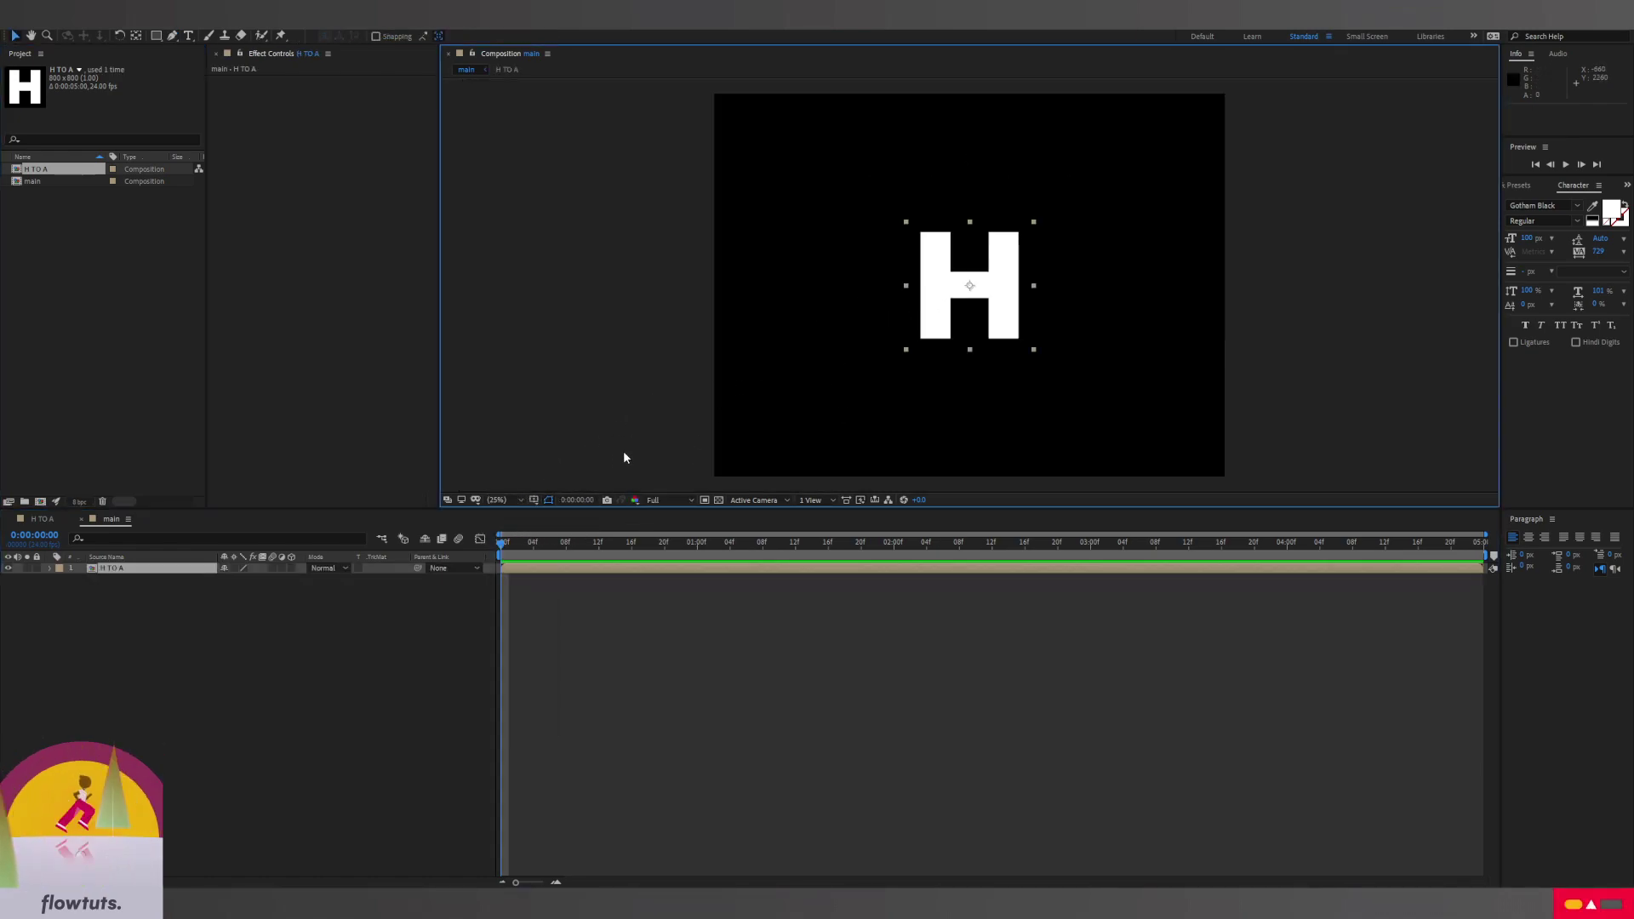
drag(969, 289, 779, 161)
click(142, 595)
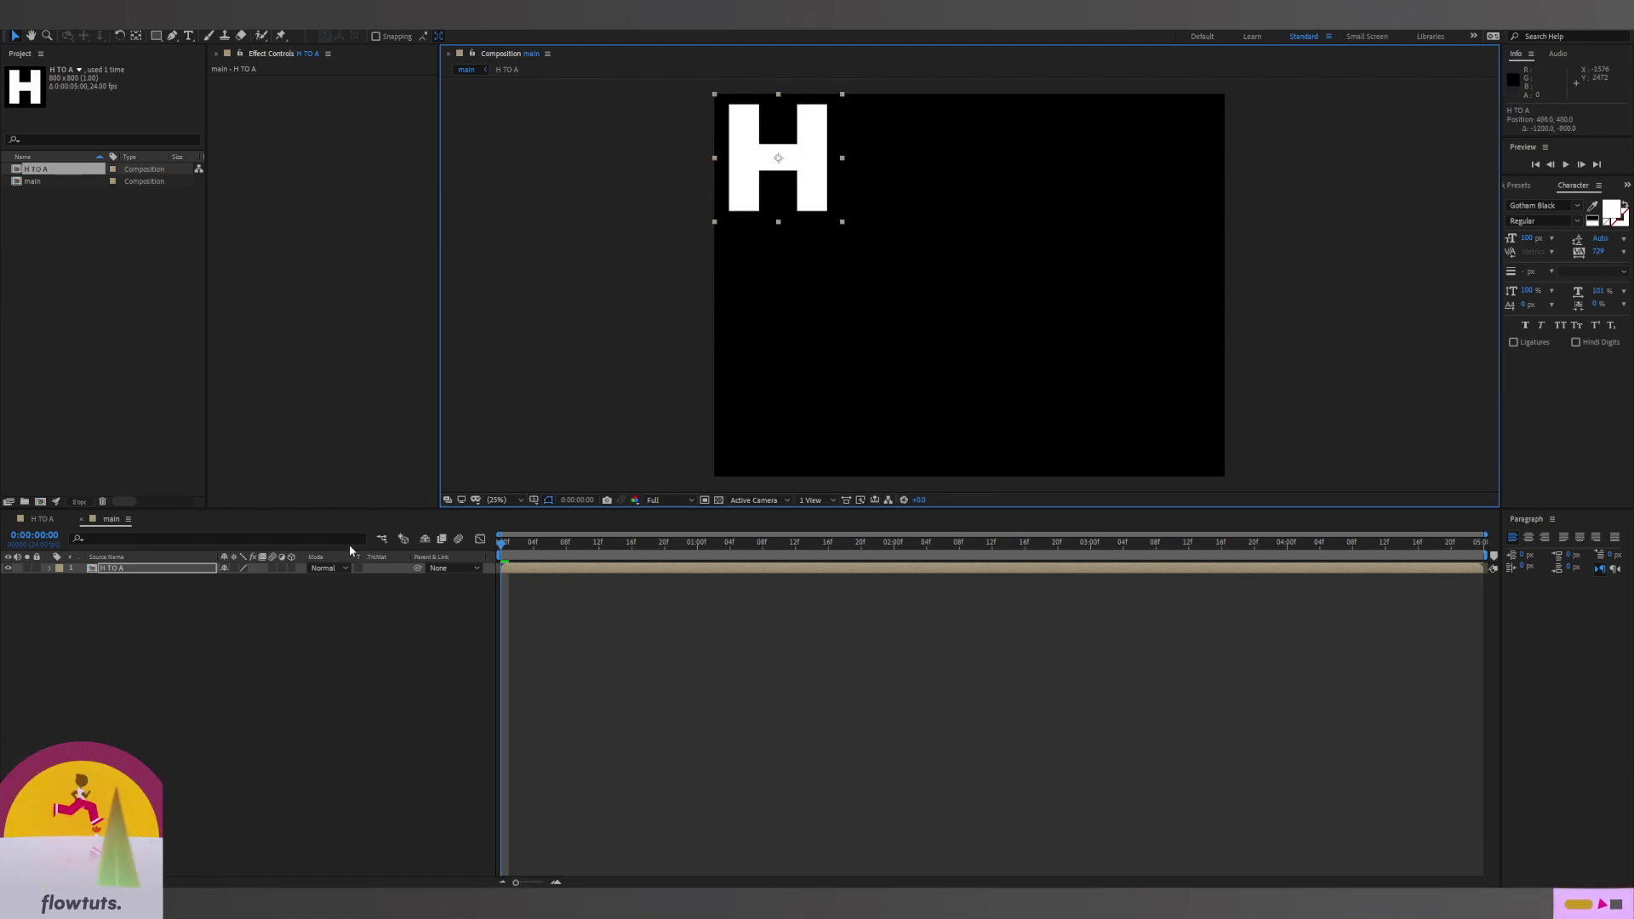
click(134, 568)
key(ctrl+d)
key(ctrl+d)
key(ctrl+d)
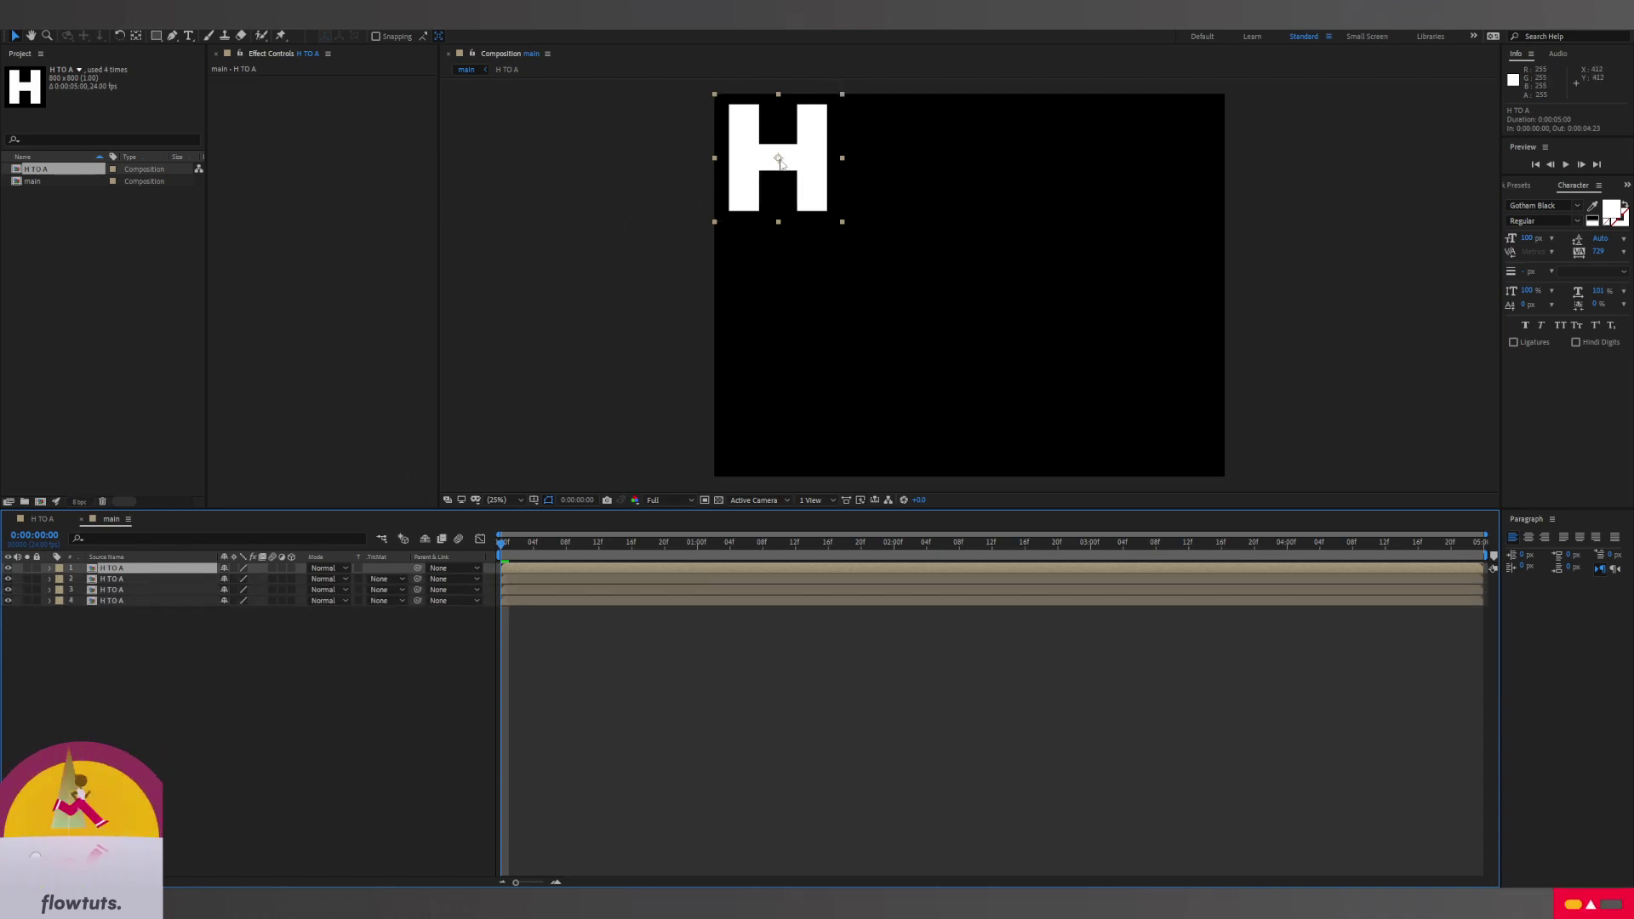
Move the top H to the top-right, then distribute all four H layers horizontally along the top row
drag(780, 161, 1168, 158)
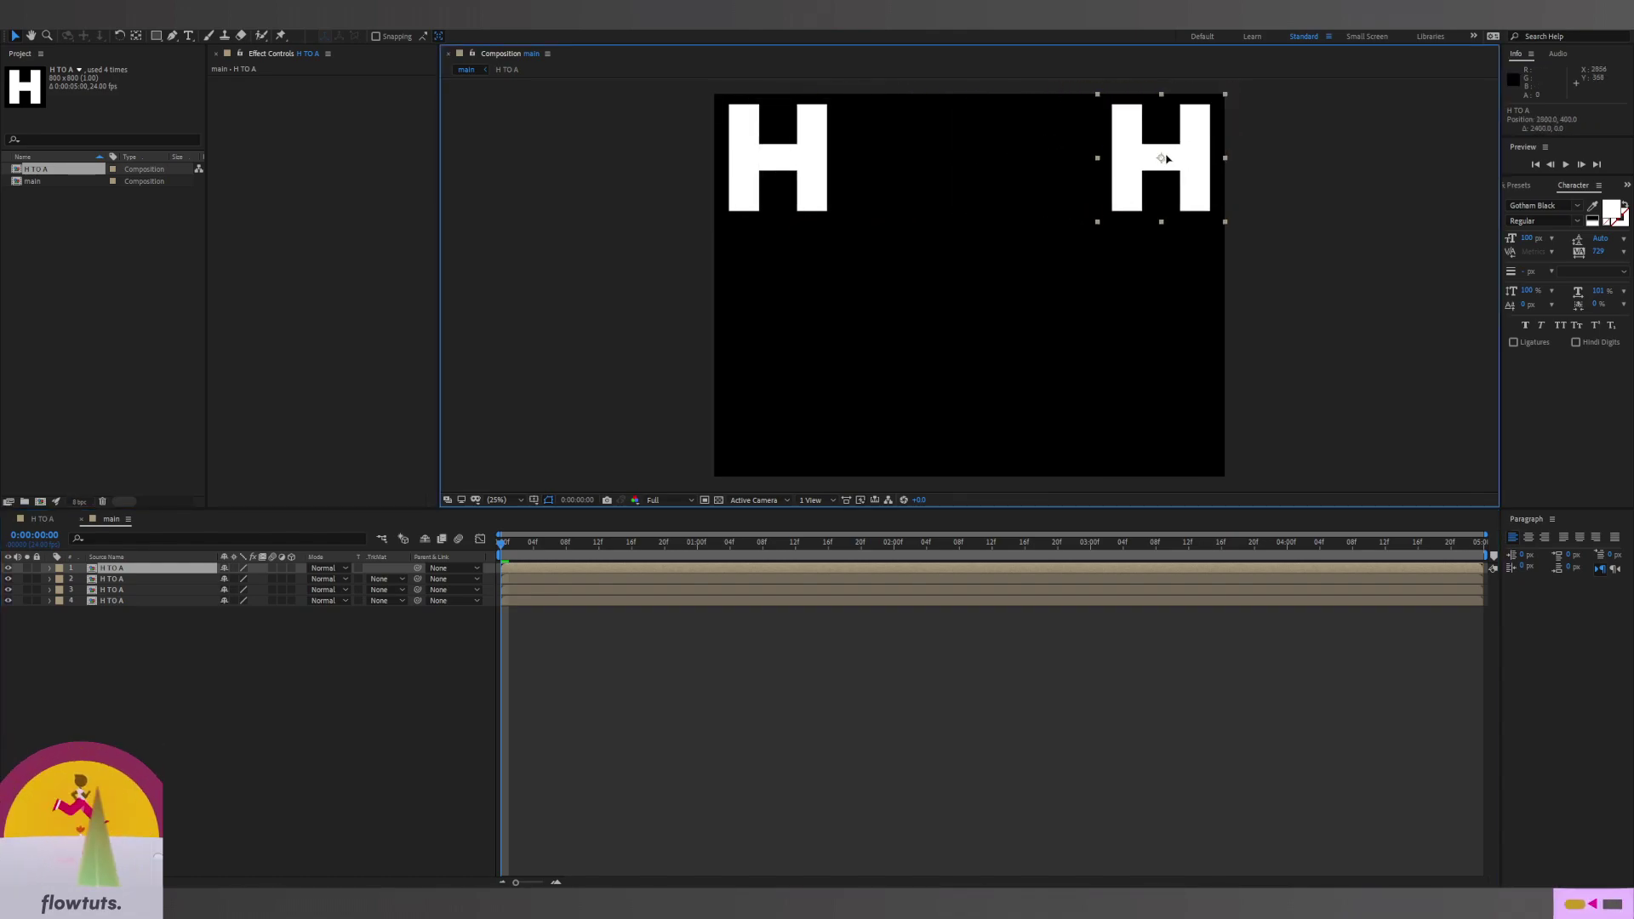
click(181, 630)
drag(182, 634, 138, 565)
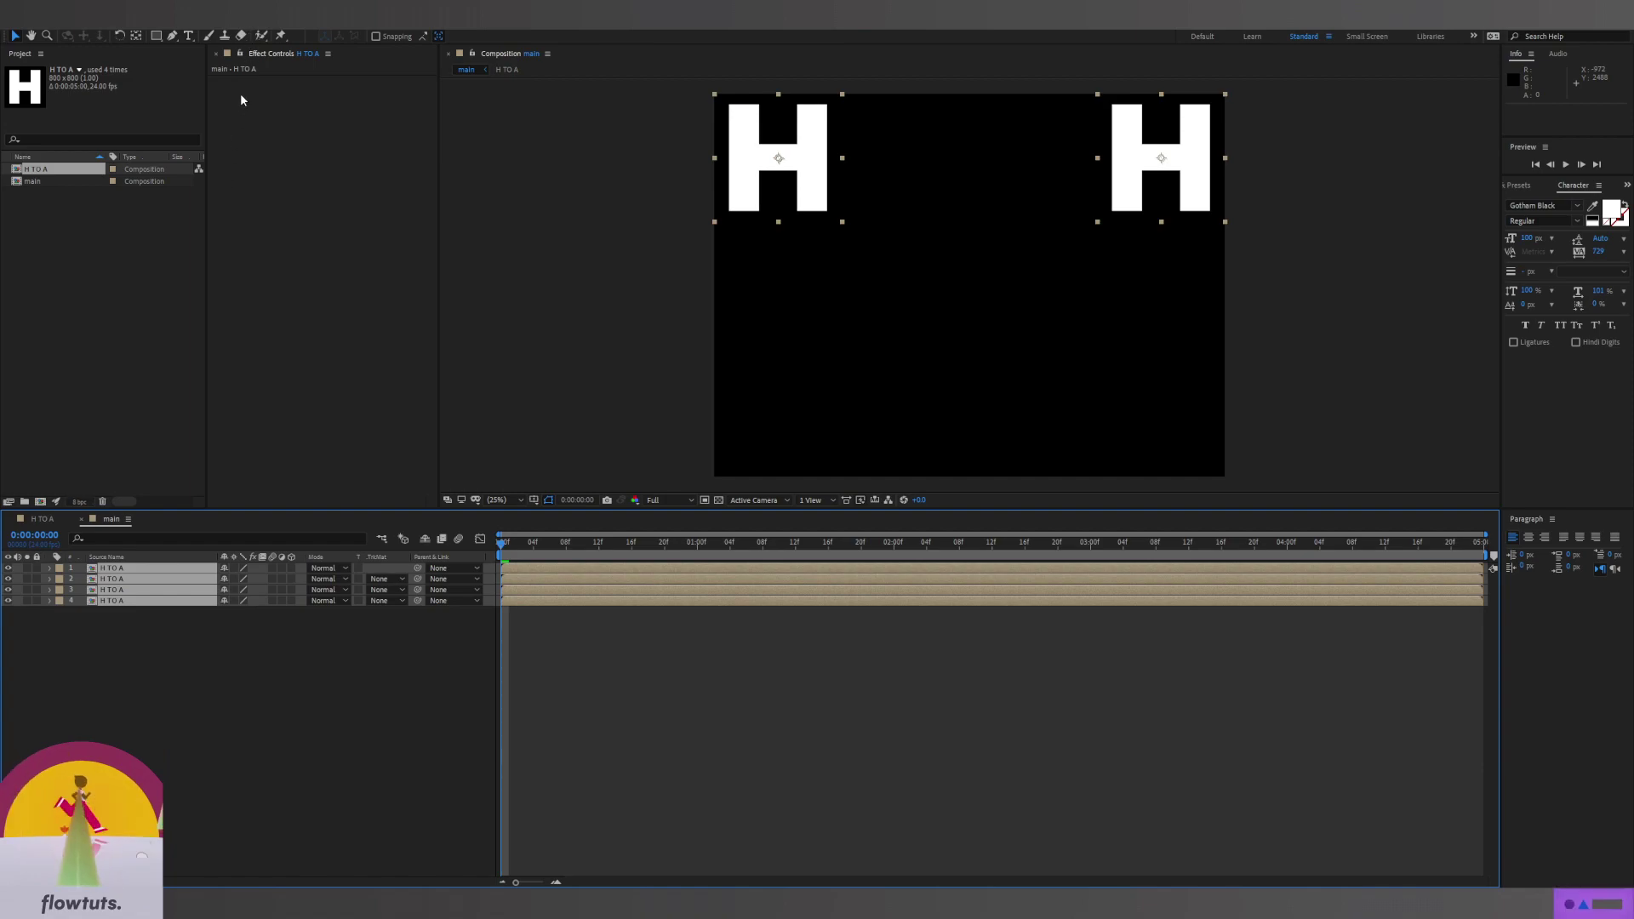
click(235, 14)
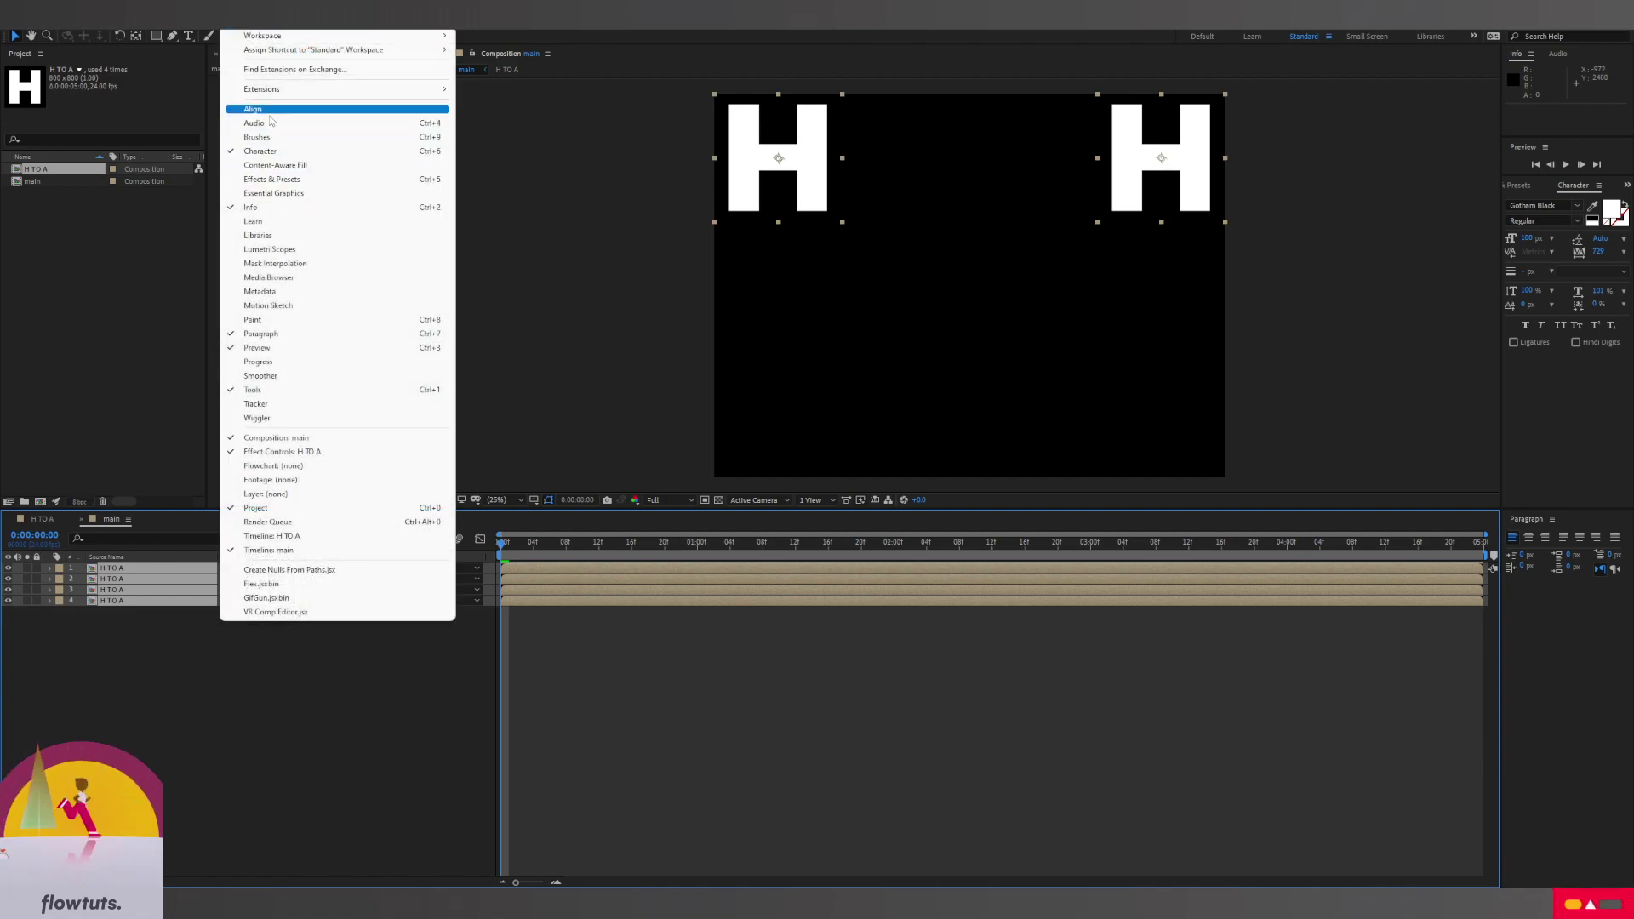
click(255, 109)
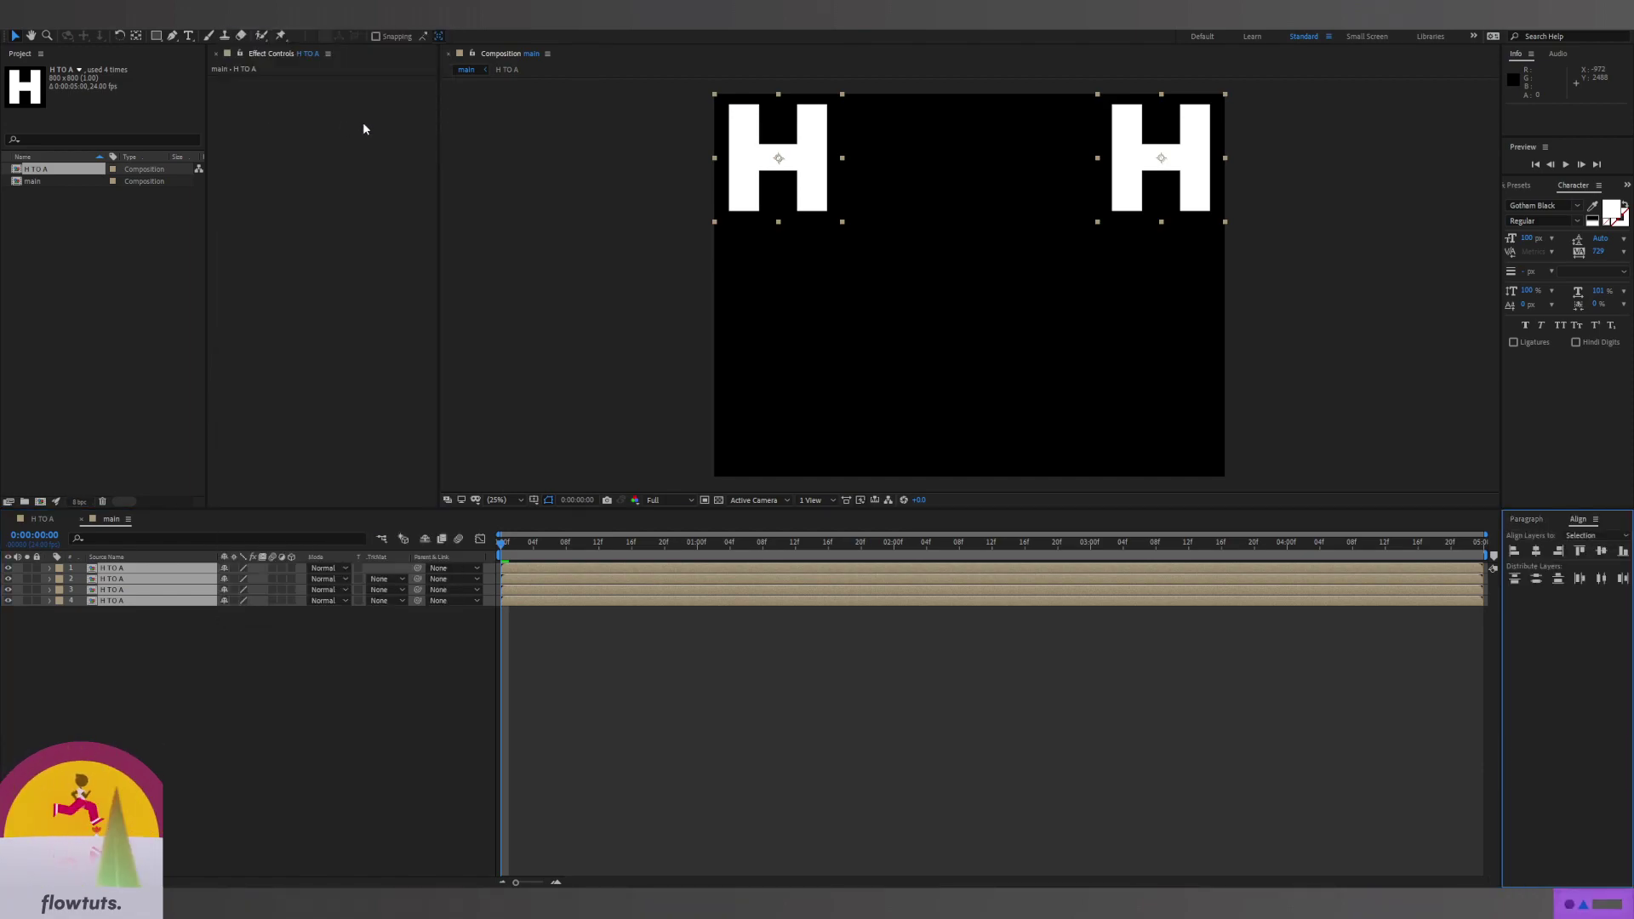
click(1600, 579)
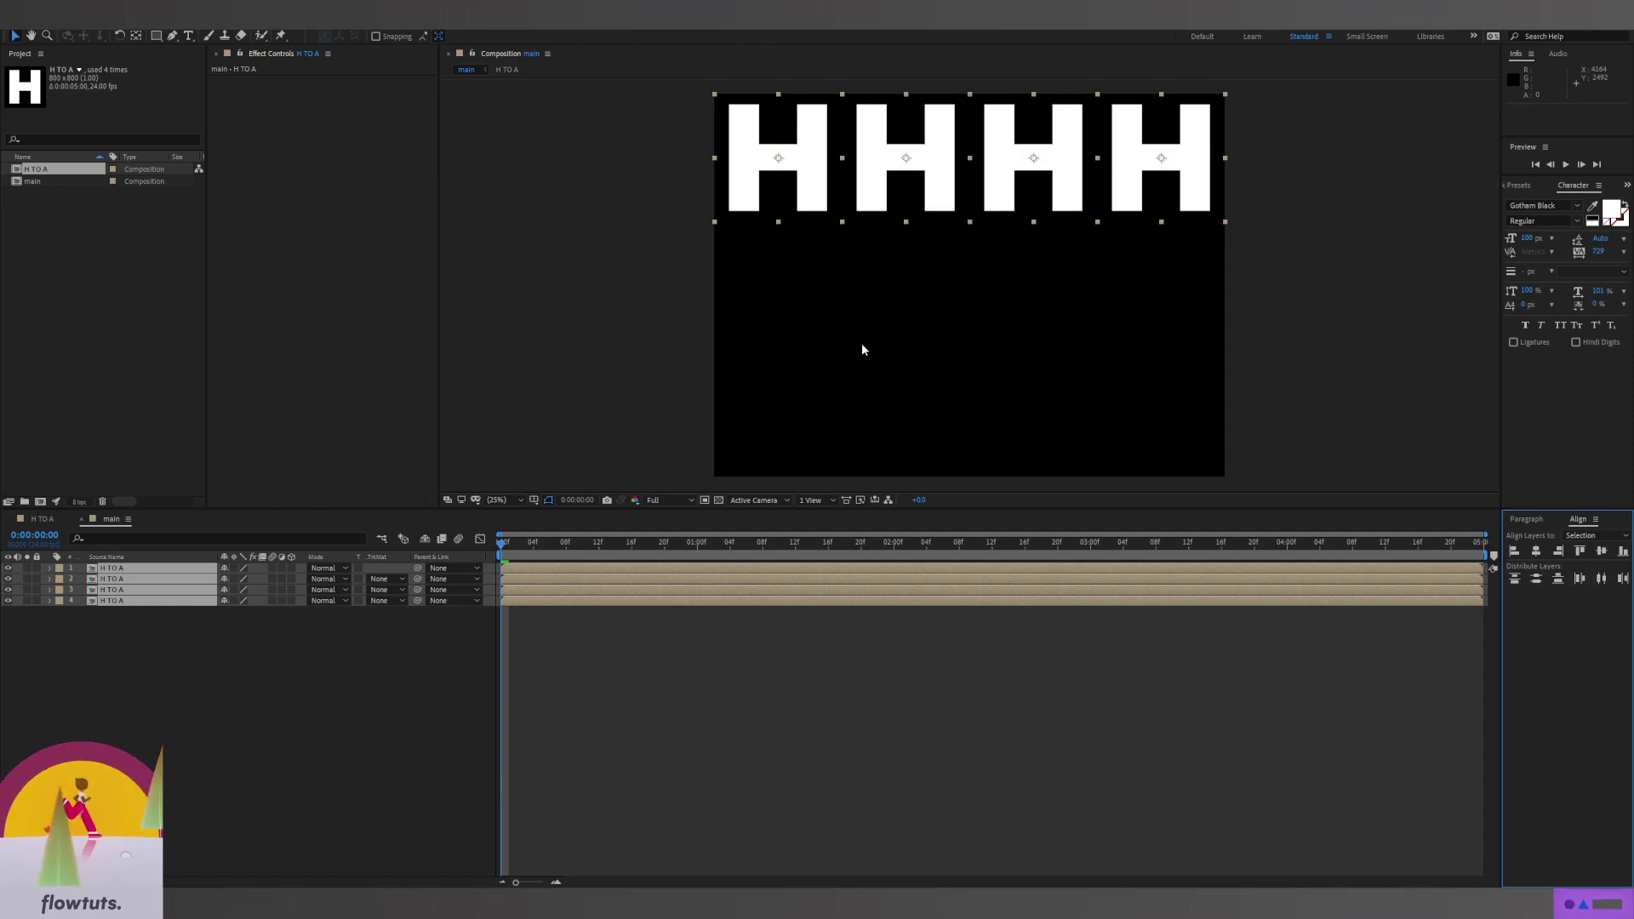
mouse_move(892, 159)
mouse_down()
mouse_move(892, 188)
mouse_move(892, 159)
mouse_up()
drag(145, 668, 121, 578)
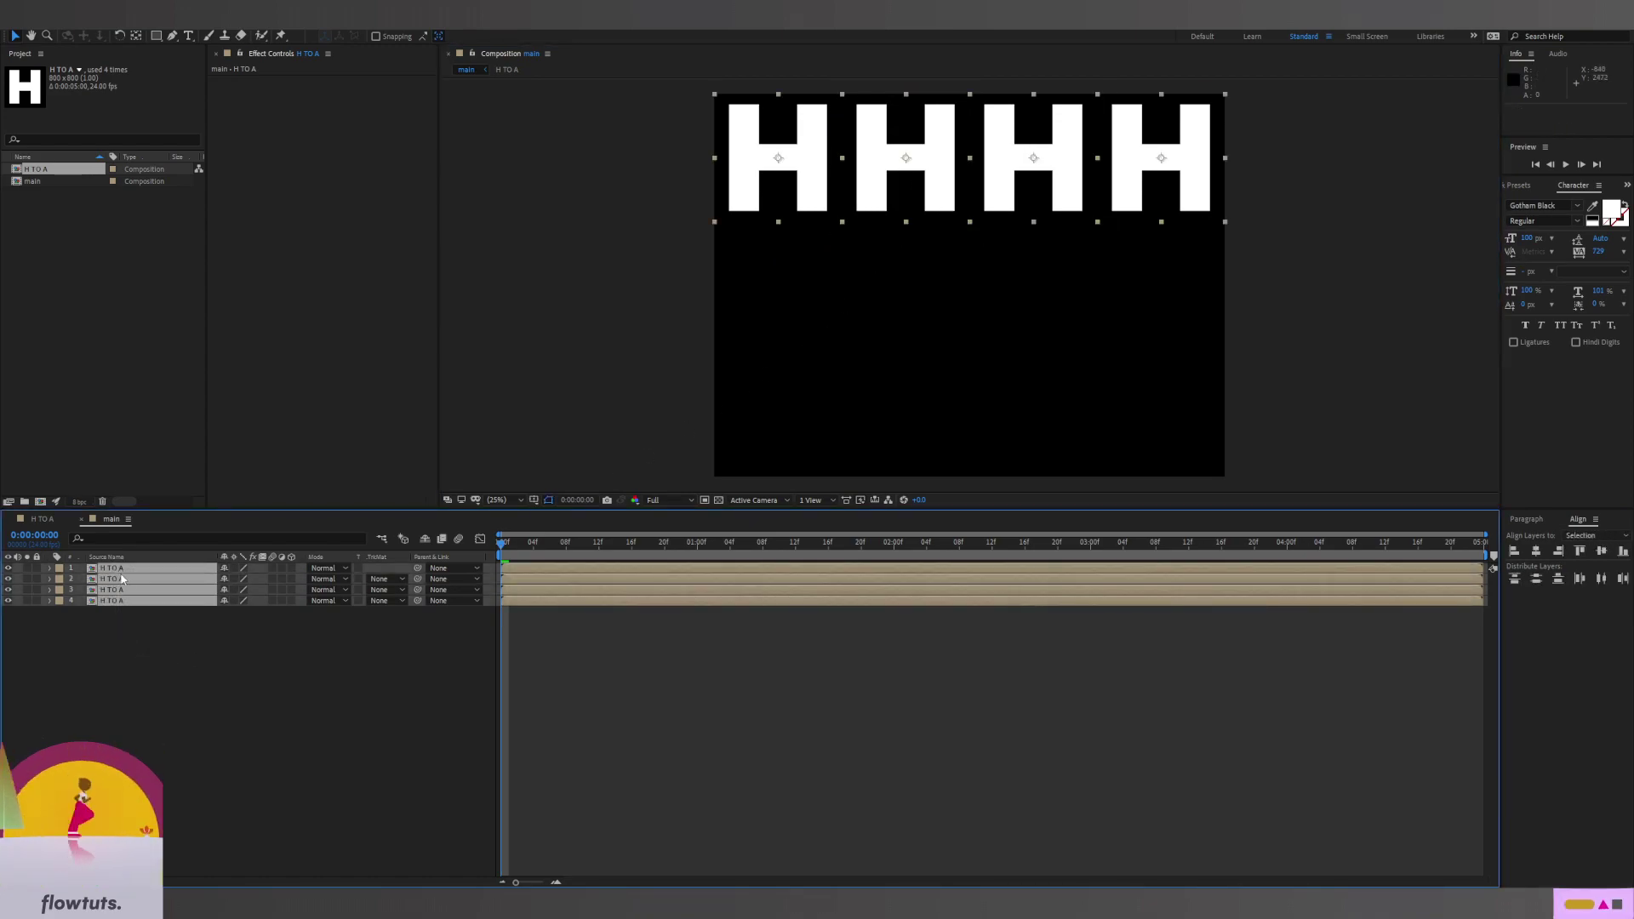
Duplicate the H row twice, placing one copy at the bottom and one in the middle
key(ctrl+d)
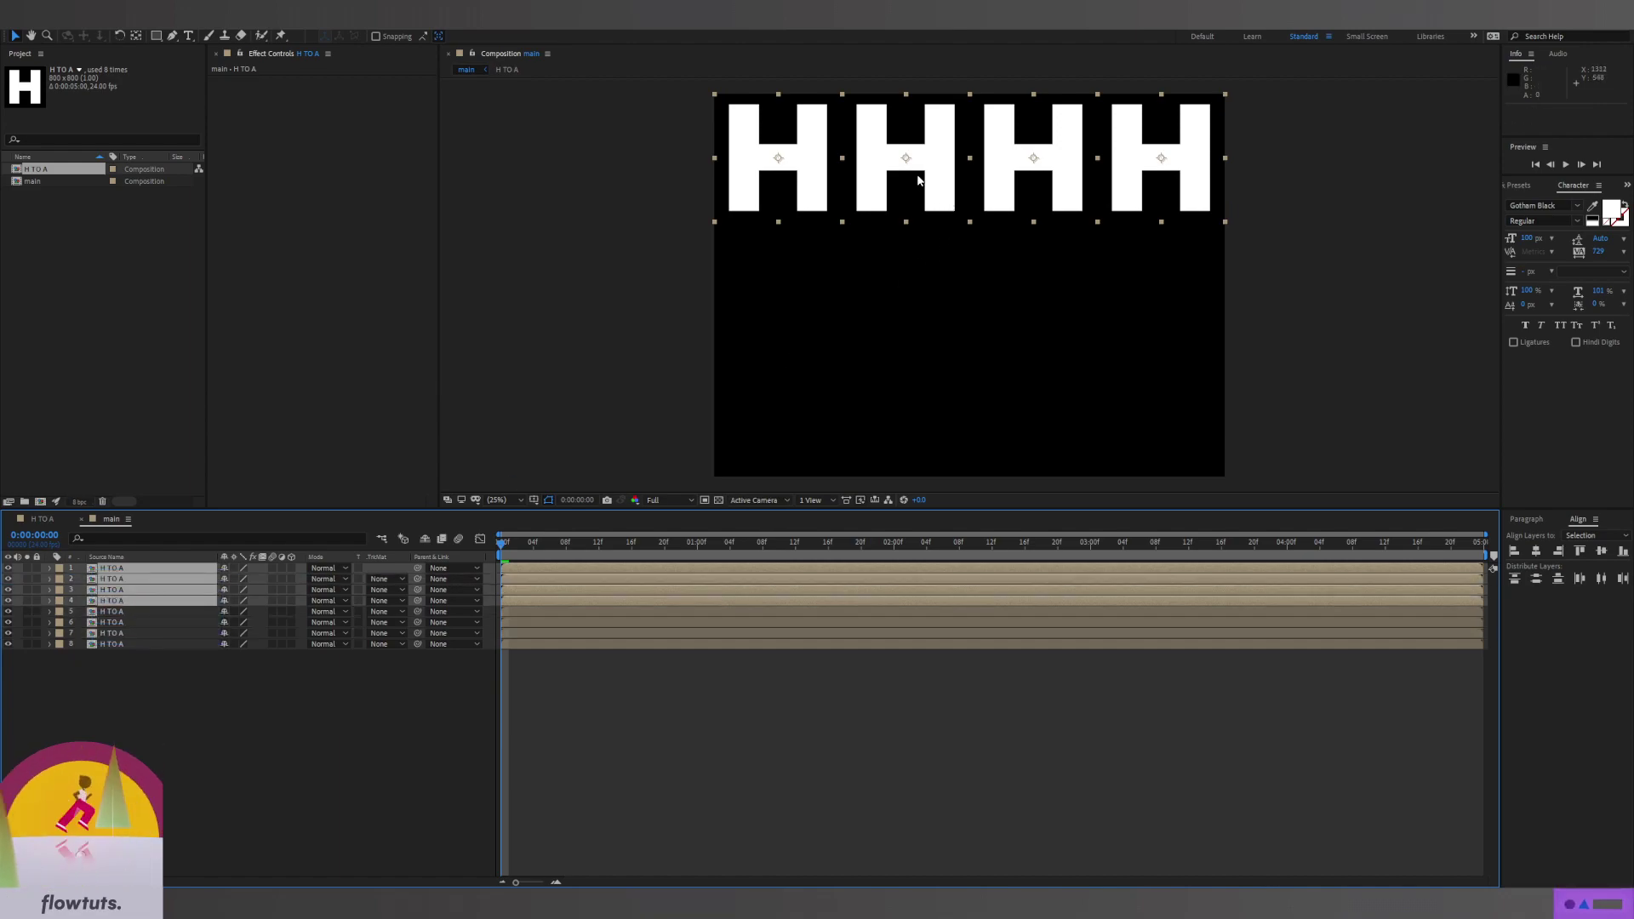
drag(908, 159, 908, 408)
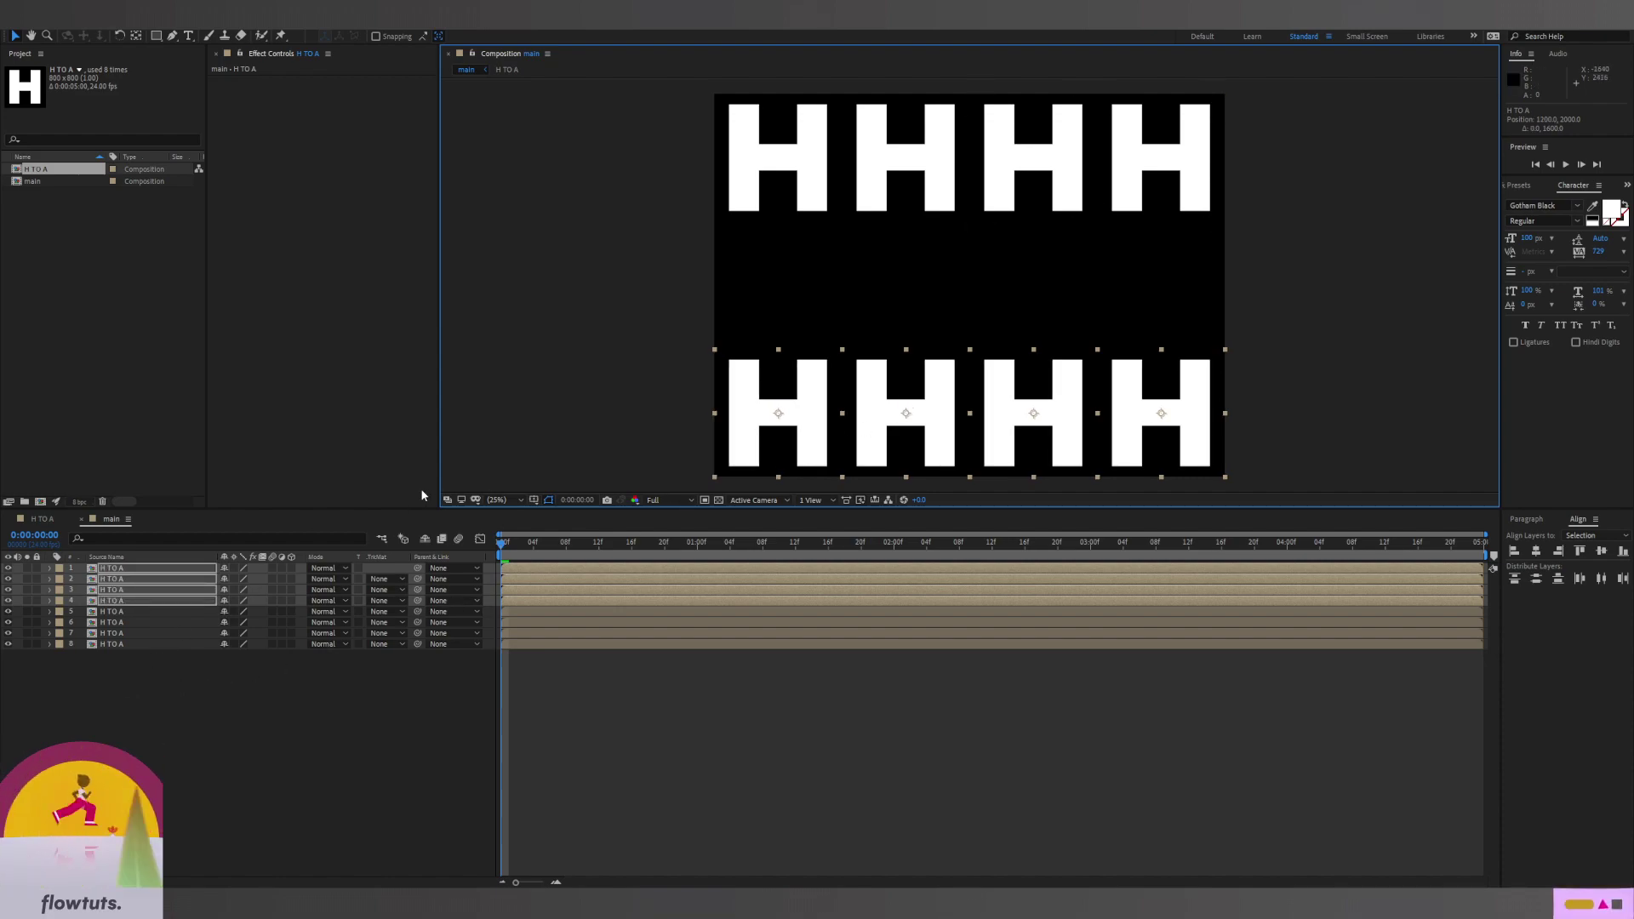
key(ctrl+d)
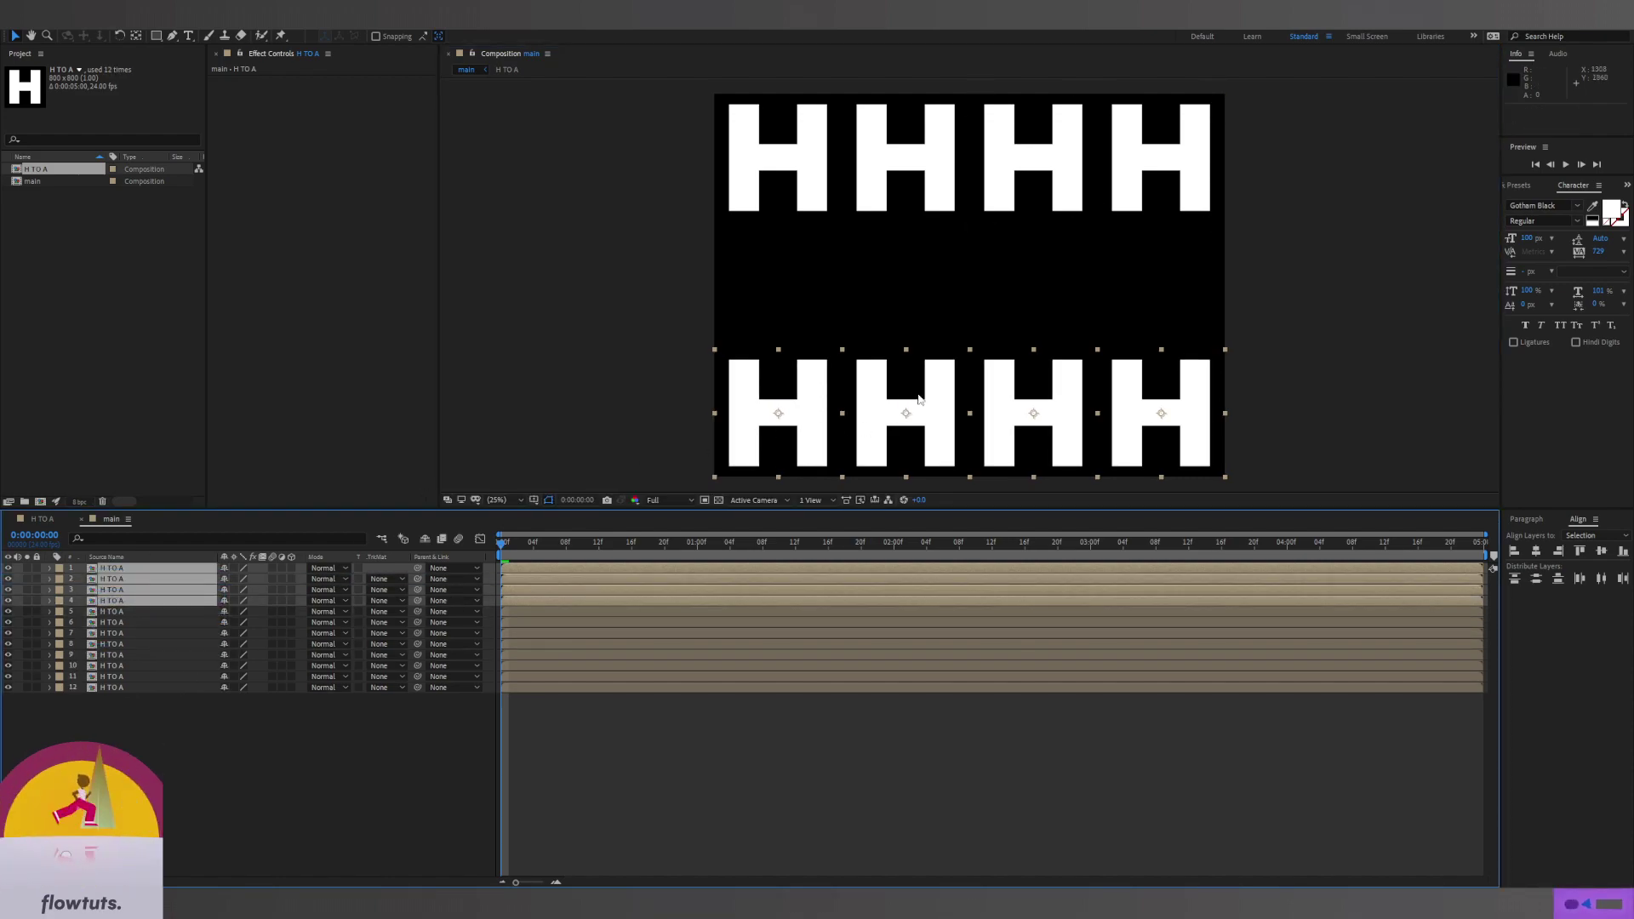
drag(910, 417, 906, 297)
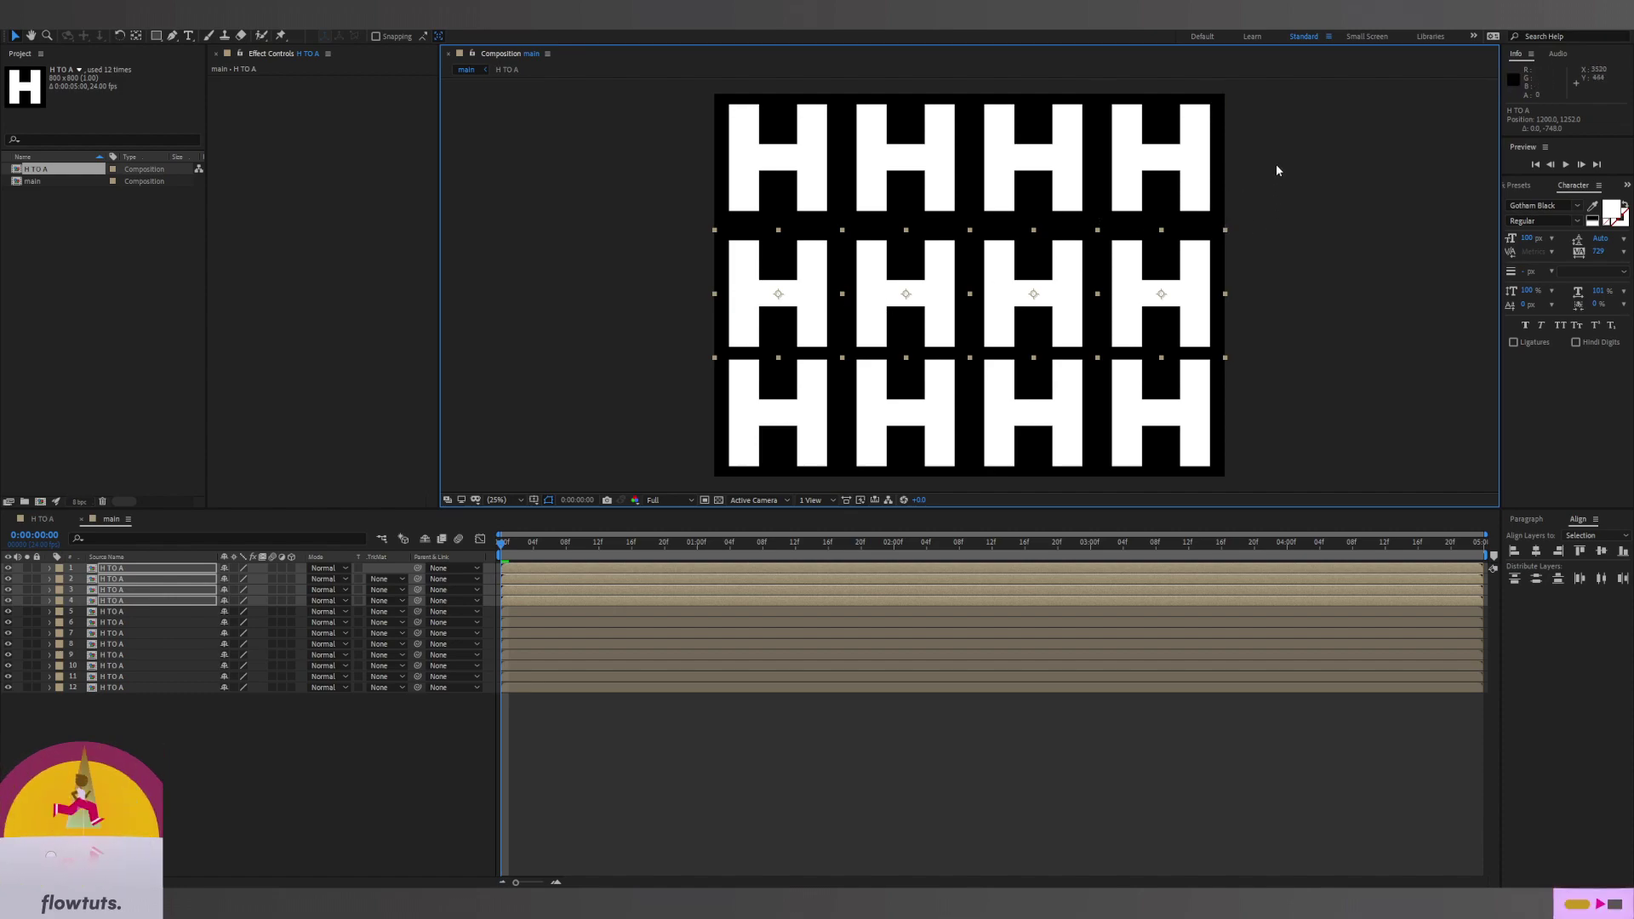
Distribute the columns of H letters vertically so the rows are evenly spaced
drag(1265, 159, 1244, 487)
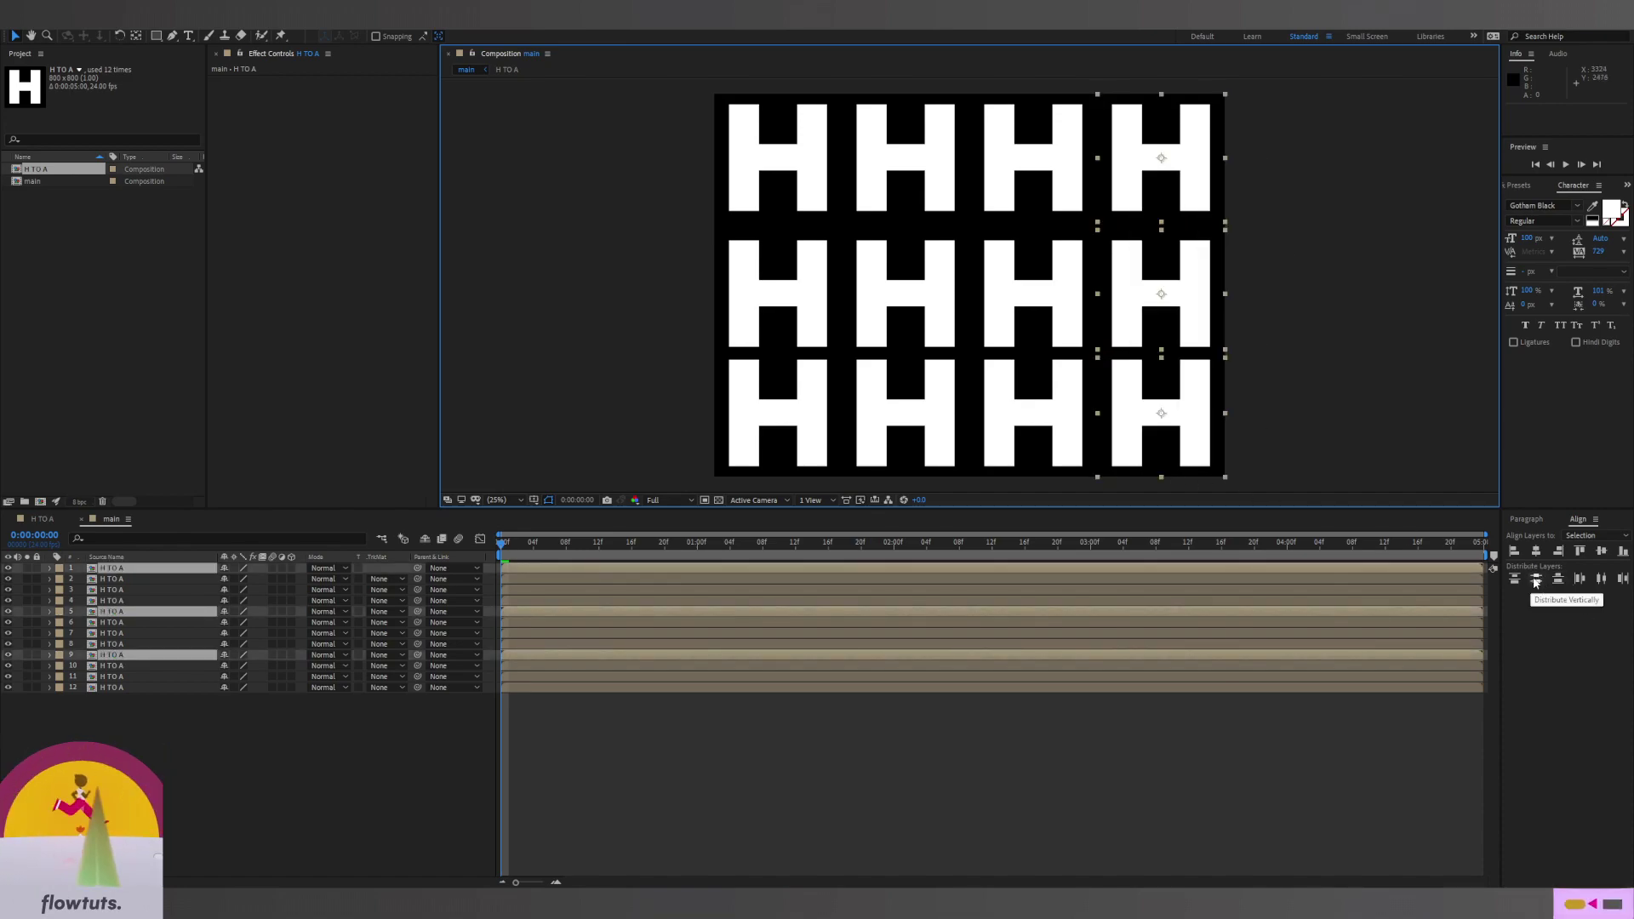
click(1536, 581)
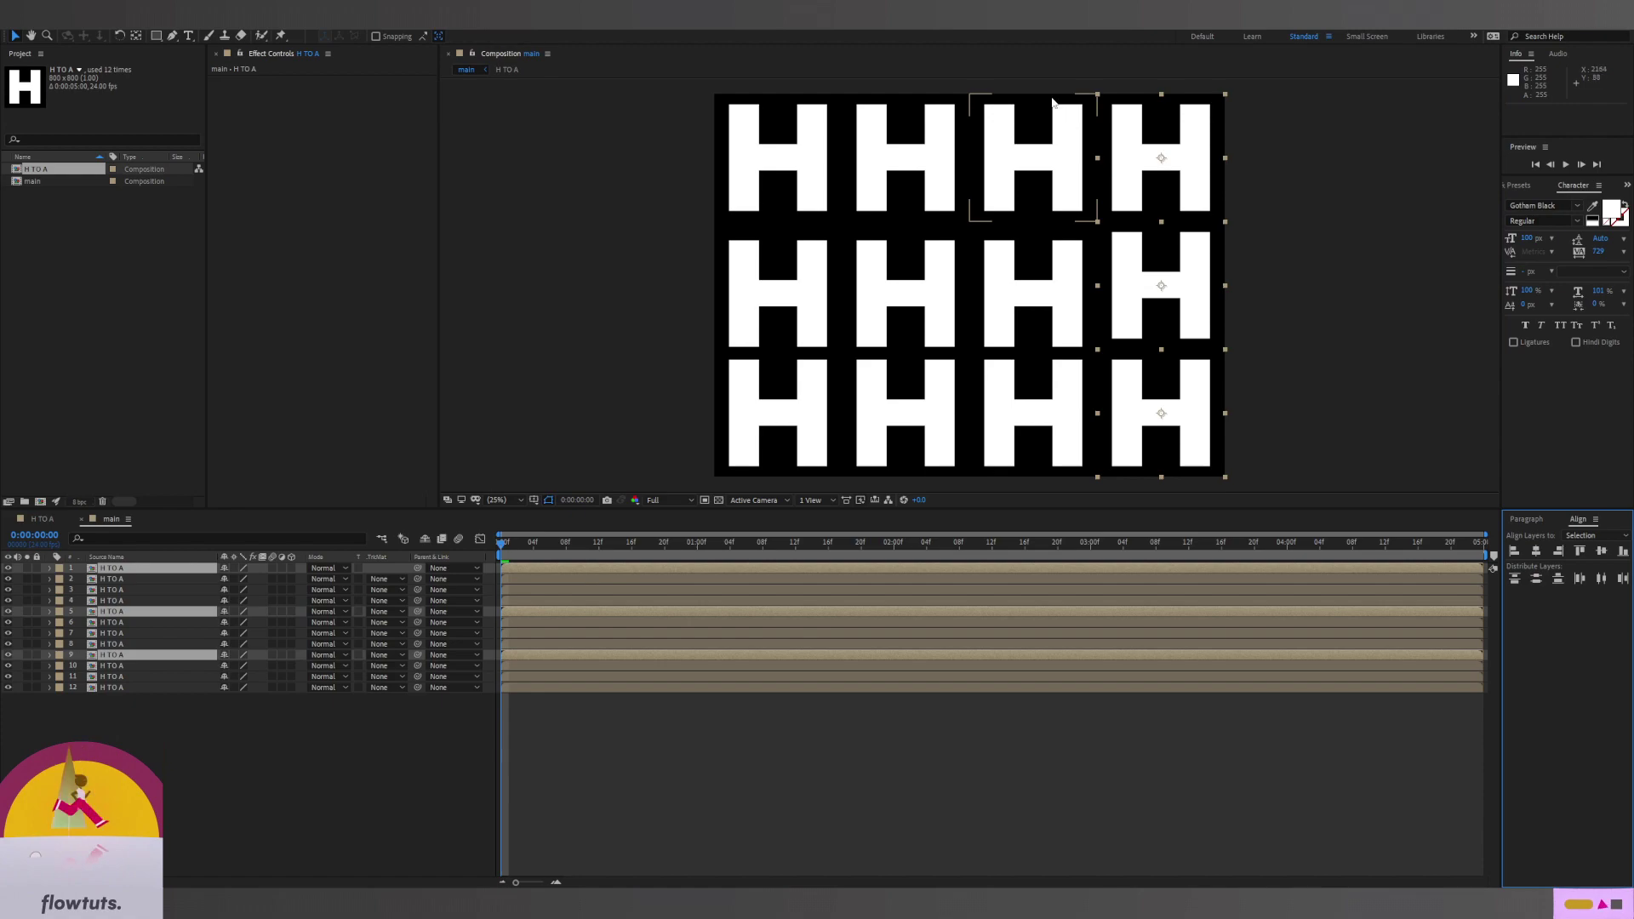
drag(1045, 490, 1011, 124)
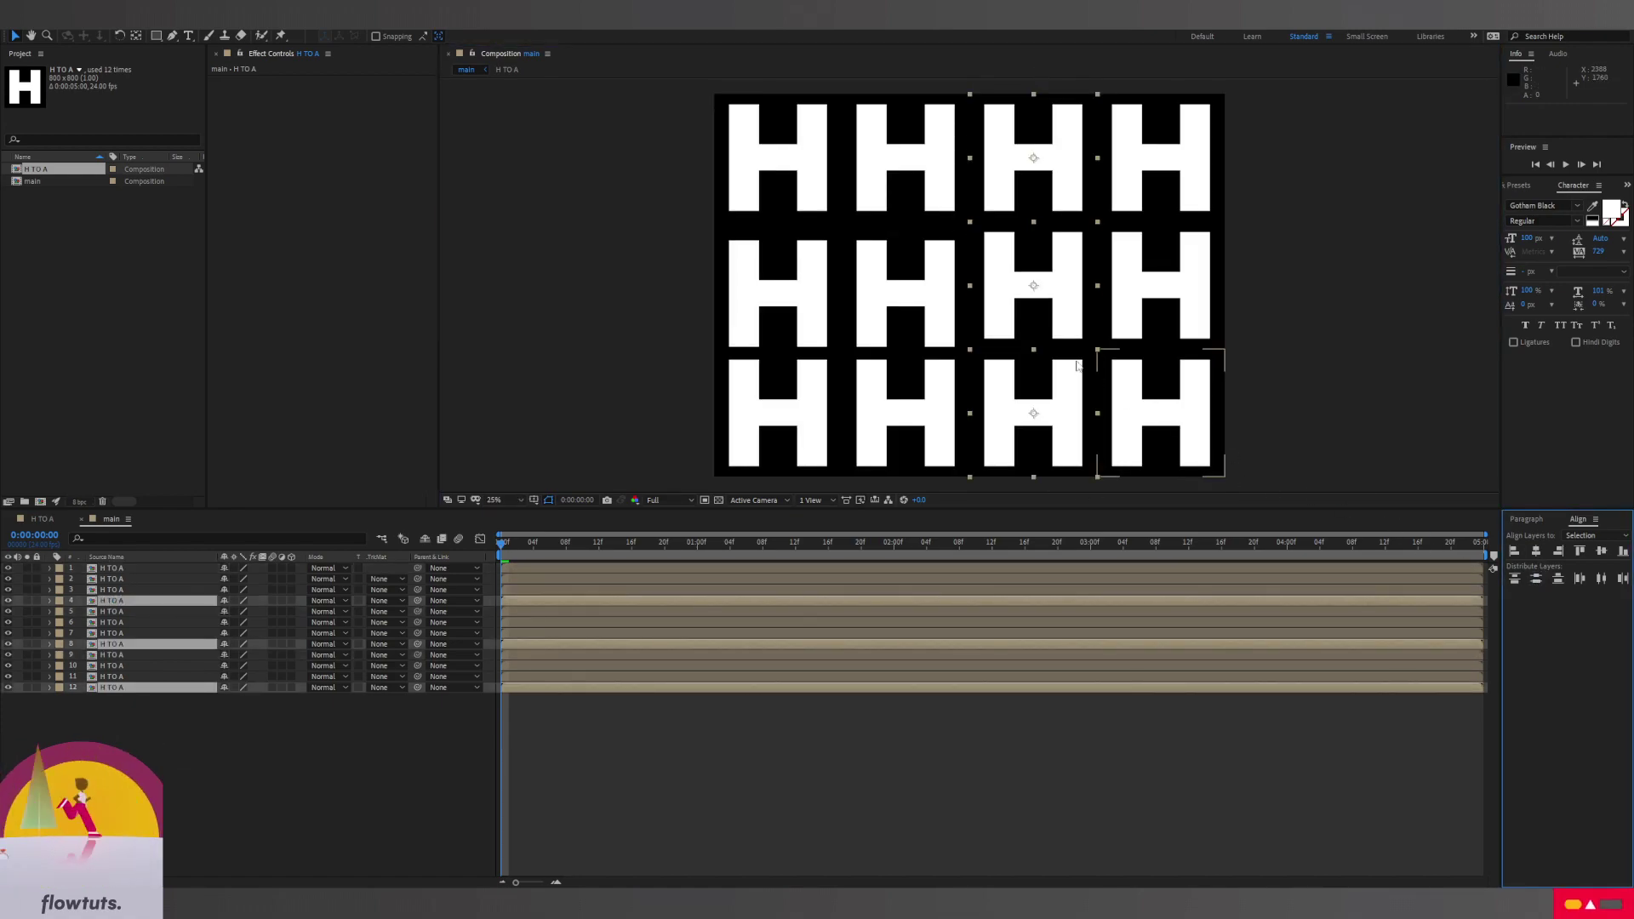
key(comma)
drag(938, 409, 937, 199)
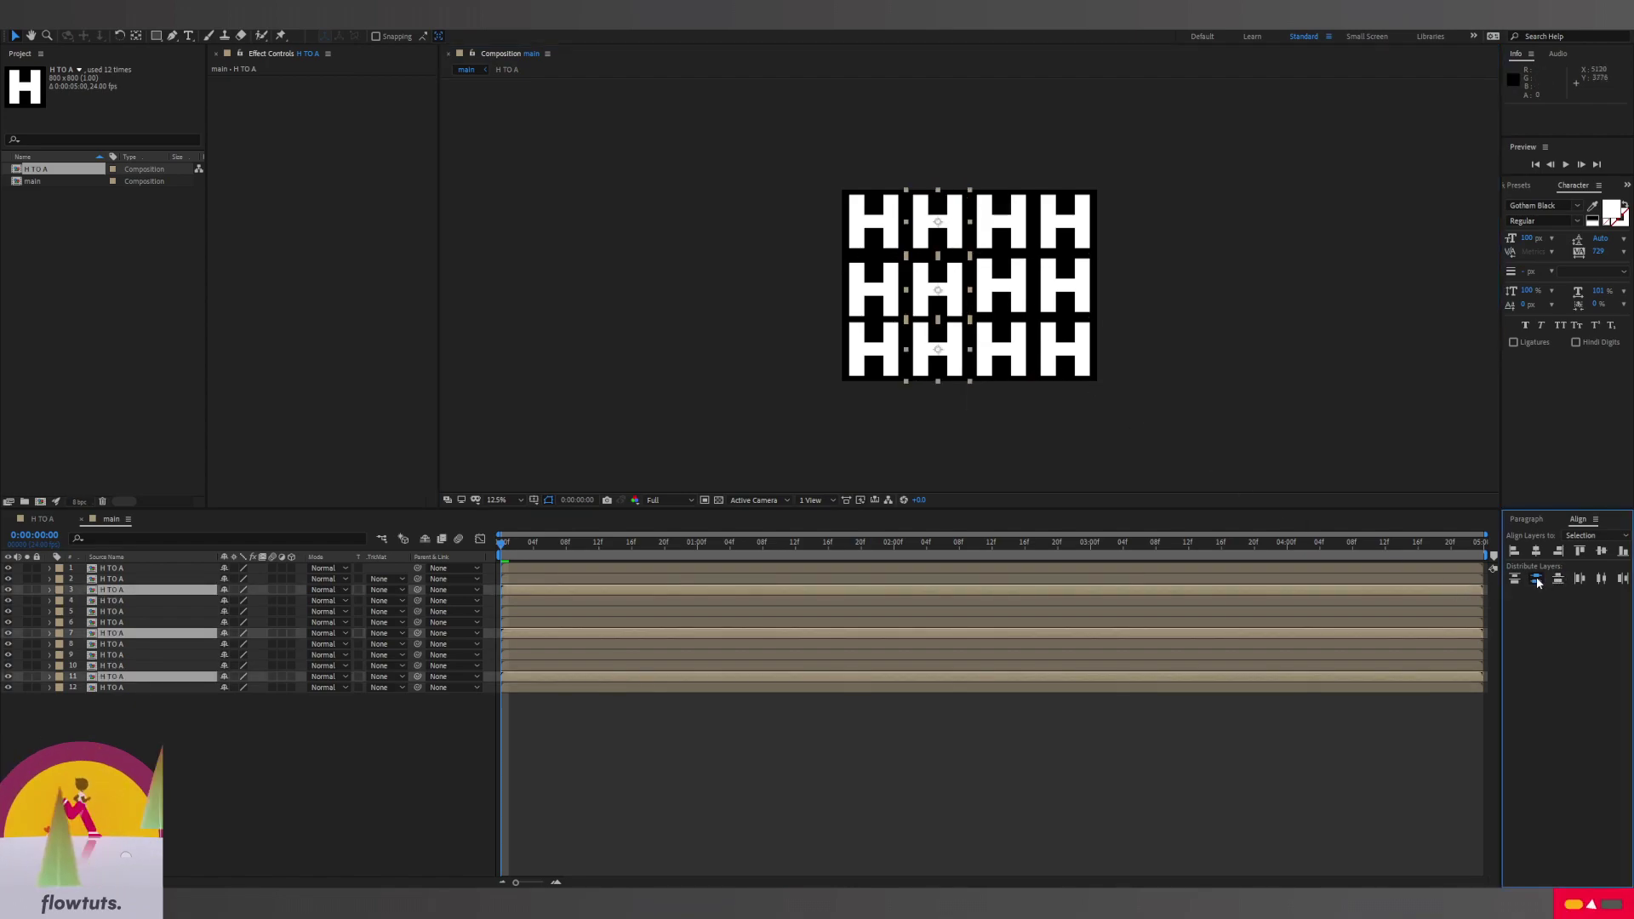
drag(859, 393, 862, 242)
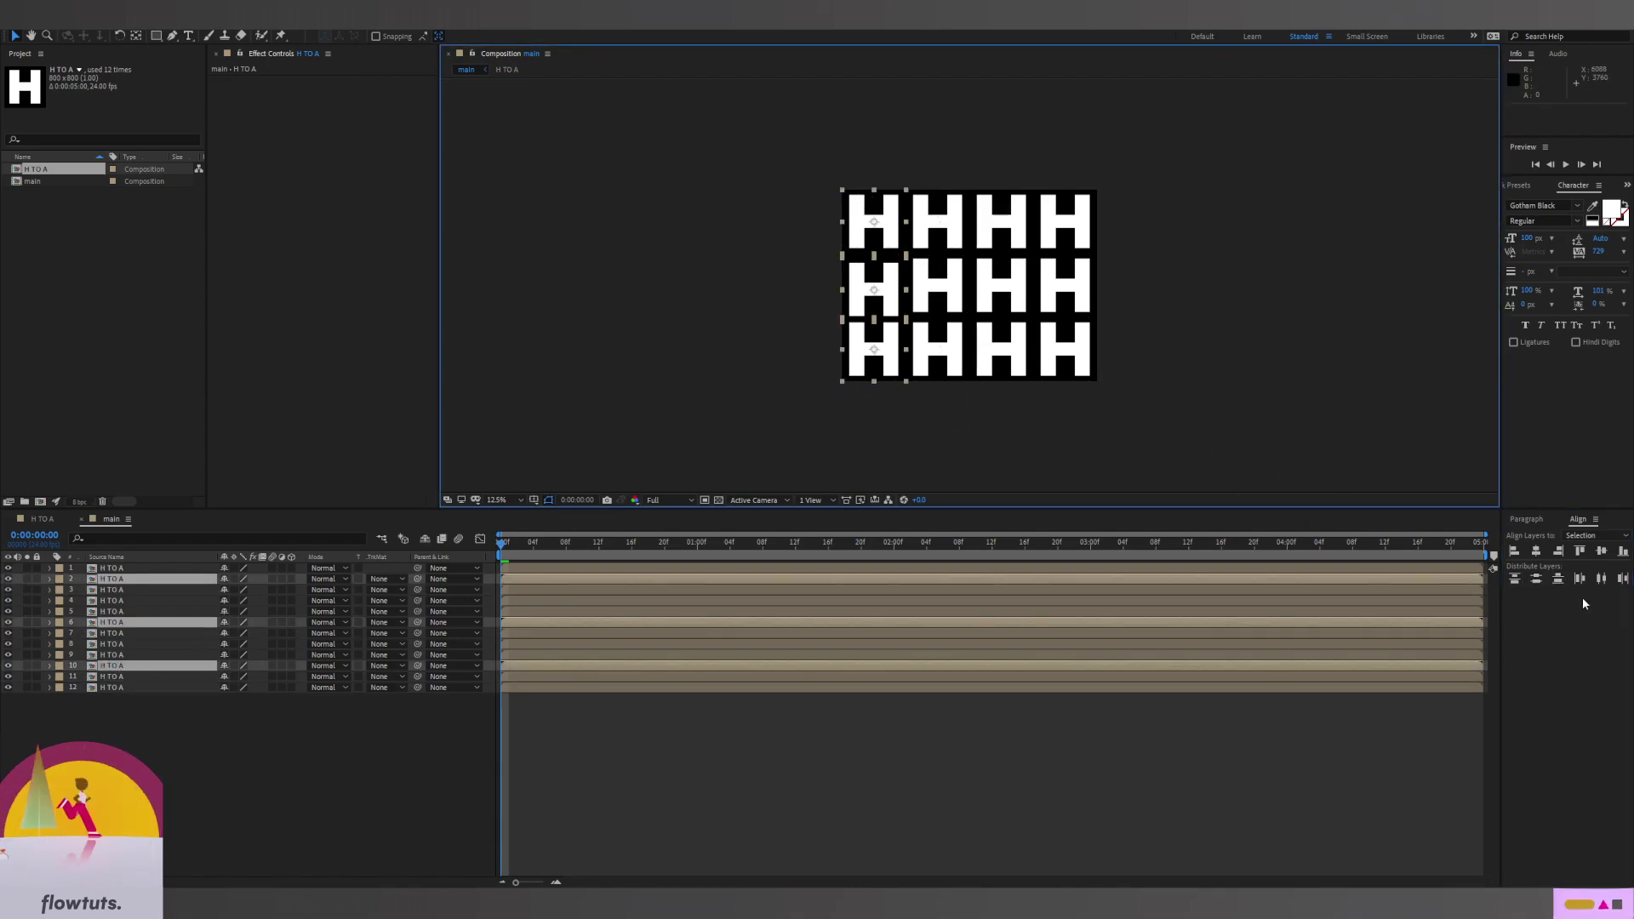
click(1536, 580)
key(period)
Scrub to frame 12 to check the letters turning into A's, then deselect the layers
click(549, 544)
drag(584, 548, 599, 545)
click(345, 729)
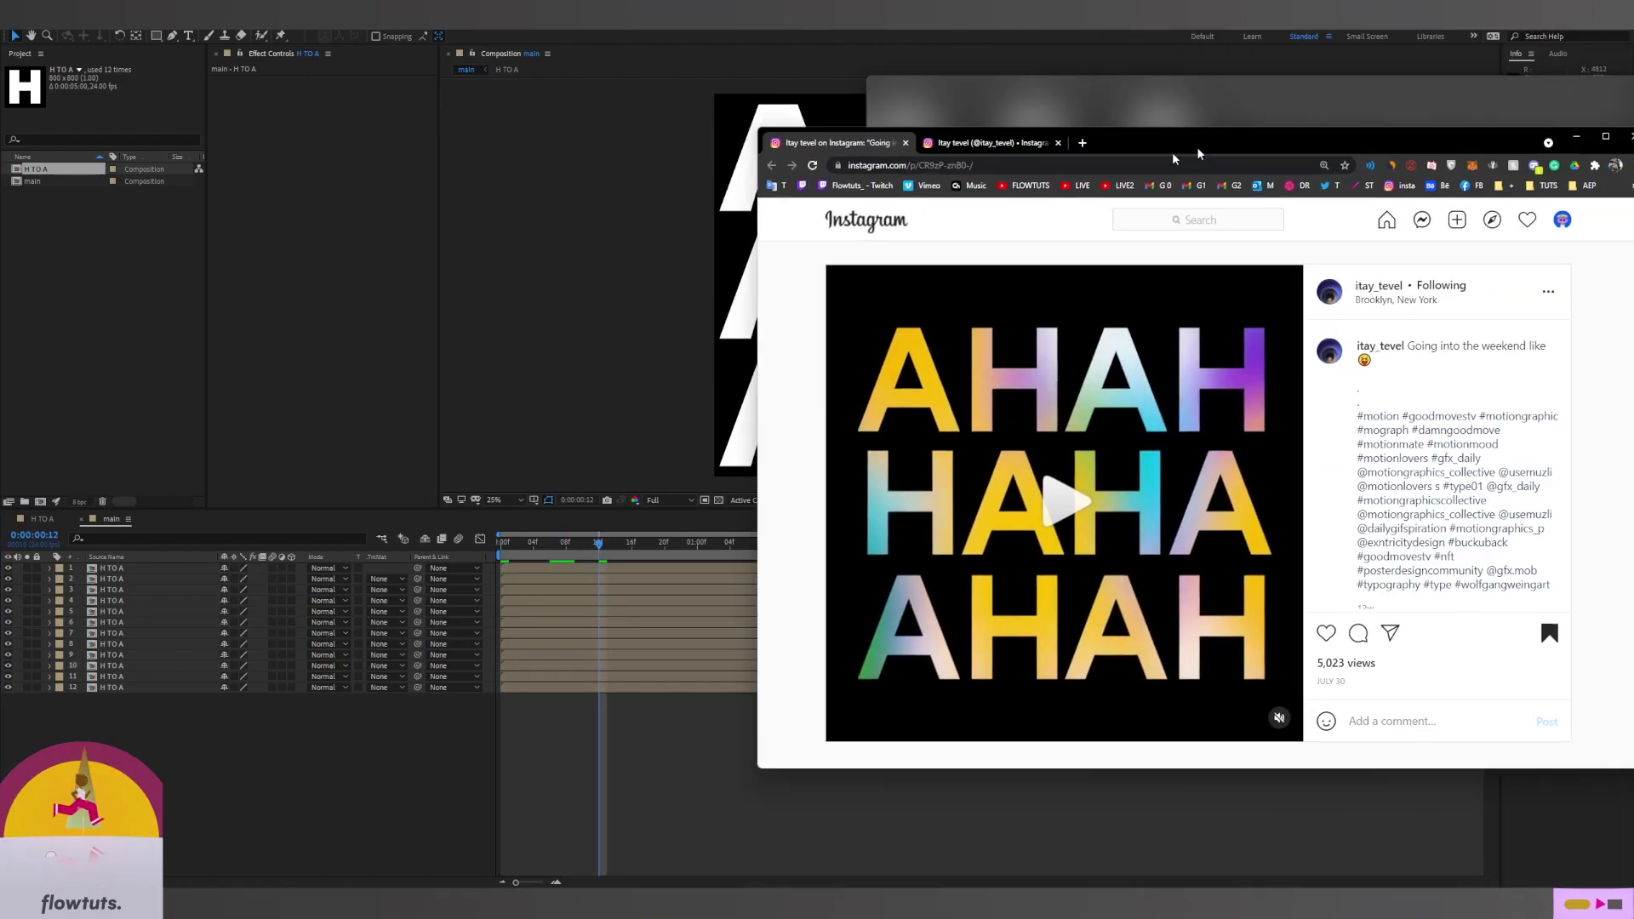
drag(1277, 152, 862, 187)
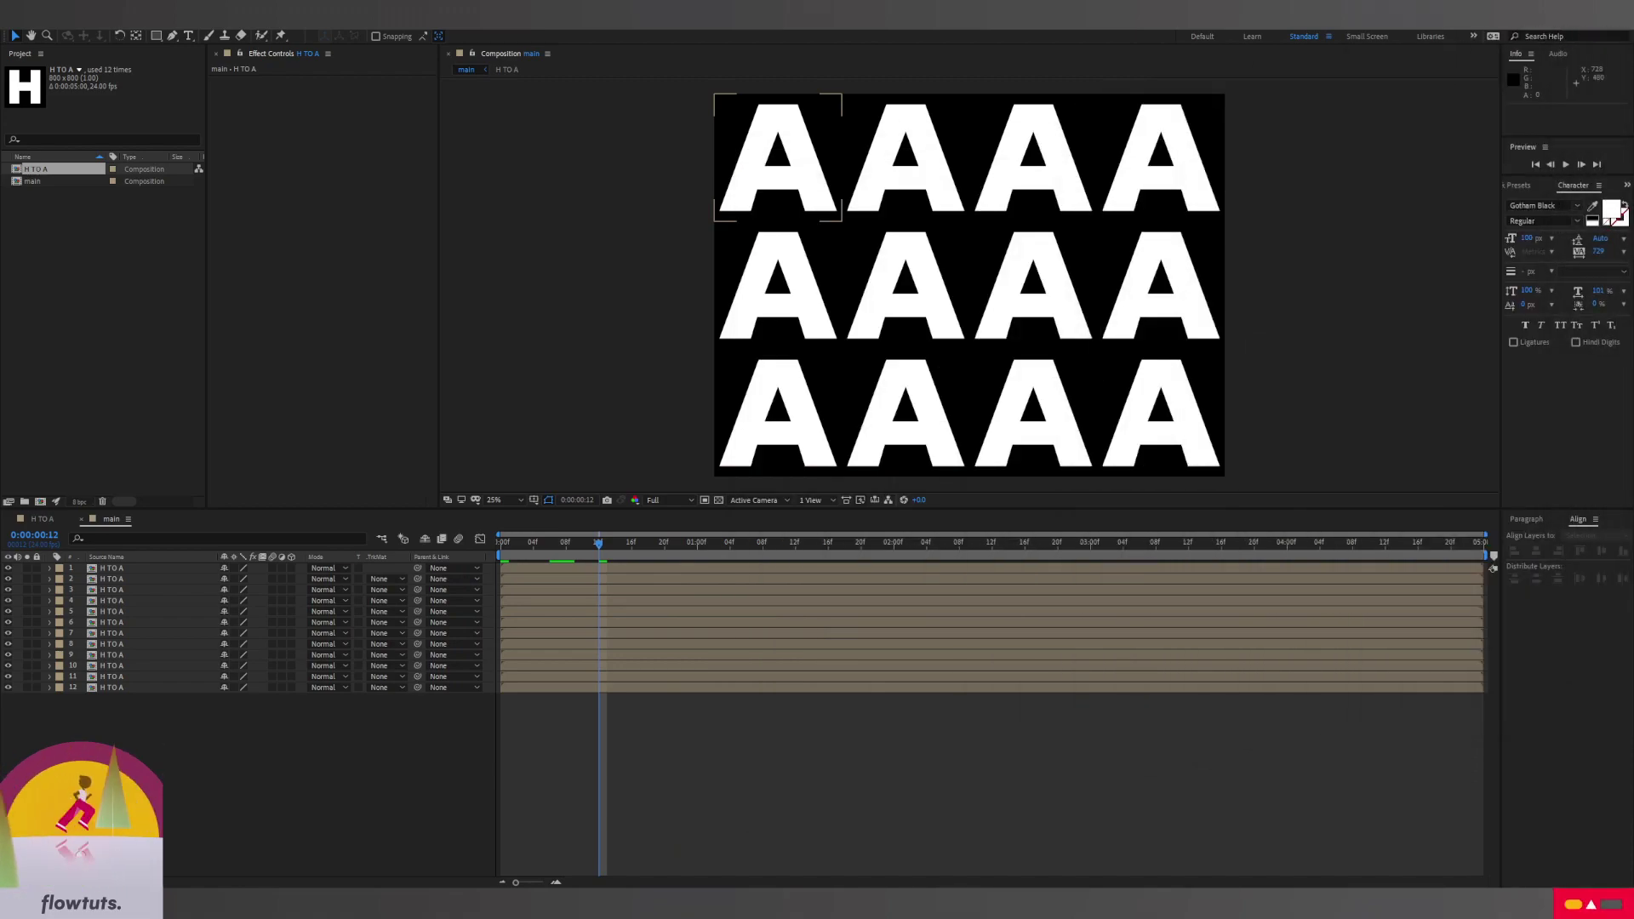
click(442, 760)
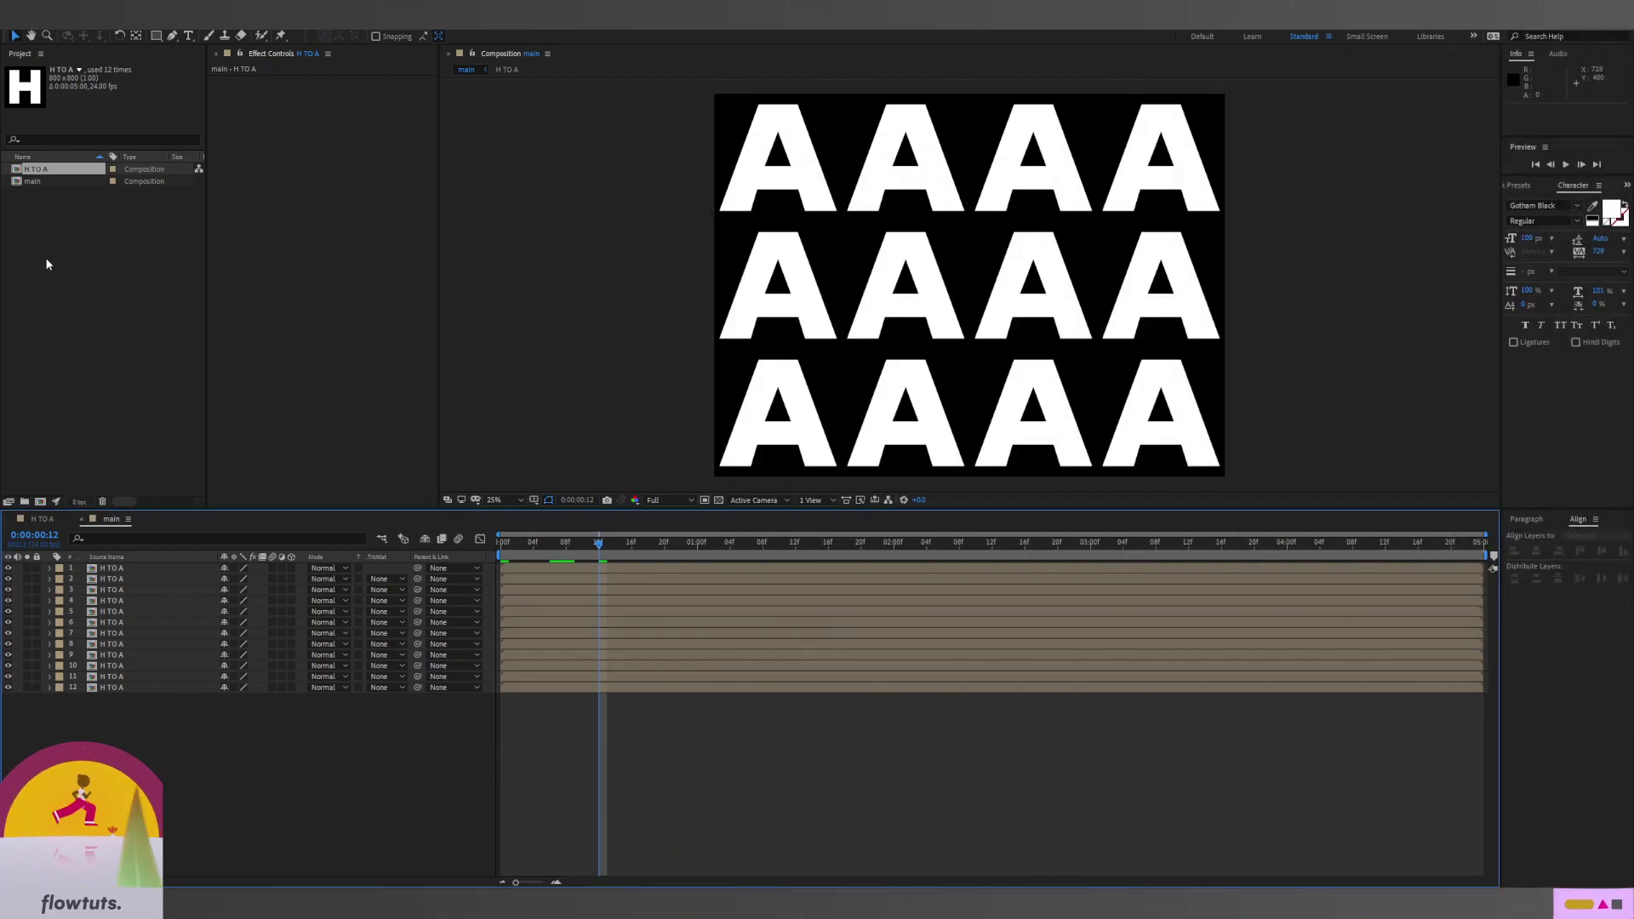
Duplicate the H TO A comp and open the new H TO A 2 copy
click(43, 173)
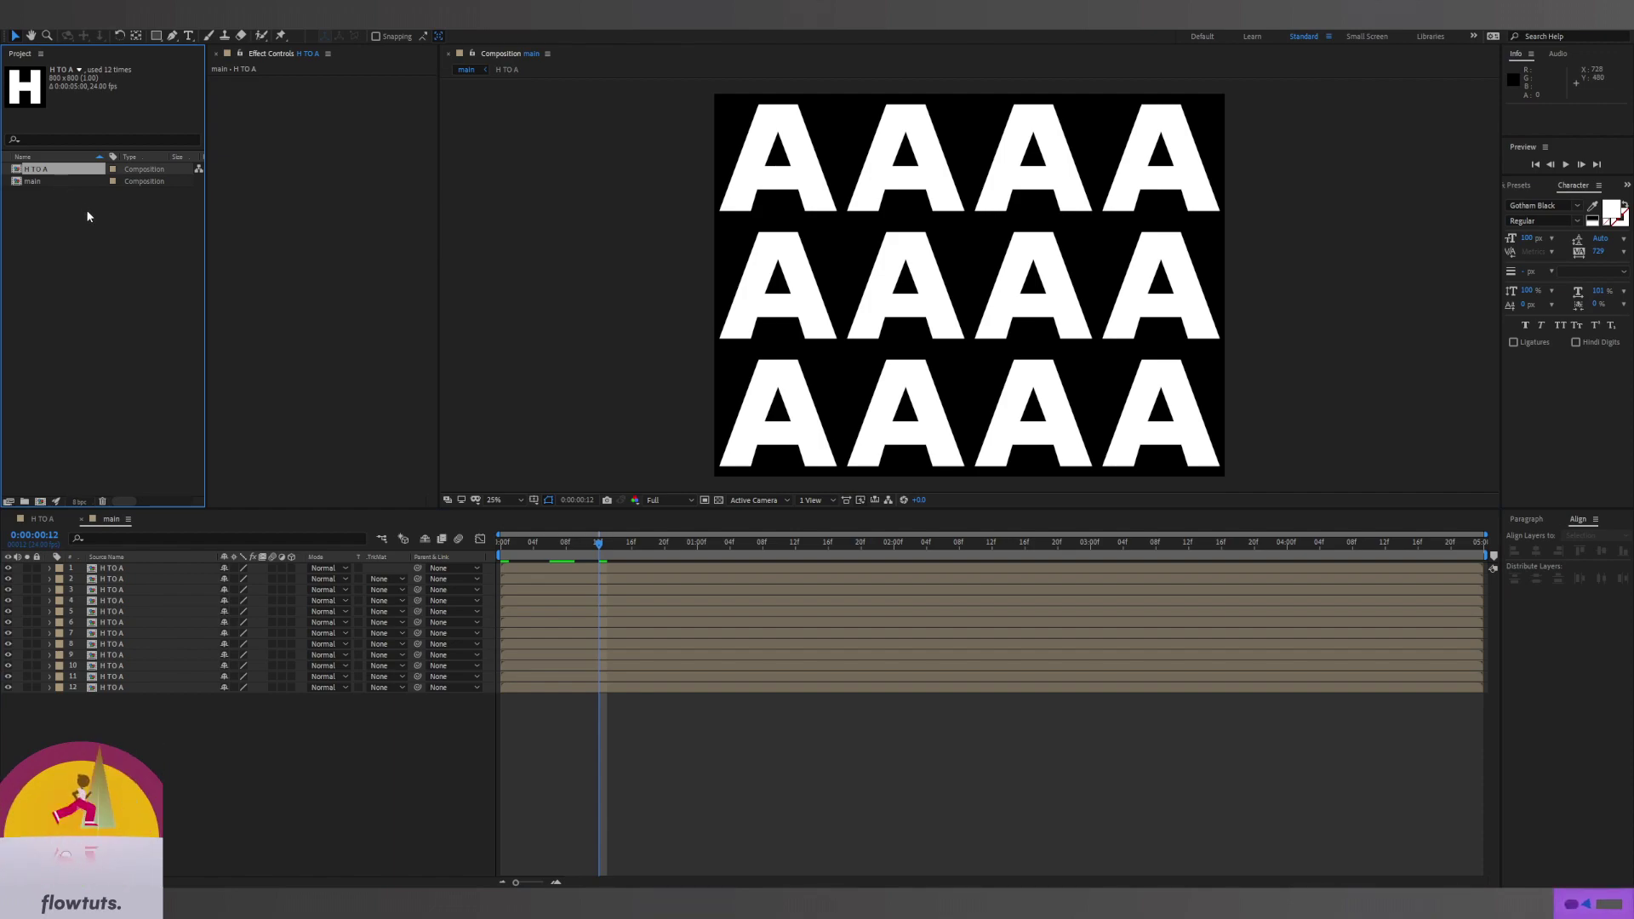
key(ctrl+d)
double_click(42, 183)
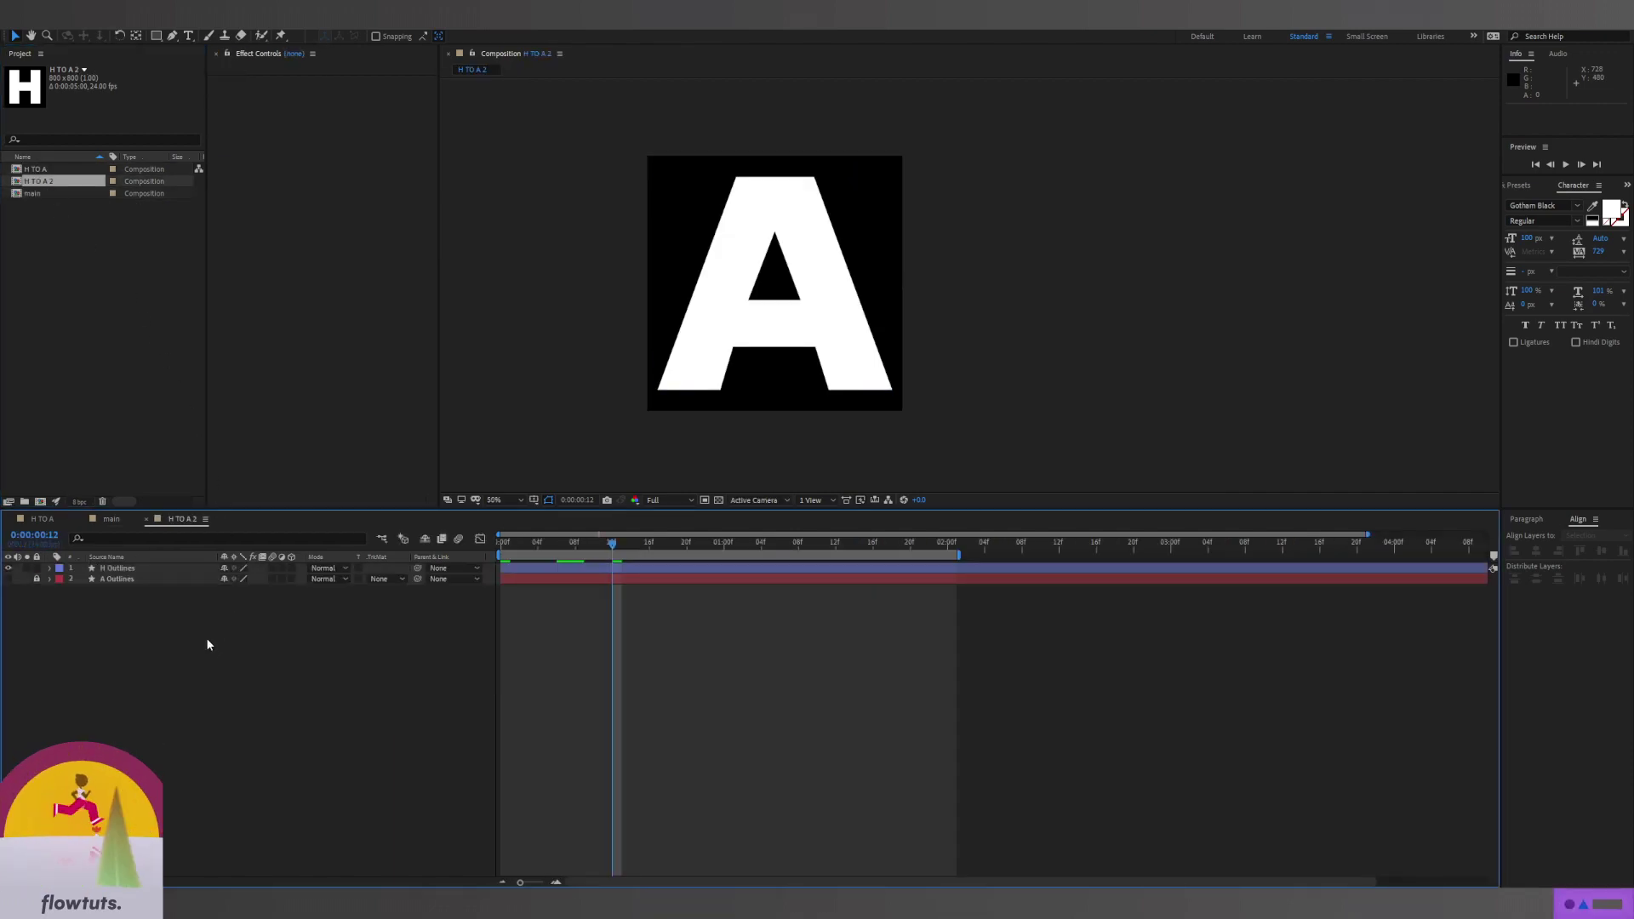
Retime H Outlines' path keyframes, copying the start keyframe for 0:00:02:00, and preview
key(u)
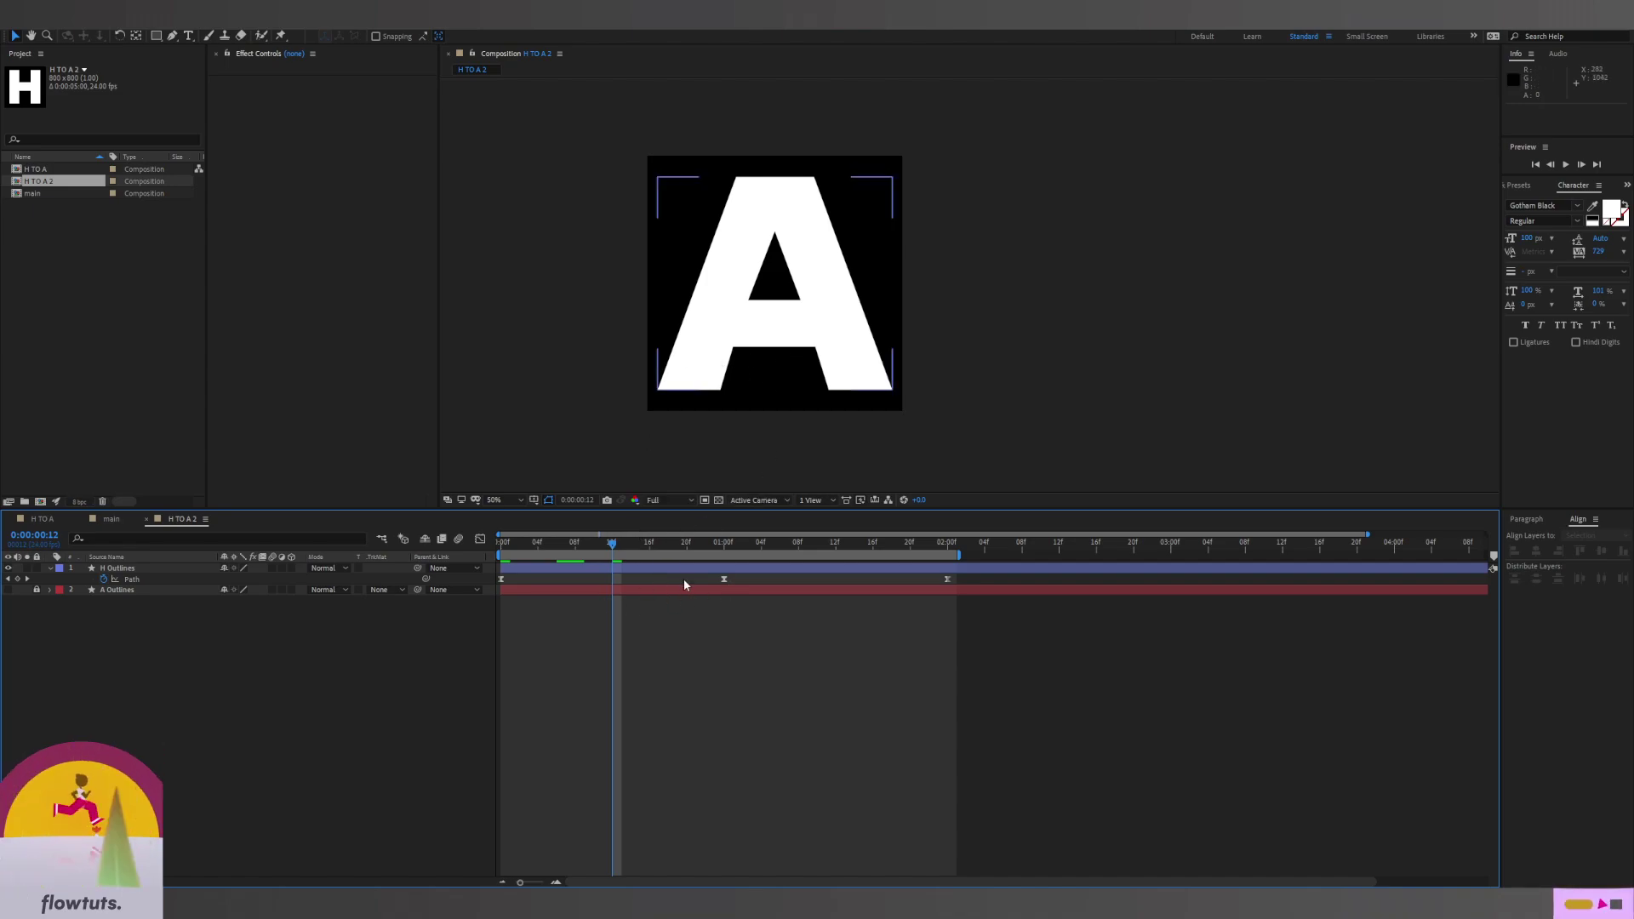
drag(723, 579, 529, 579)
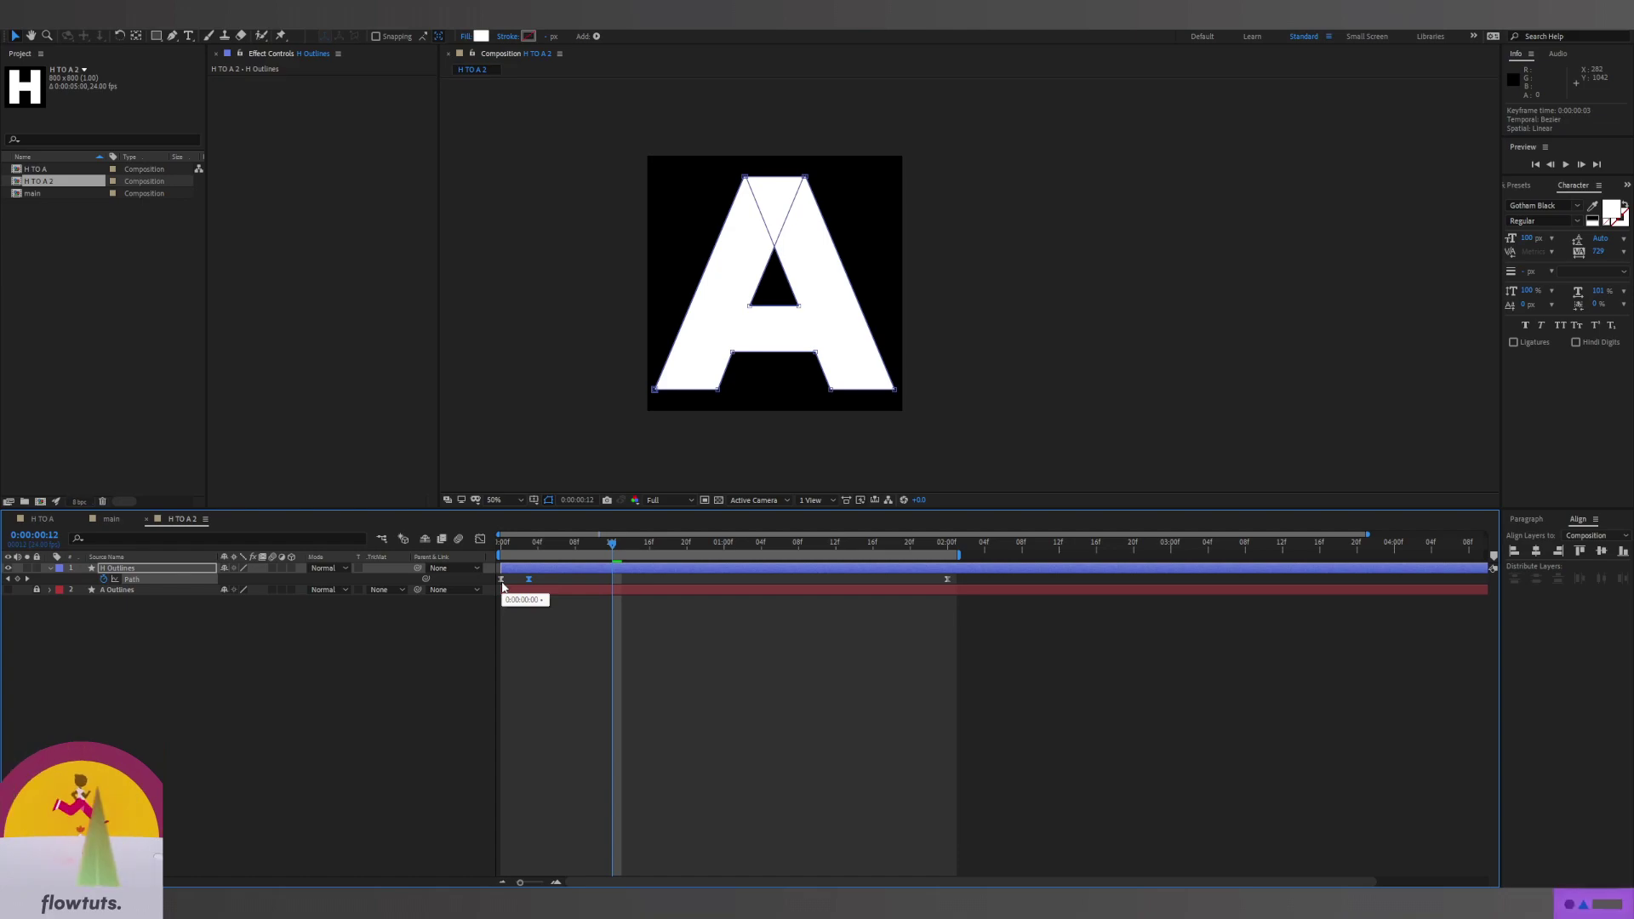
drag(501, 579, 723, 591)
drag(525, 581, 904, 566)
key(ctrl+c)
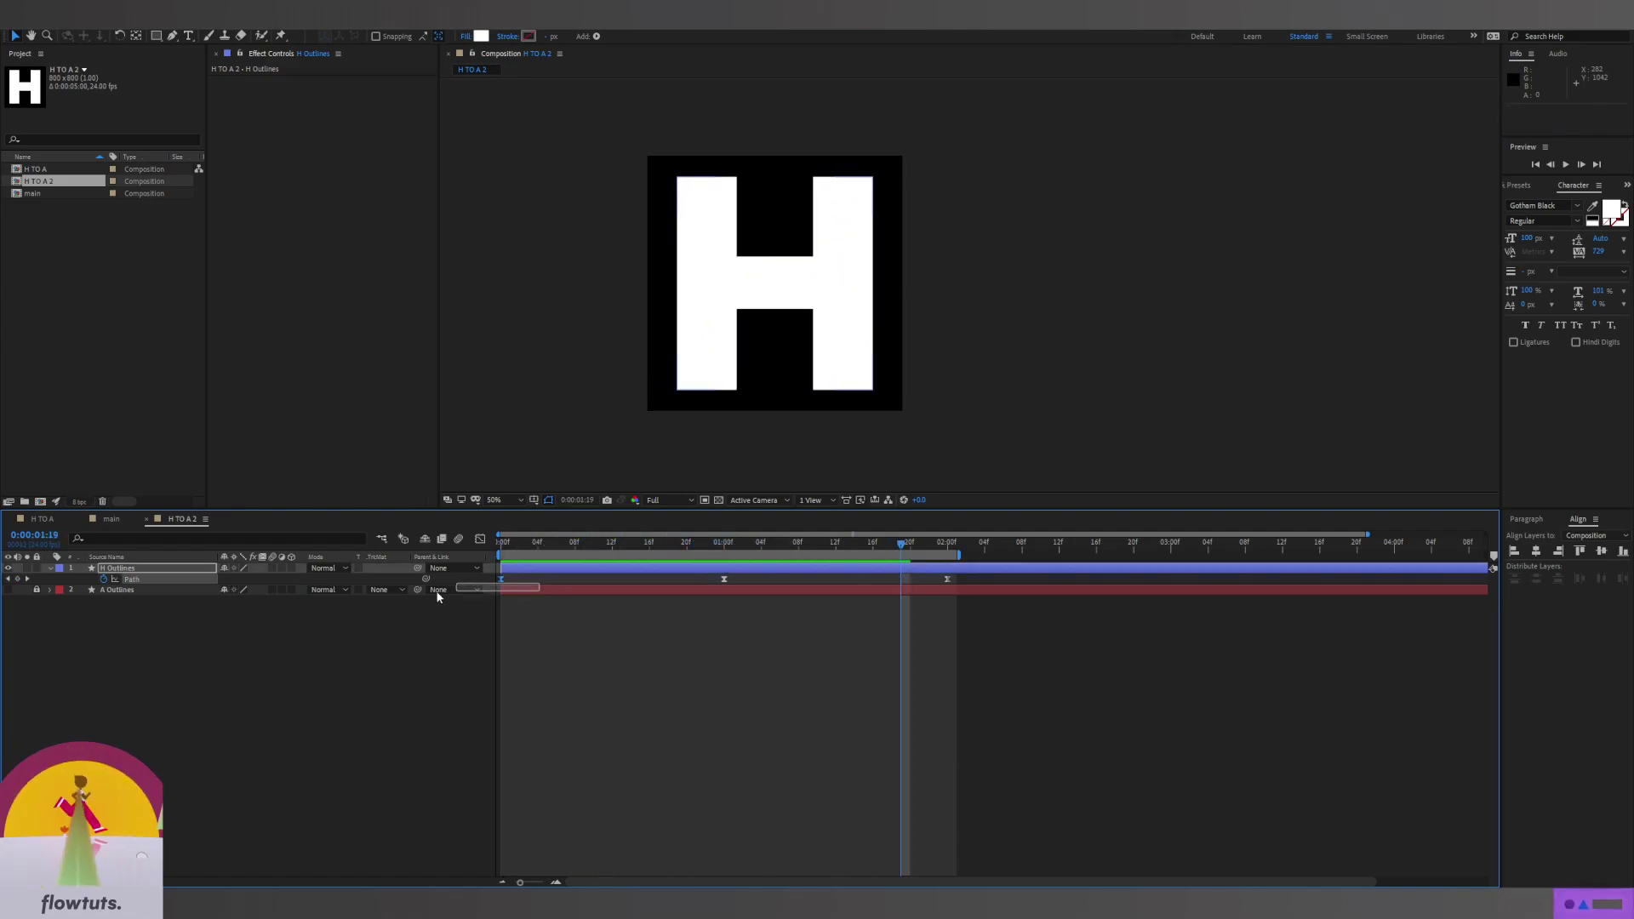
click(947, 546)
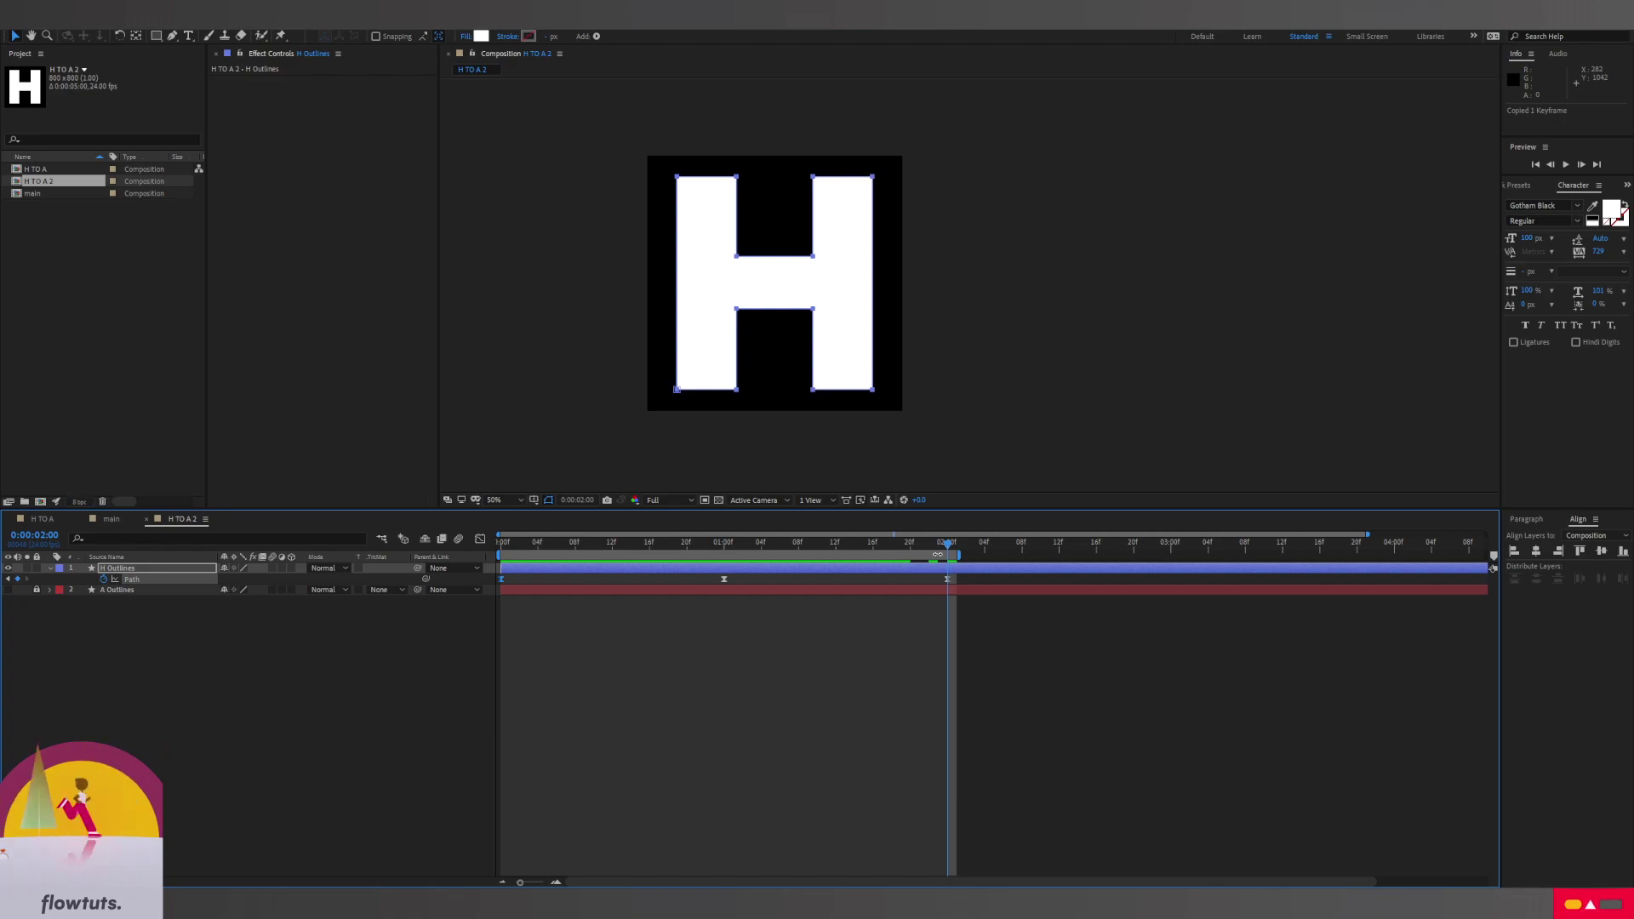
key(space)
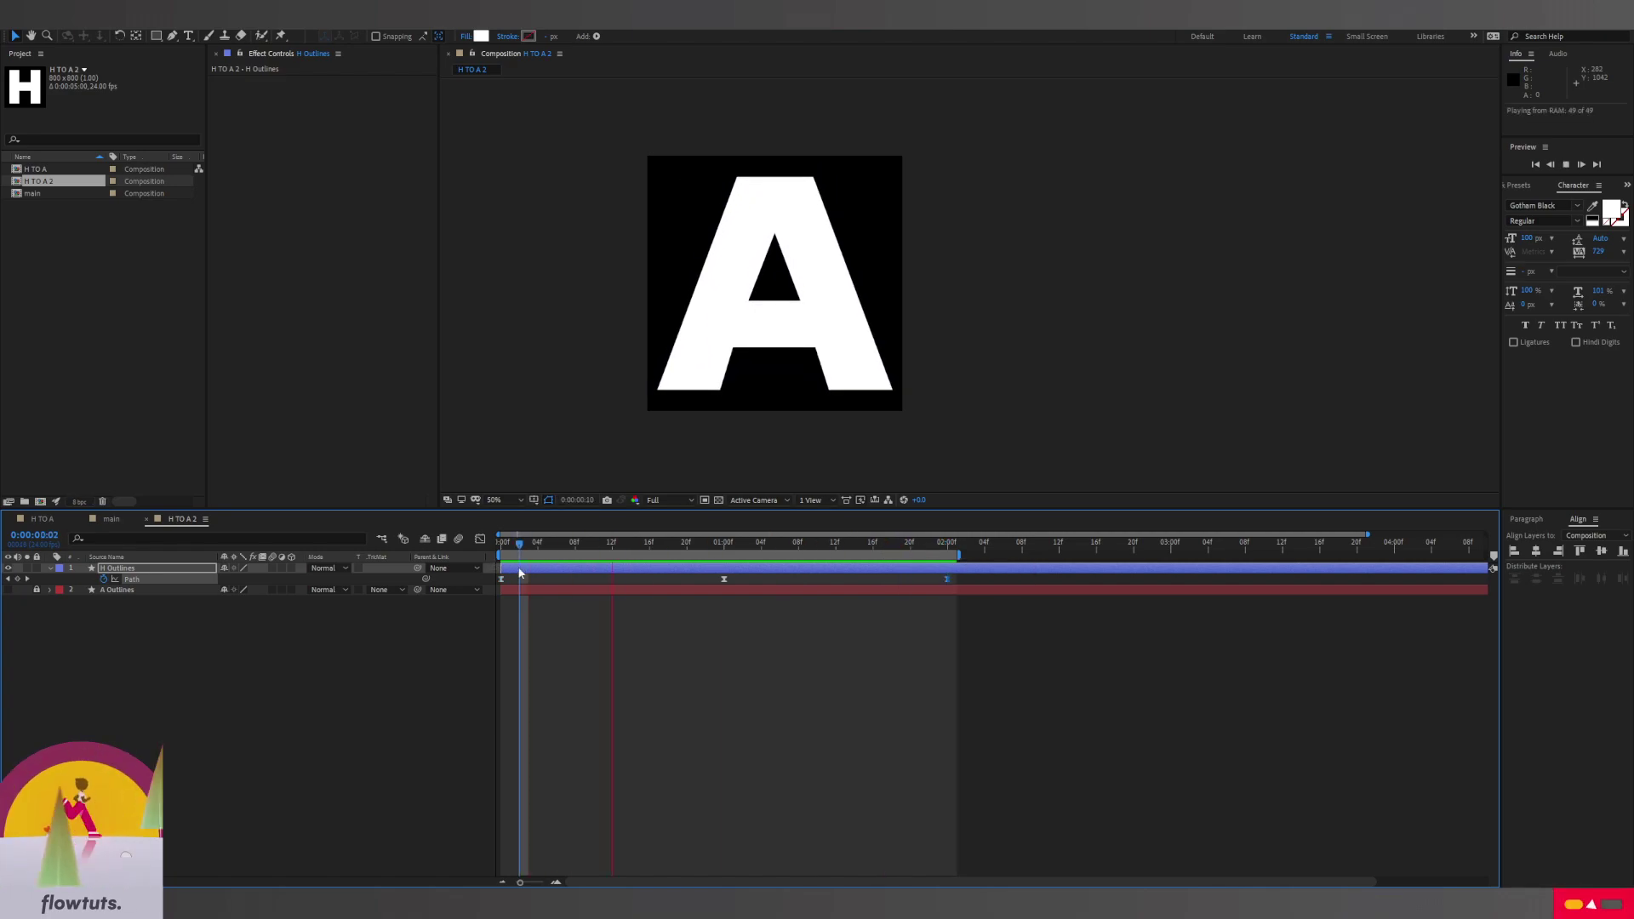
Easy Ease all three path keyframes in the Graph Editor, lengthen the middle keyframe's influence, and preview
key(space)
click(480, 539)
drag(582, 831, 463, 844)
key(F9)
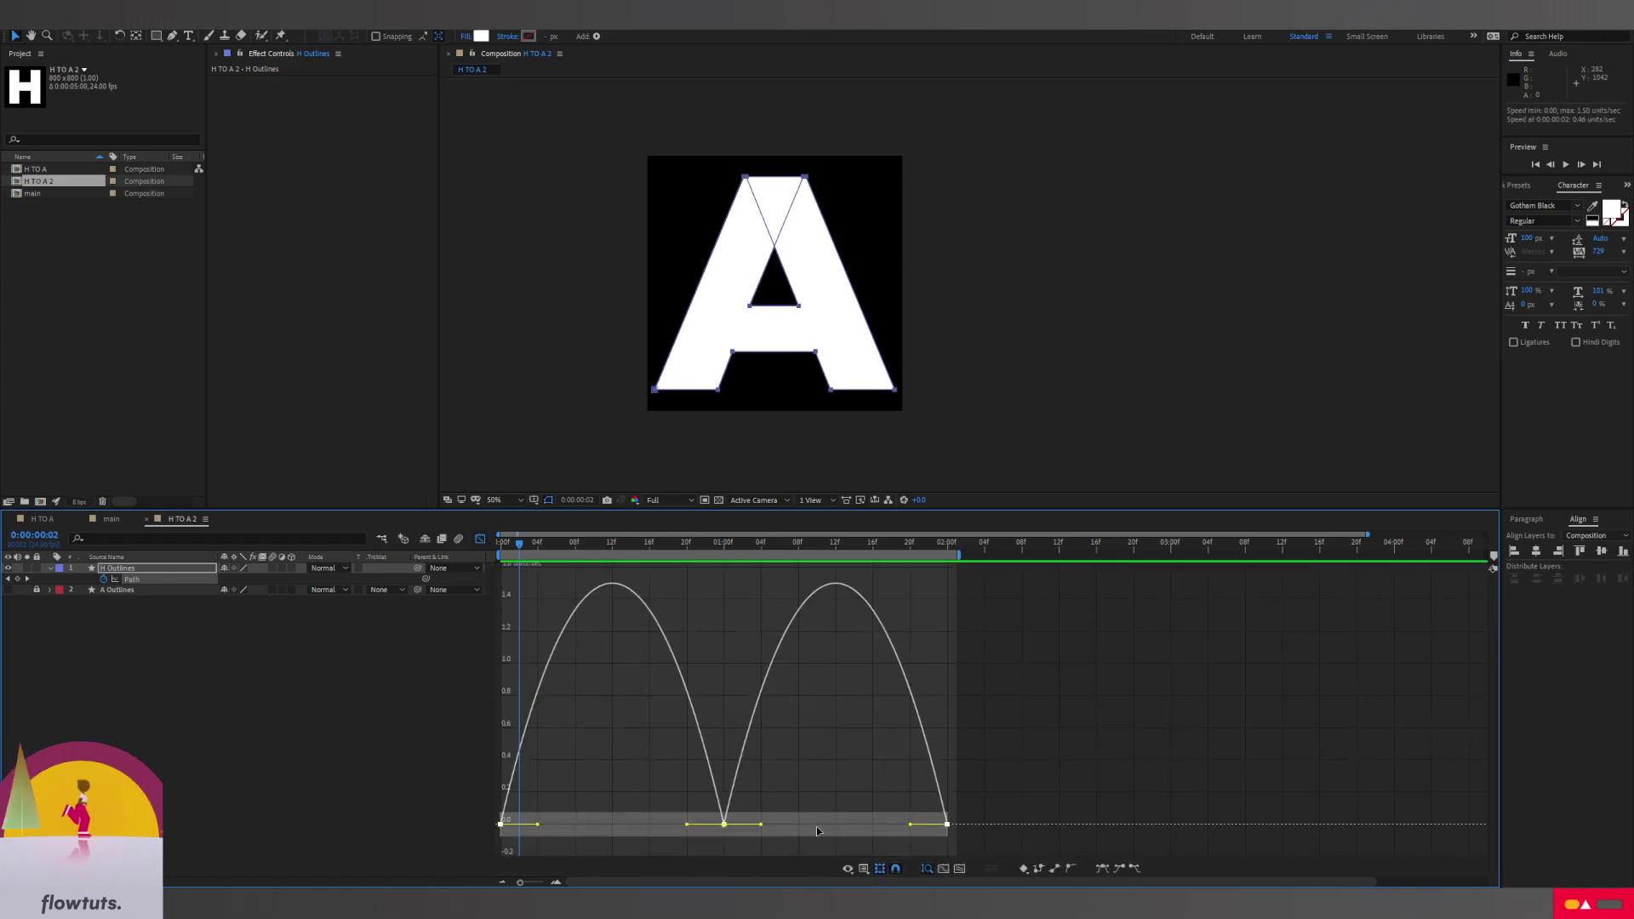
drag(862, 803, 930, 825)
drag(762, 837, 834, 839)
drag(747, 807, 612, 836)
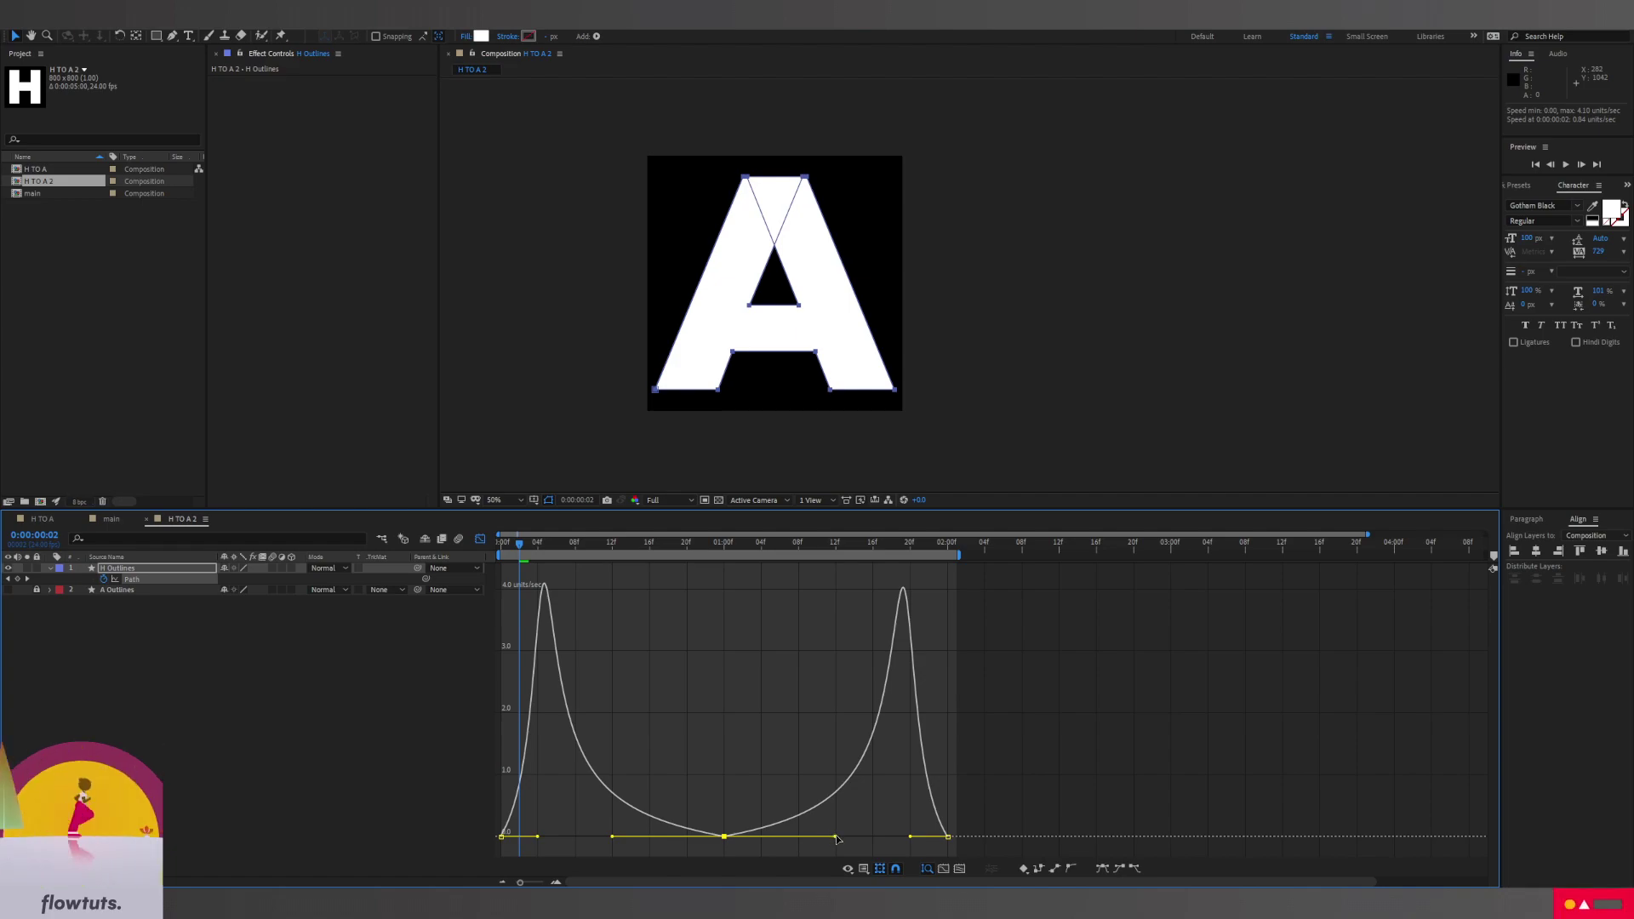
key(space)
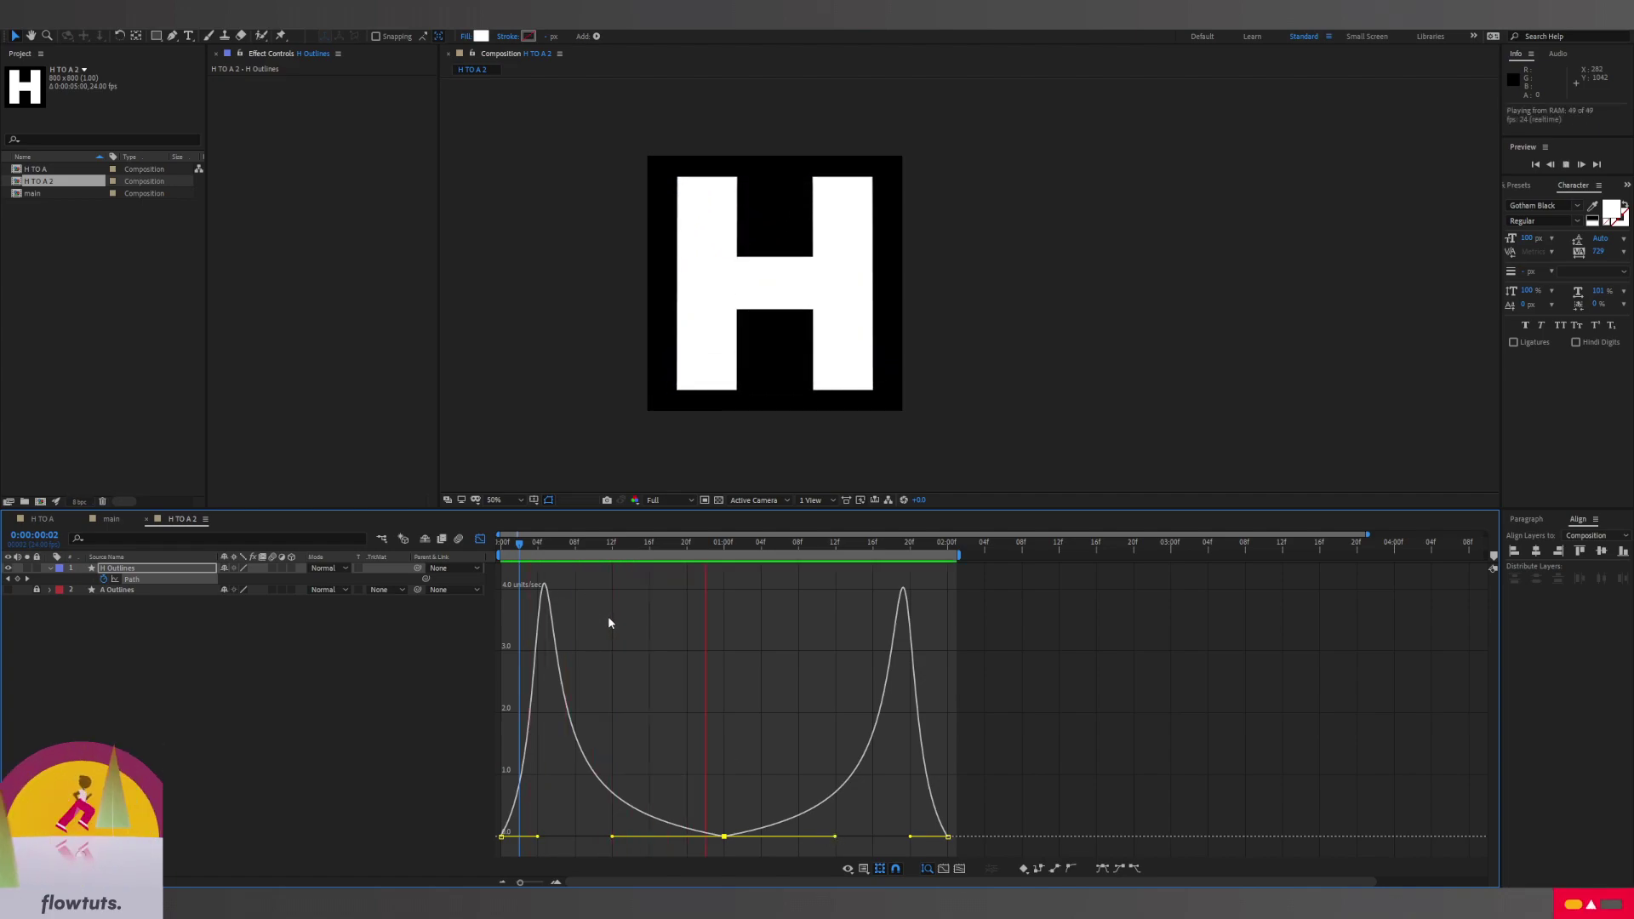
click(480, 539)
key(space)
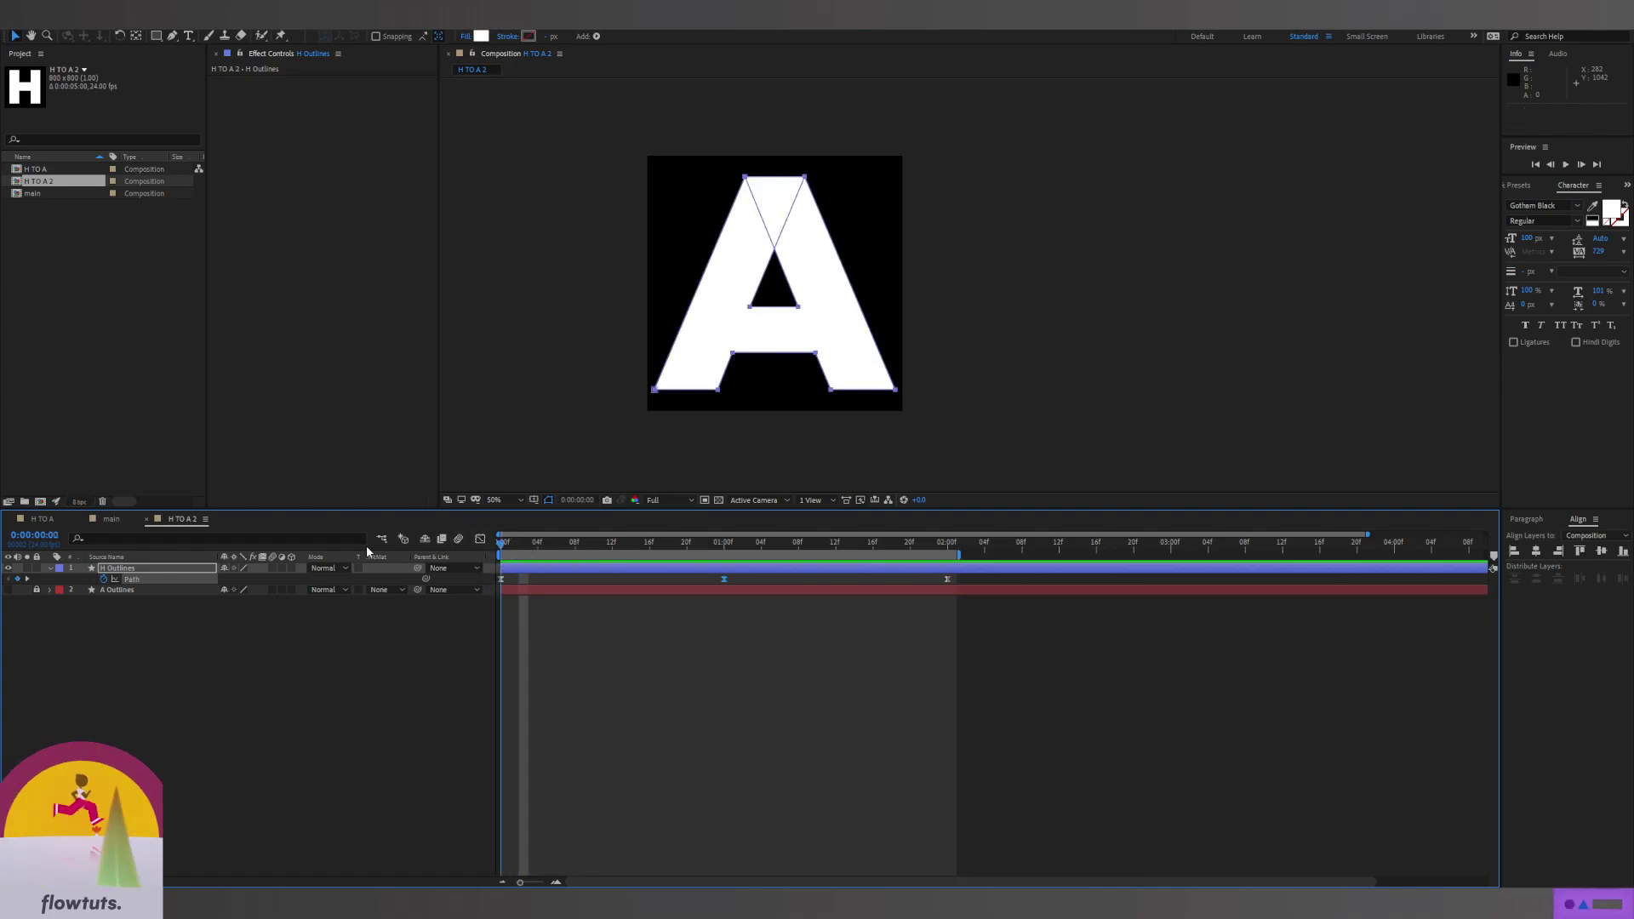
In the main comp, select alternating letter layers and replace their source with H TO A 2
click(111, 518)
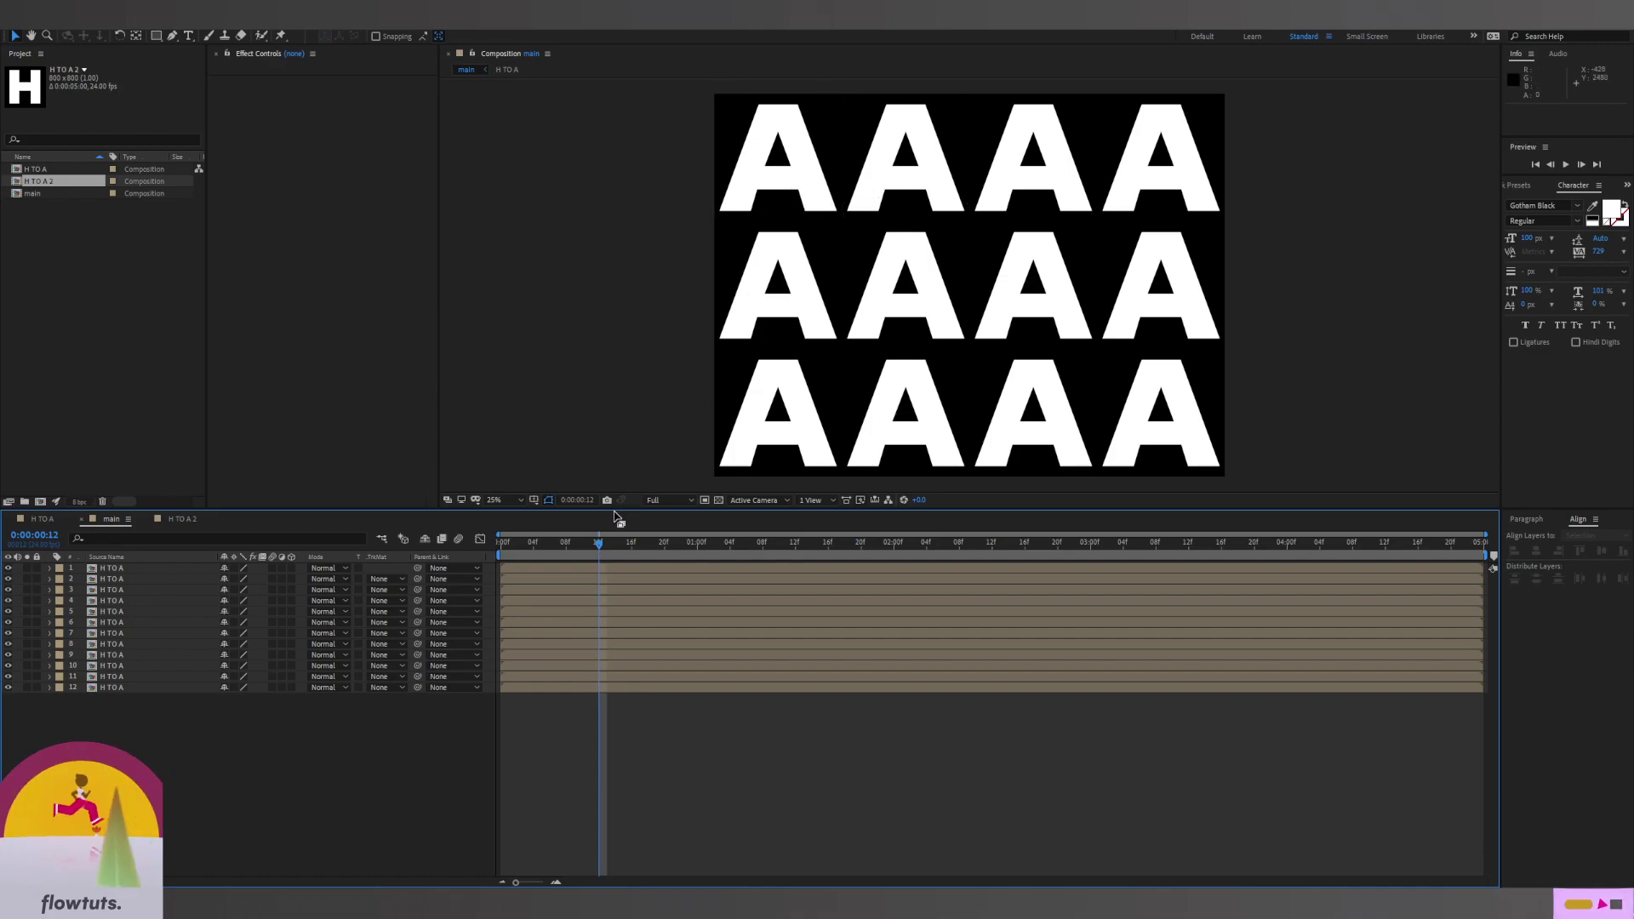
key(space)
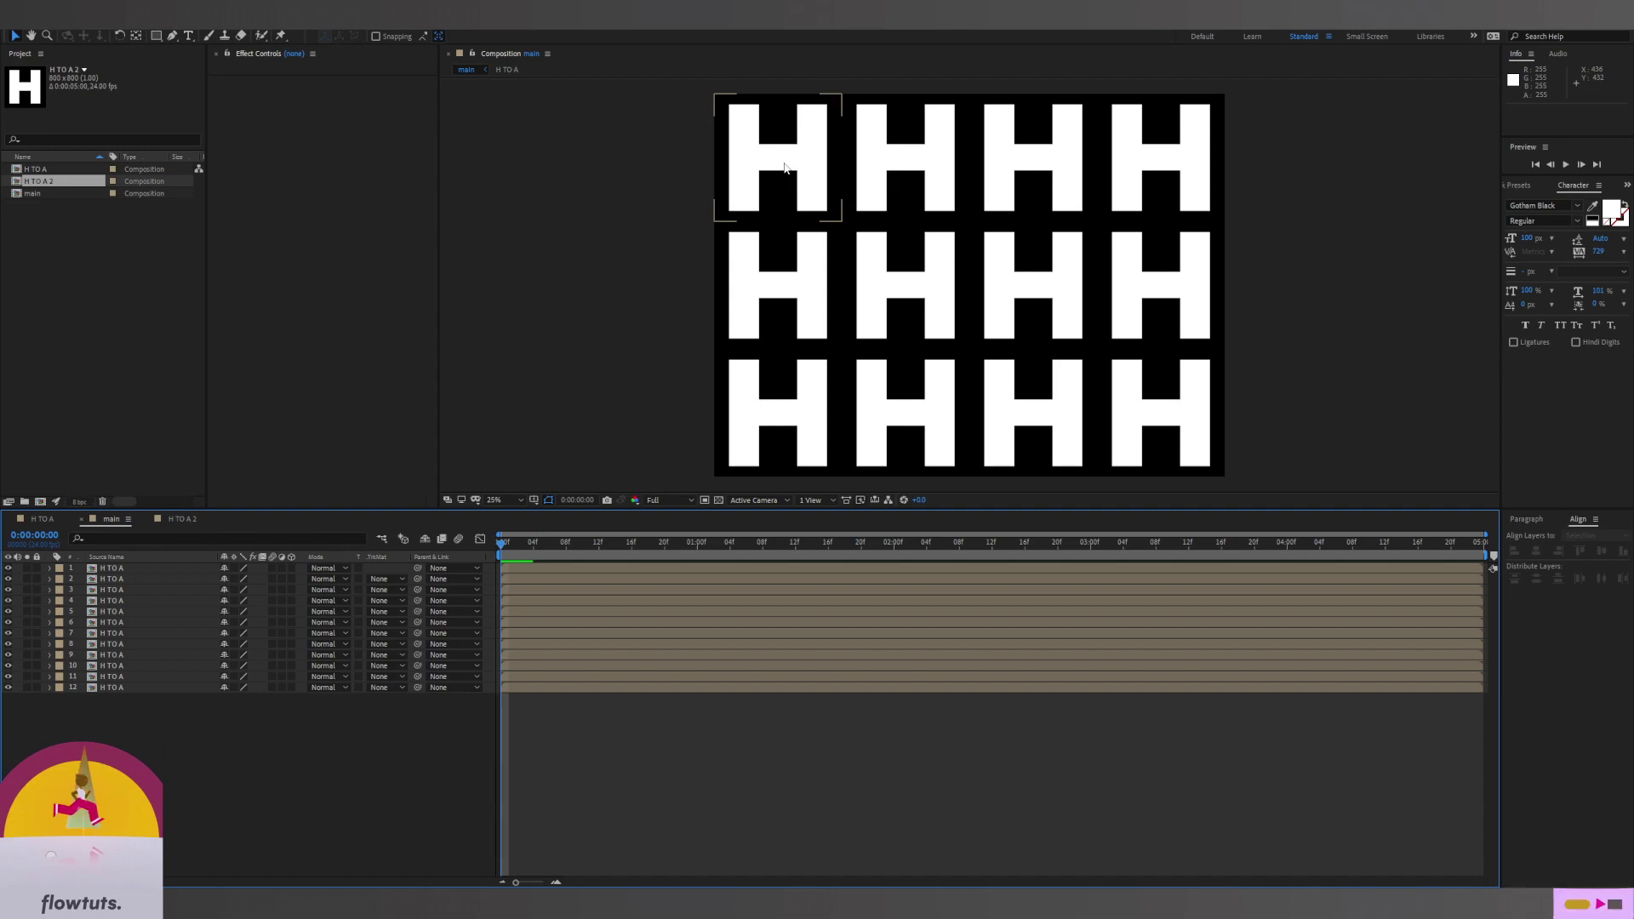
click(784, 167)
shift+click(856, 324)
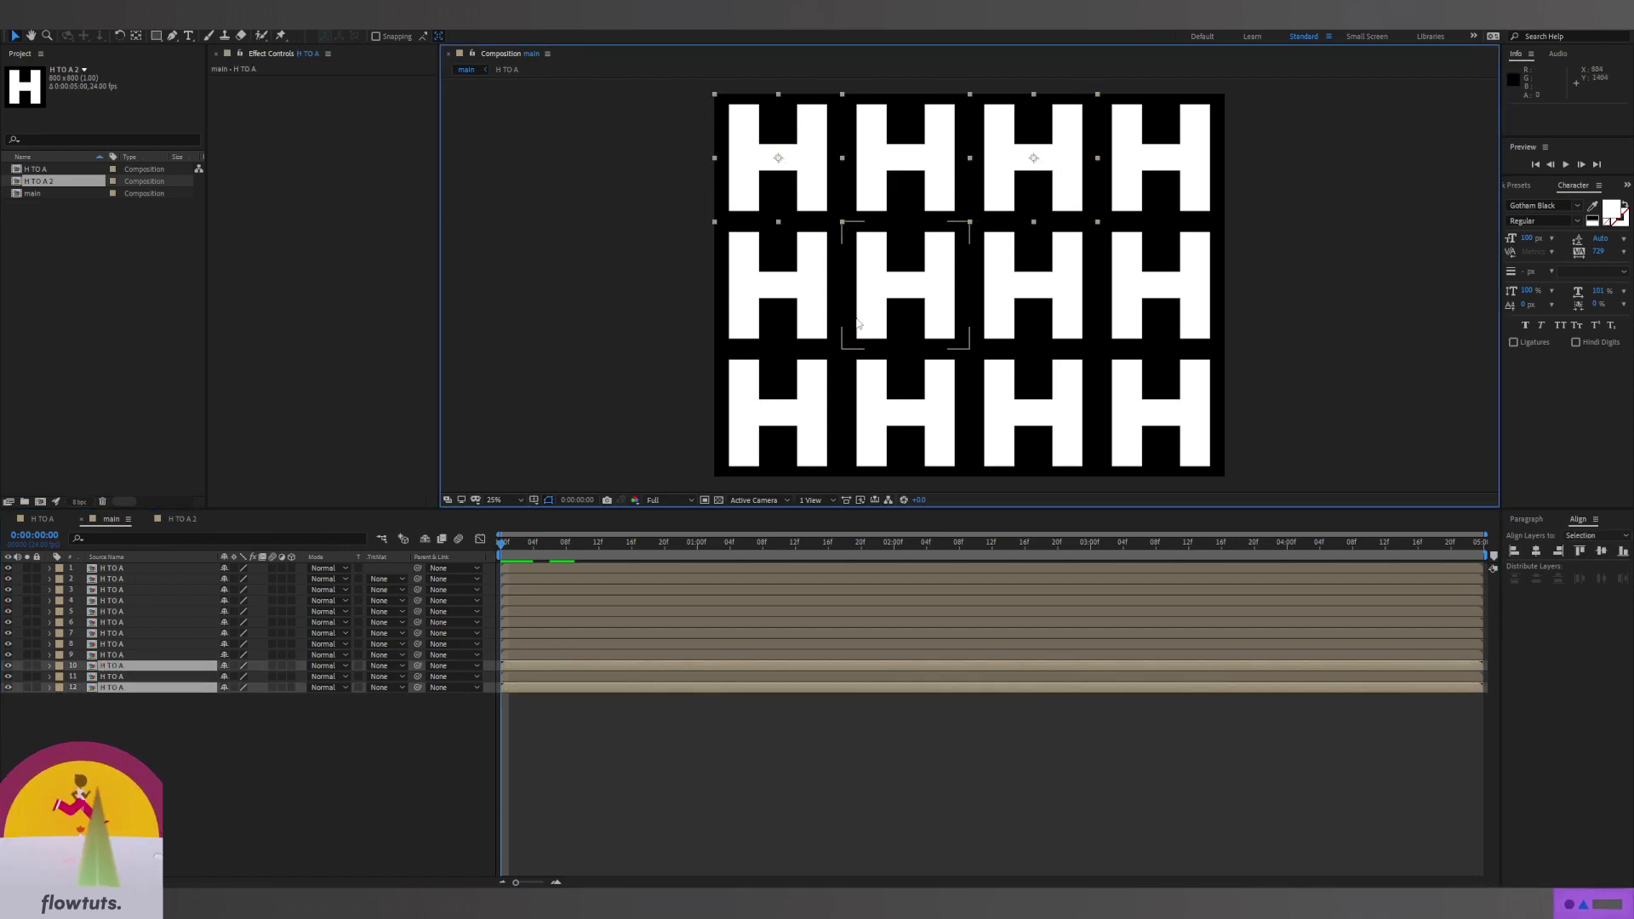
shift+click(1090, 290)
shift+click(1123, 306)
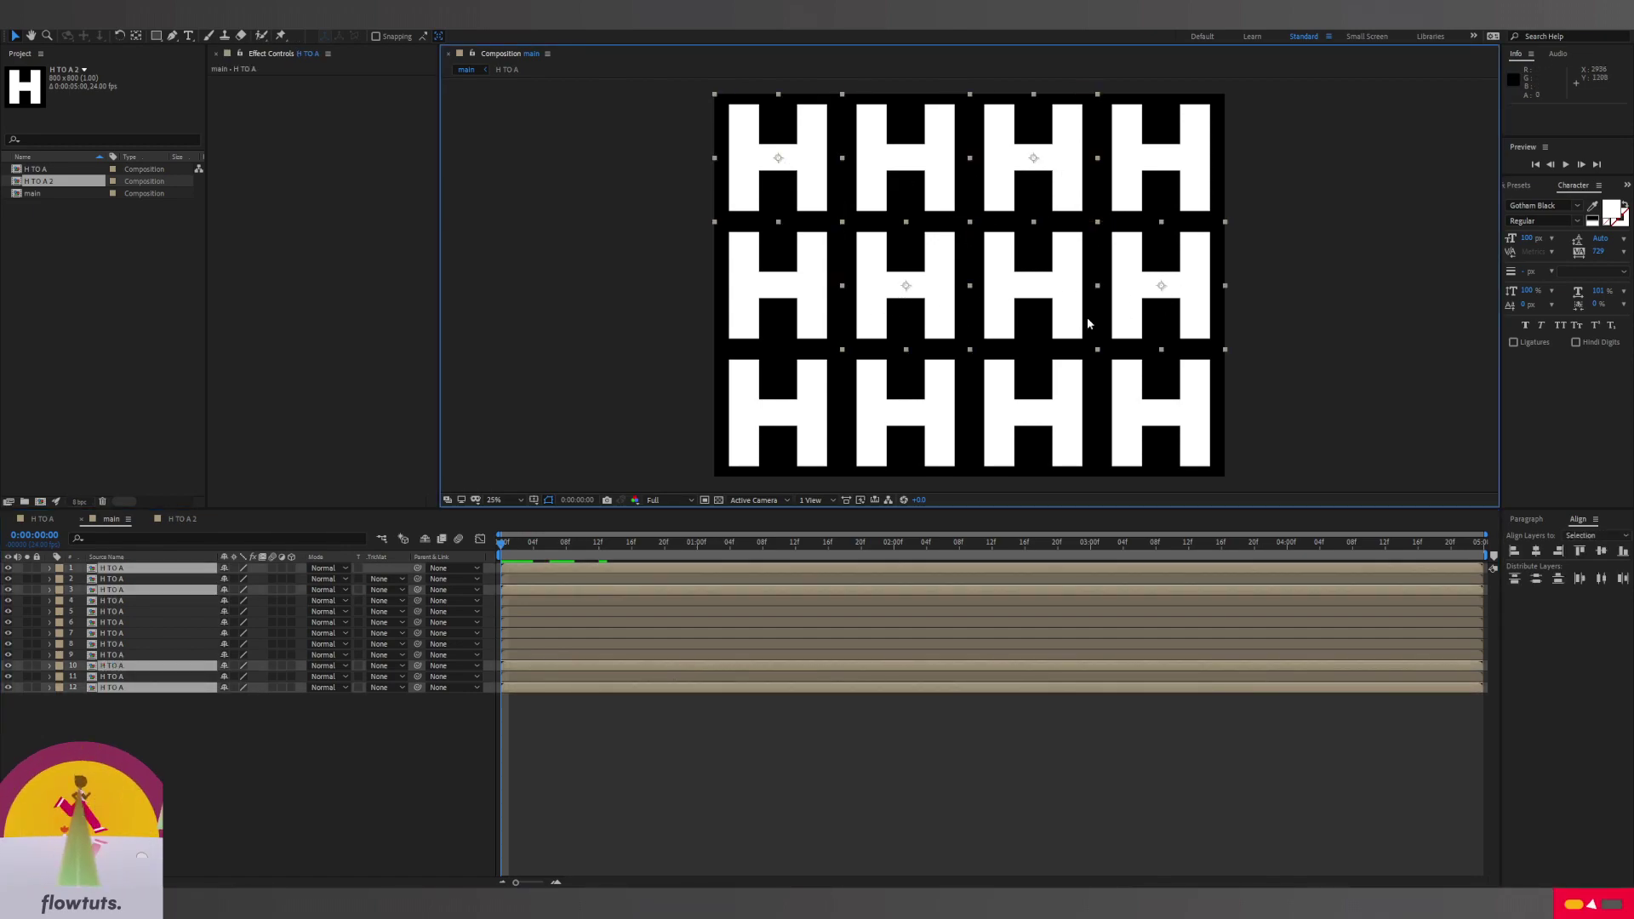
shift+click(780, 405)
shift+click(988, 455)
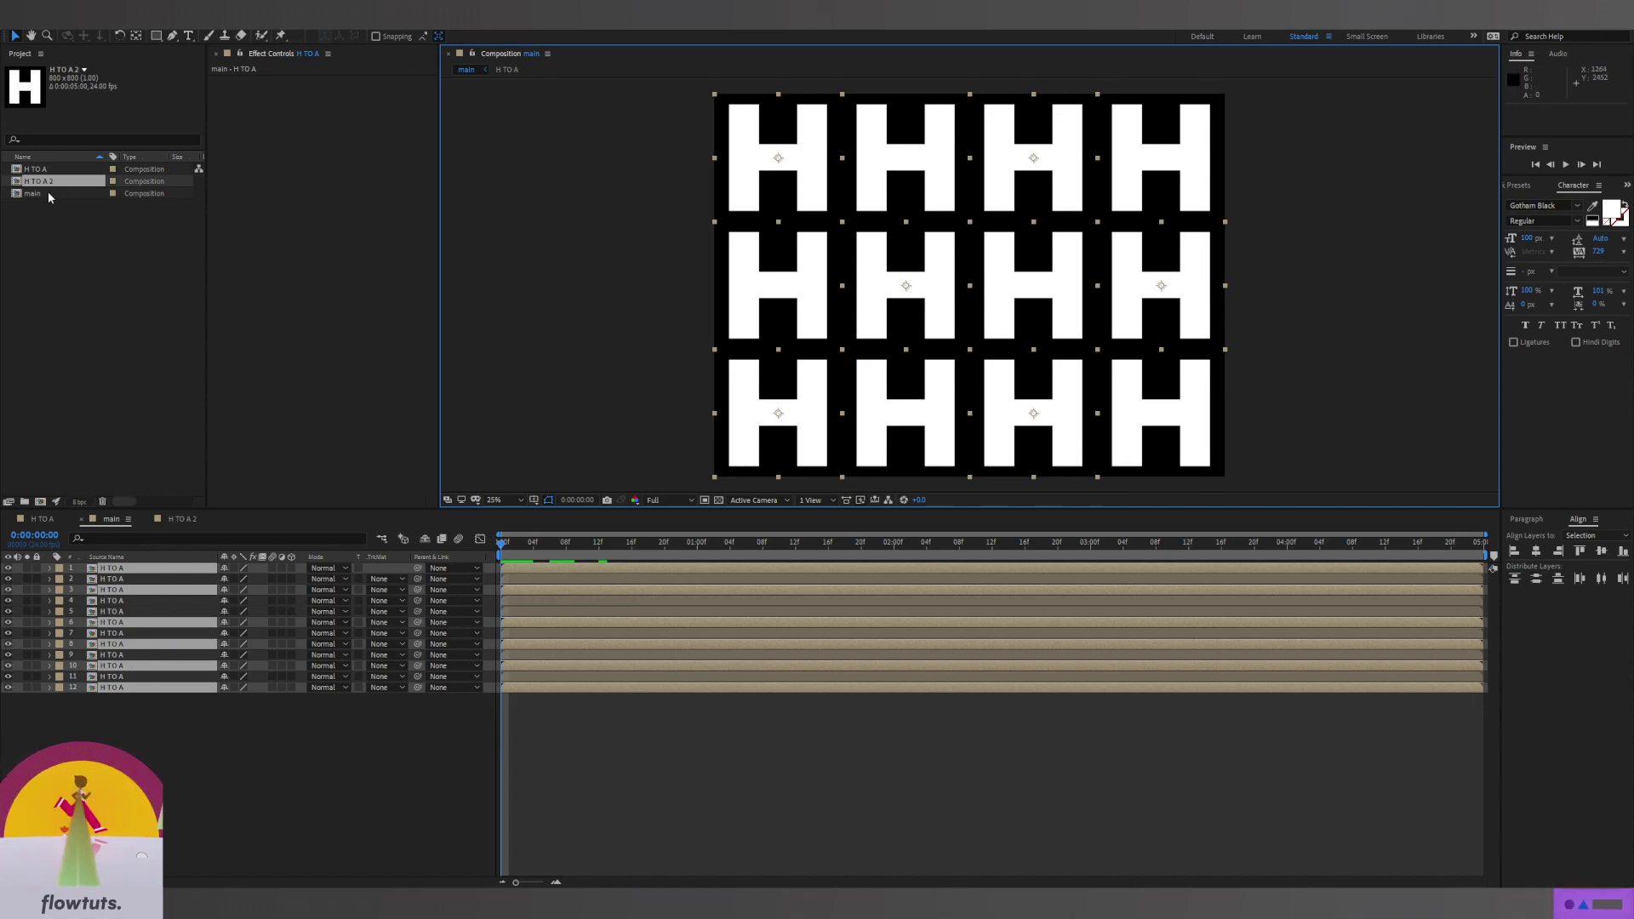
drag(42, 183, 78, 261)
drag(78, 319, 124, 576)
End the main comp's work area at 0:00:02:00, preview it, and scrub to 0:00:01:06
click(638, 326)
key(comma)
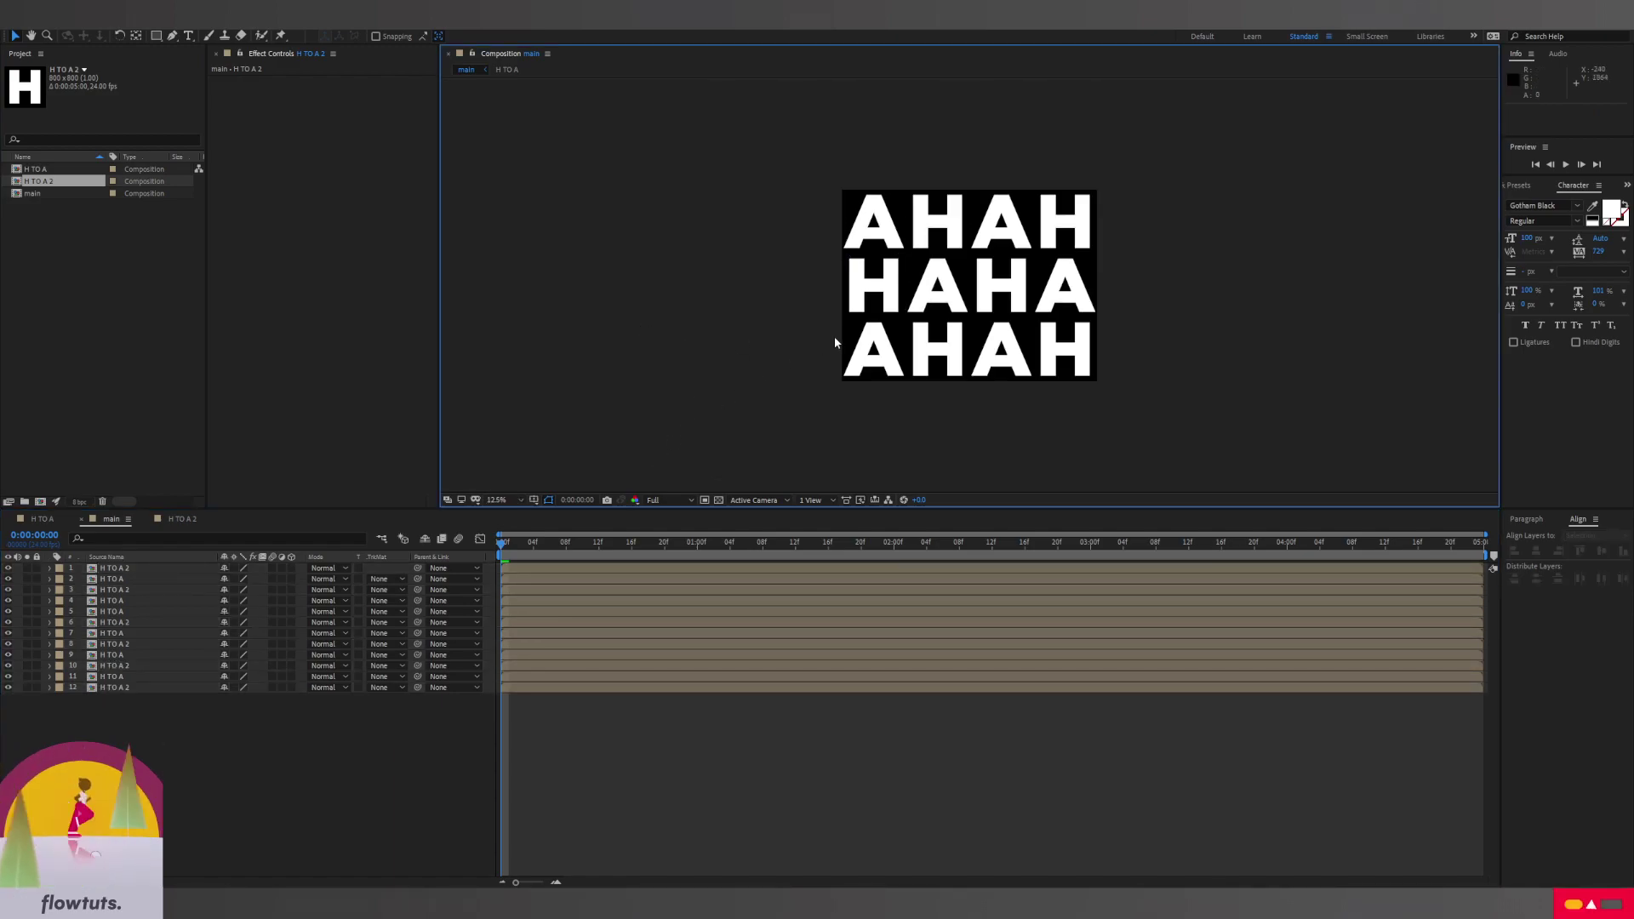
click(180, 519)
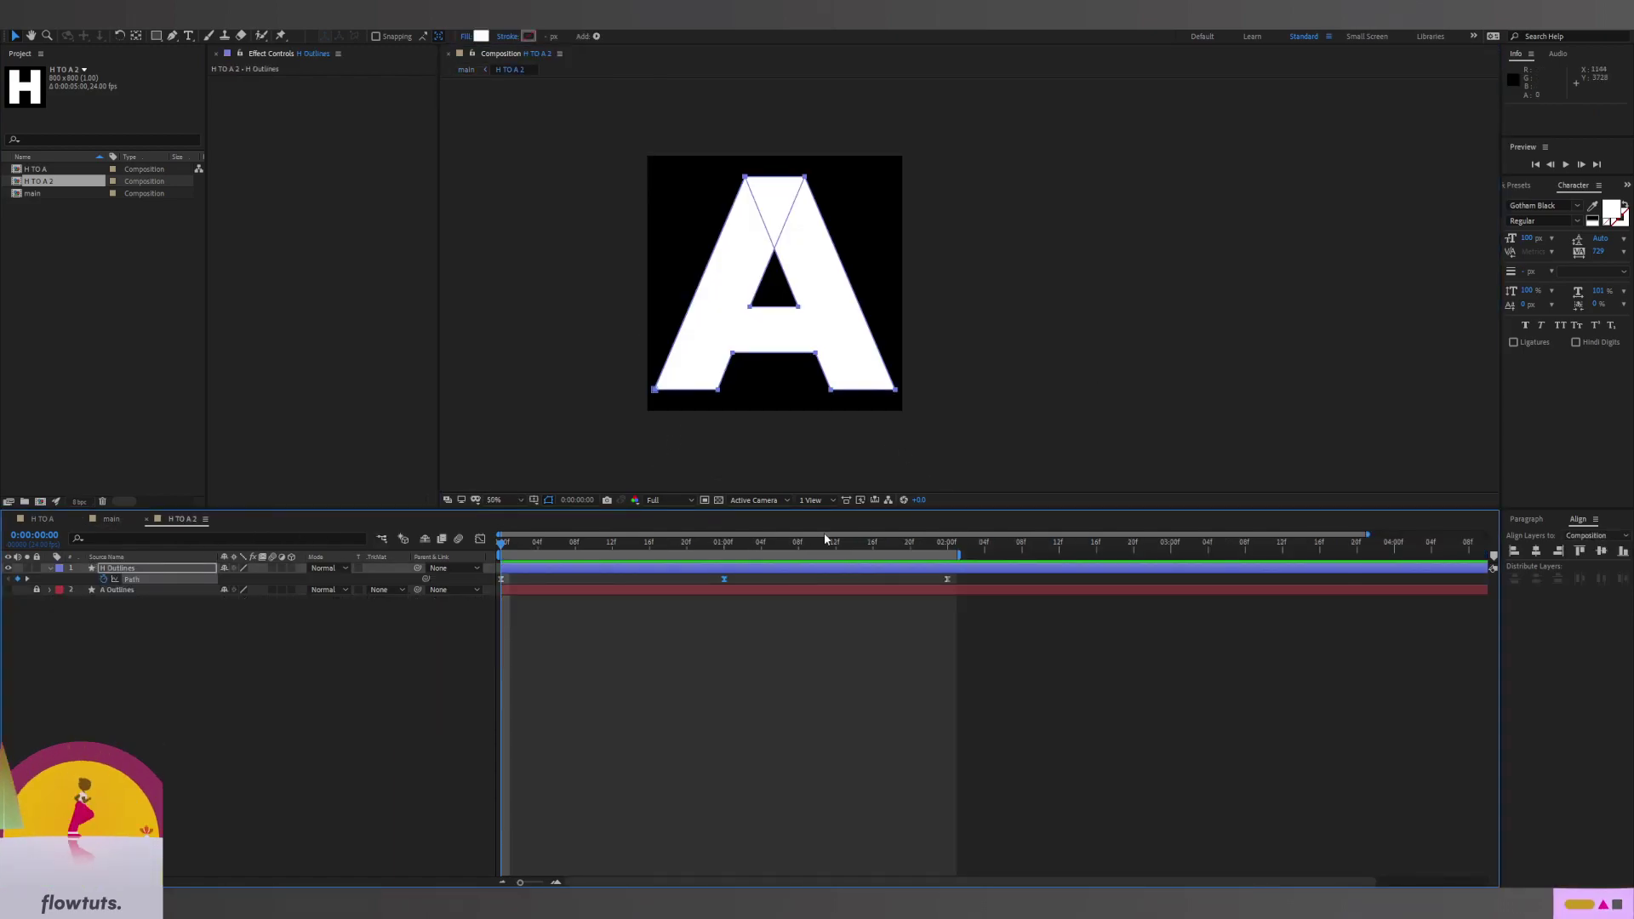
click(113, 519)
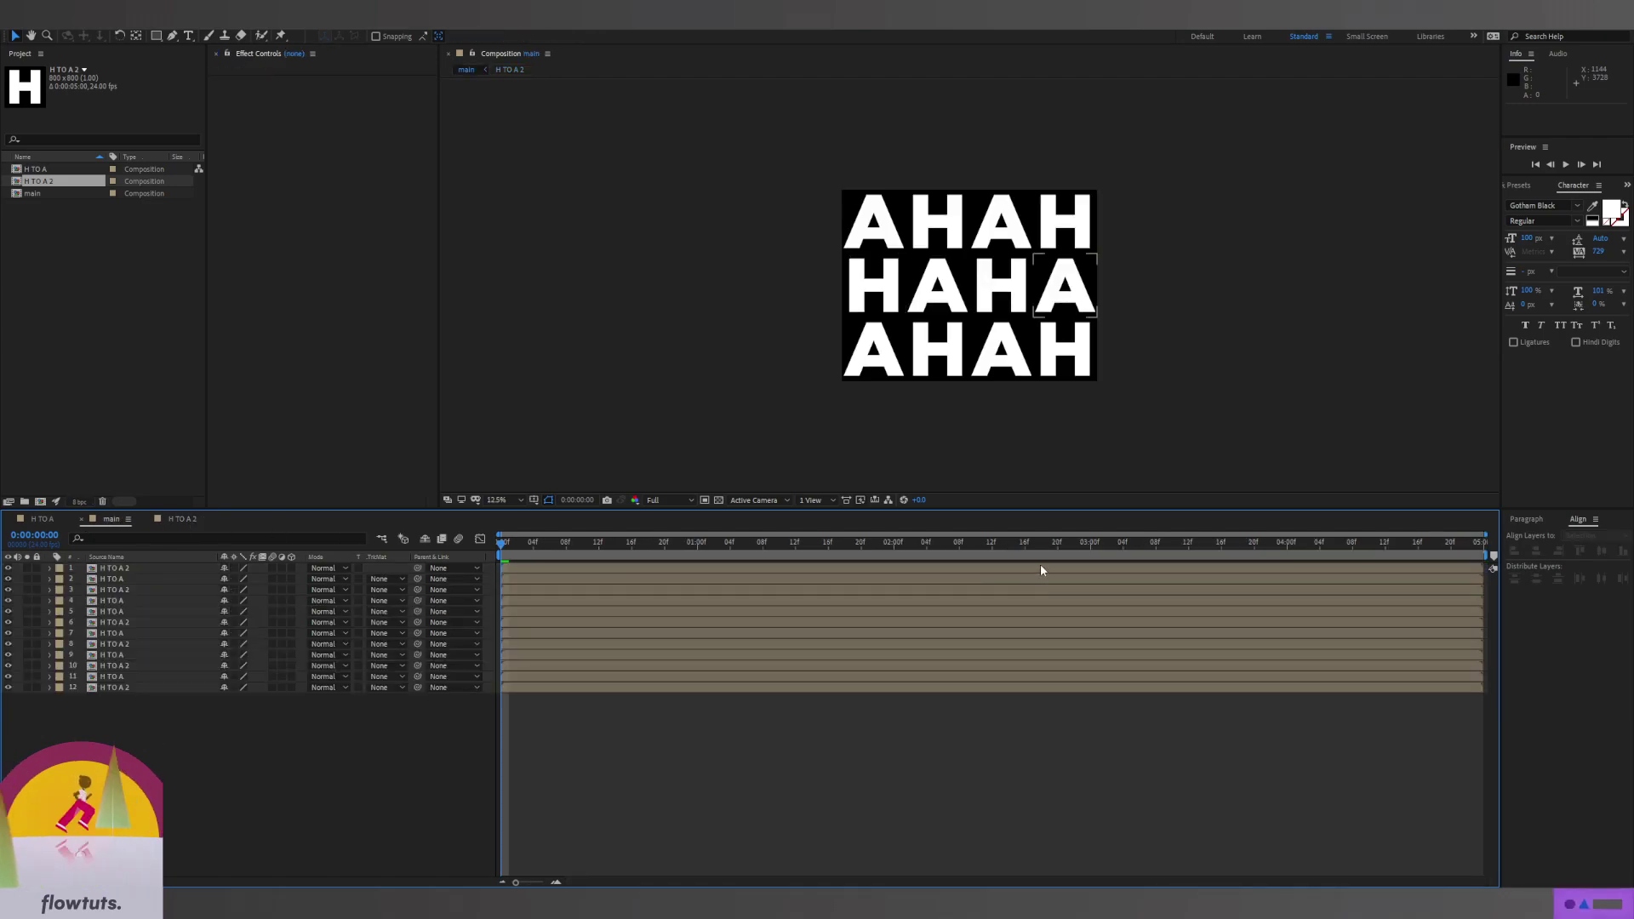
key(n)
key(space)
key(space)
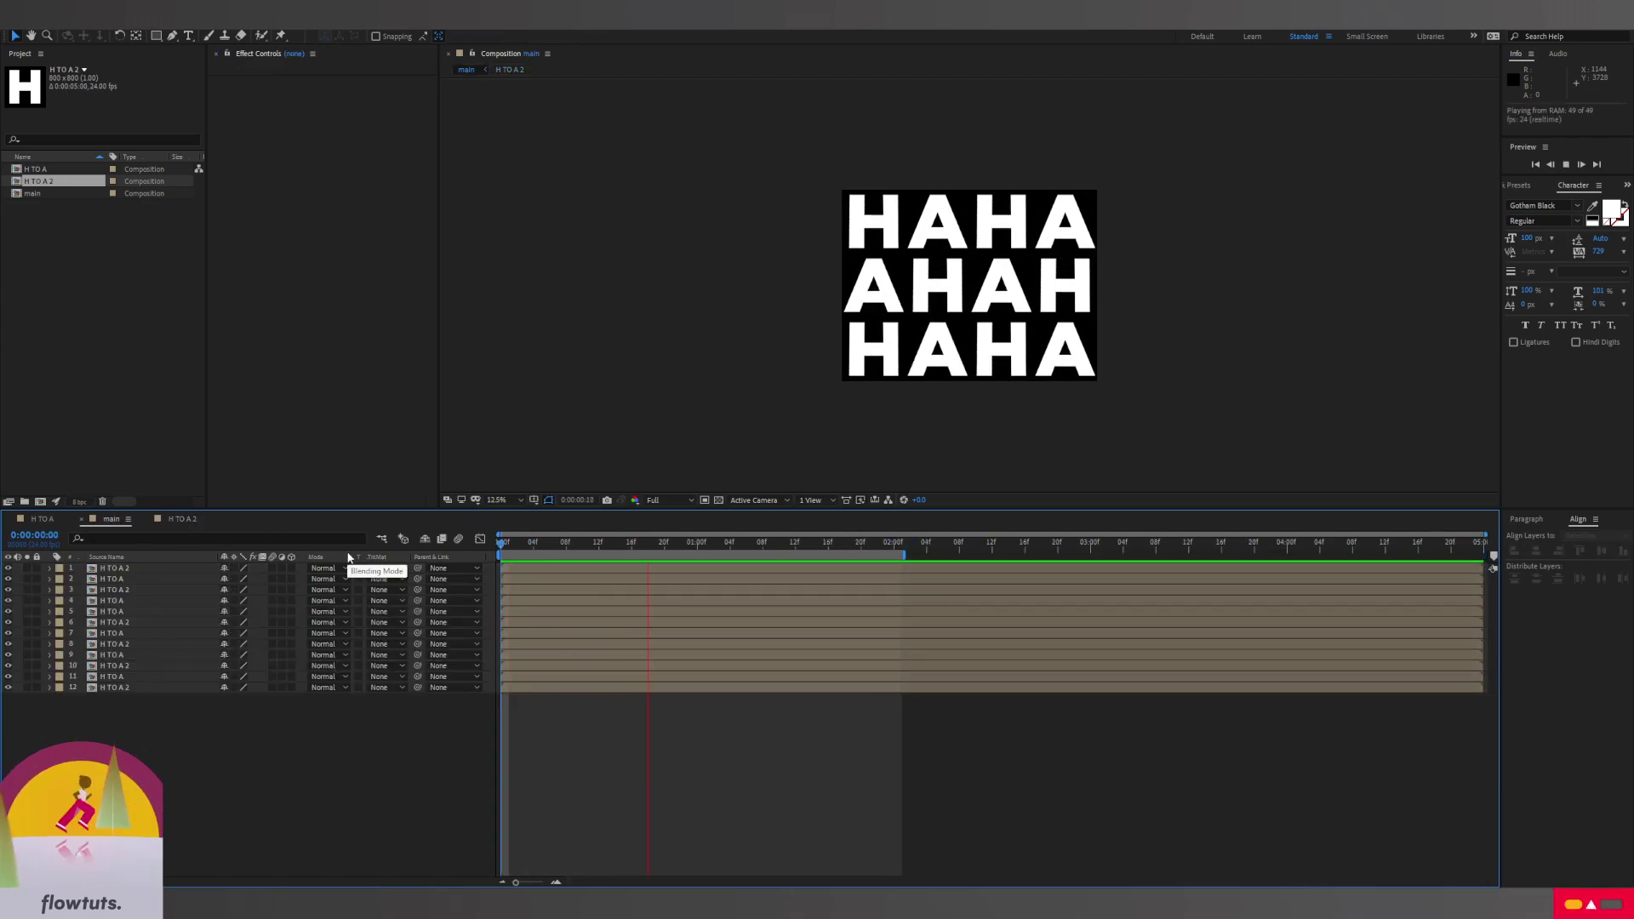
key(period)
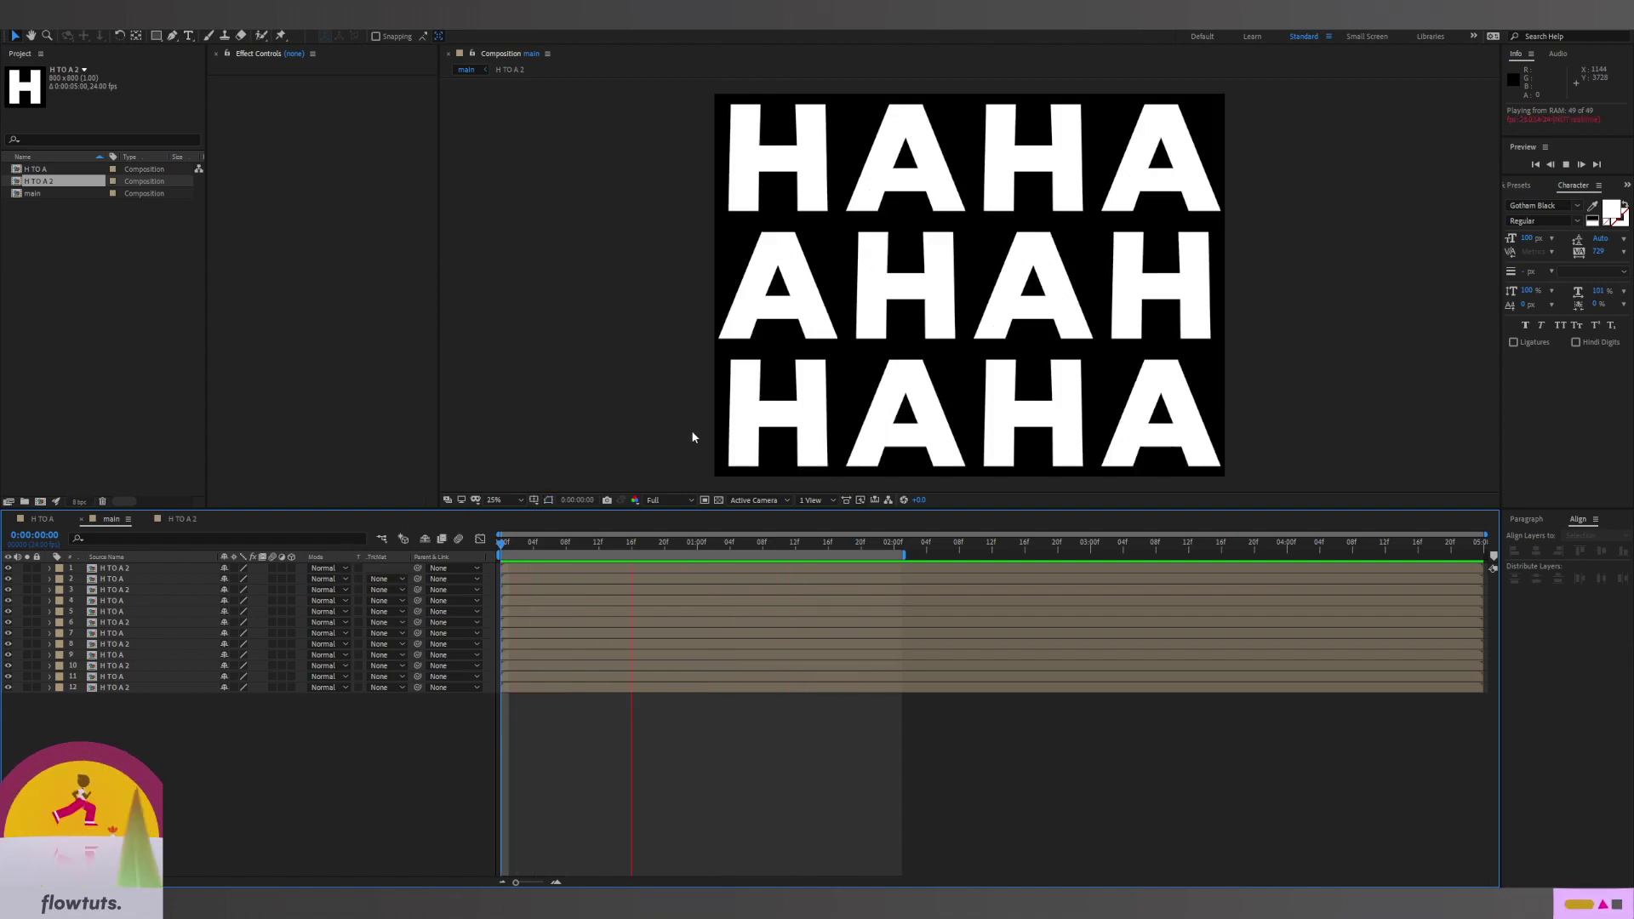
drag(576, 542, 746, 542)
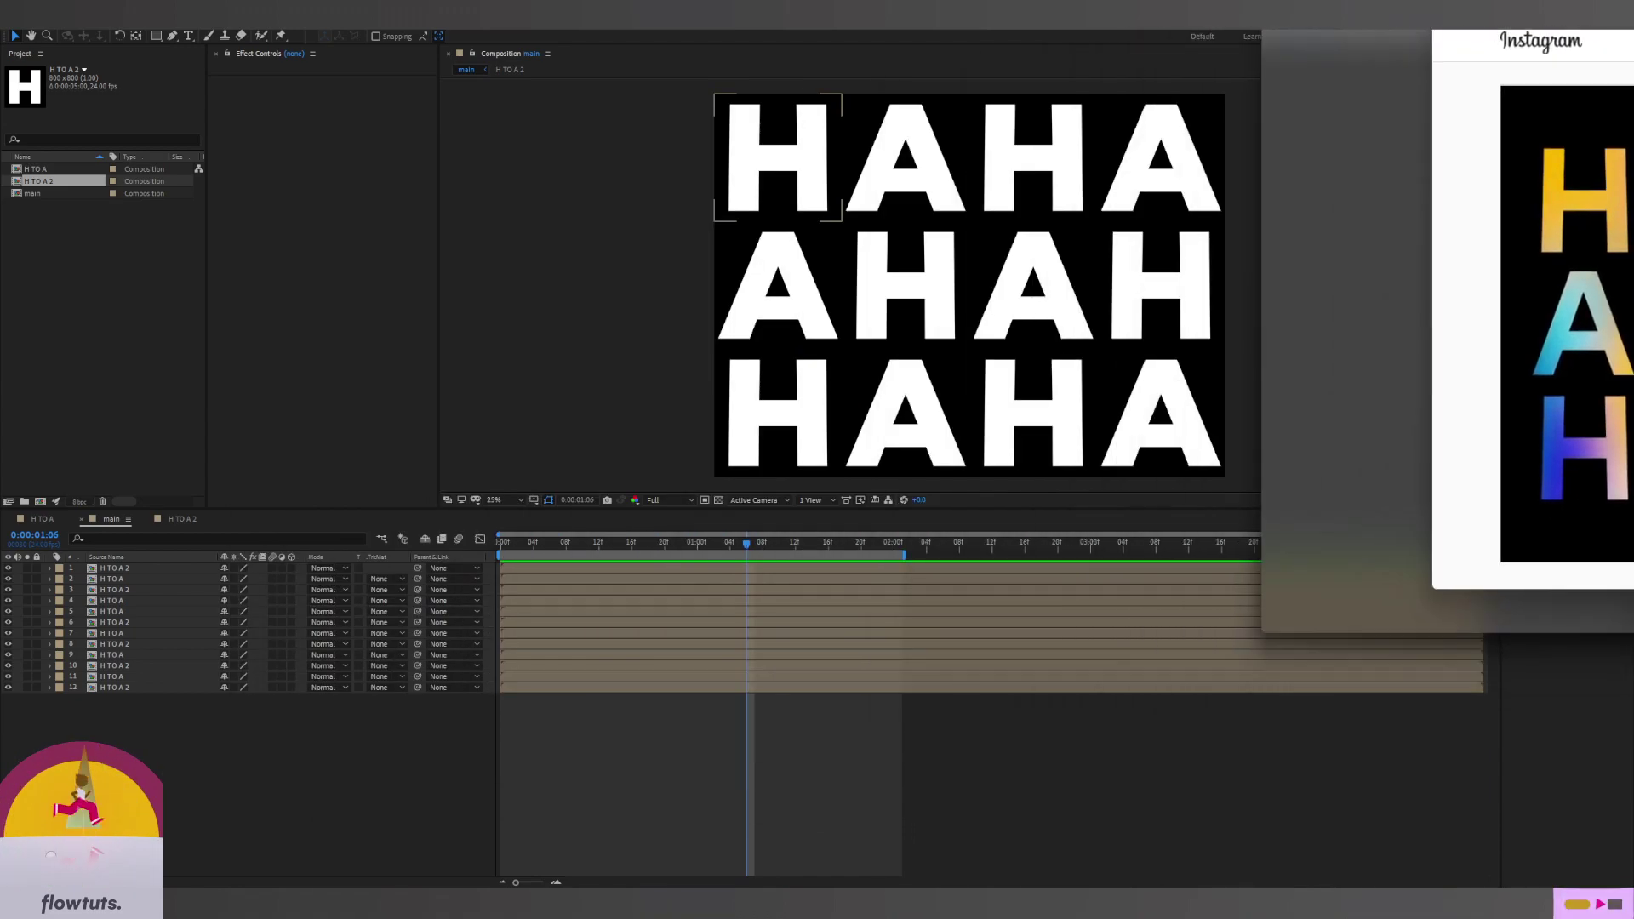
drag(204, 707, 119, 574)
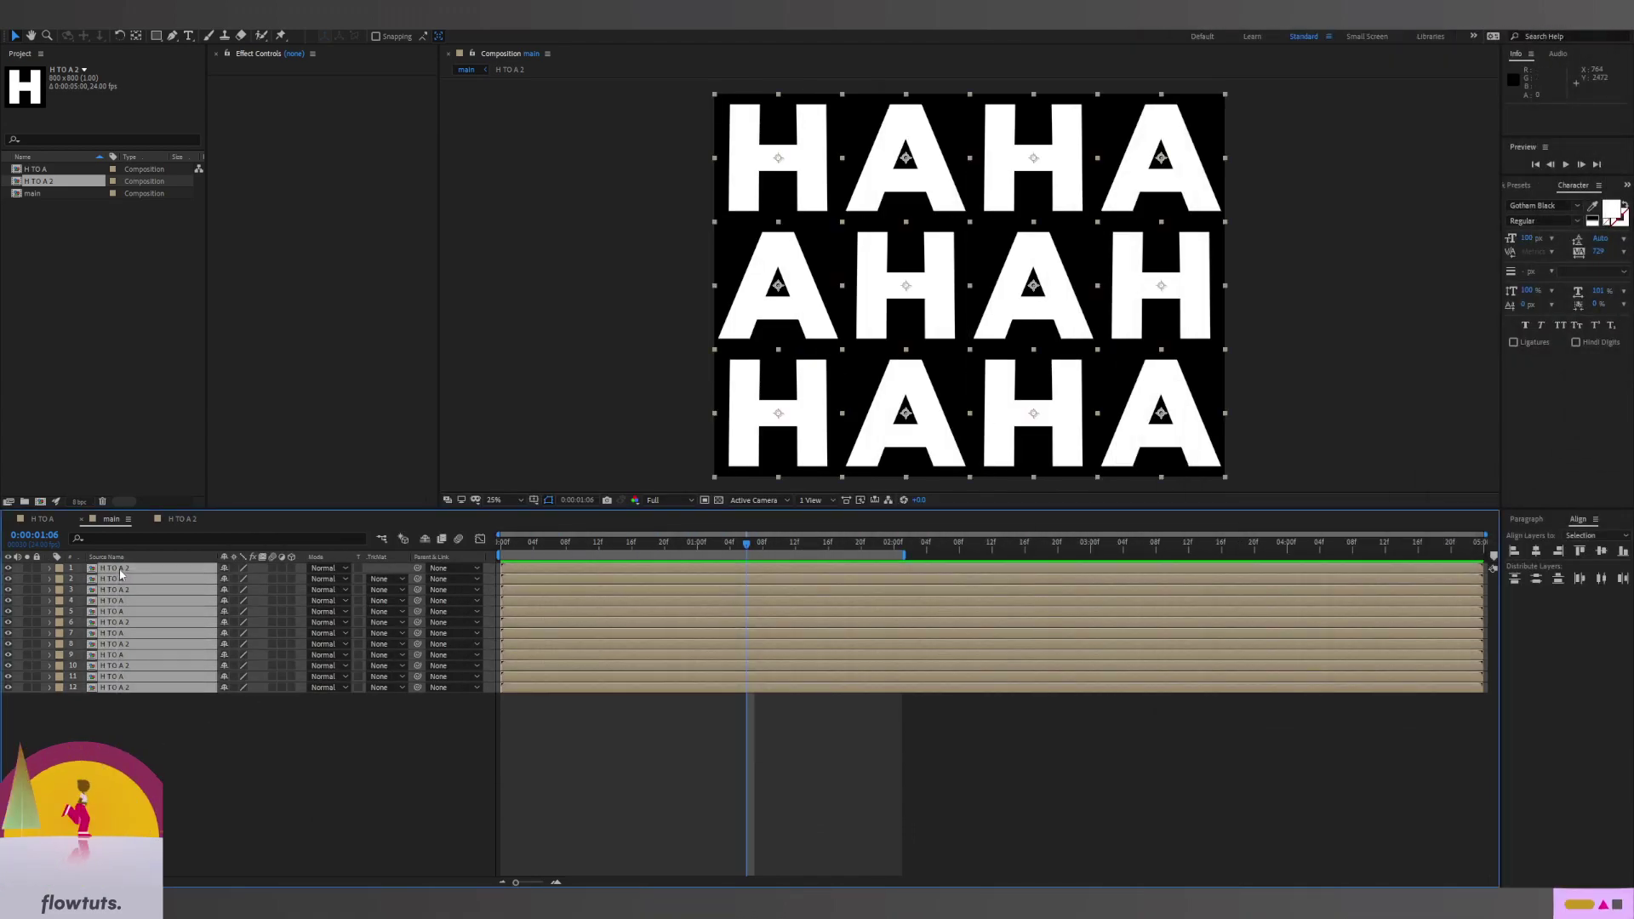
Pre-compose the twelve letter layers into a precomp named ALLLL
right_click(138, 634)
click(187, 558)
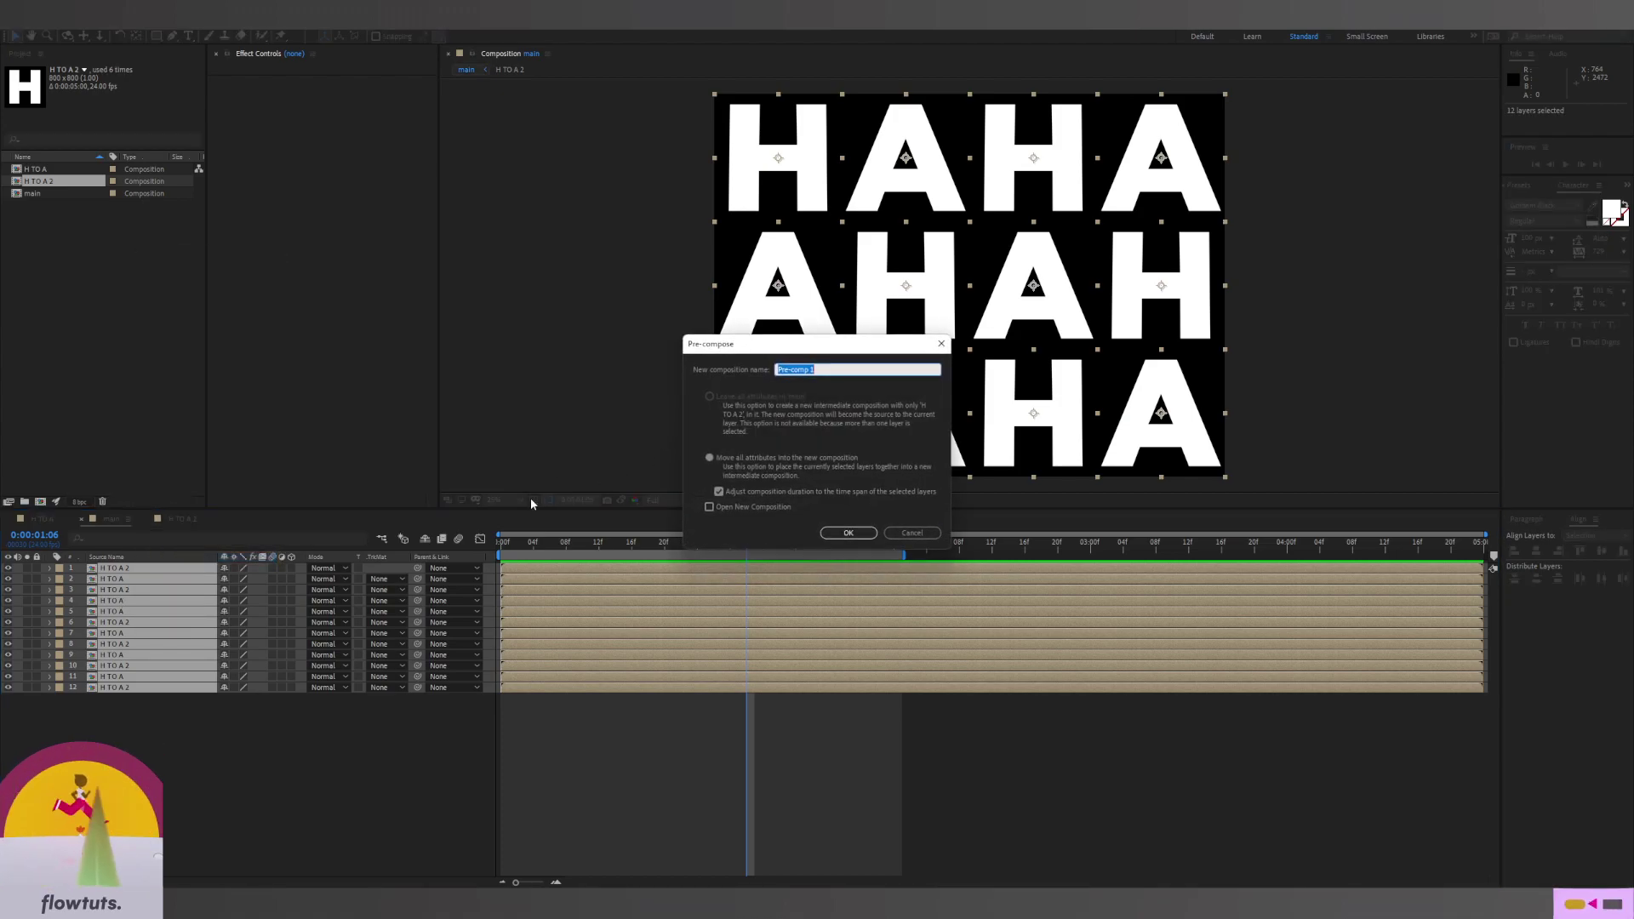
text(ALLLL)
key(Return)
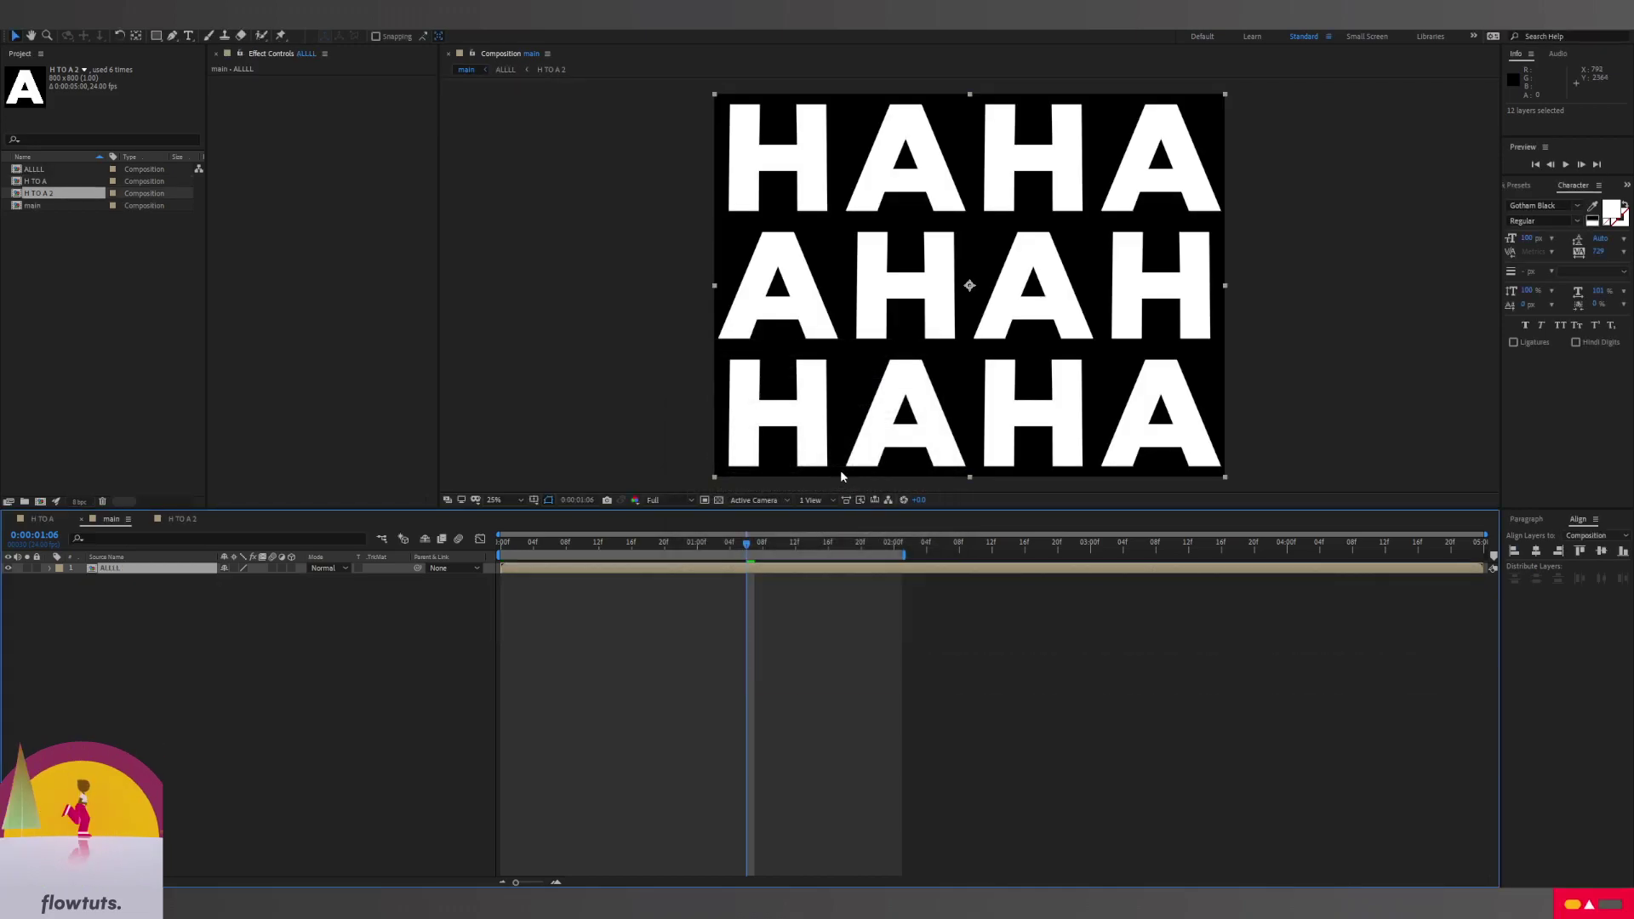
Create a new composition named BG from the Project panel
click(213, 669)
right_click(100, 298)
click(185, 306)
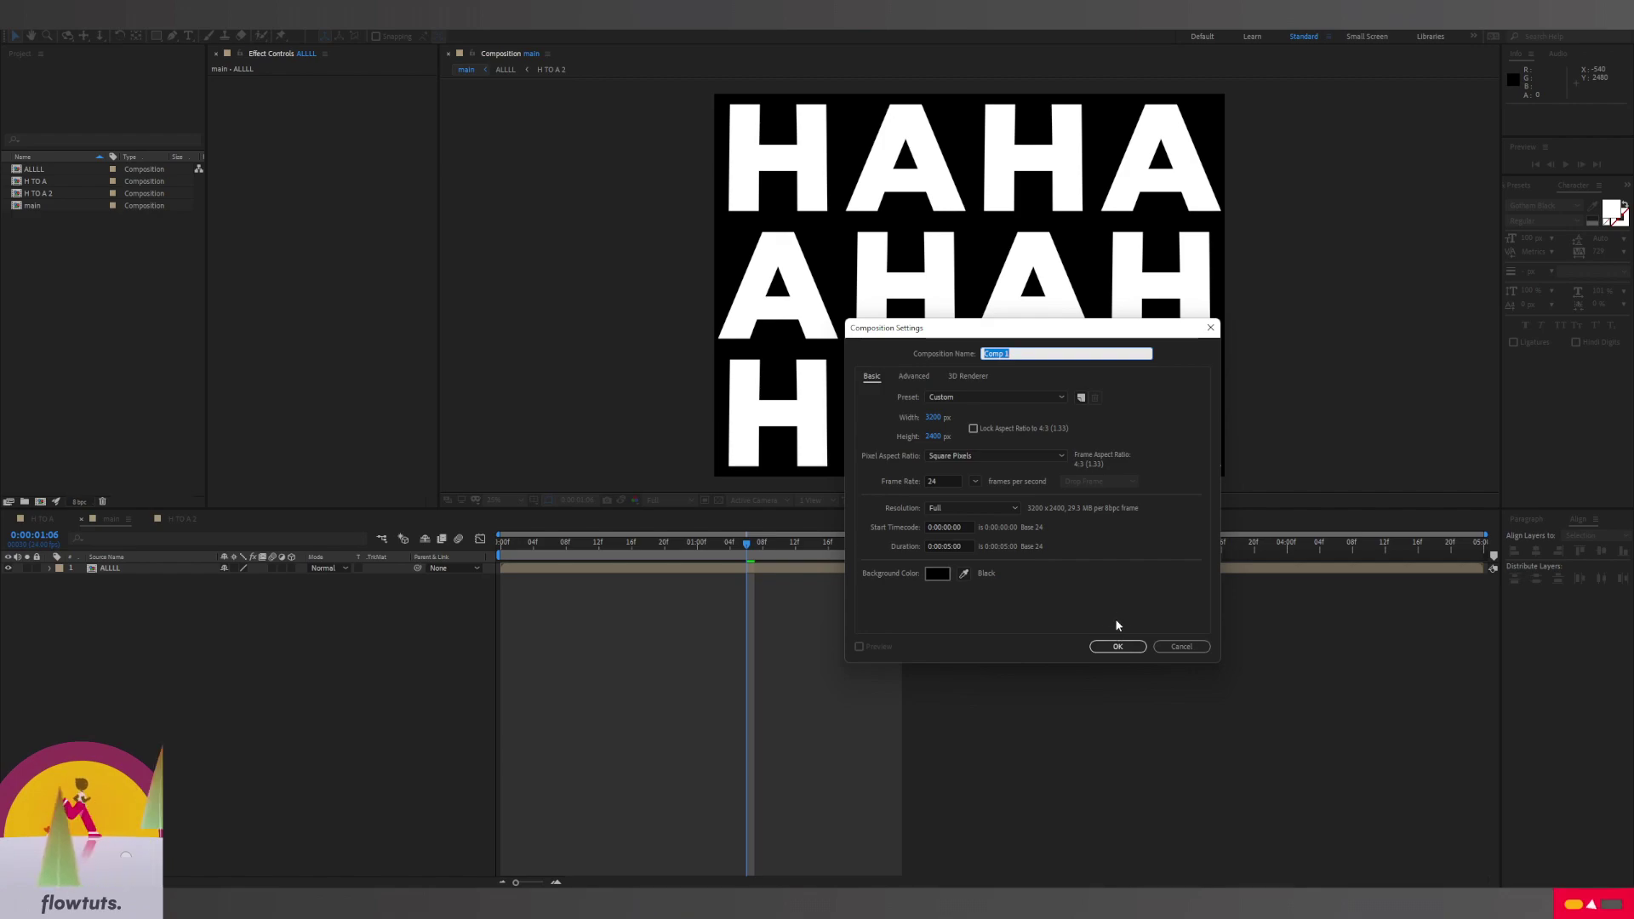
text(BG)
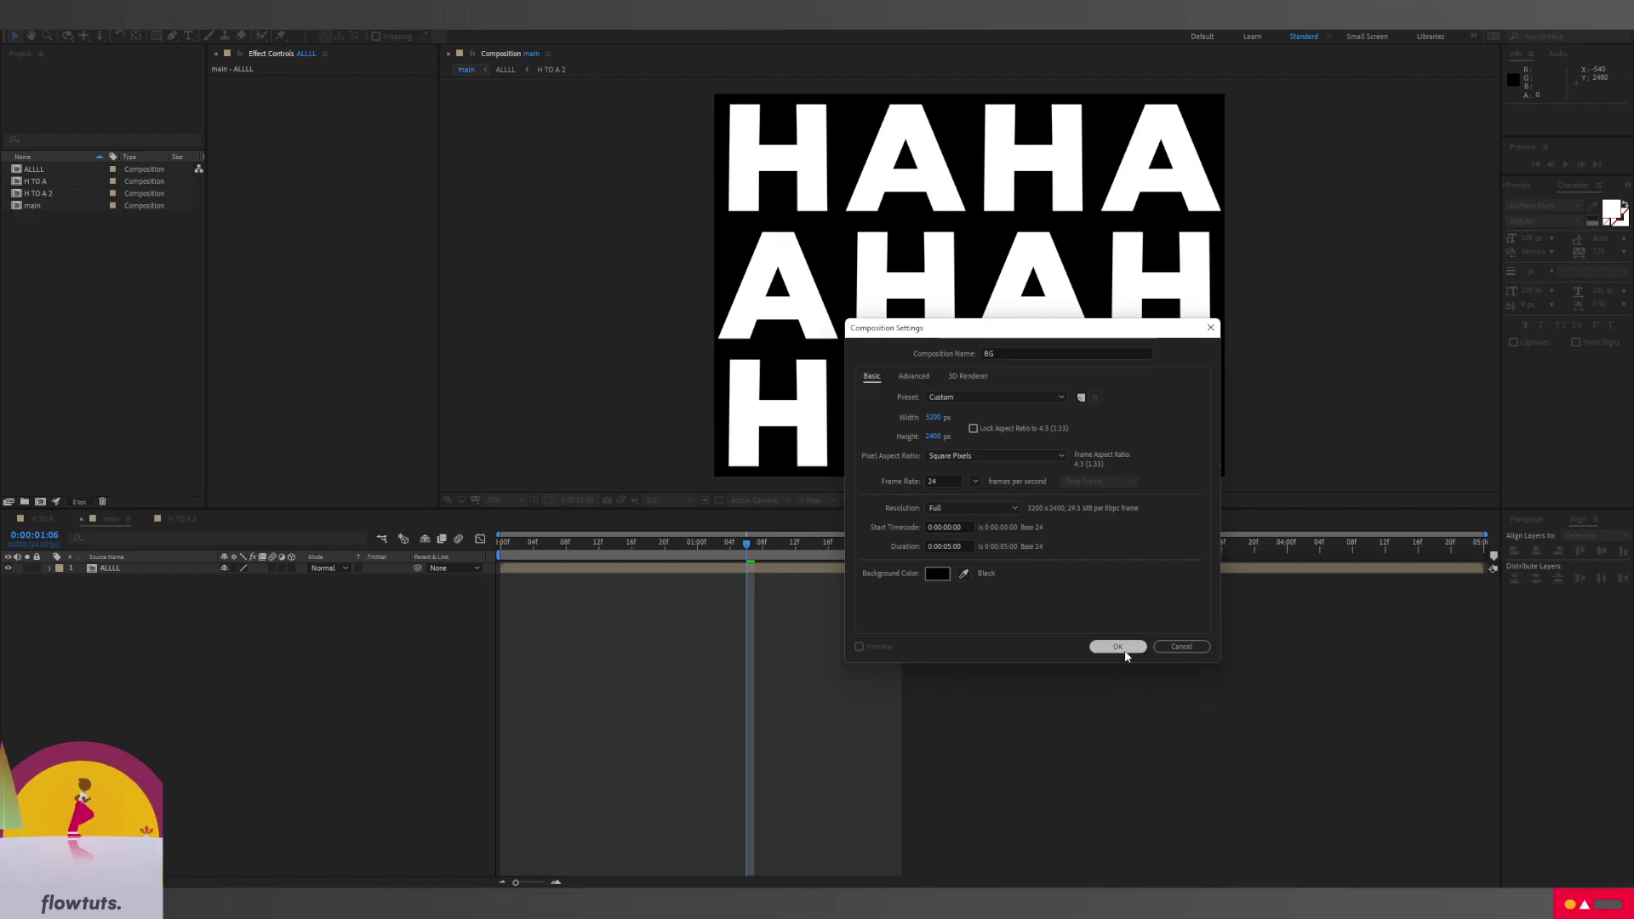
click(1117, 647)
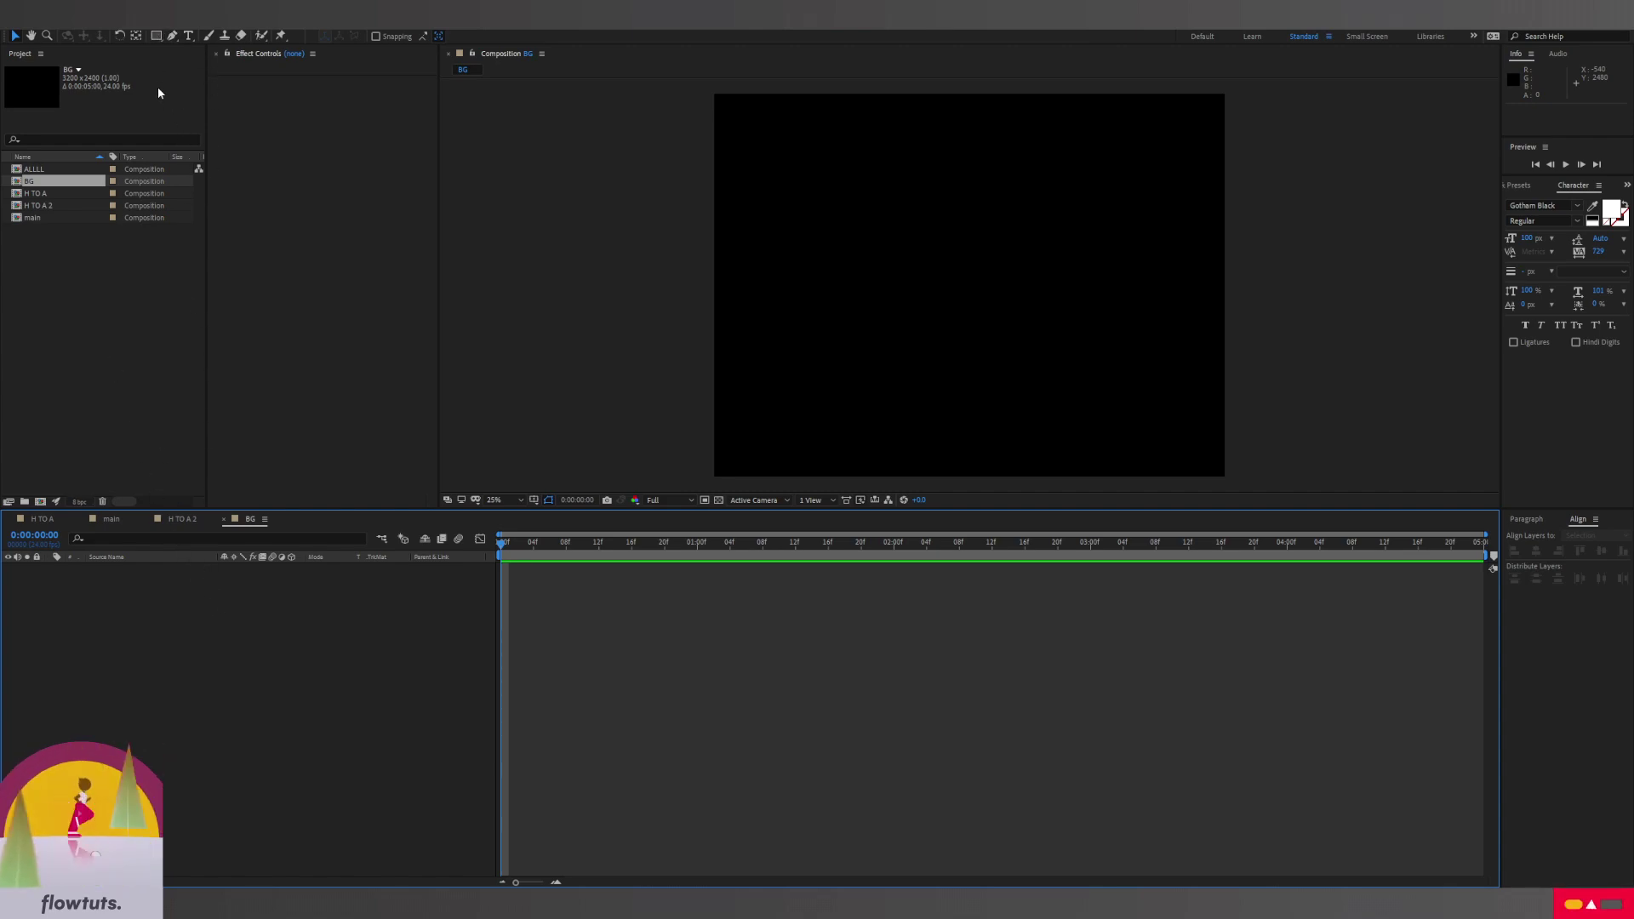
Draw six red circles of varying sizes across the BG comp with the Ellipse tool
drag(156, 37, 275, 83)
drag(809, 260, 920, 372)
click(403, 645)
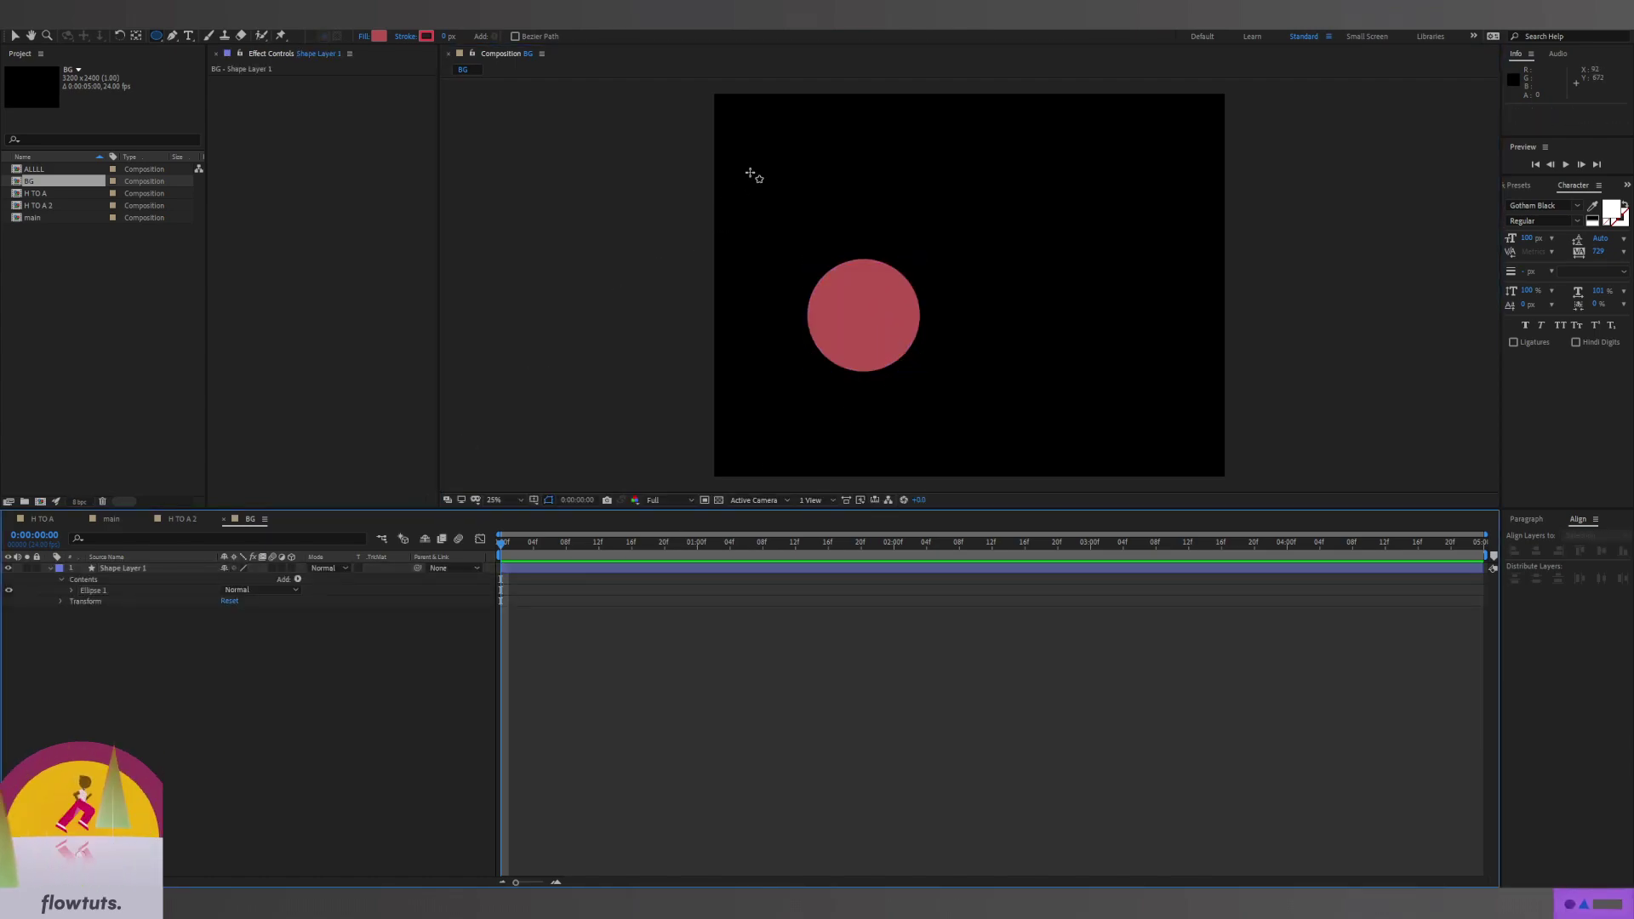
drag(758, 137, 828, 208)
click(627, 723)
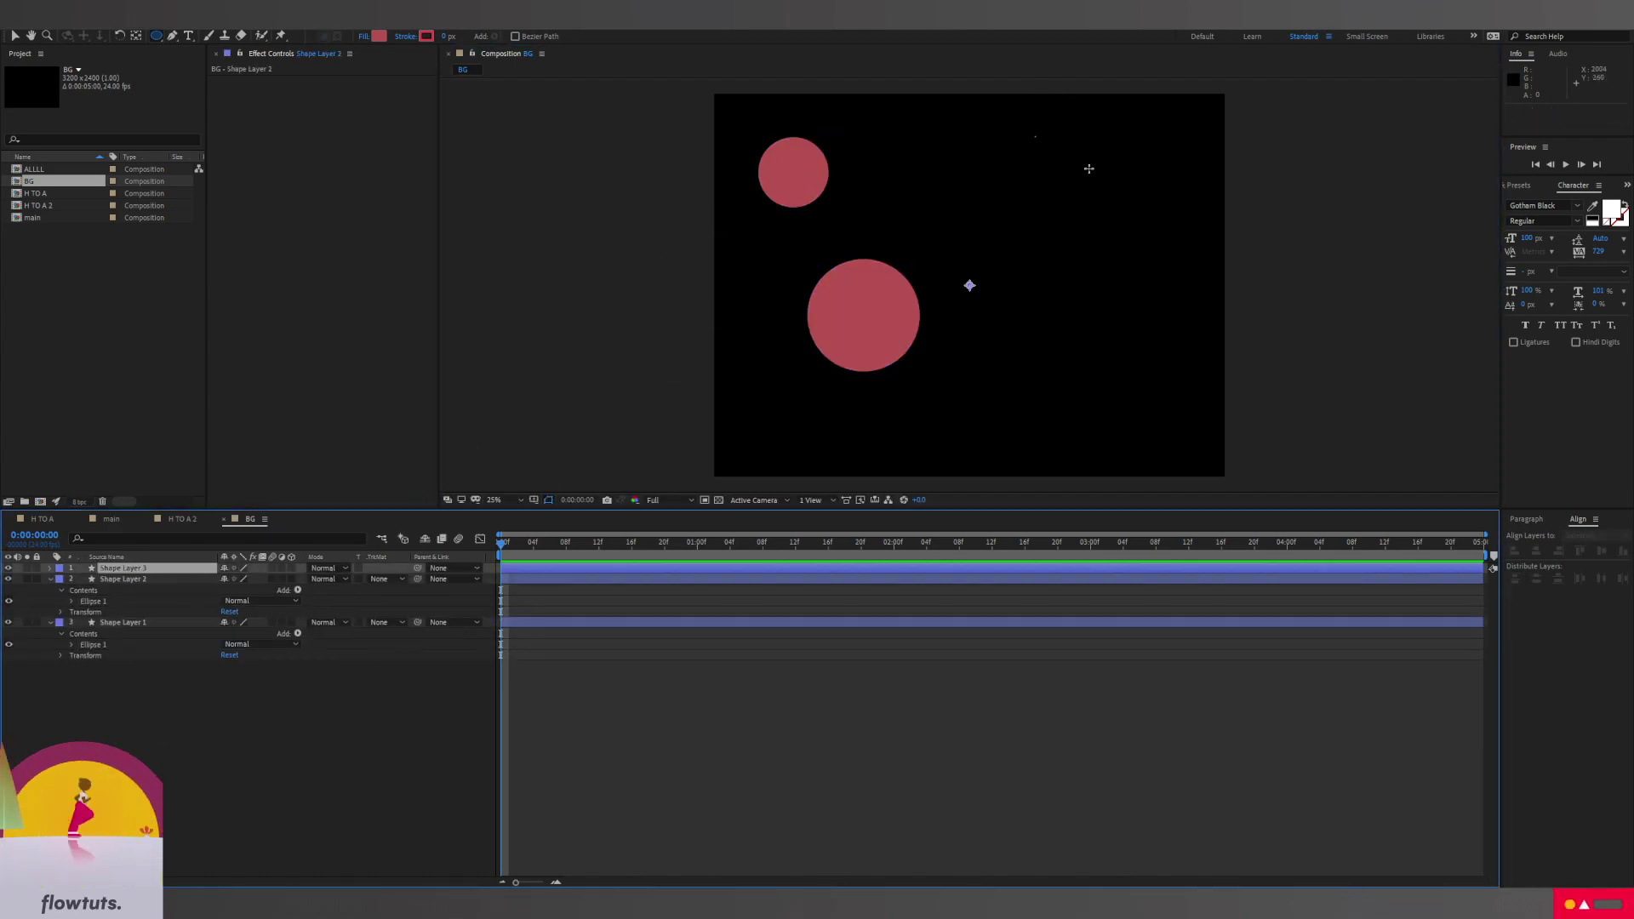
drag(1035, 136, 1207, 308)
click(292, 814)
drag(1024, 416, 1105, 498)
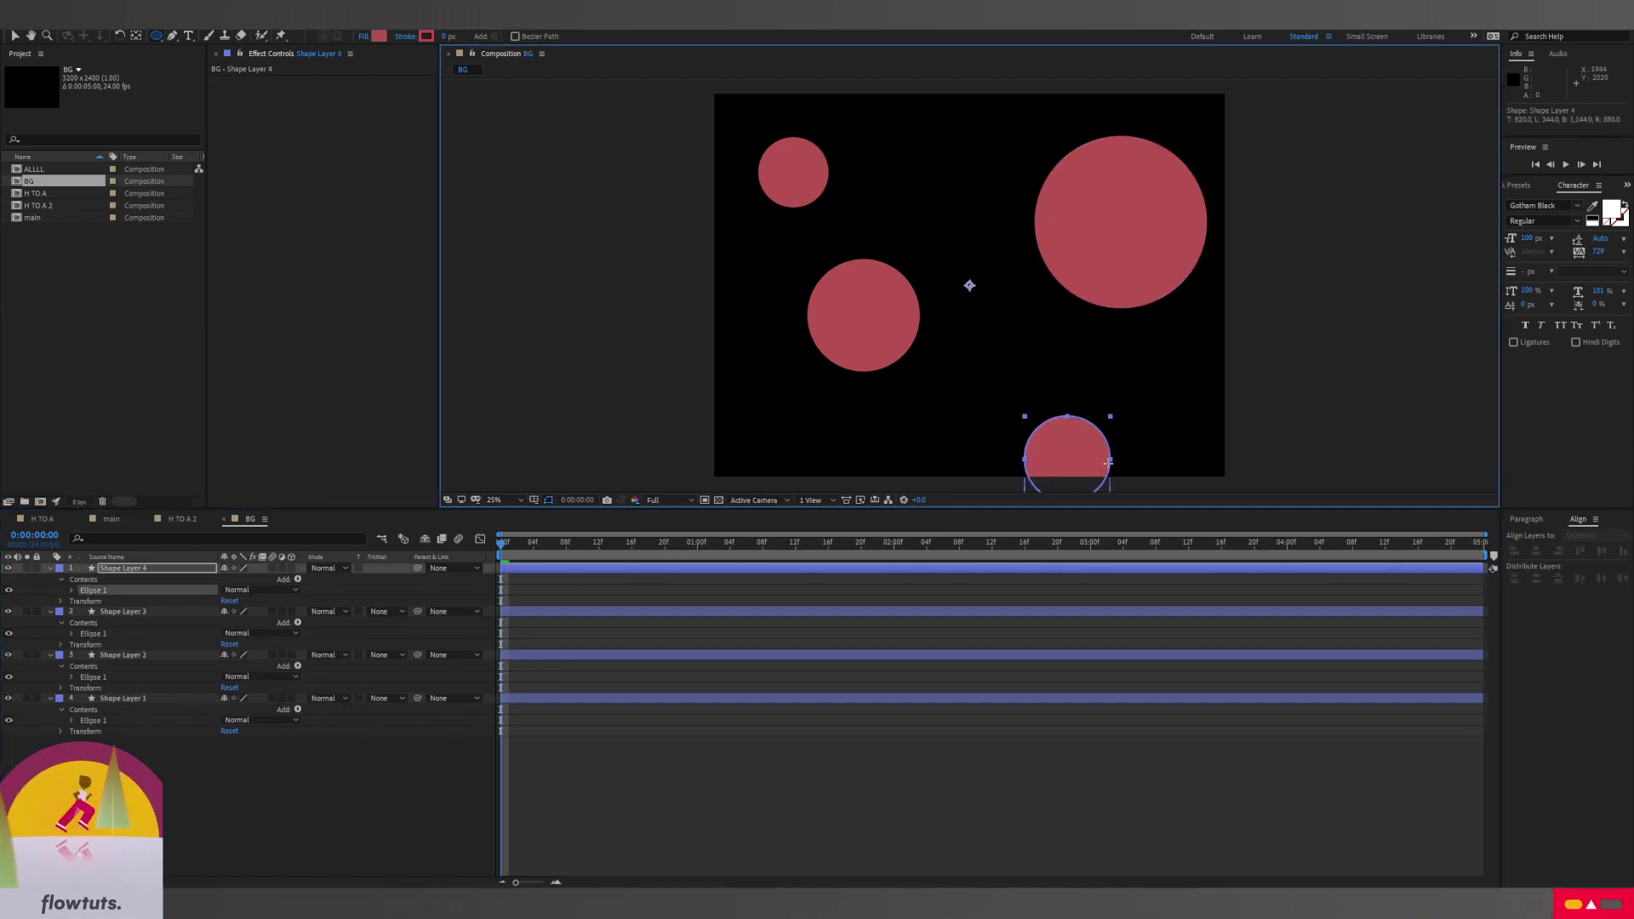
click(463, 671)
drag(925, 128, 1000, 203)
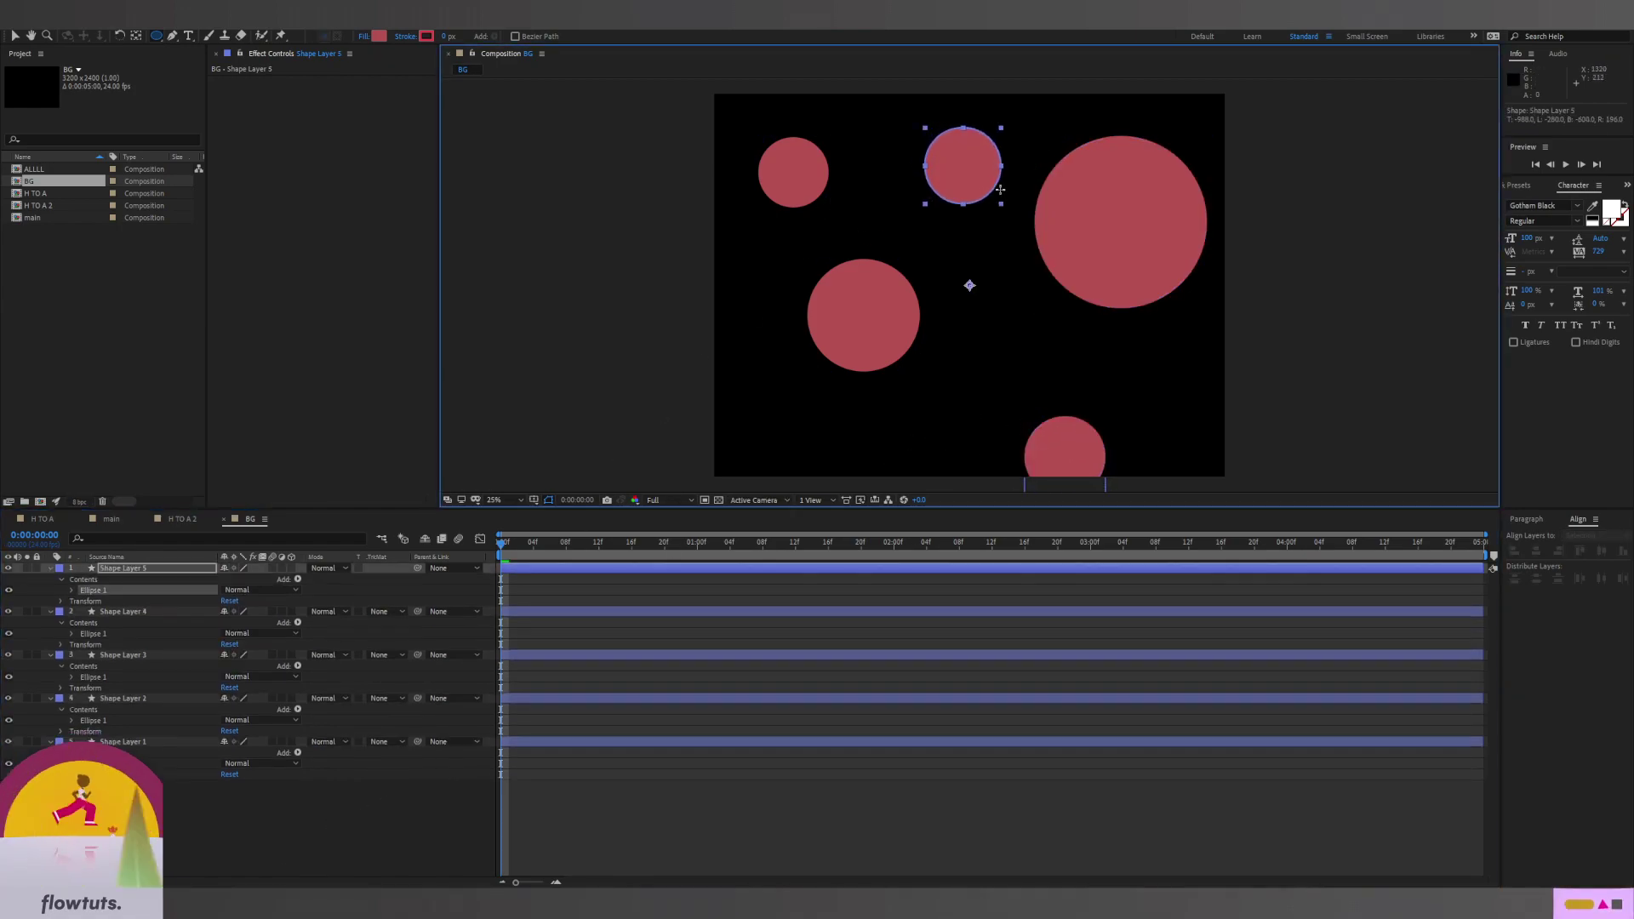
click(324, 788)
drag(975, 341, 1043, 409)
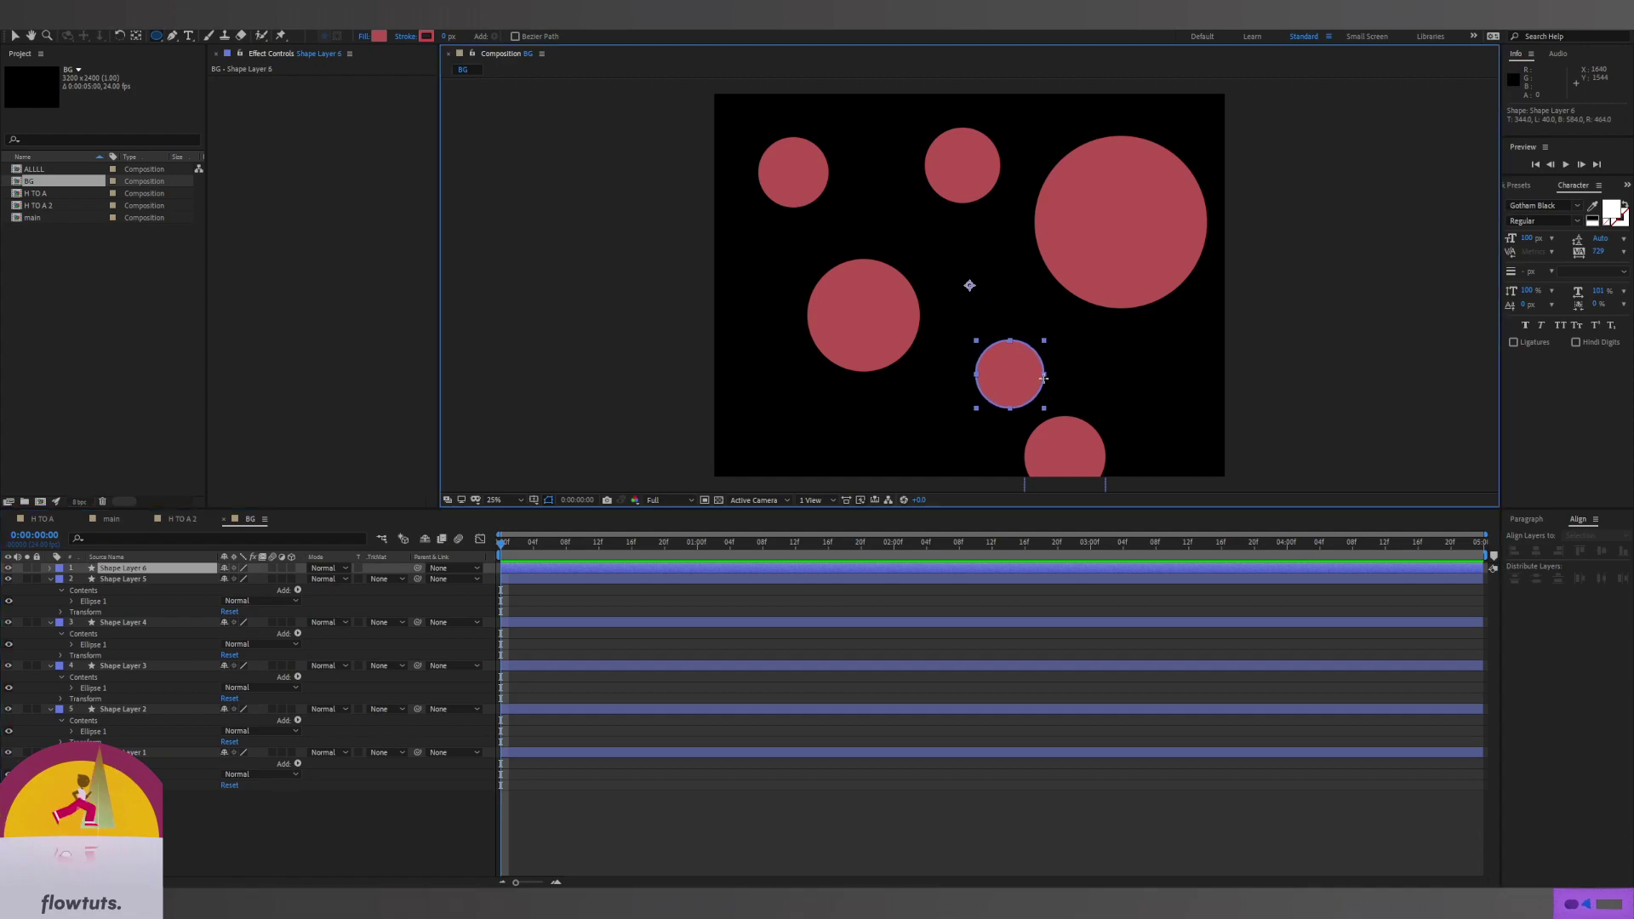
Nudge the left and small circles into place and collapse all layer properties
key(v)
drag(838, 335, 807, 395)
drag(990, 378, 942, 325)
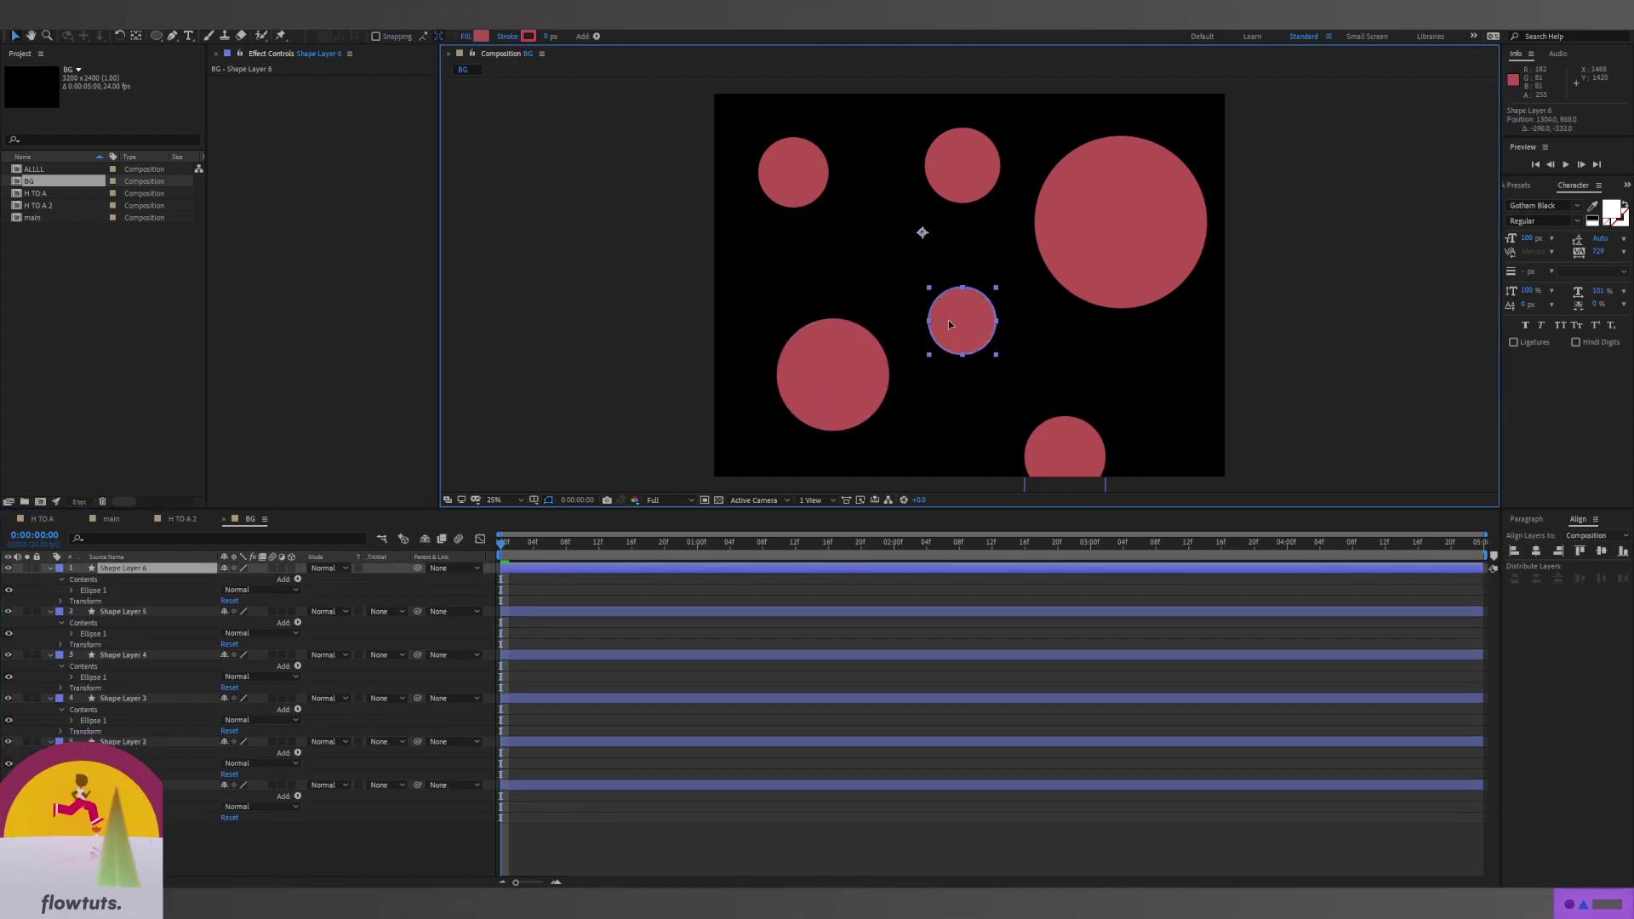
click(220, 838)
key(ctrl+grave)
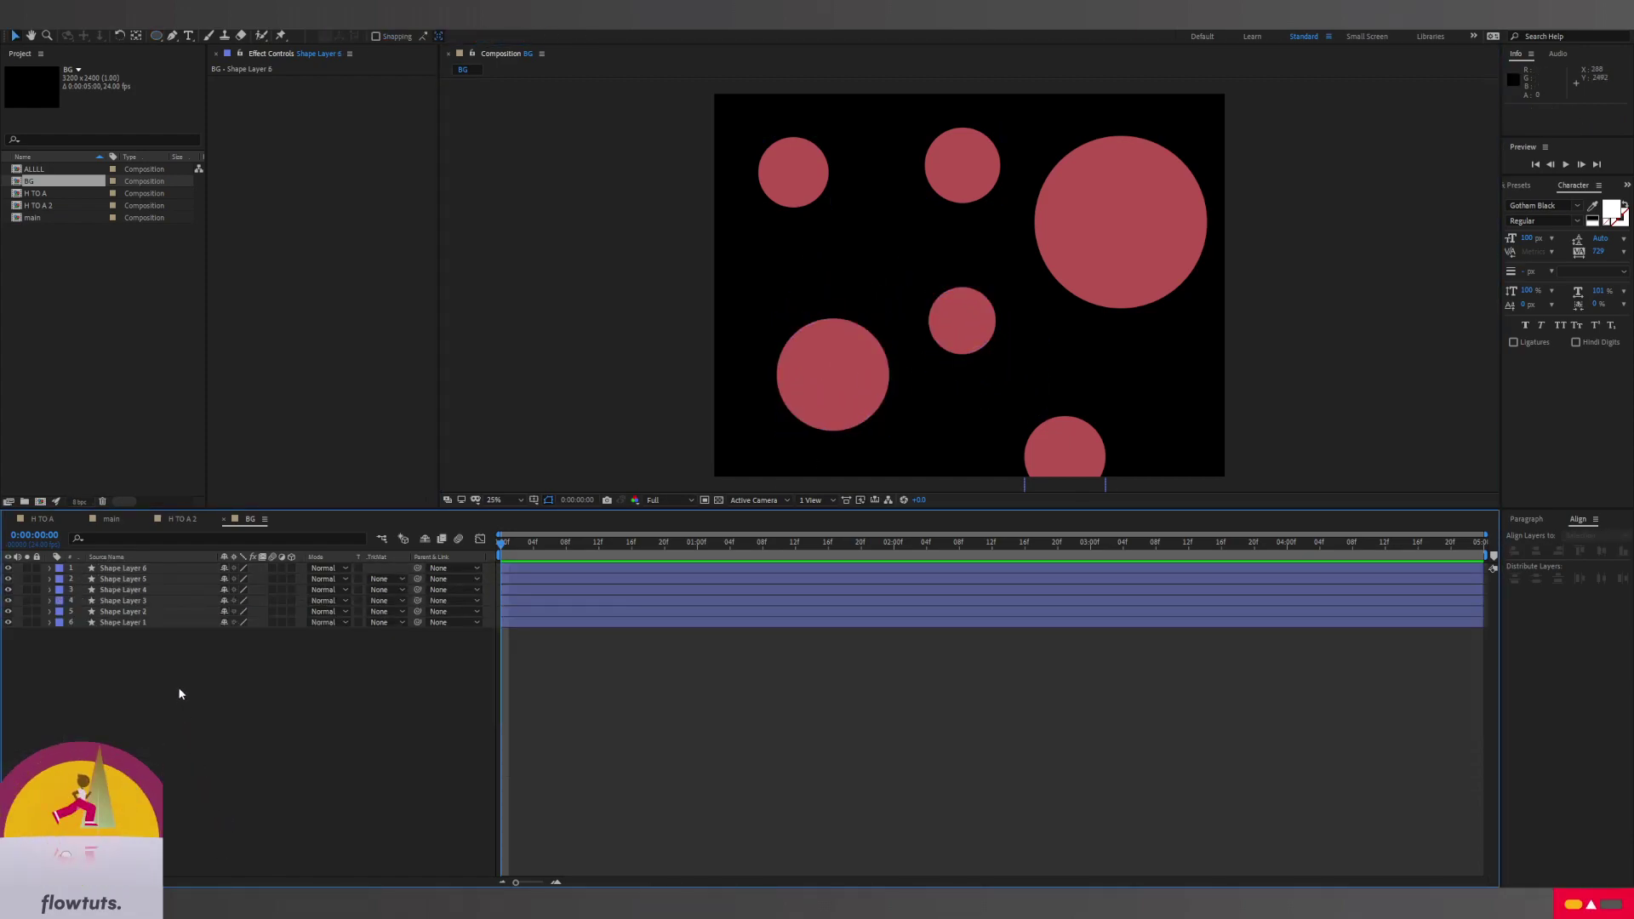
Add a new Null Object layer to the BG comp
right_click(211, 672)
mouse_move(256, 678)
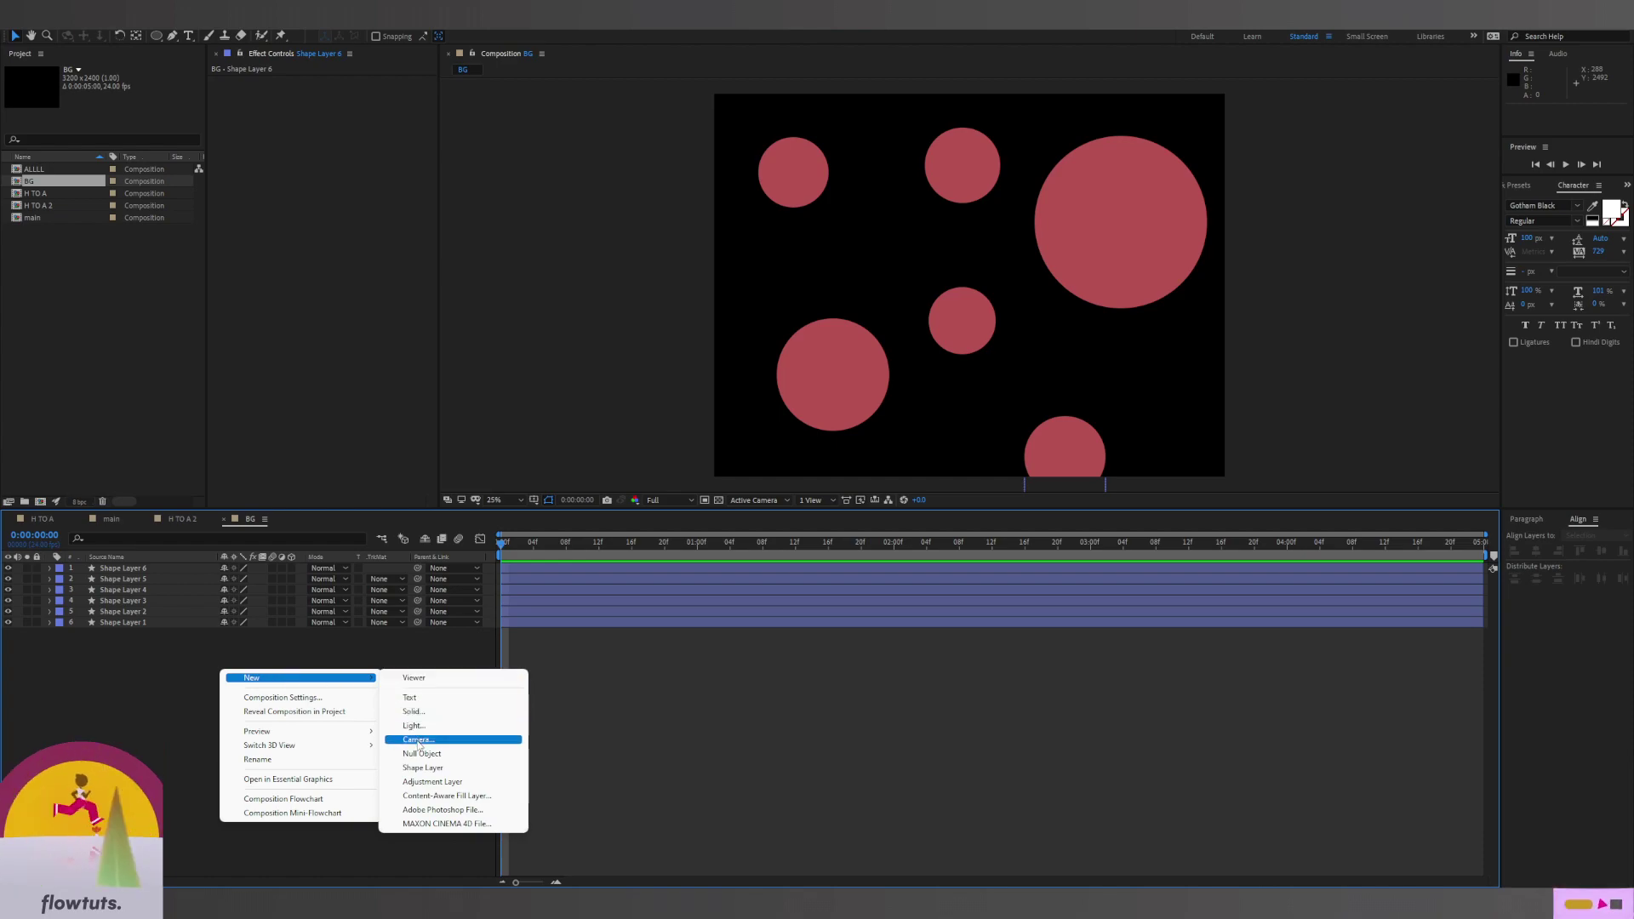
click(394, 757)
Parent all six circle layers to Null 1
drag(131, 667, 267, 579)
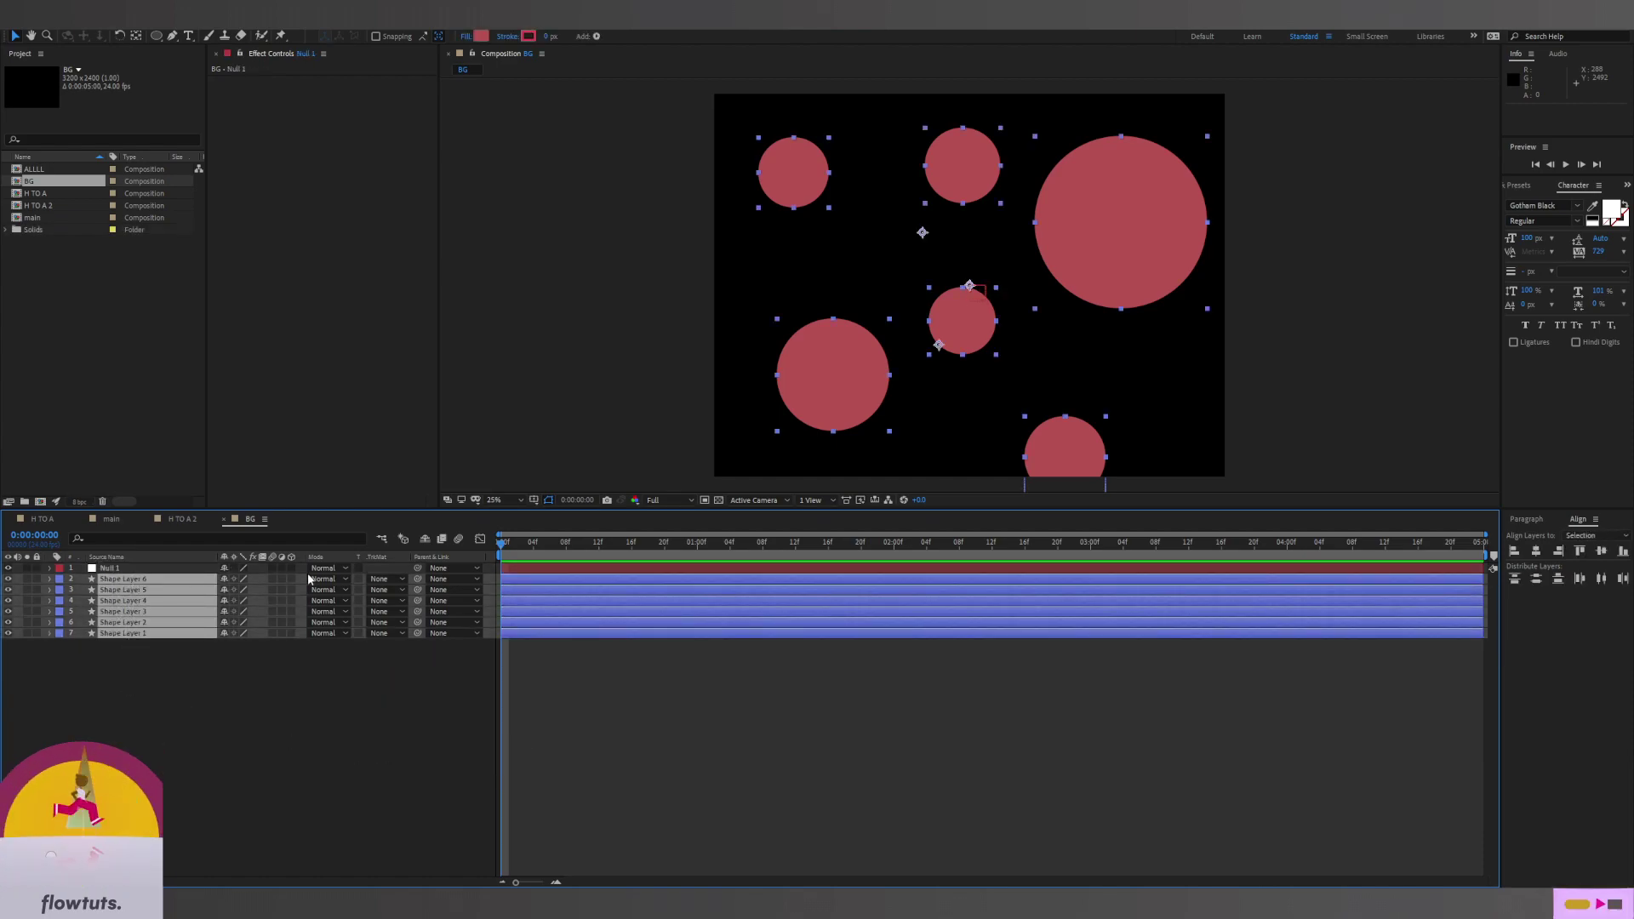
click(131, 565)
drag(213, 672, 115, 568)
click(127, 567)
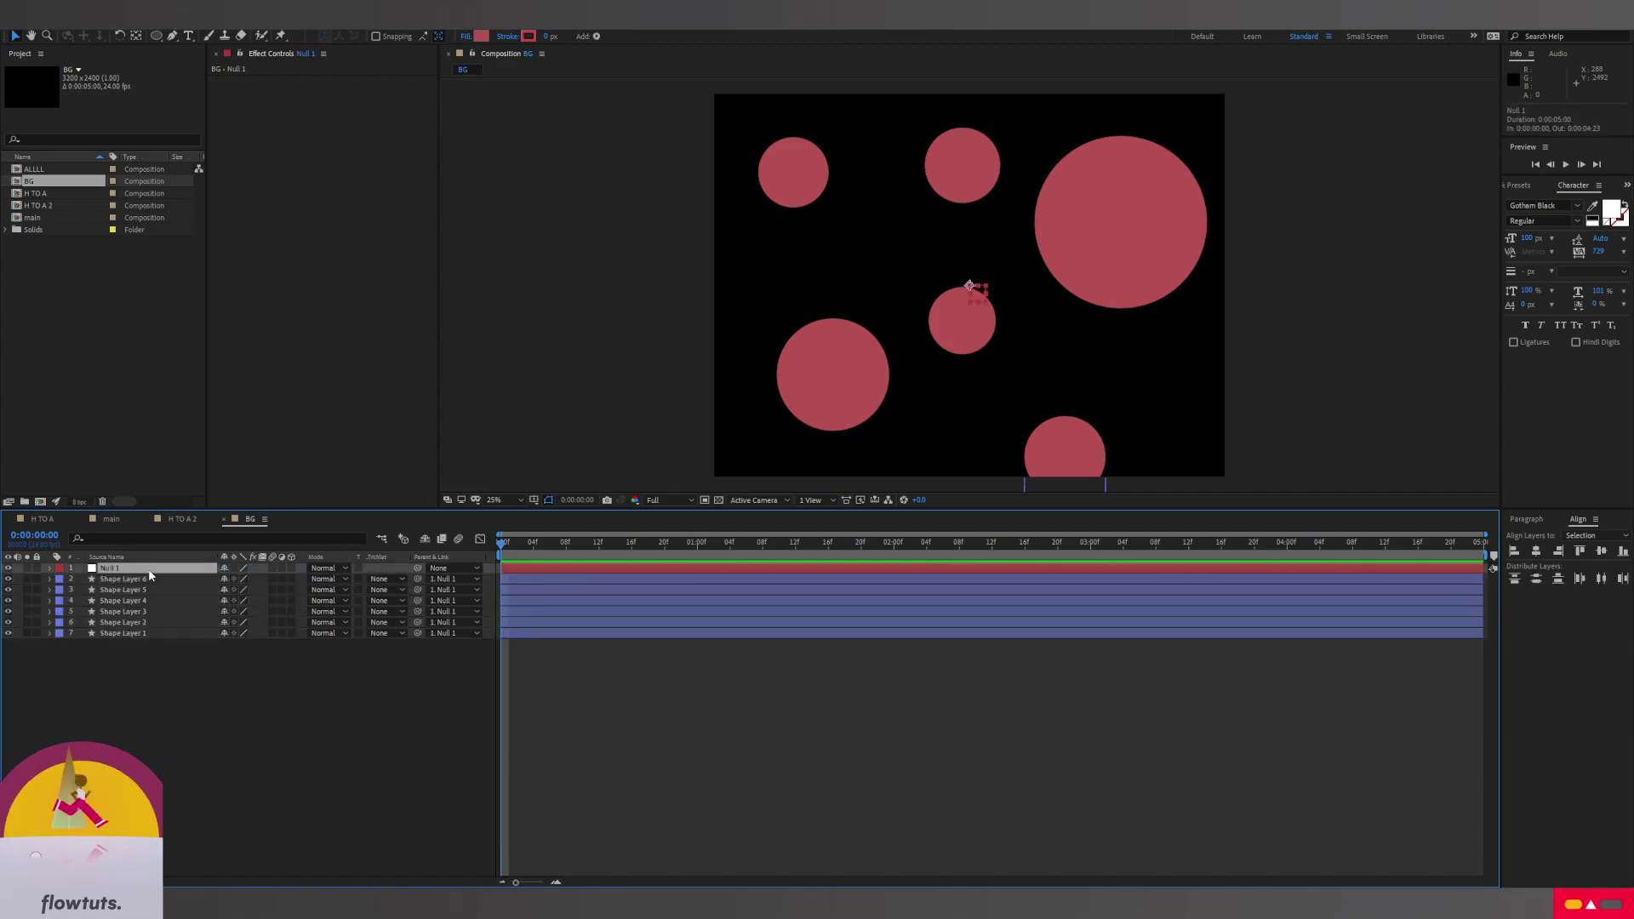
Keyframe the null's Rotation from 0 to 360 at 0:00:02:00, ending the work area there
key(r)
click(82, 578)
click(894, 542)
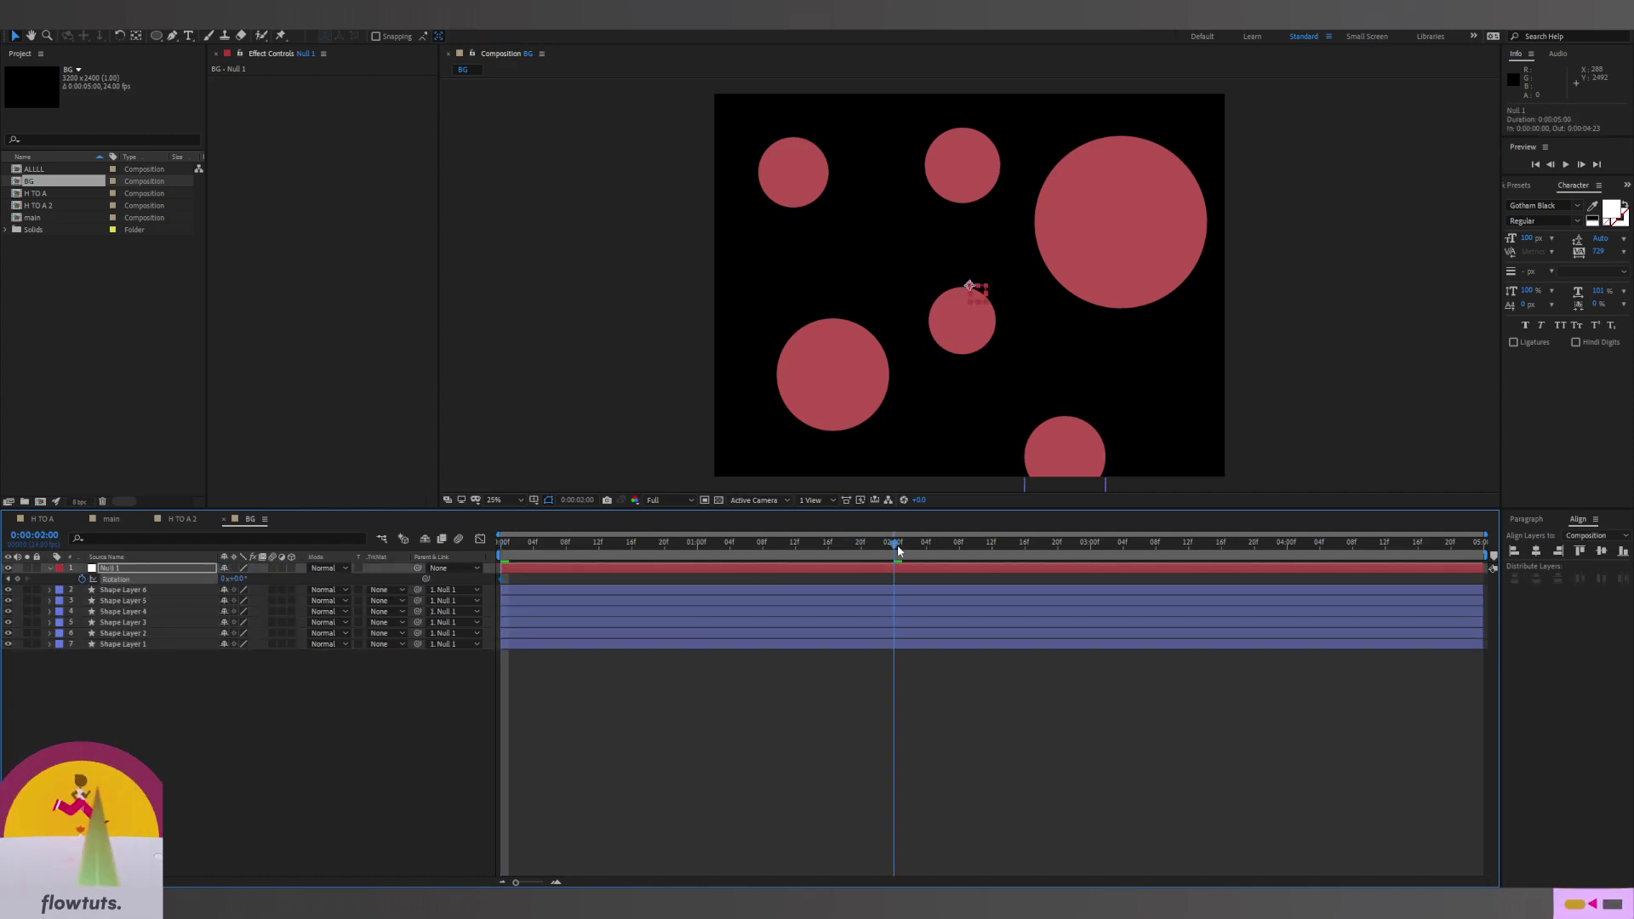
key(n)
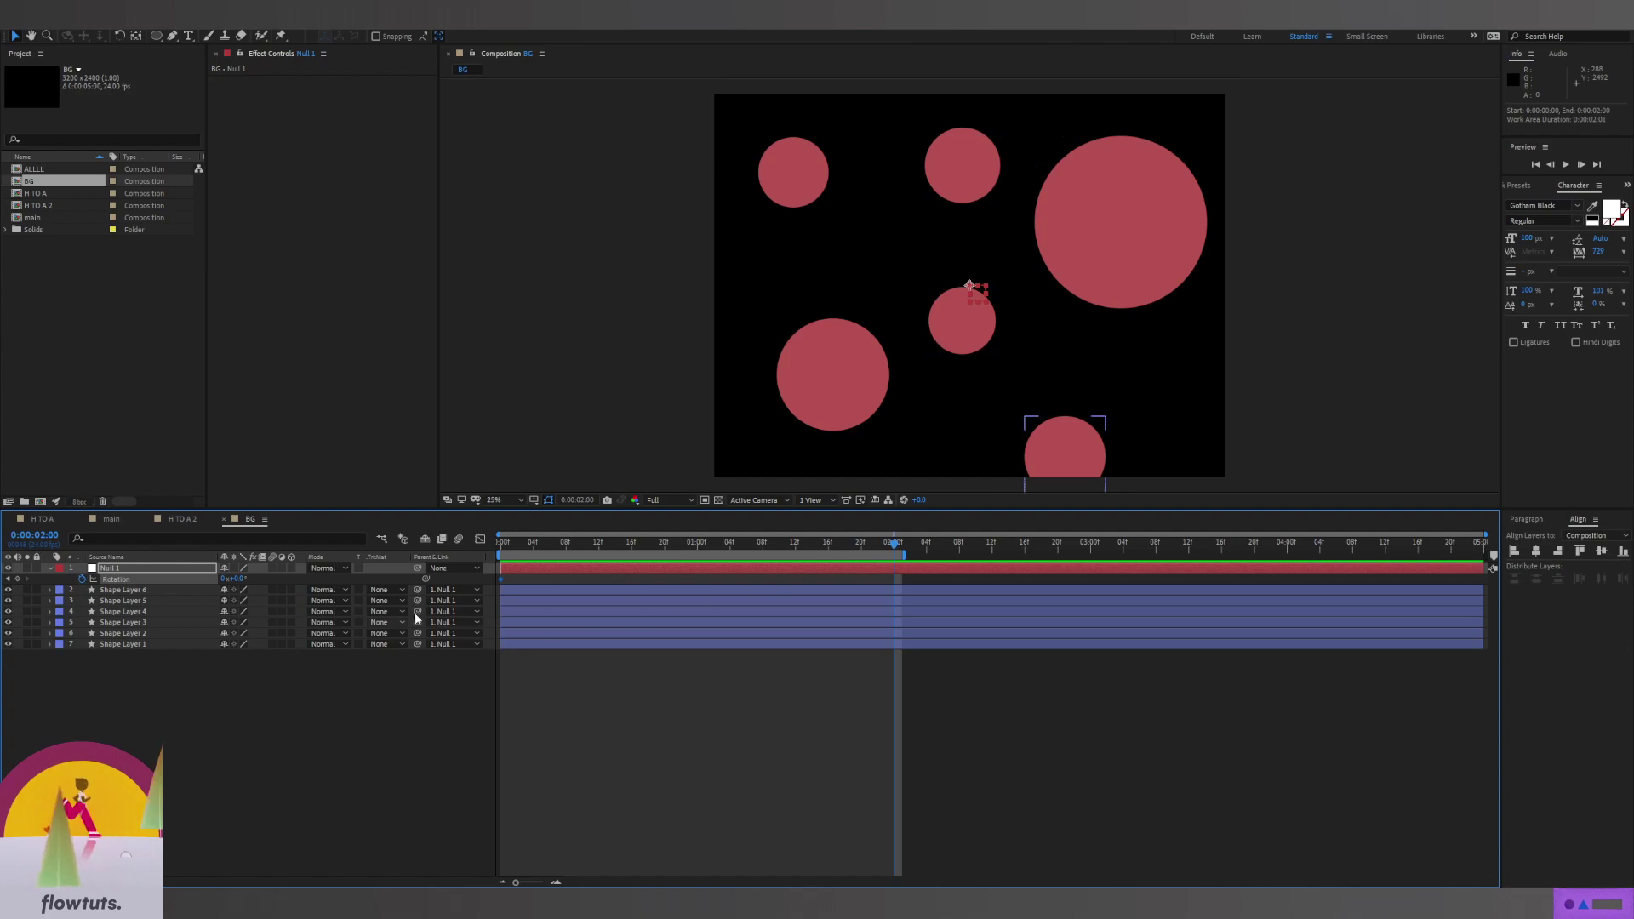
click(237, 579)
text(360)
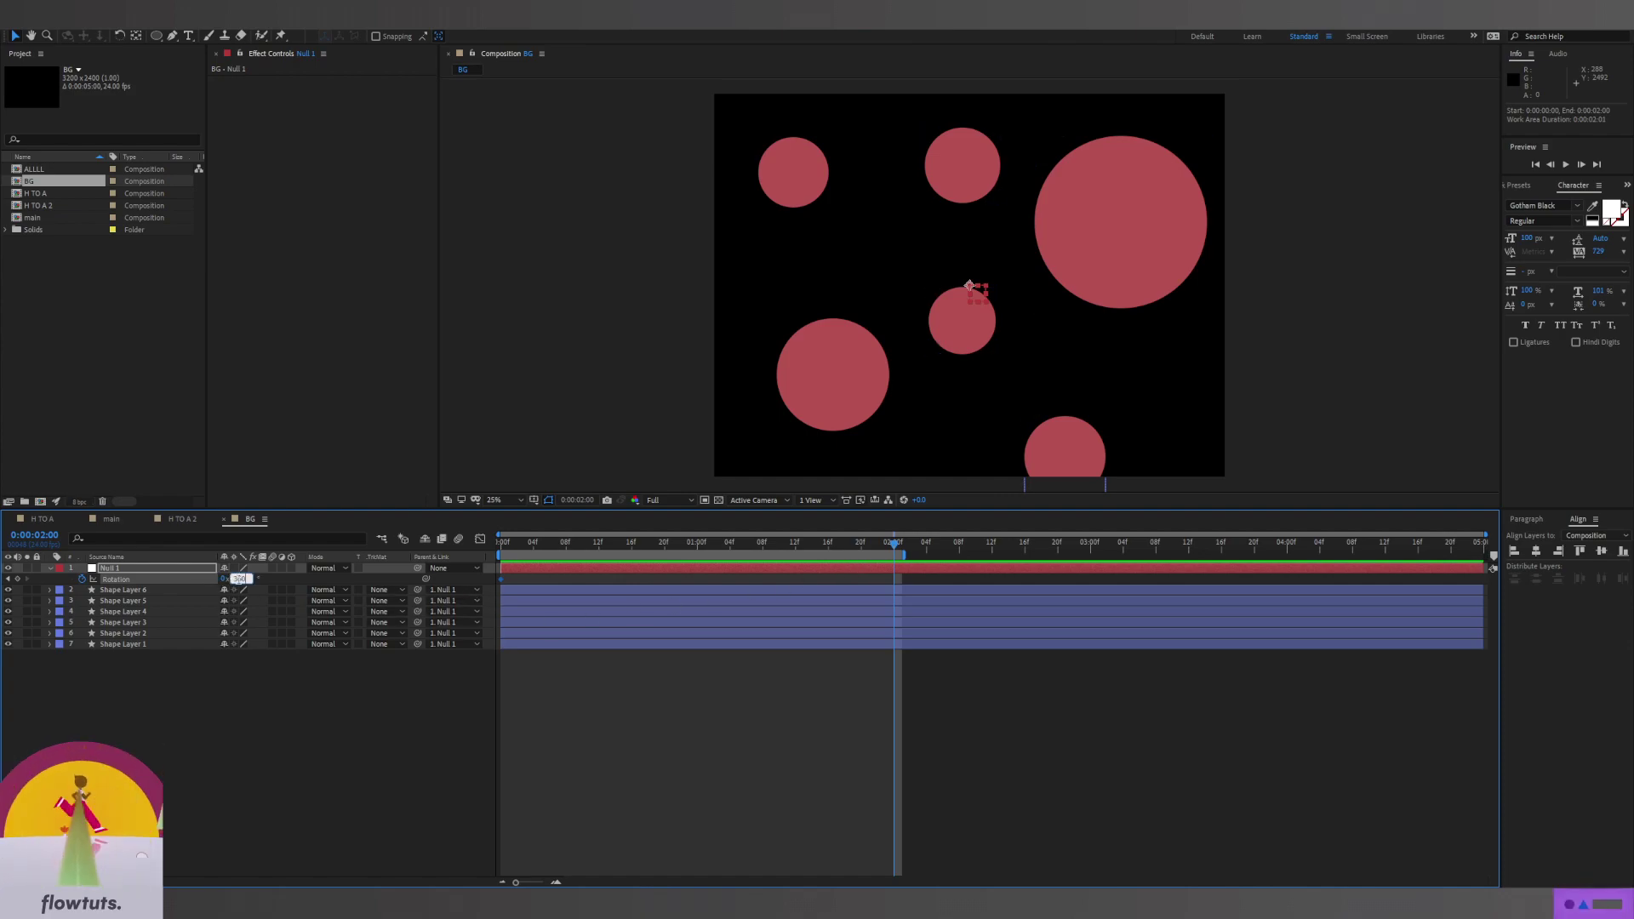
key(Return)
Return to the start, select both rotation keyframes, and preview the spinning circles
drag(895, 549, 503, 566)
drag(911, 585, 474, 582)
click(504, 581)
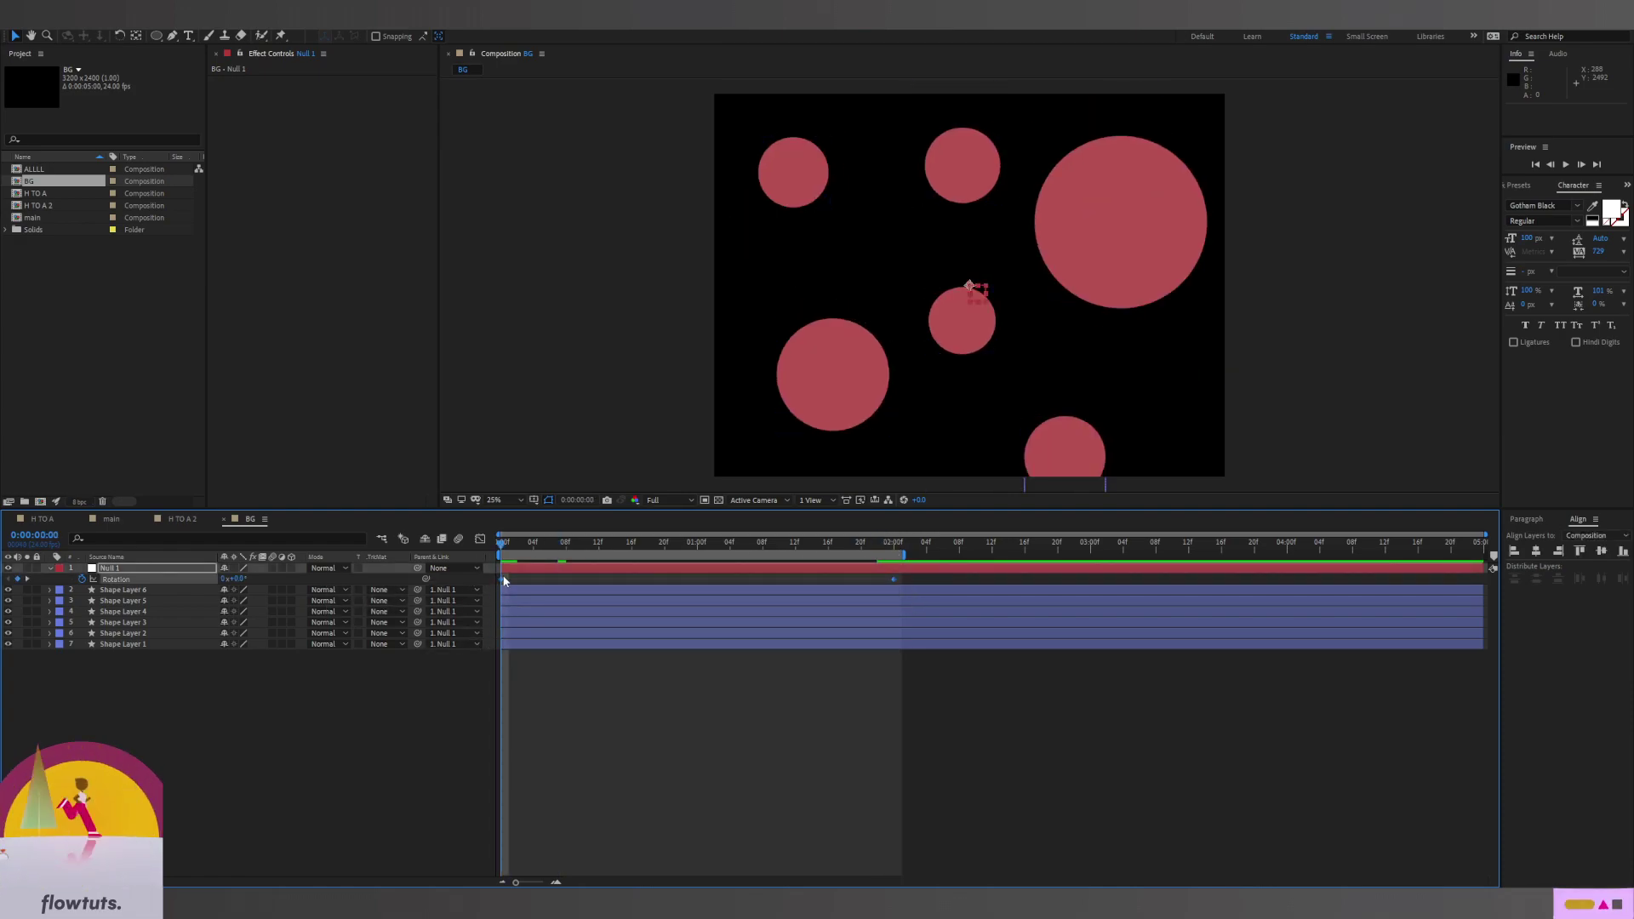
key(space)
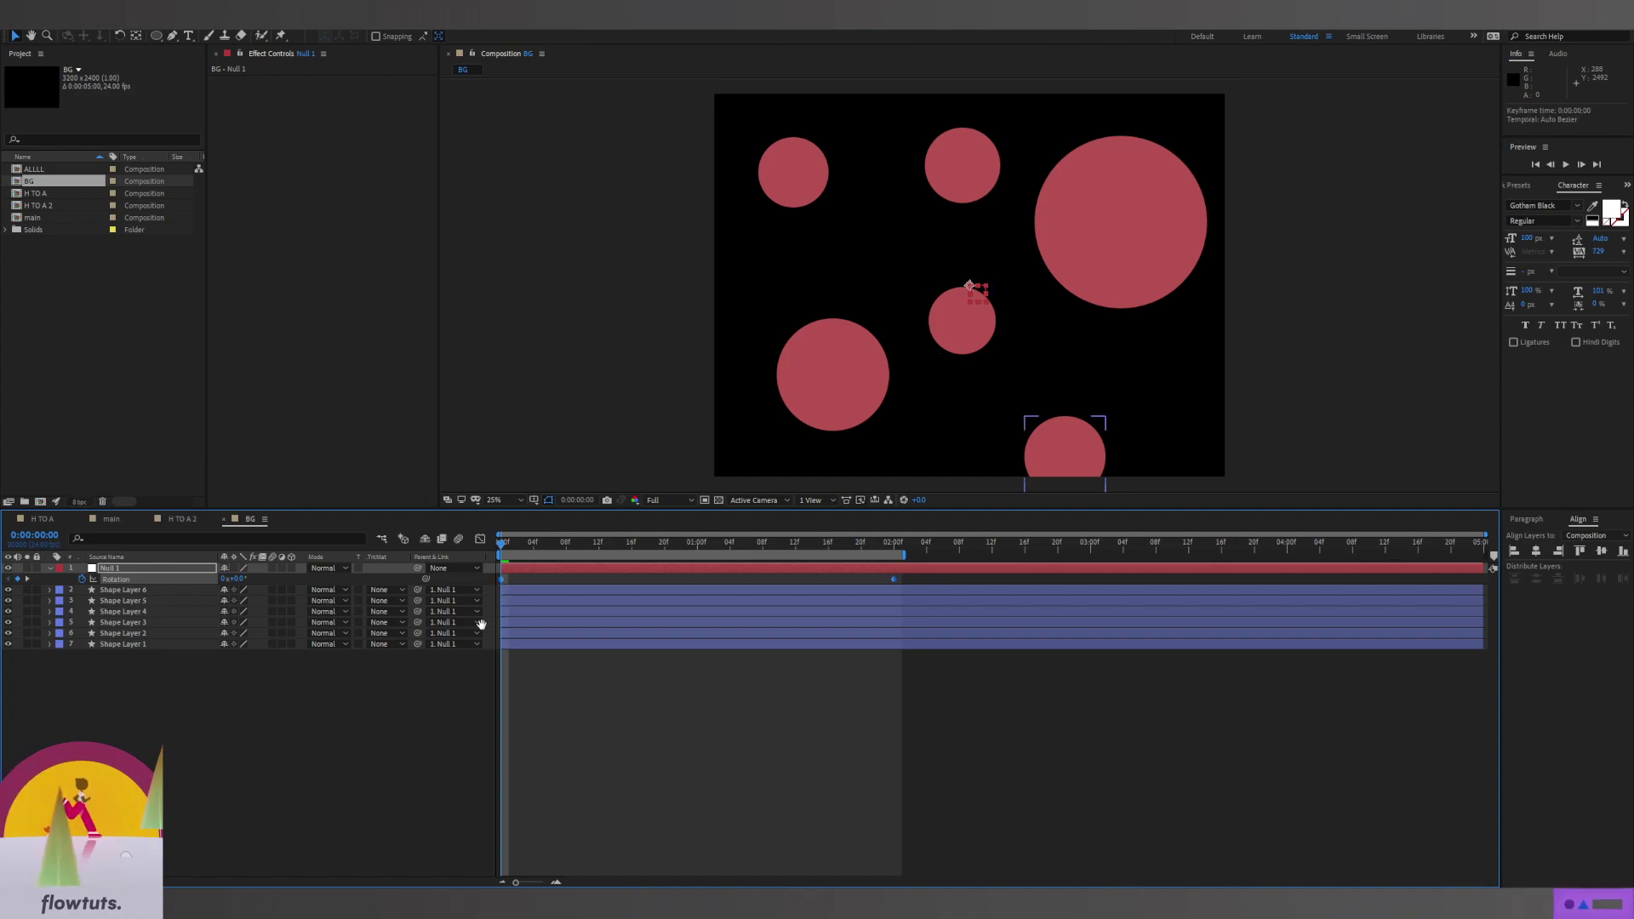
key(space)
key(F2)
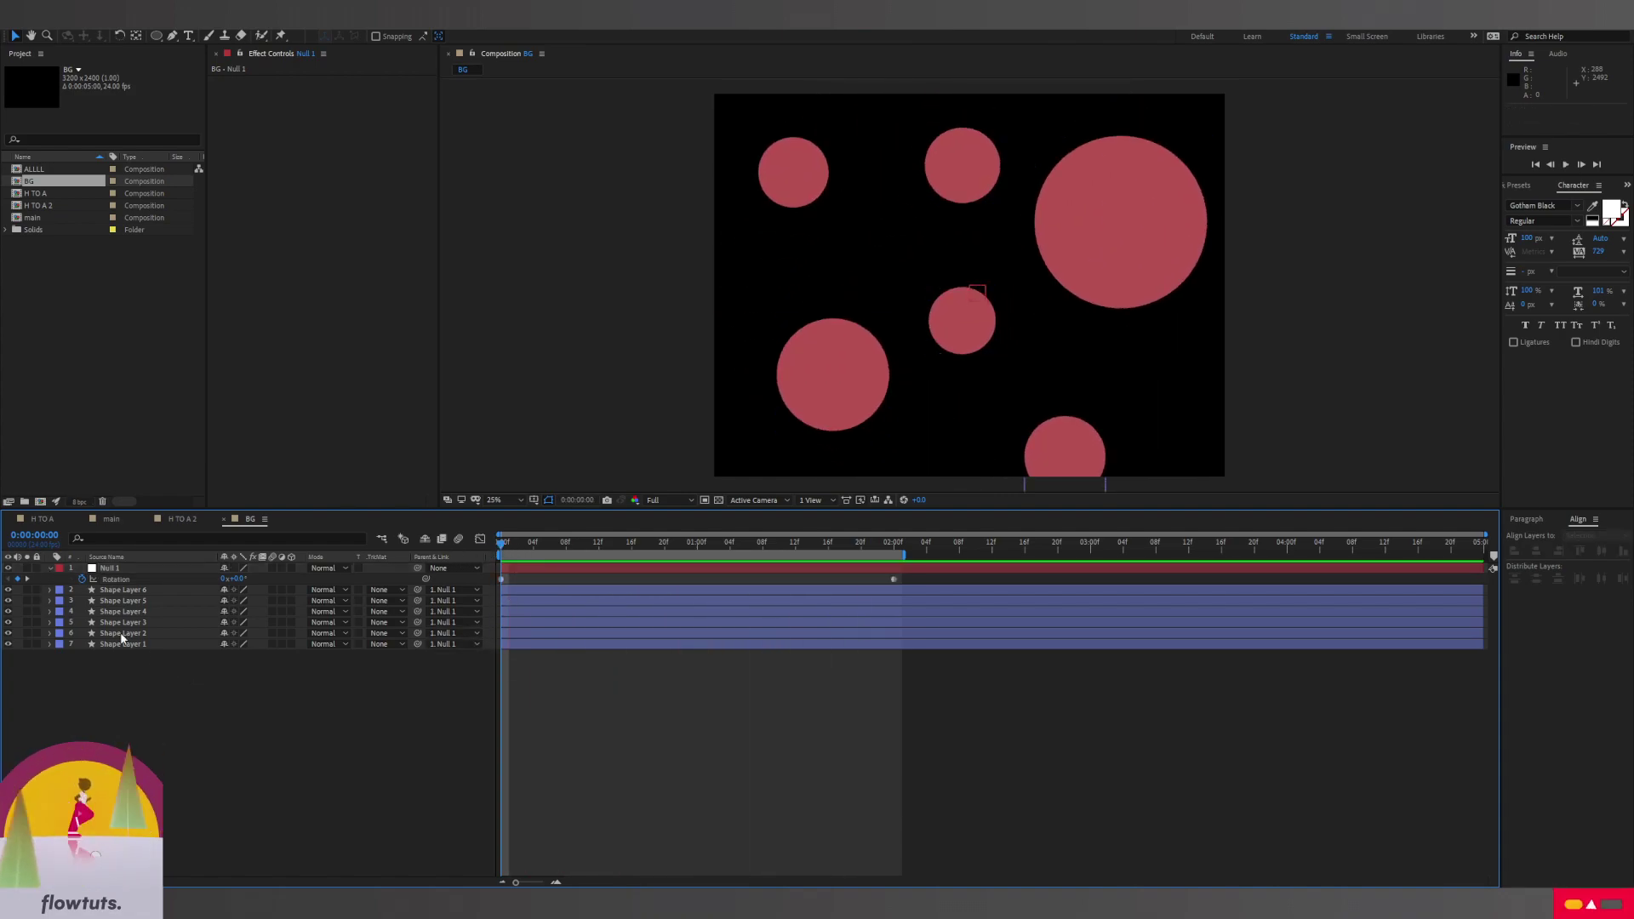
Add a full-frame solid layer and apply the 4-Color Gradient effect to it
click(50, 568)
right_click(174, 688)
mouse_move(256, 694)
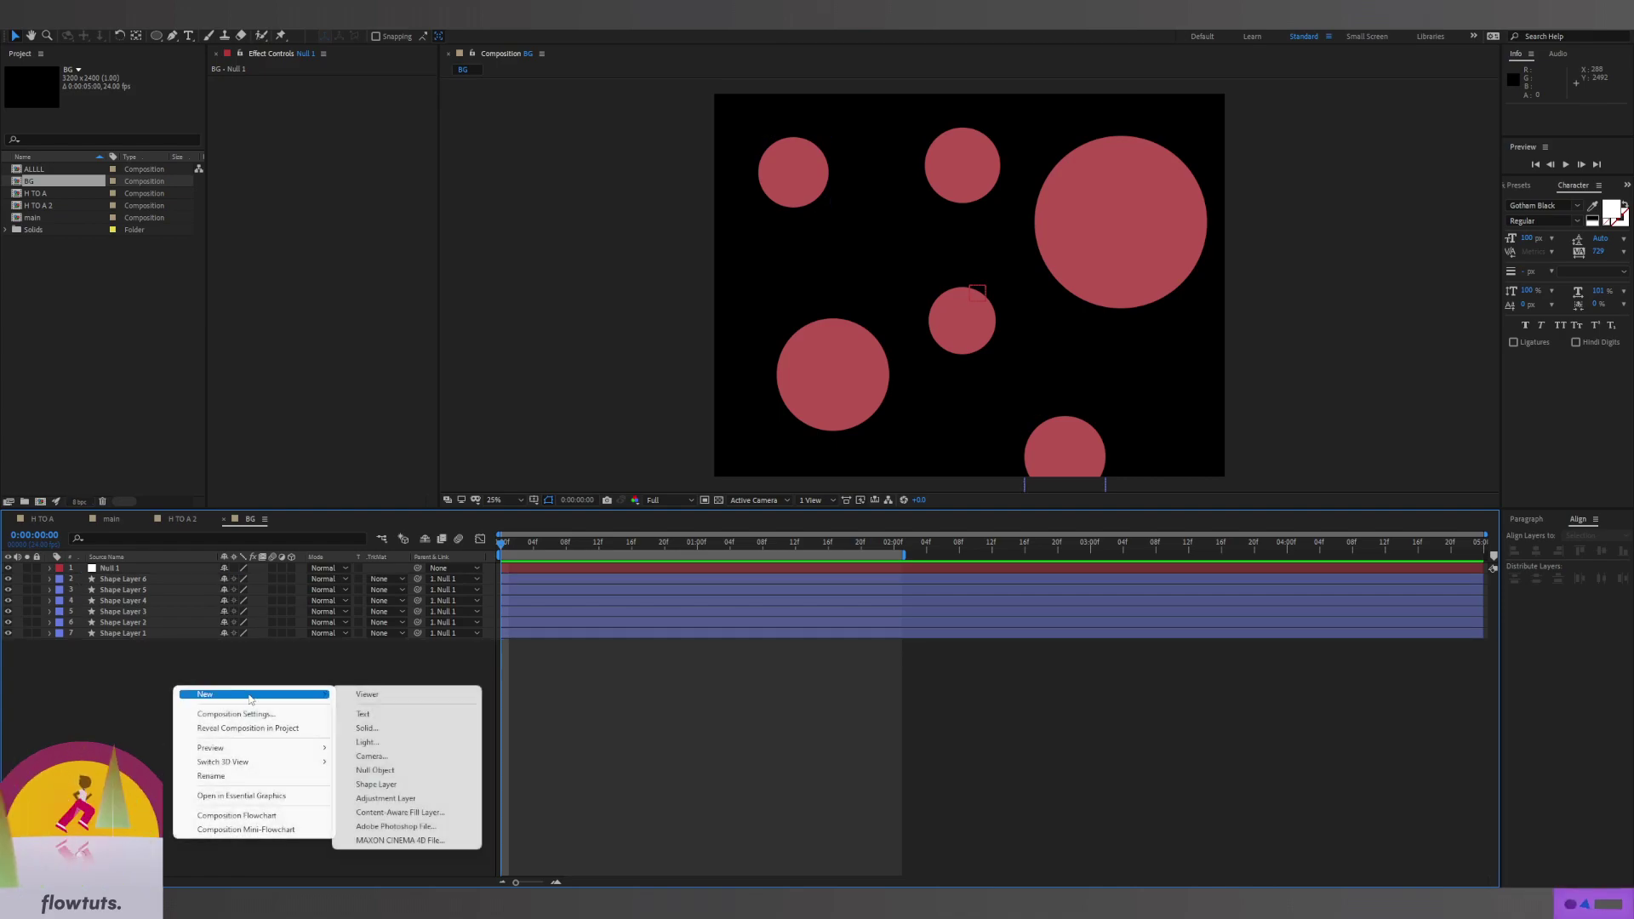
click(381, 729)
click(1117, 646)
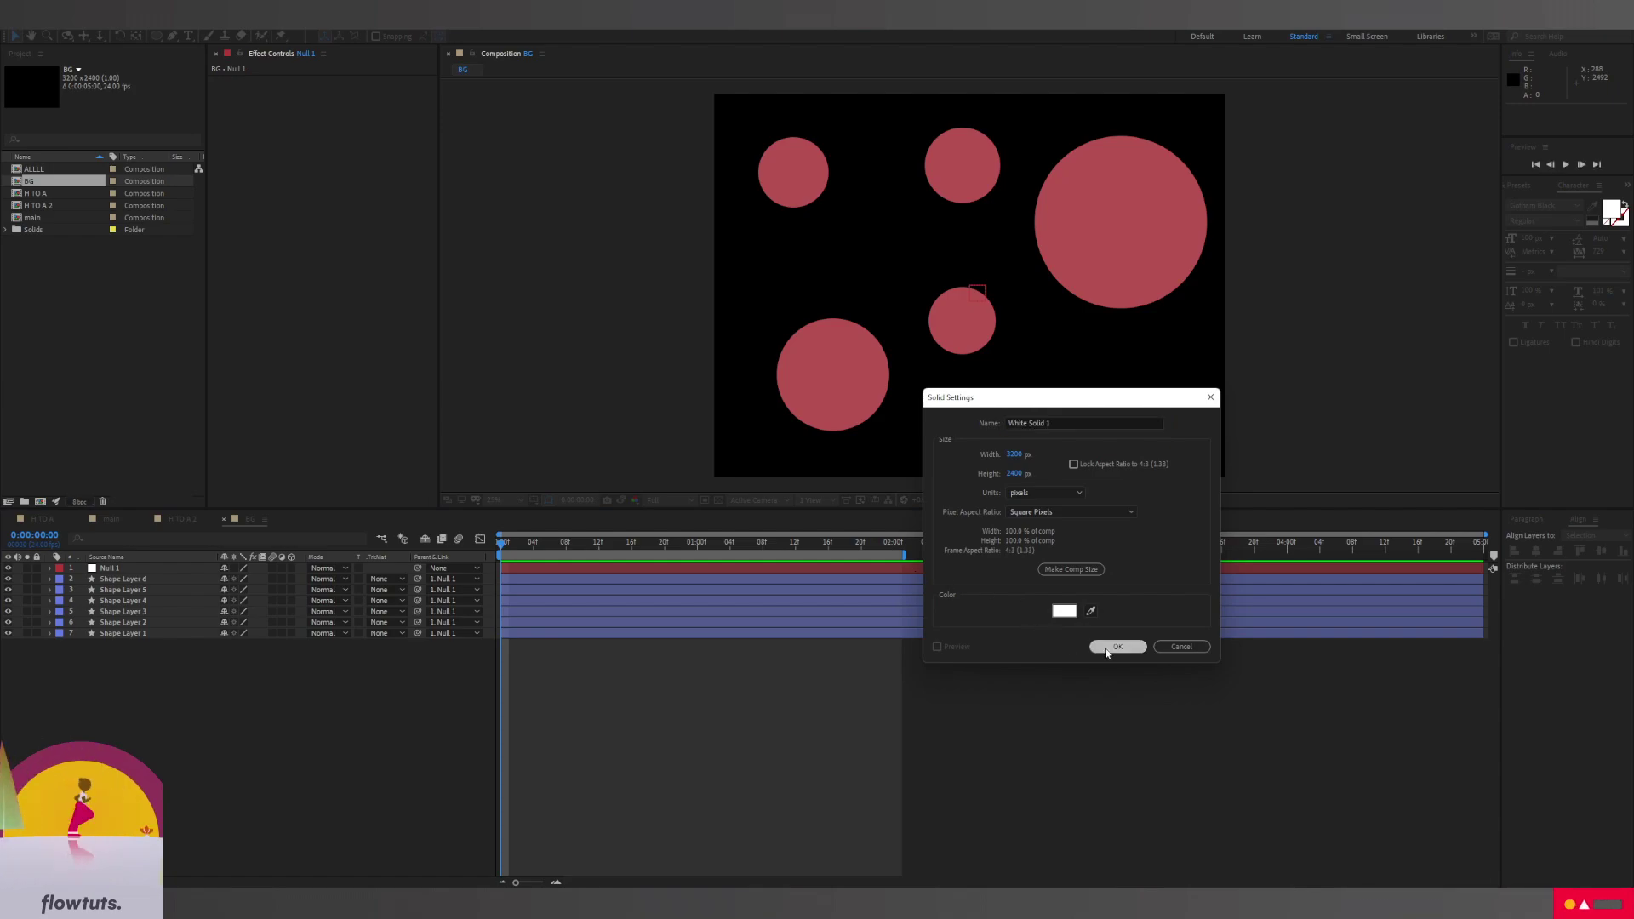
click(1521, 185)
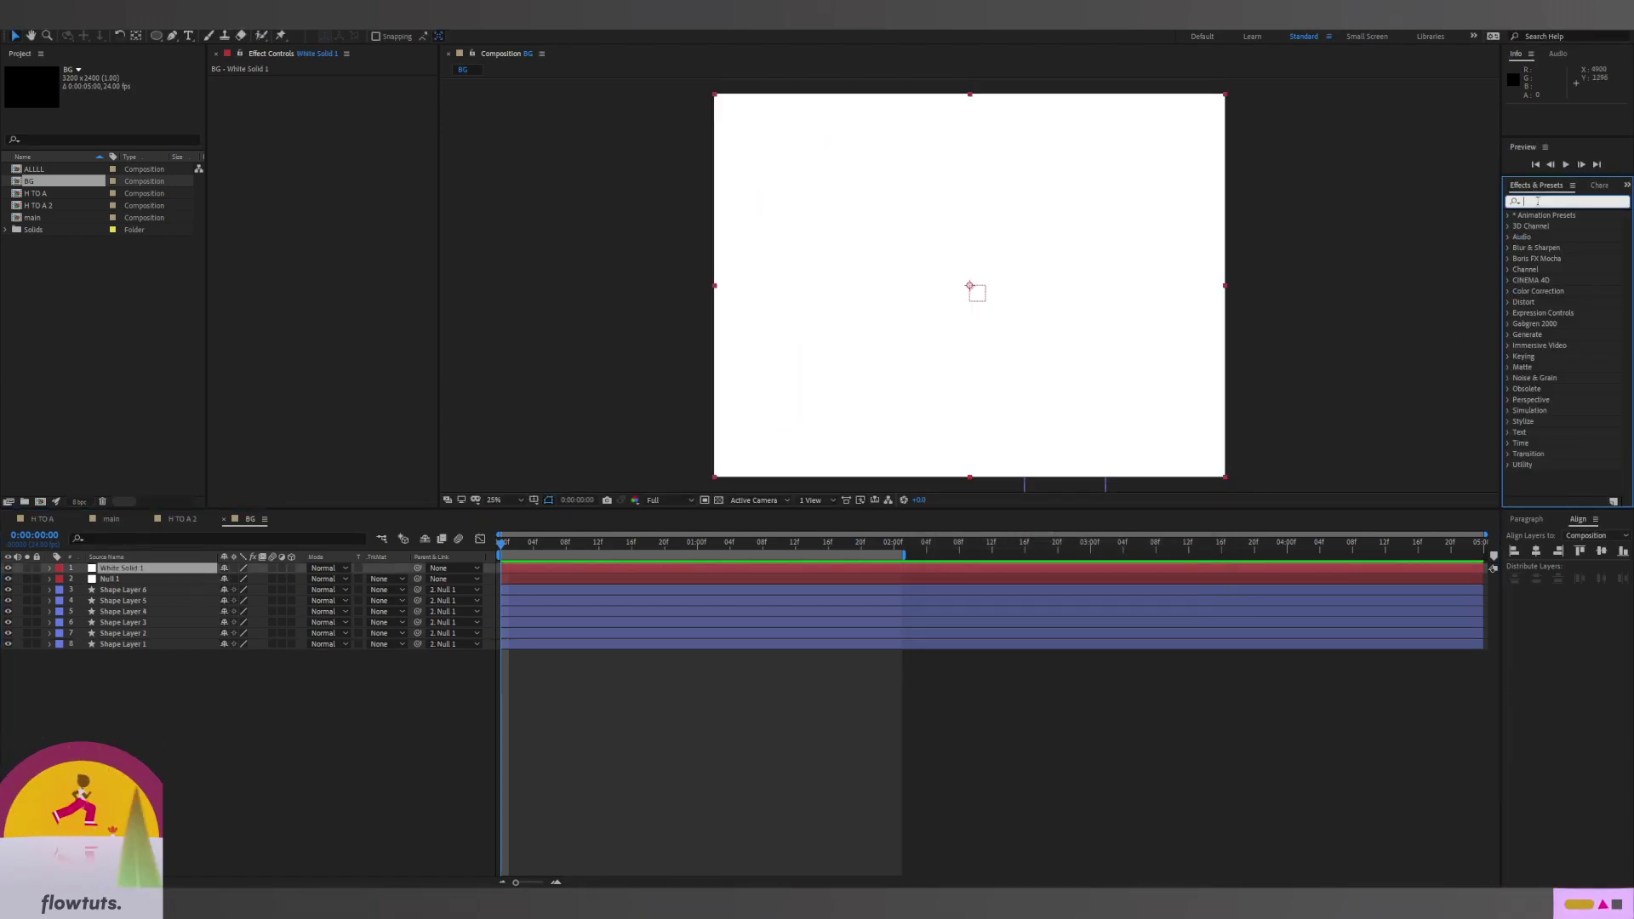
text(4)
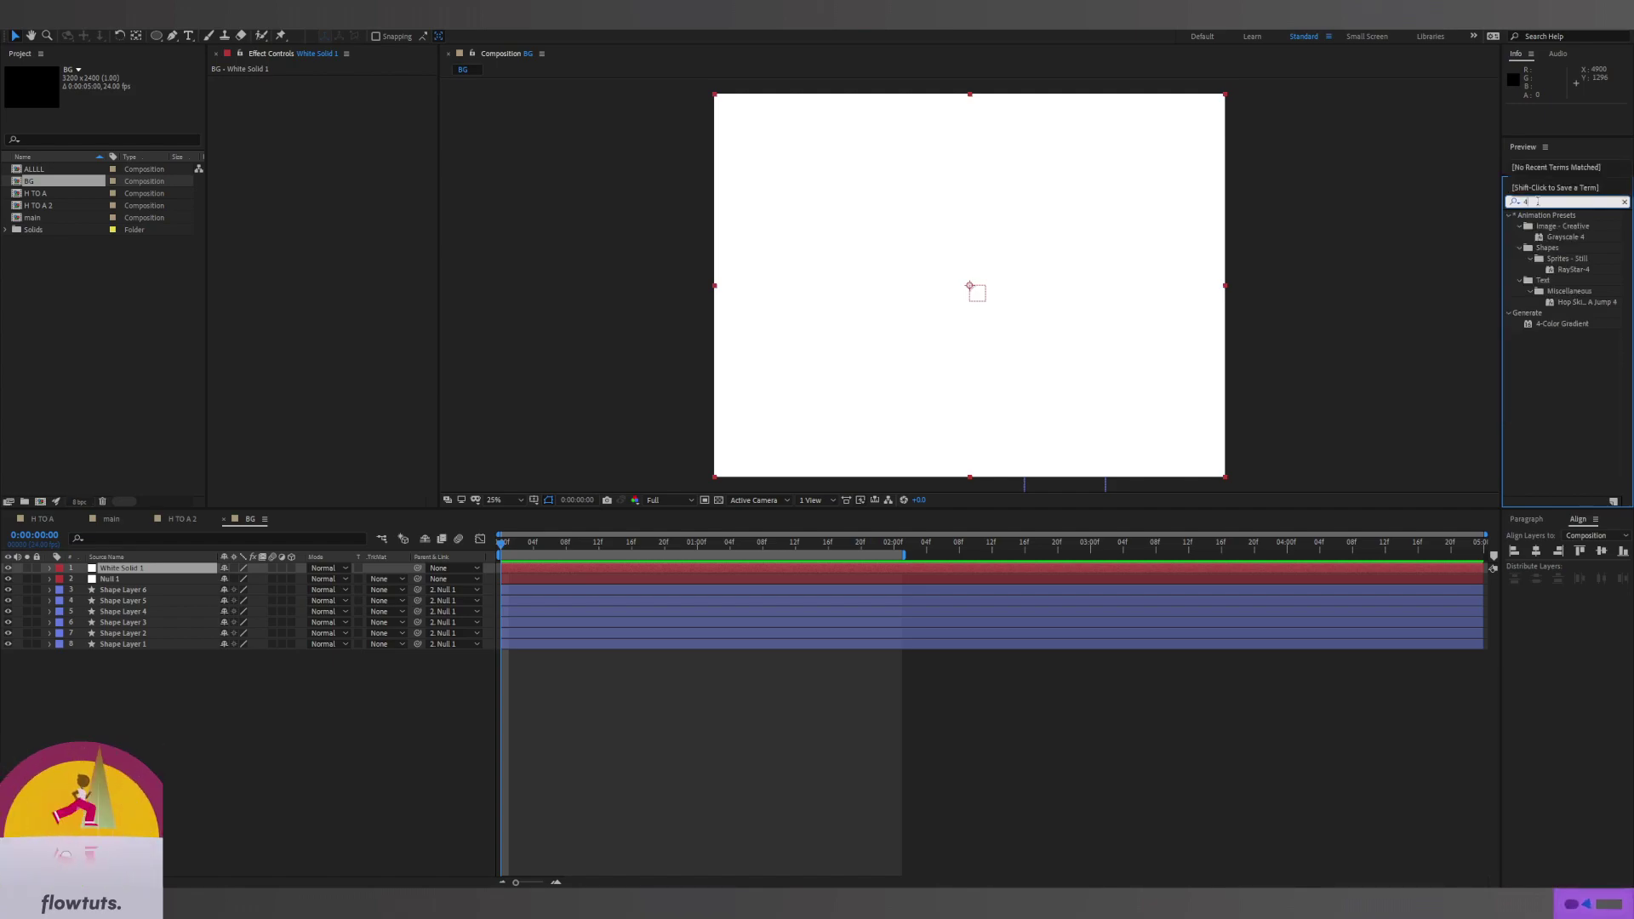
double_click(1555, 325)
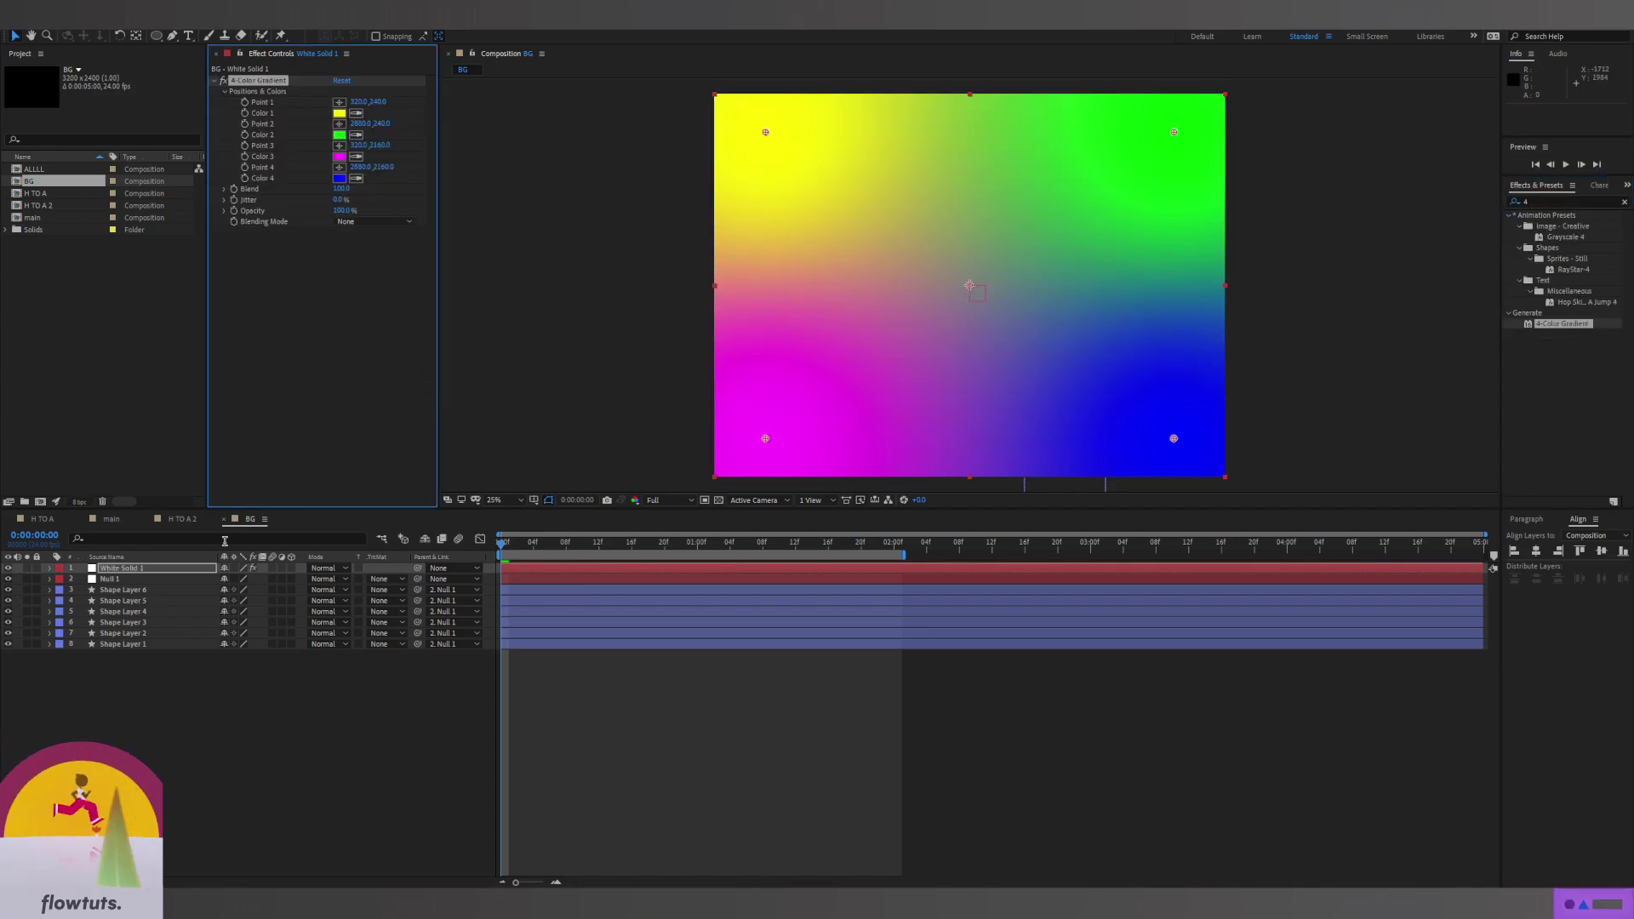
Set the gradient's Color 1 to cyan (2DCBFF) and Color 2 to yellow
click(342, 113)
drag(689, 519, 691, 551)
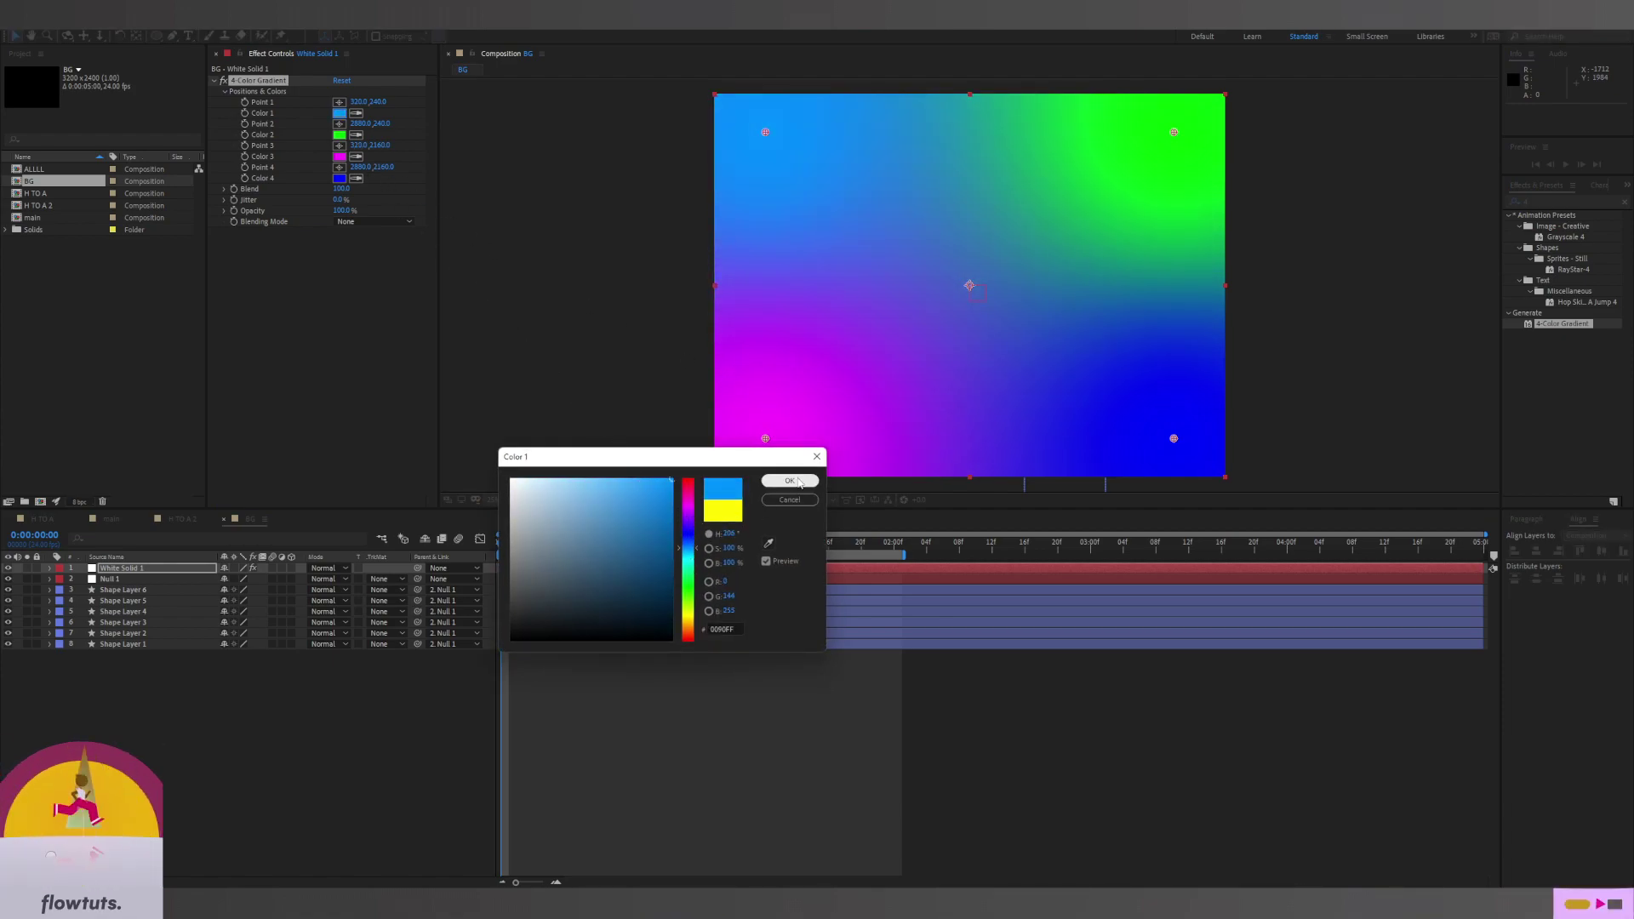
click(789, 482)
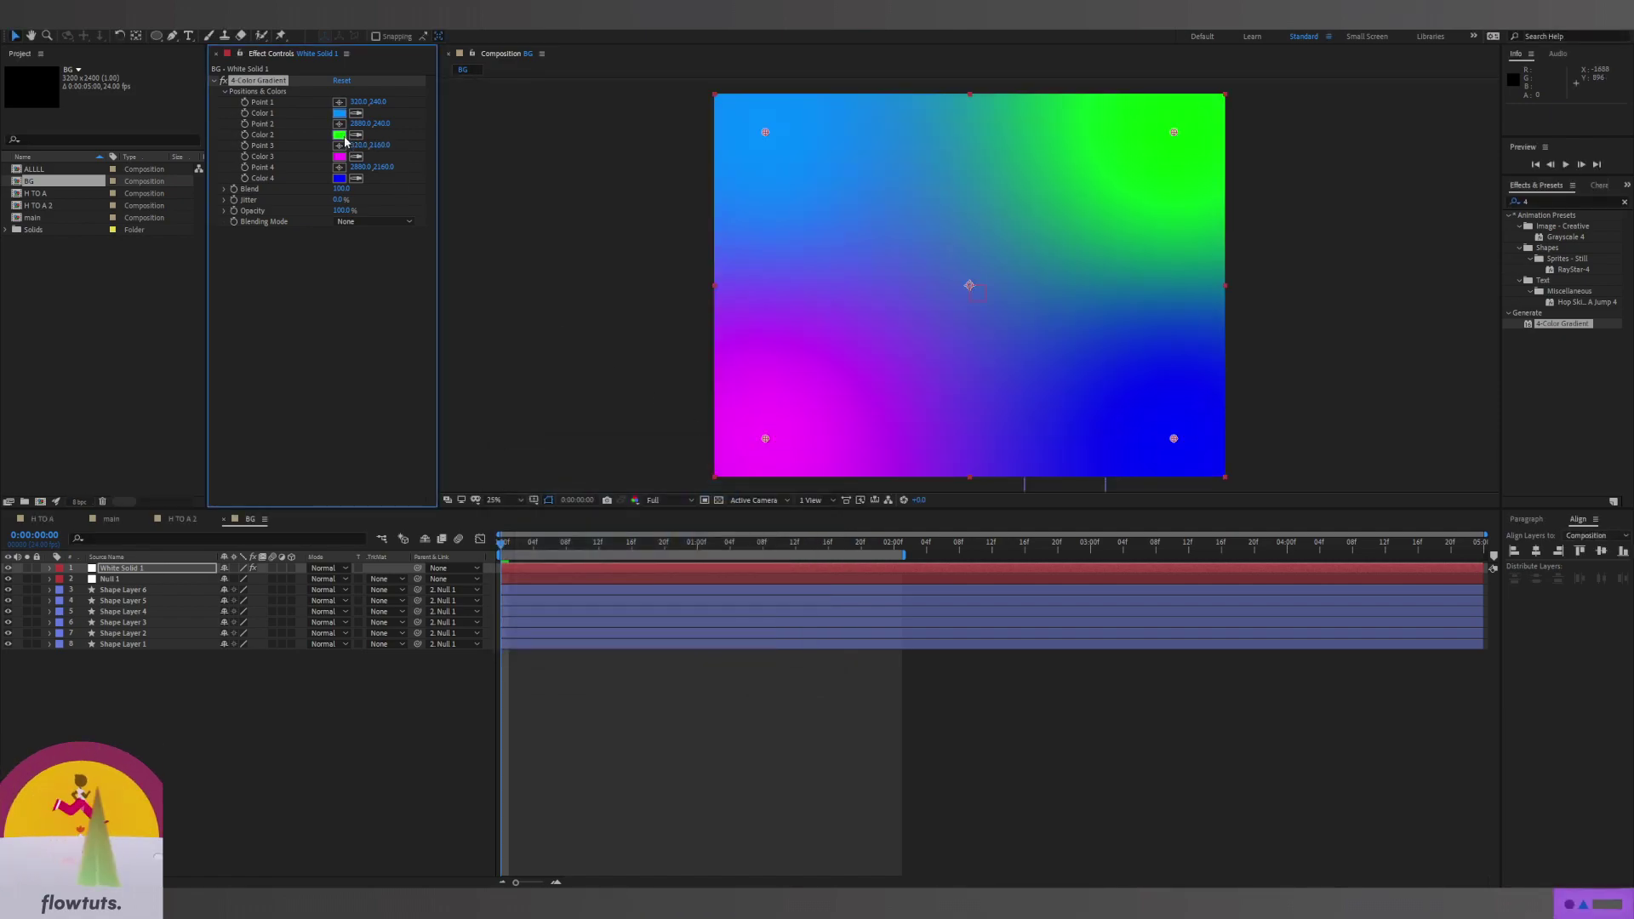
click(340, 135)
drag(691, 611, 691, 623)
click(790, 482)
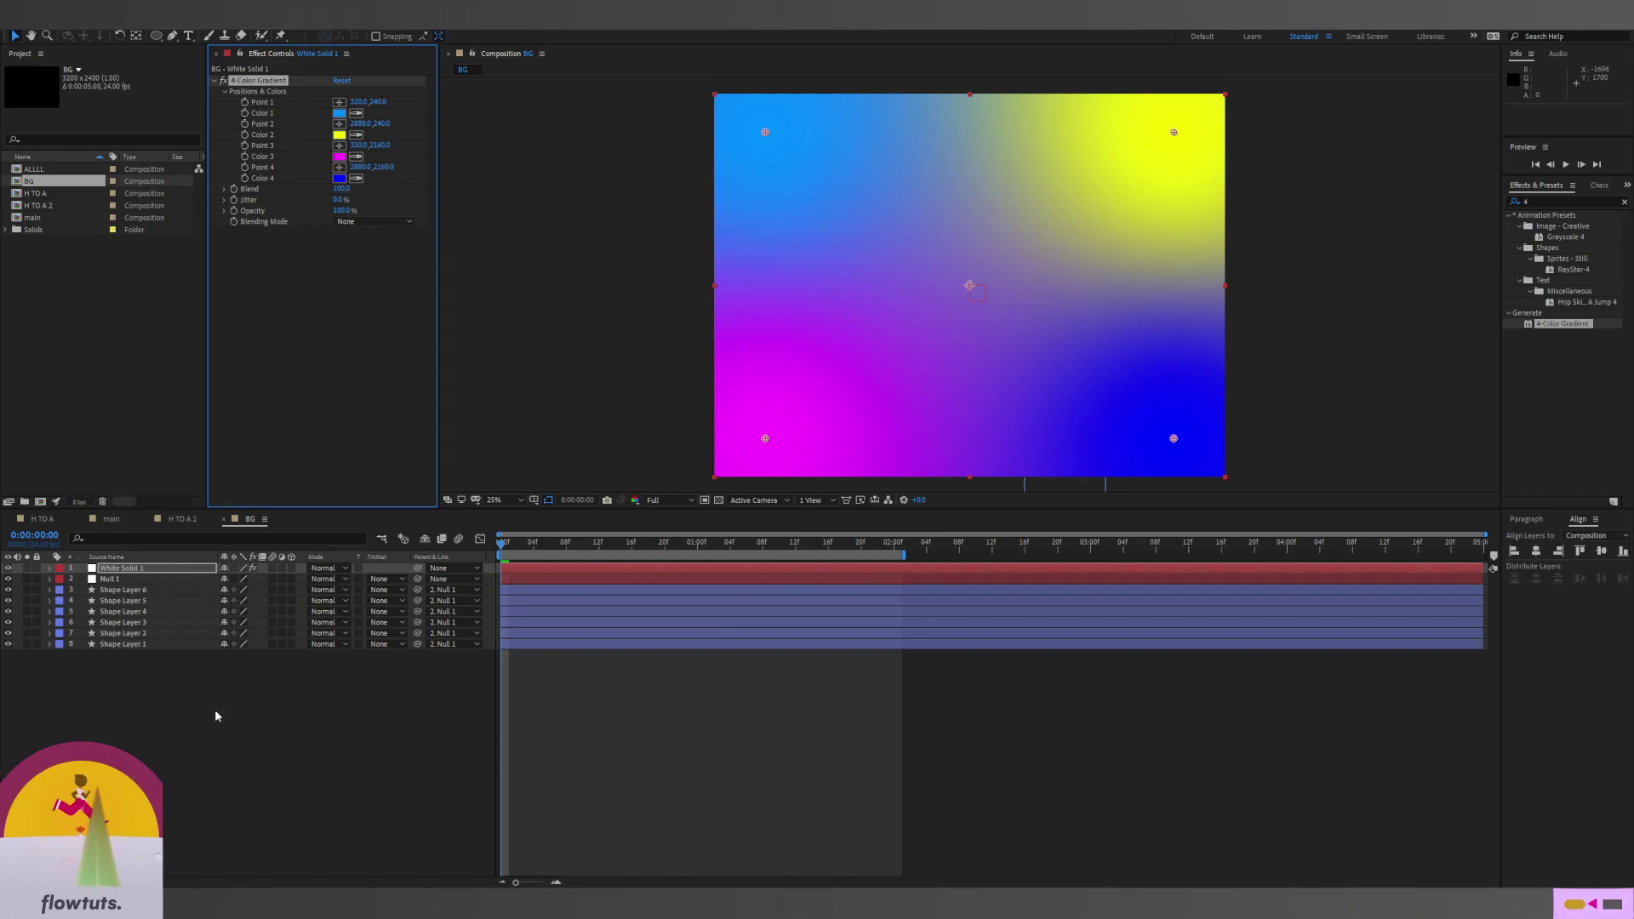
click(339, 113)
drag(667, 474, 645, 475)
drag(696, 547, 692, 558)
click(784, 482)
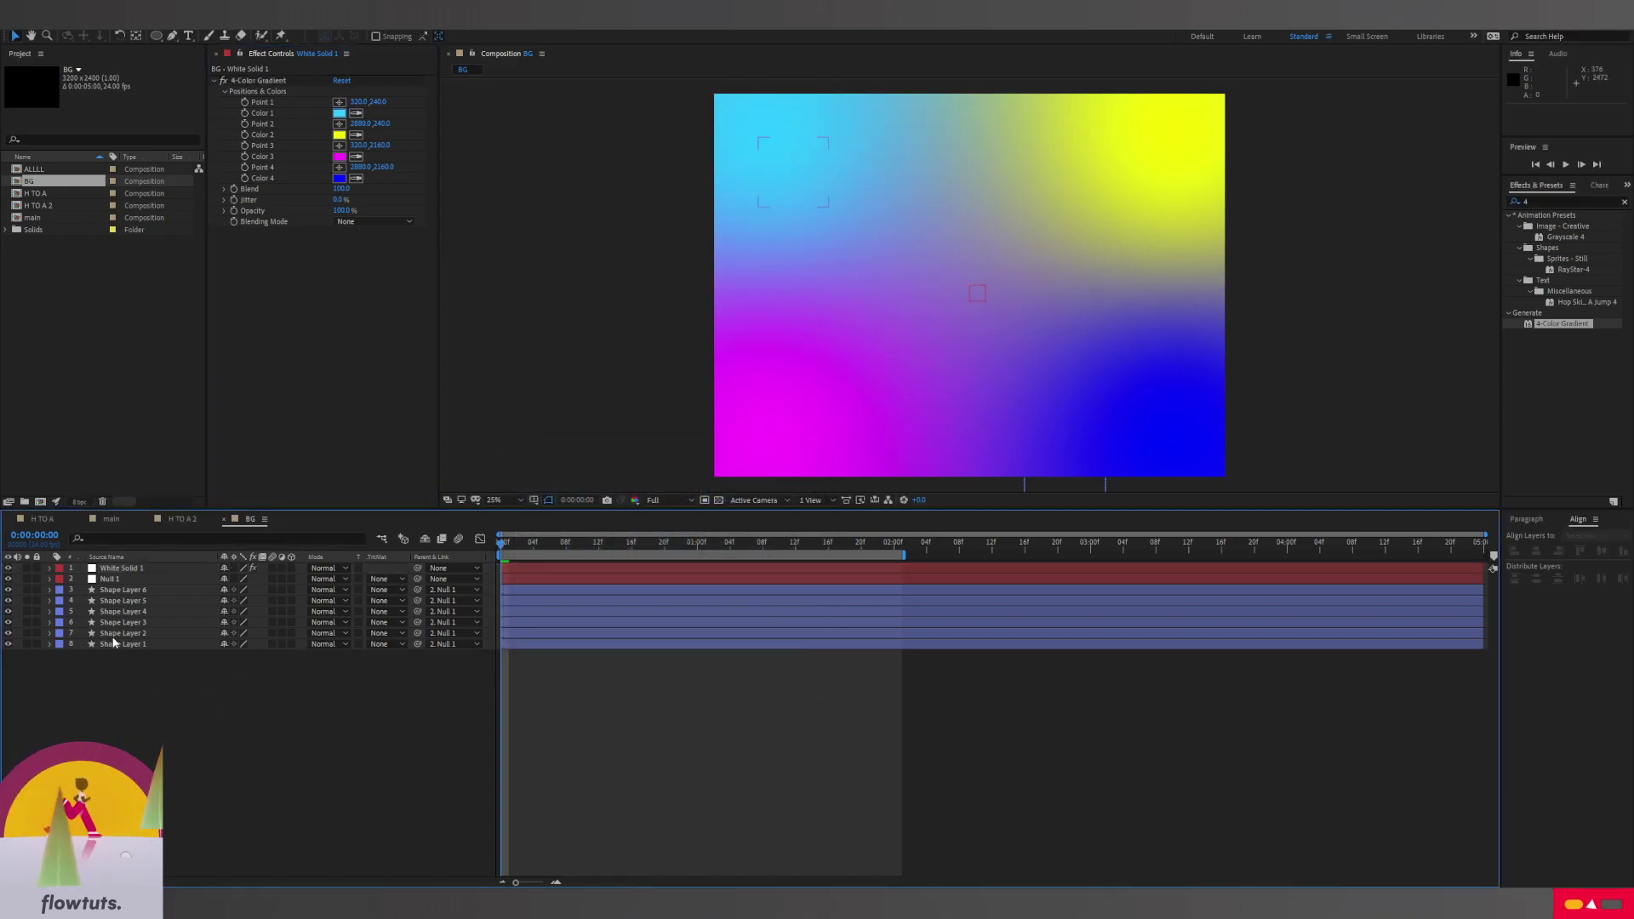
Duplicate the gradient White Solid 1 with Ctrl+D until six copies sit above the null and circles
click(124, 593)
shift+click(119, 611)
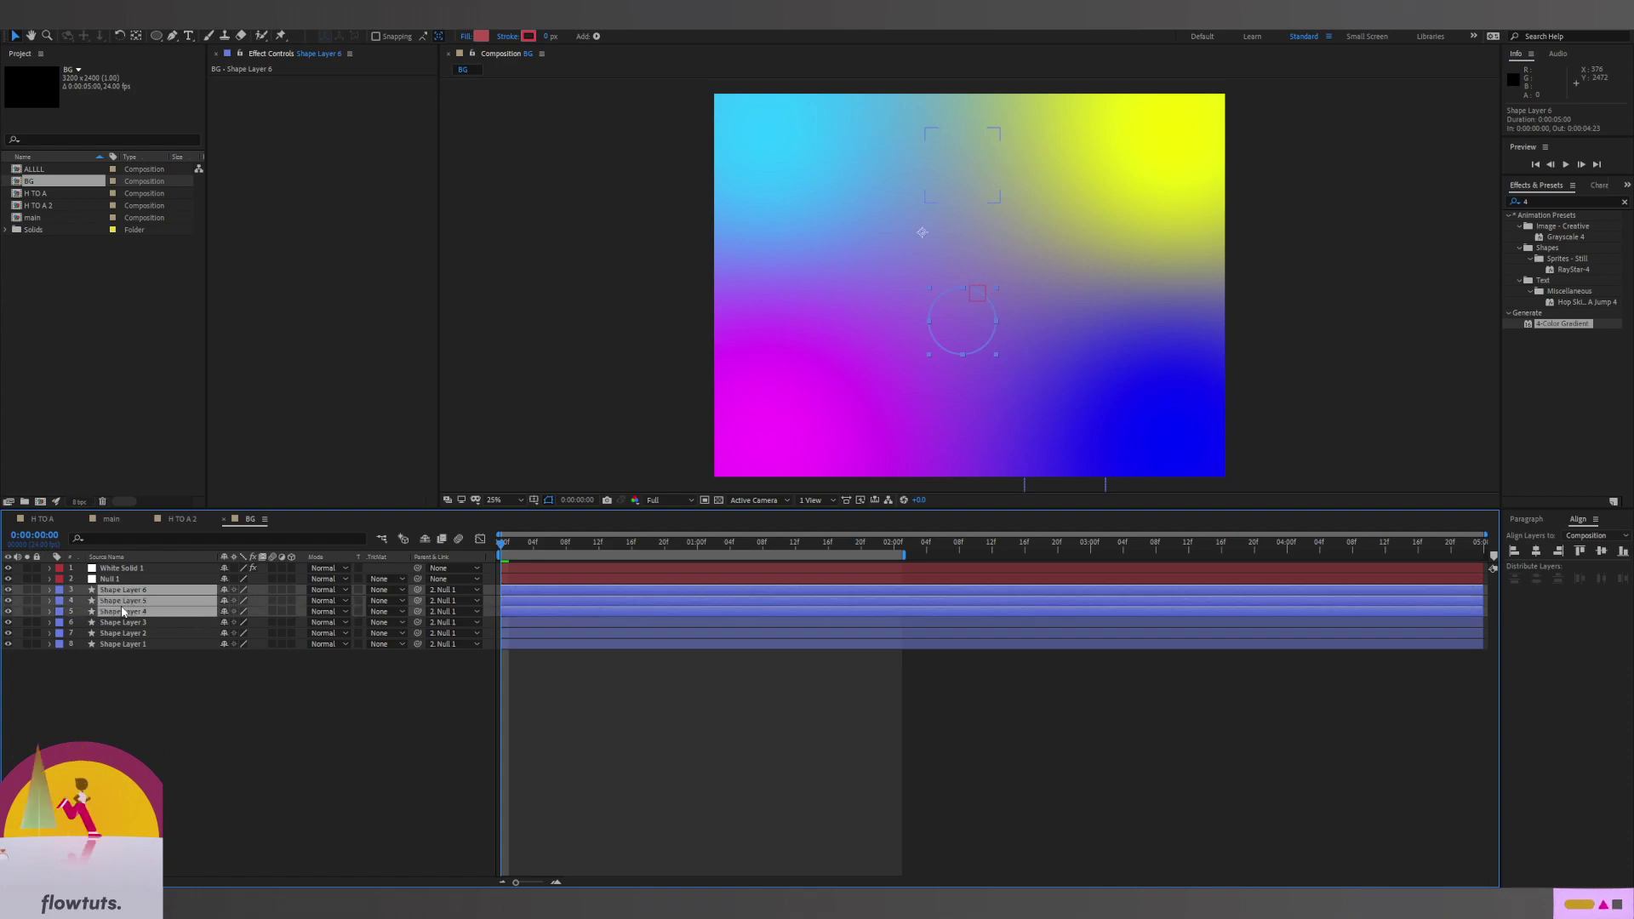
click(119, 656)
click(125, 596)
click(119, 569)
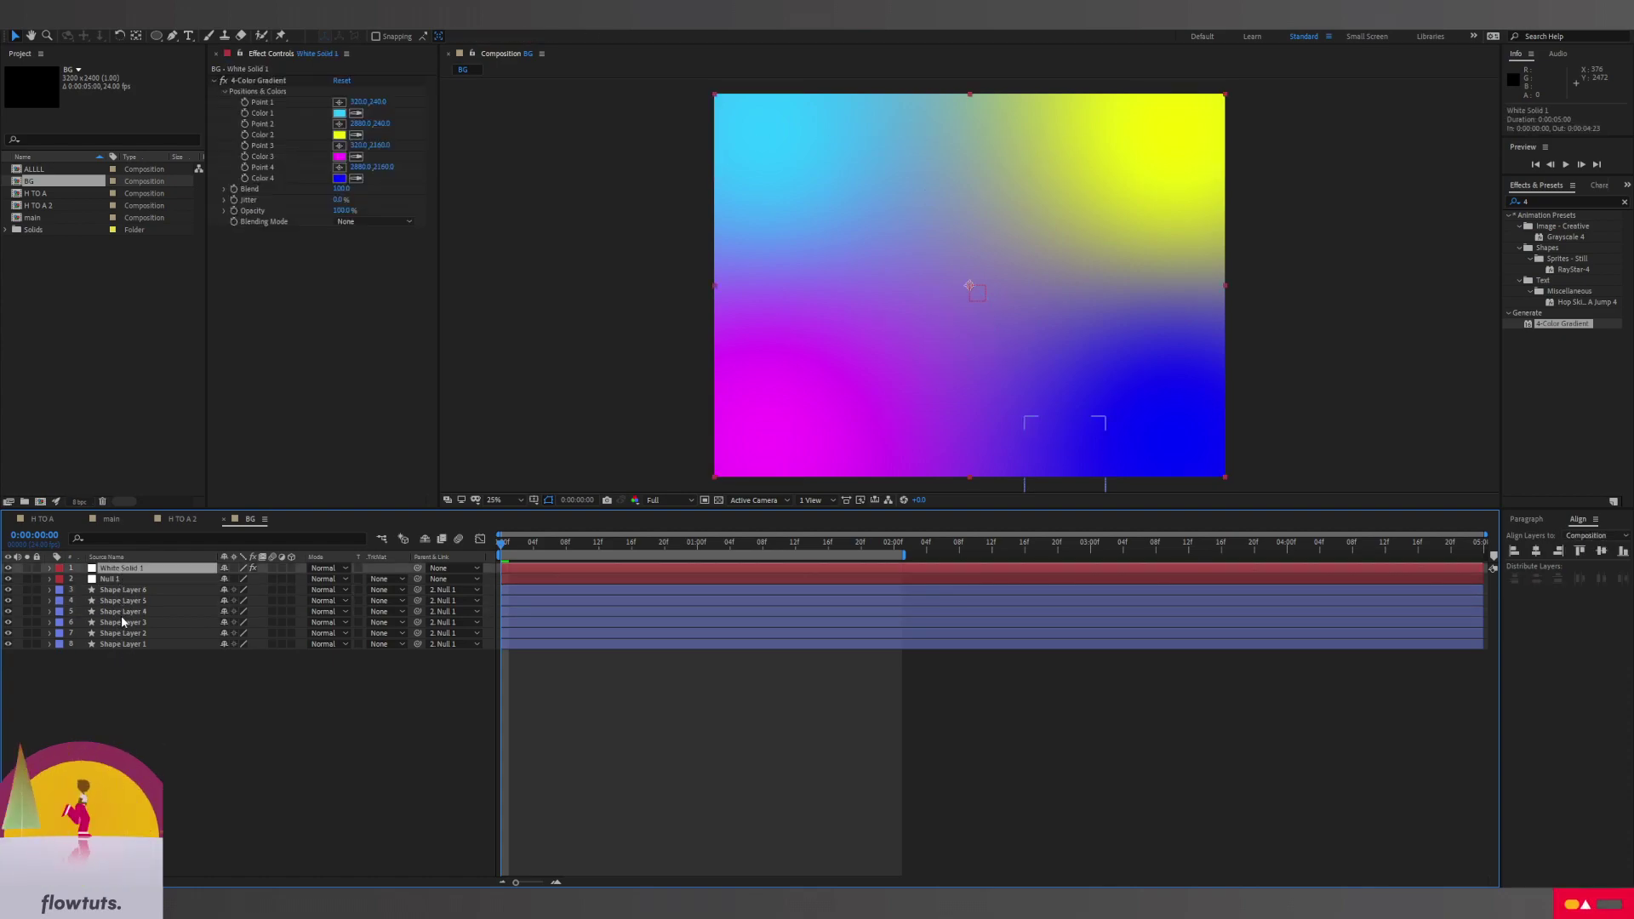
key(ctrl+d)
key(ctrl+d)
key(ctrl+d)
key(ctrl+d)
click(131, 610)
click(138, 568)
key(ctrl+d)
click(140, 622)
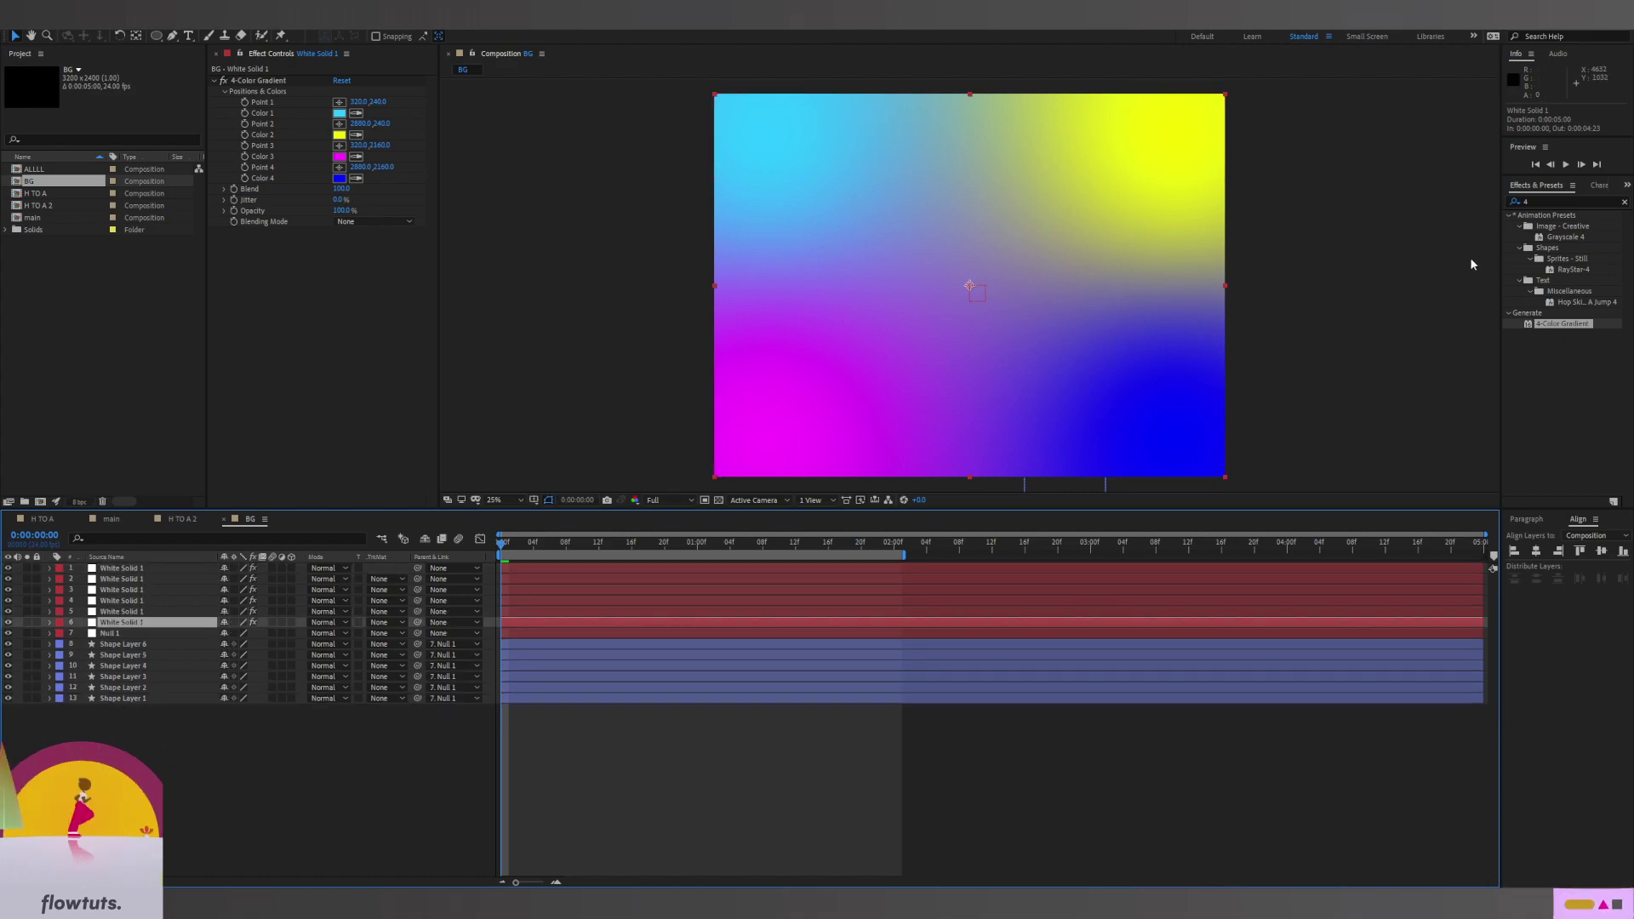
click(1549, 202)
Apply Set Matte to the first gradient solid, taking its matte from Shape Layer 1
key(BackSpace)
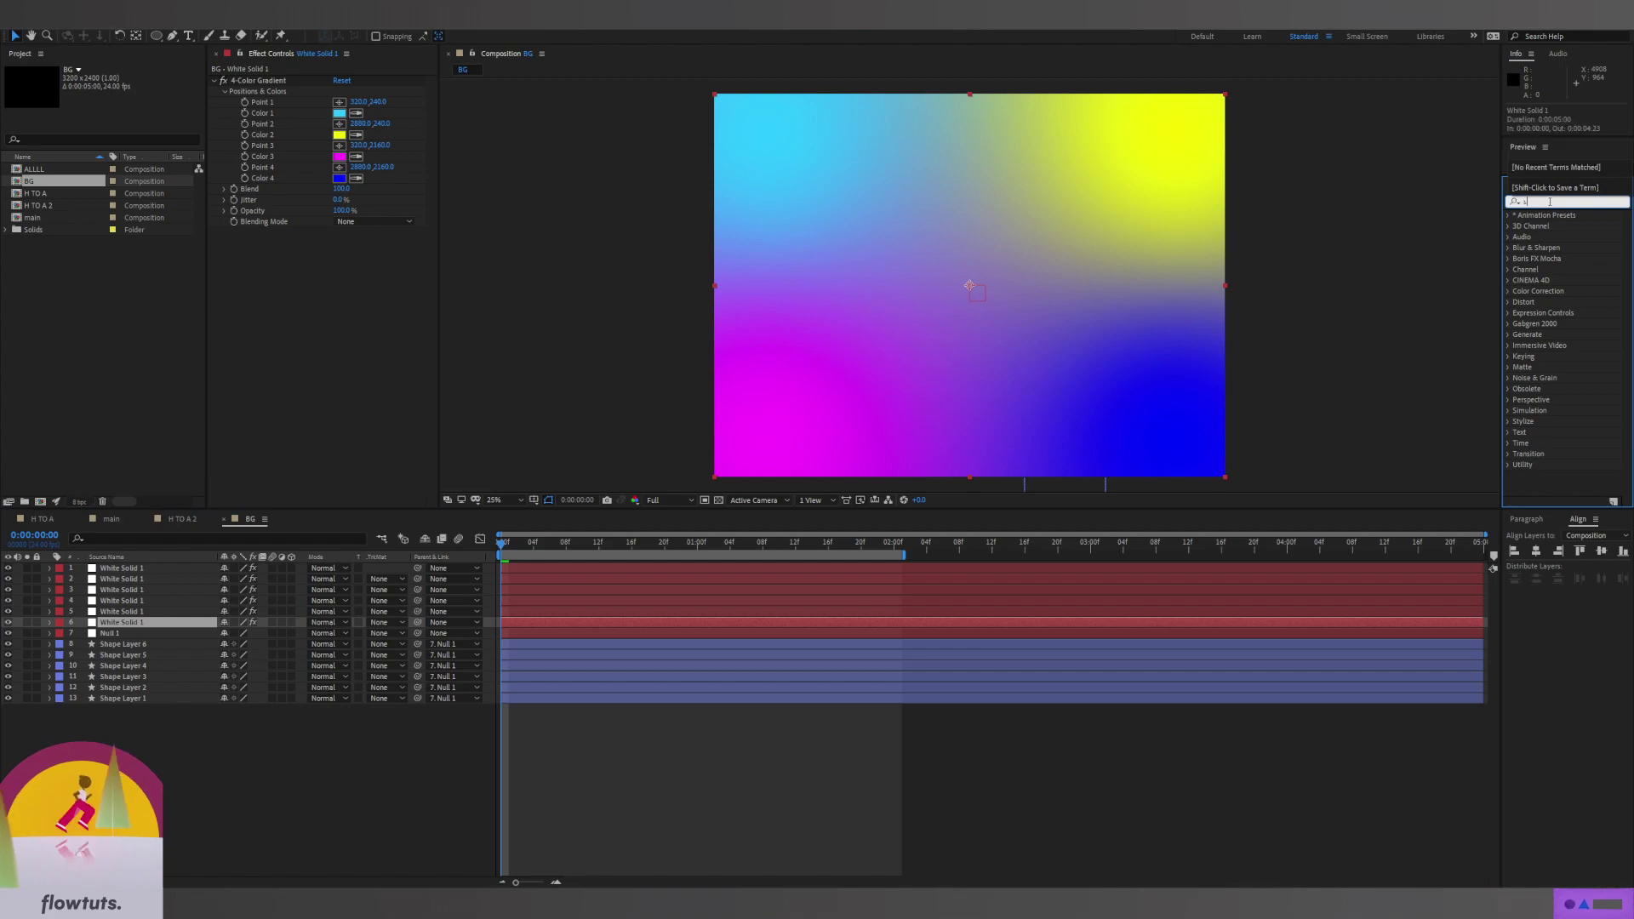
text(set)
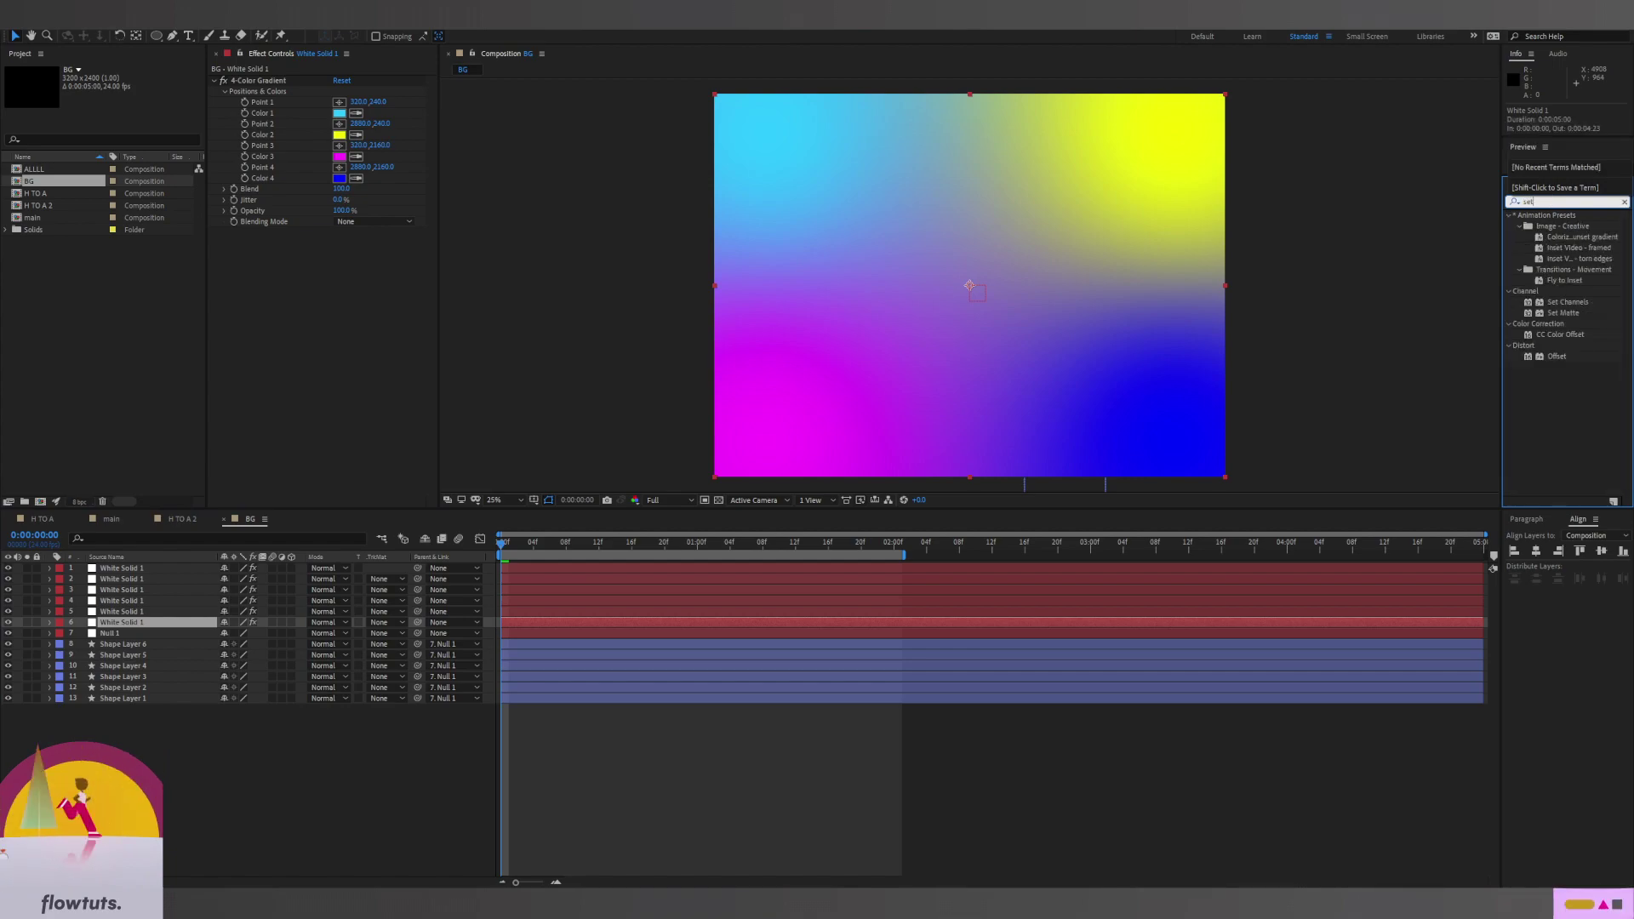
double_click(1563, 313)
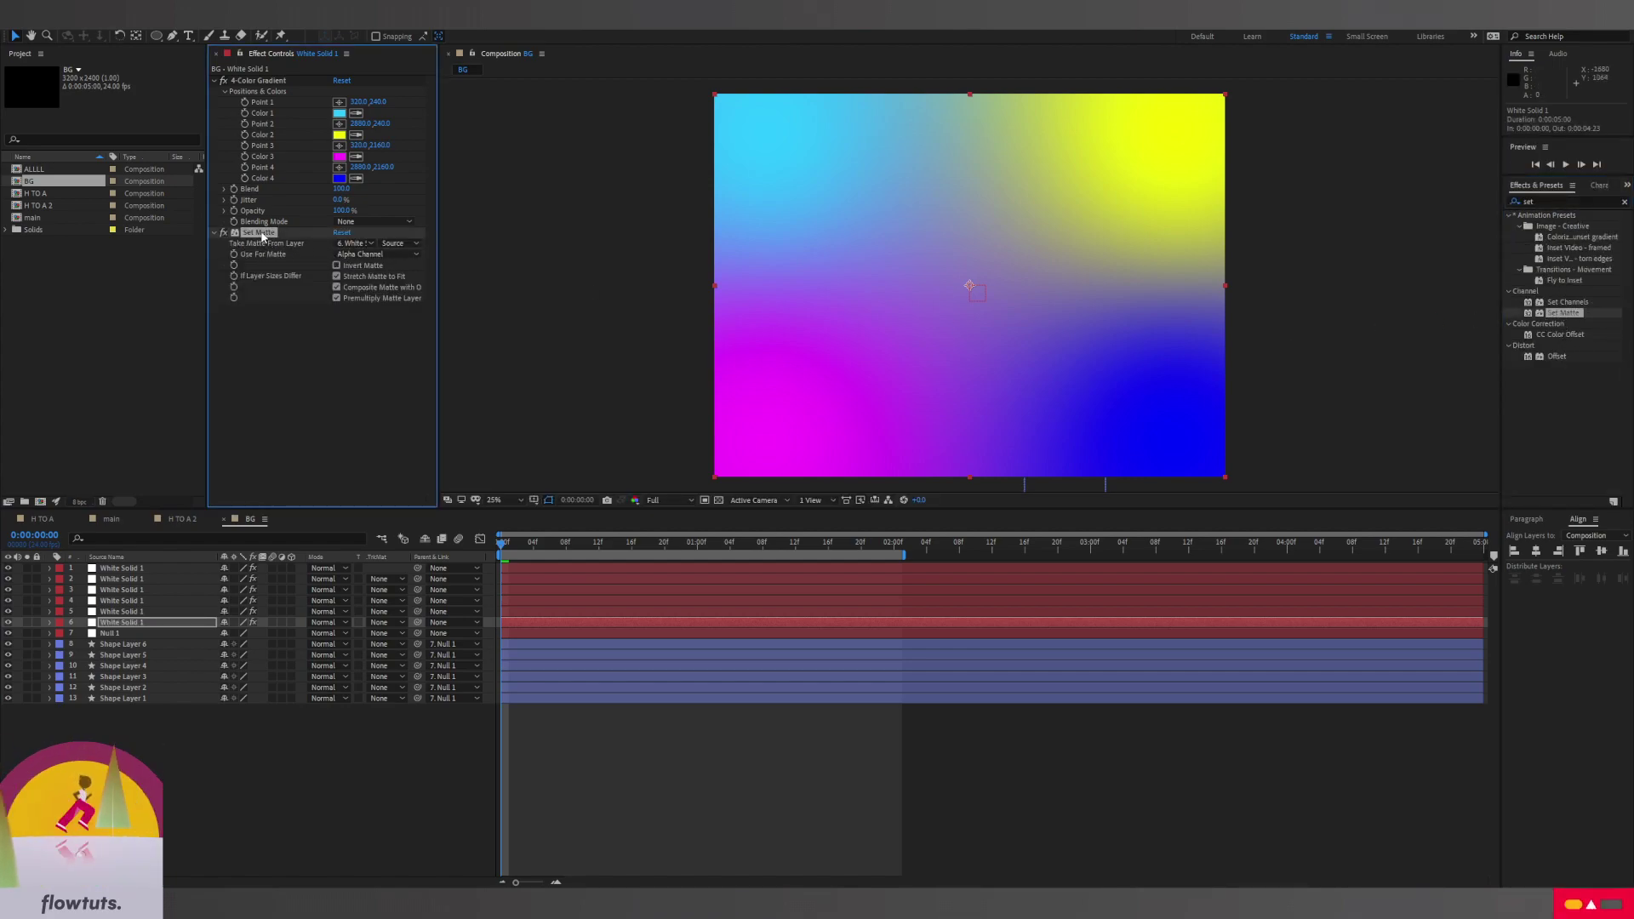
click(355, 244)
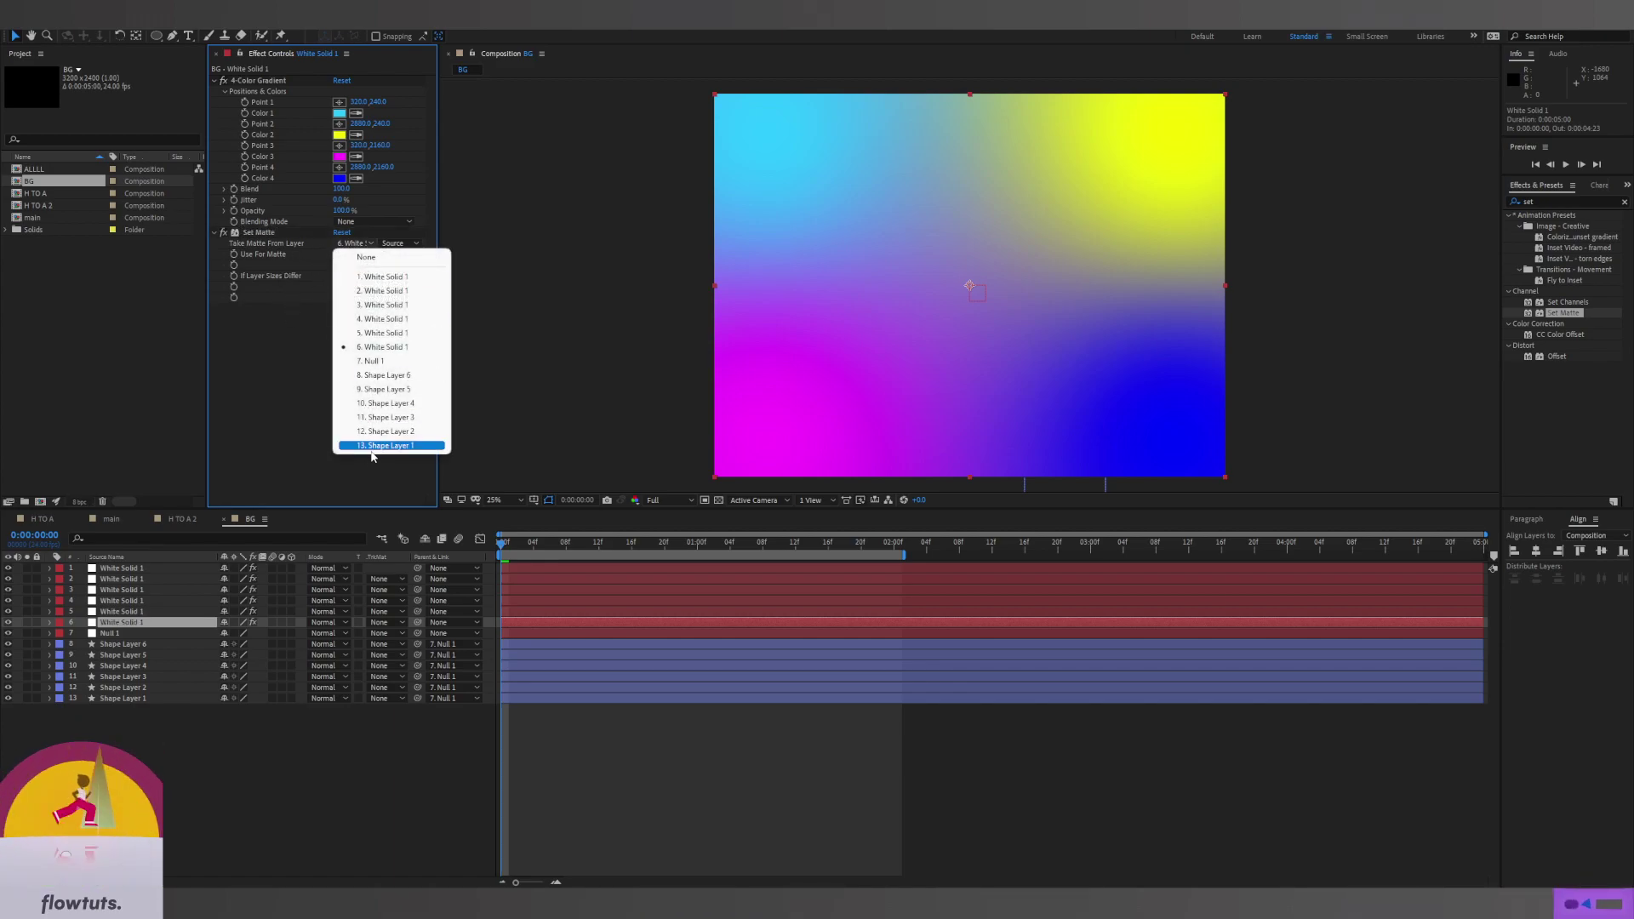
click(374, 445)
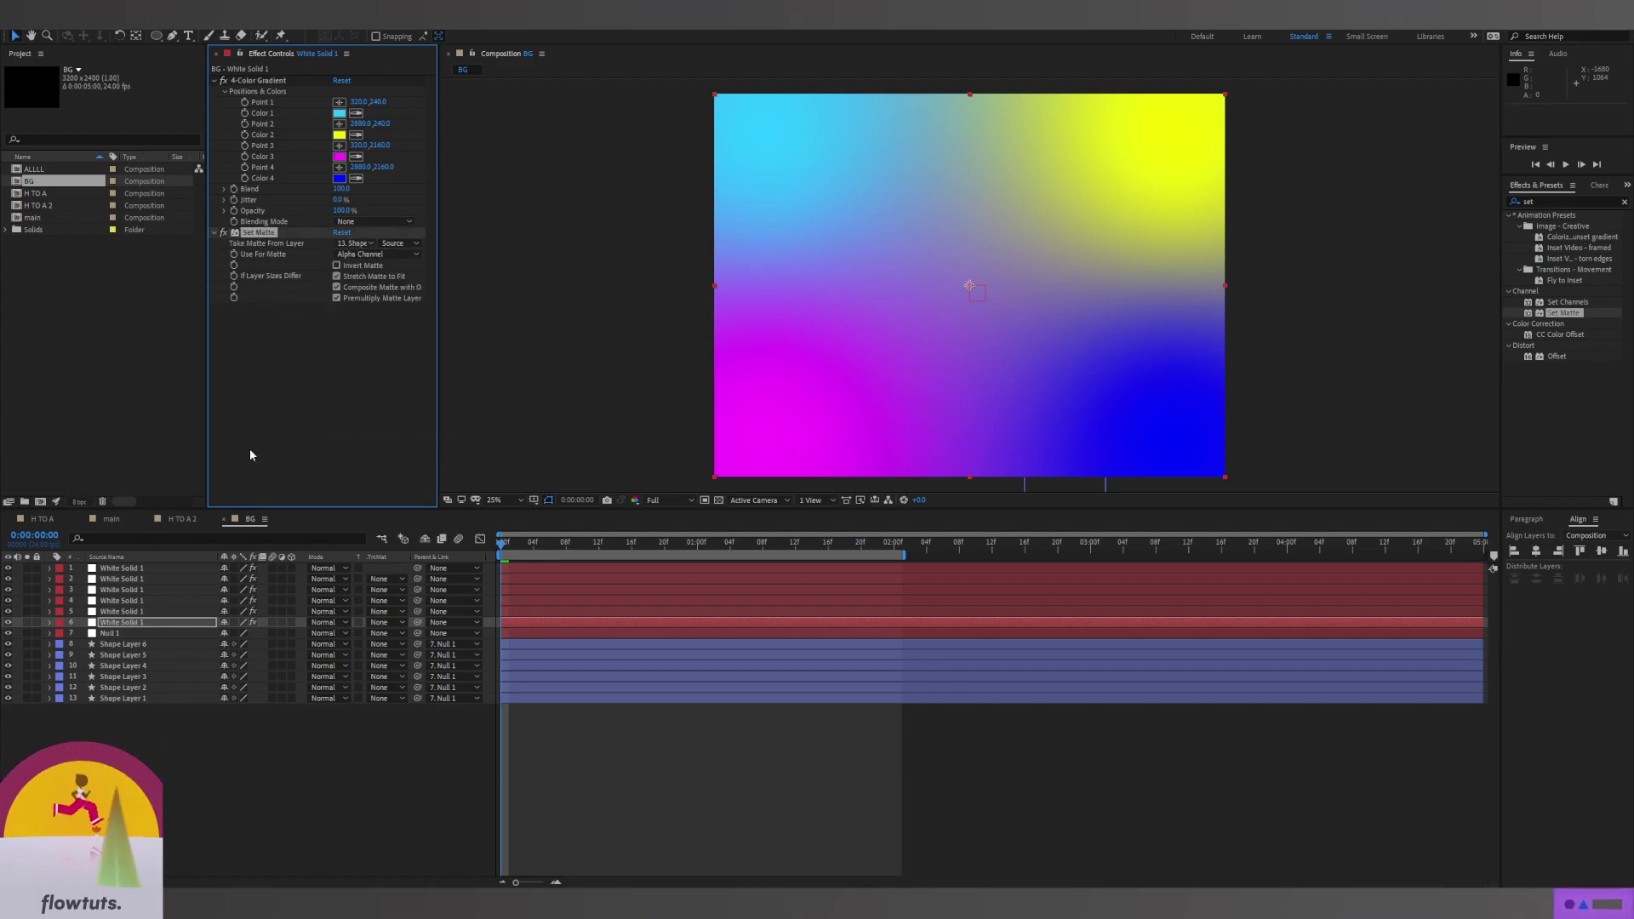
Solo the matted solid and its circle to check the result, then unsolo everything
click(129, 614)
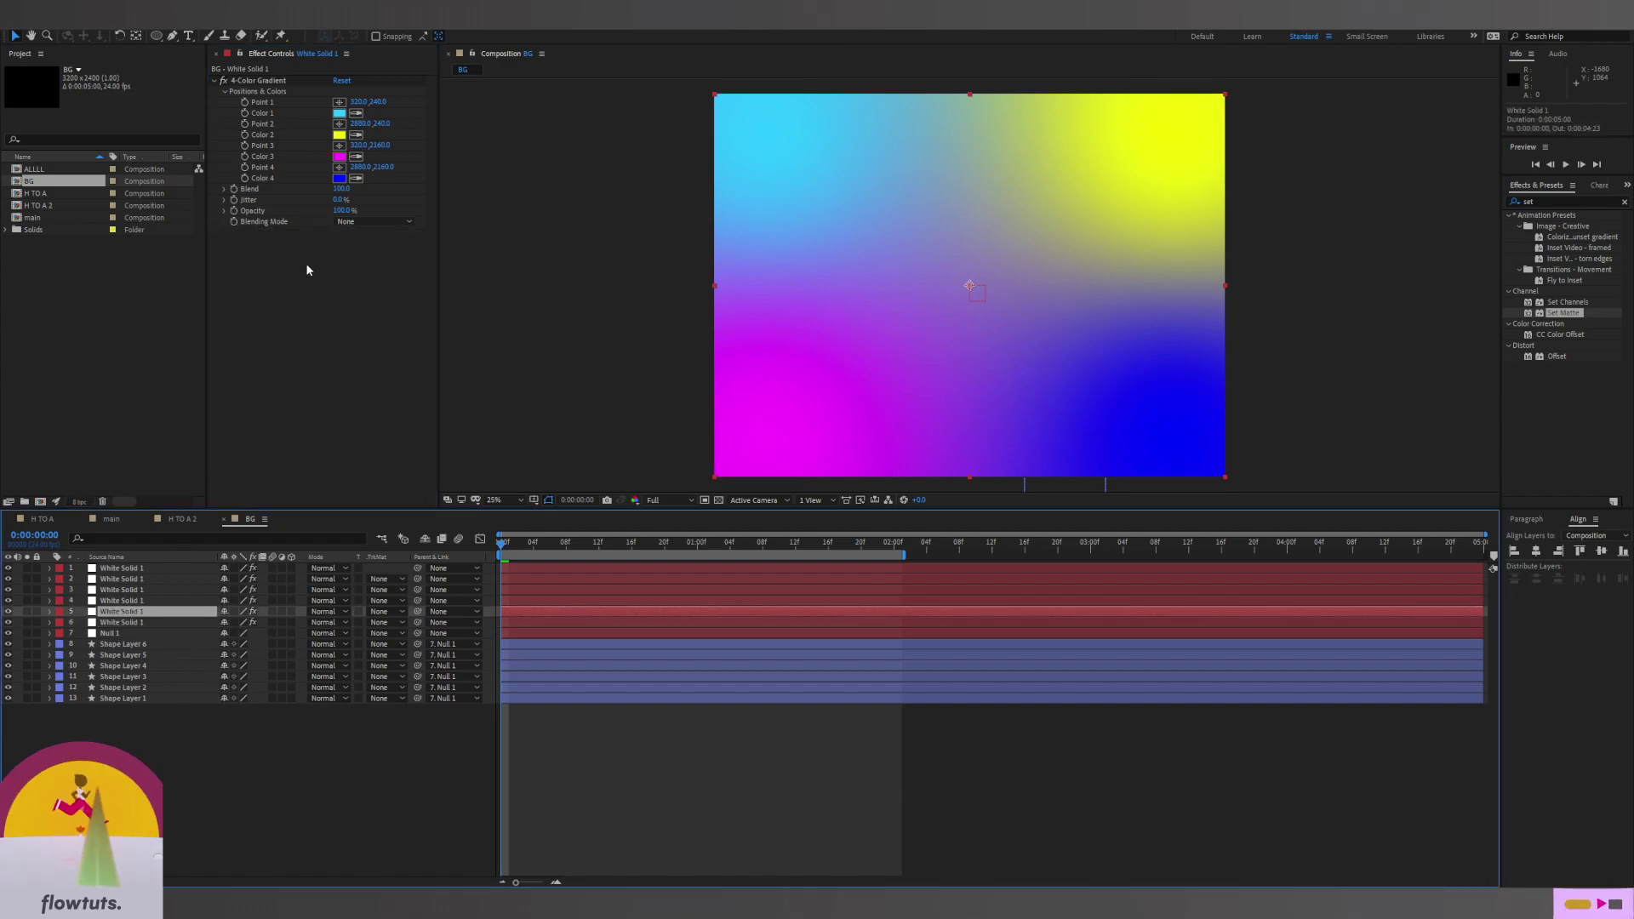
click(137, 622)
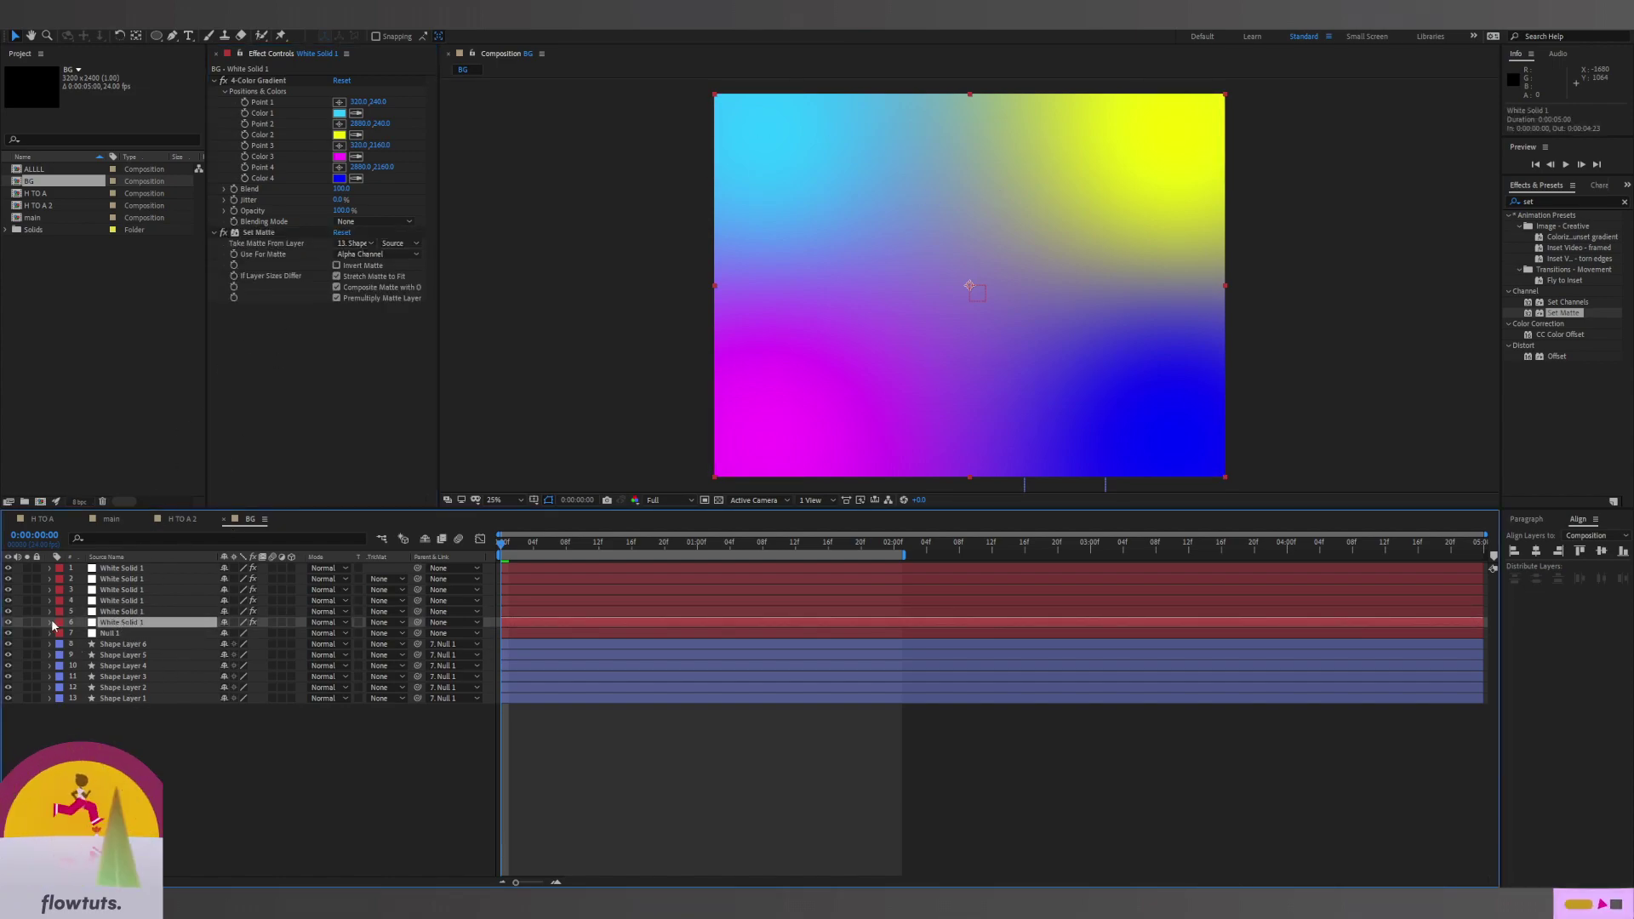
click(26, 622)
click(28, 697)
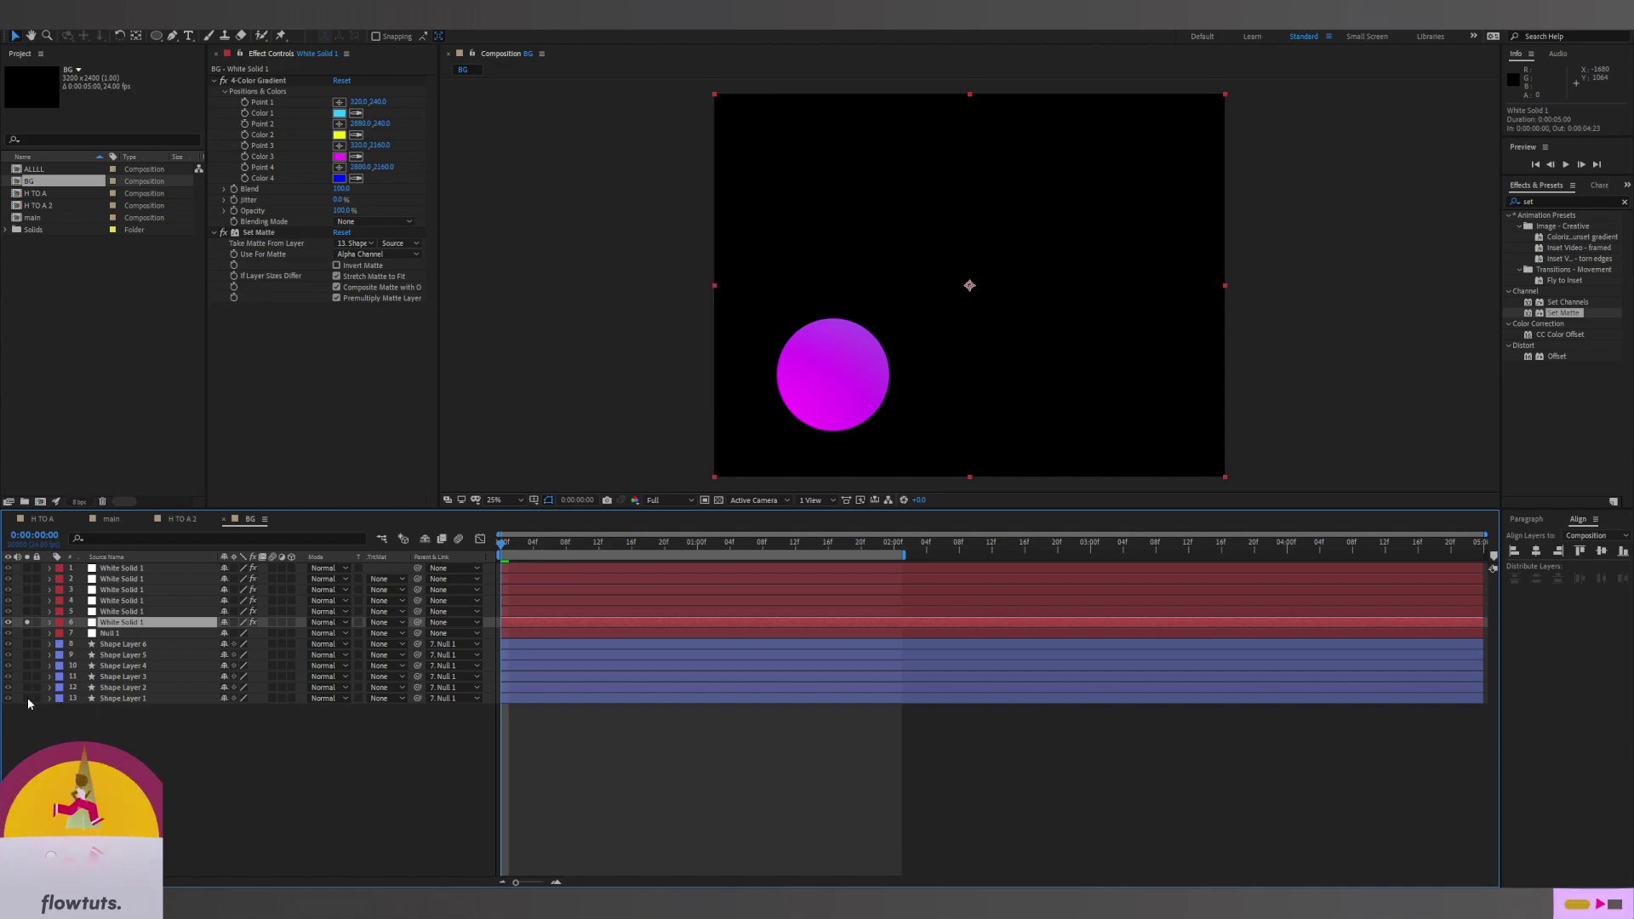
click(106, 688)
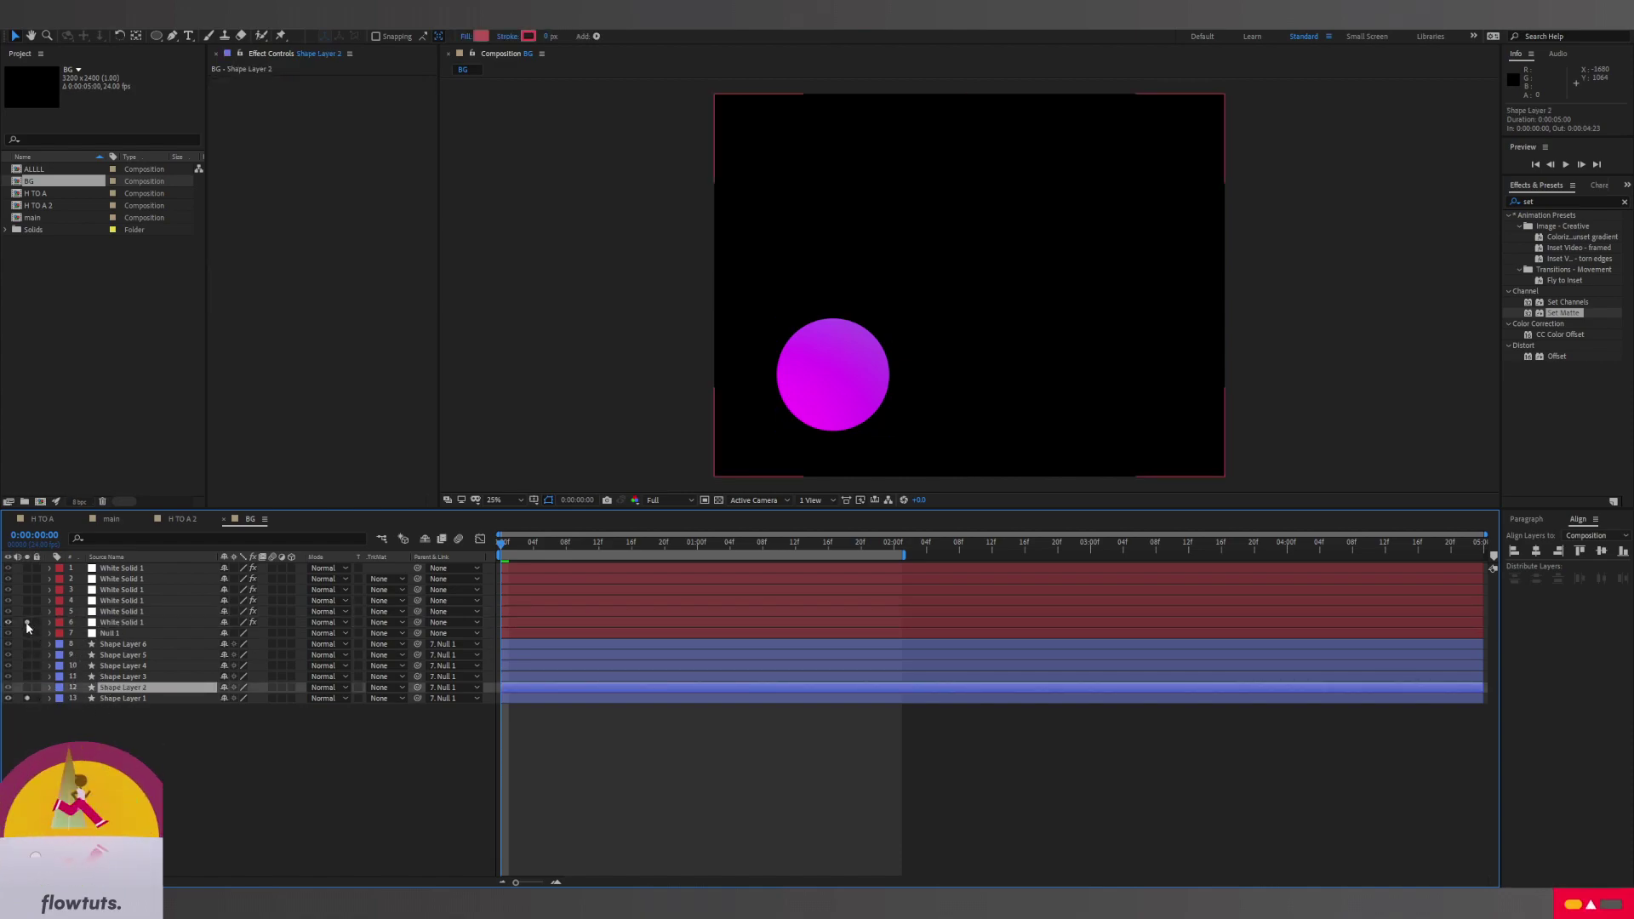
click(26, 697)
Matte the next three gradient solids to Shape Layers 2, 3 and 4
click(119, 611)
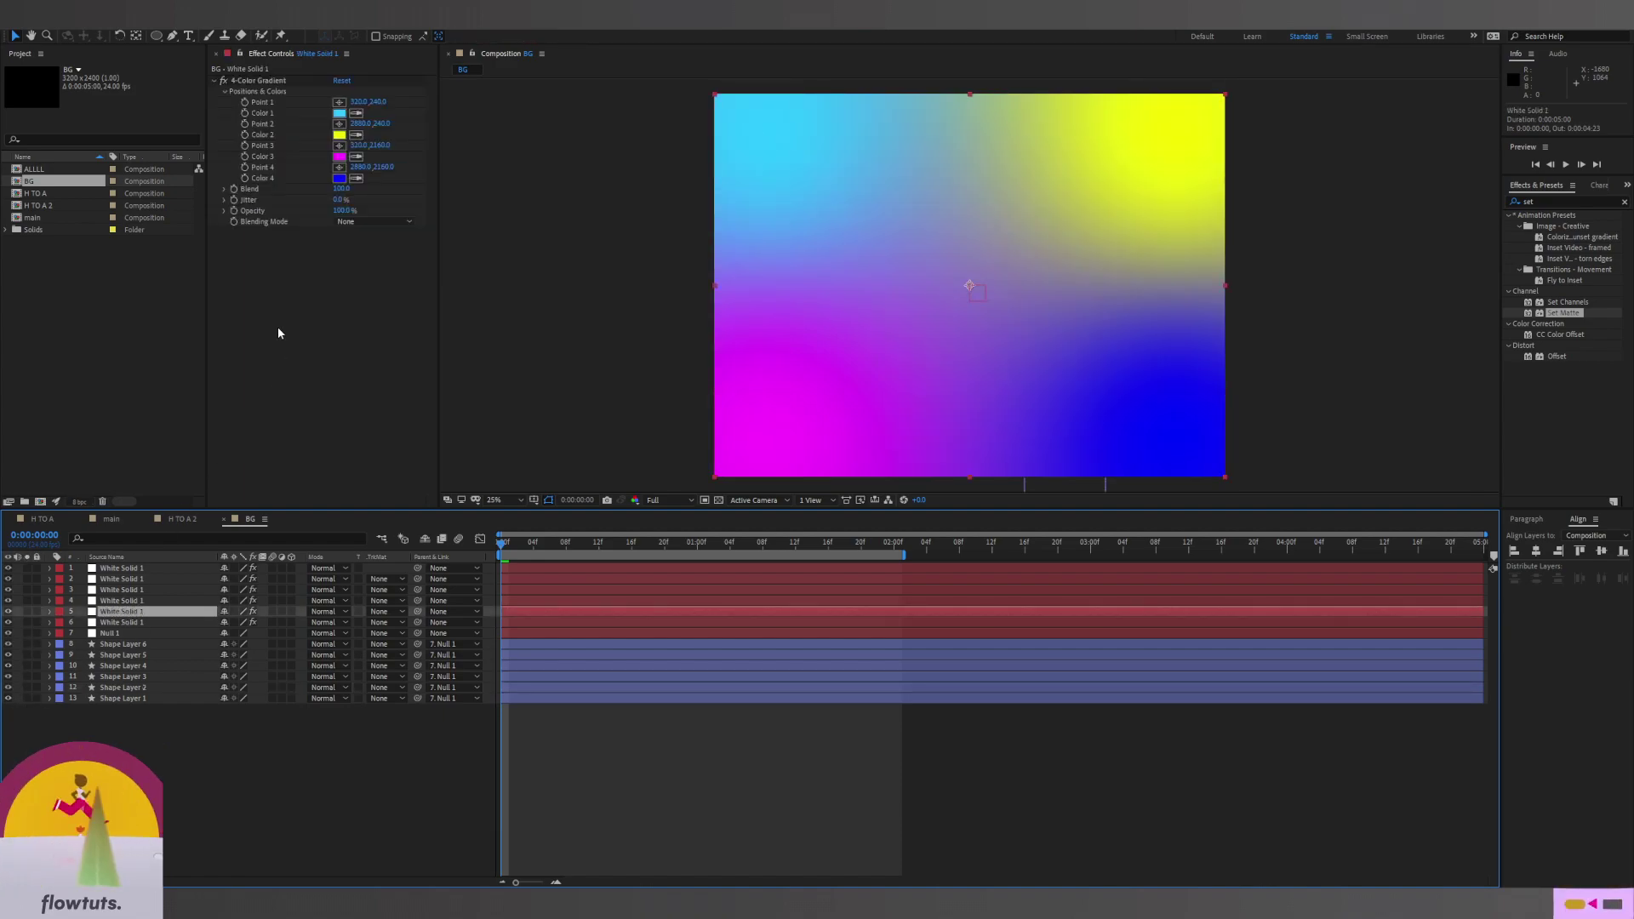
click(355, 243)
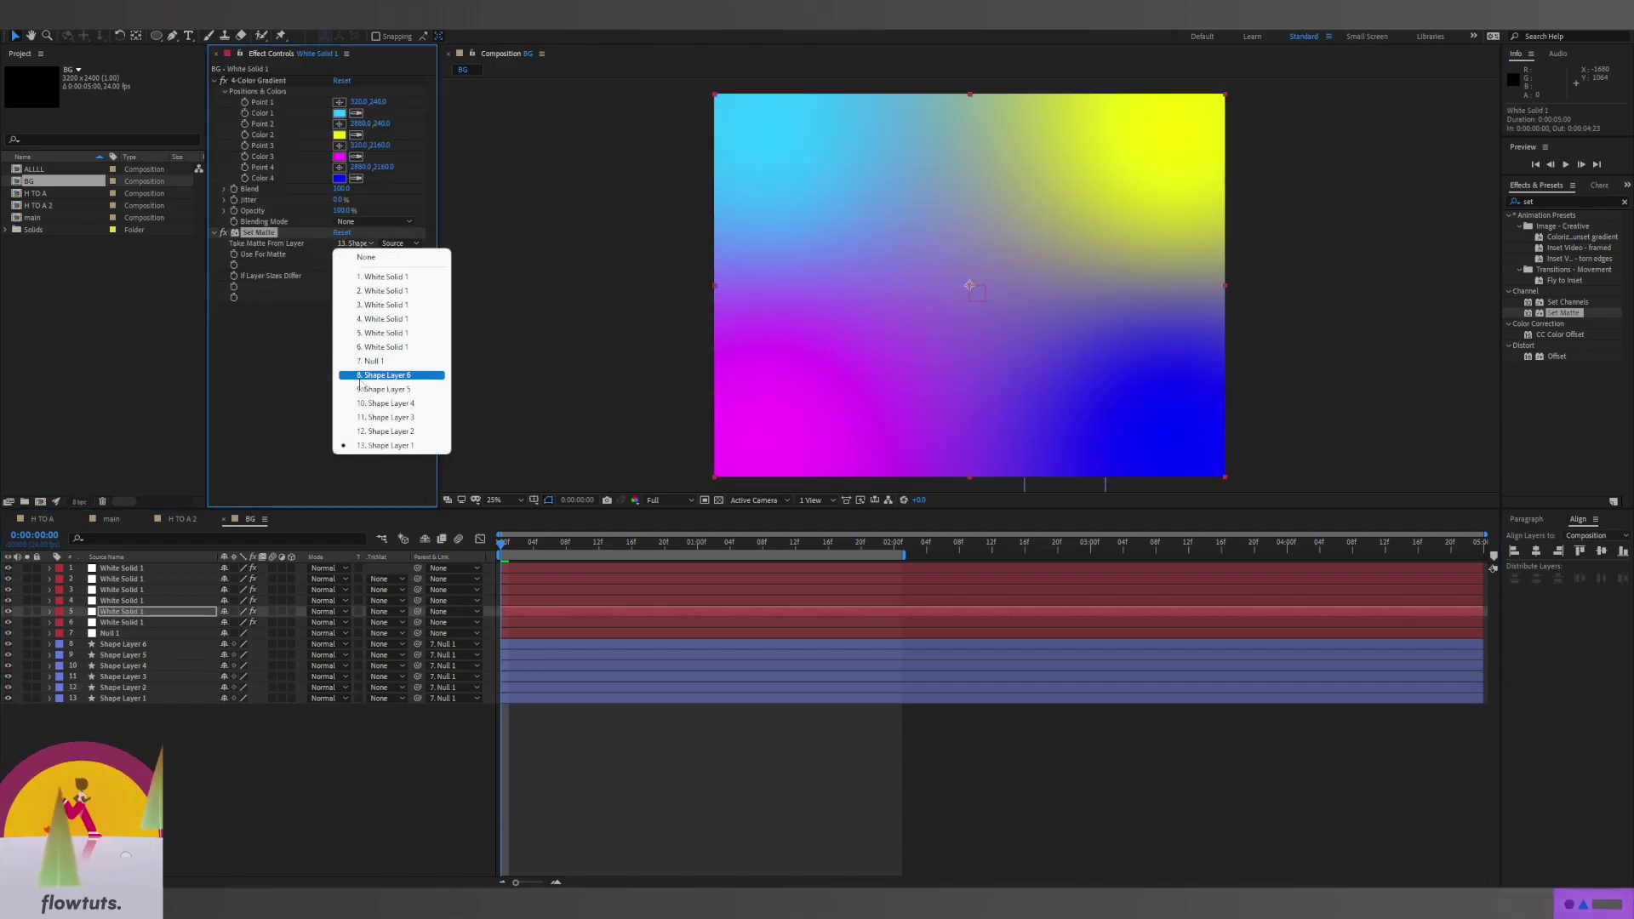
click(362, 432)
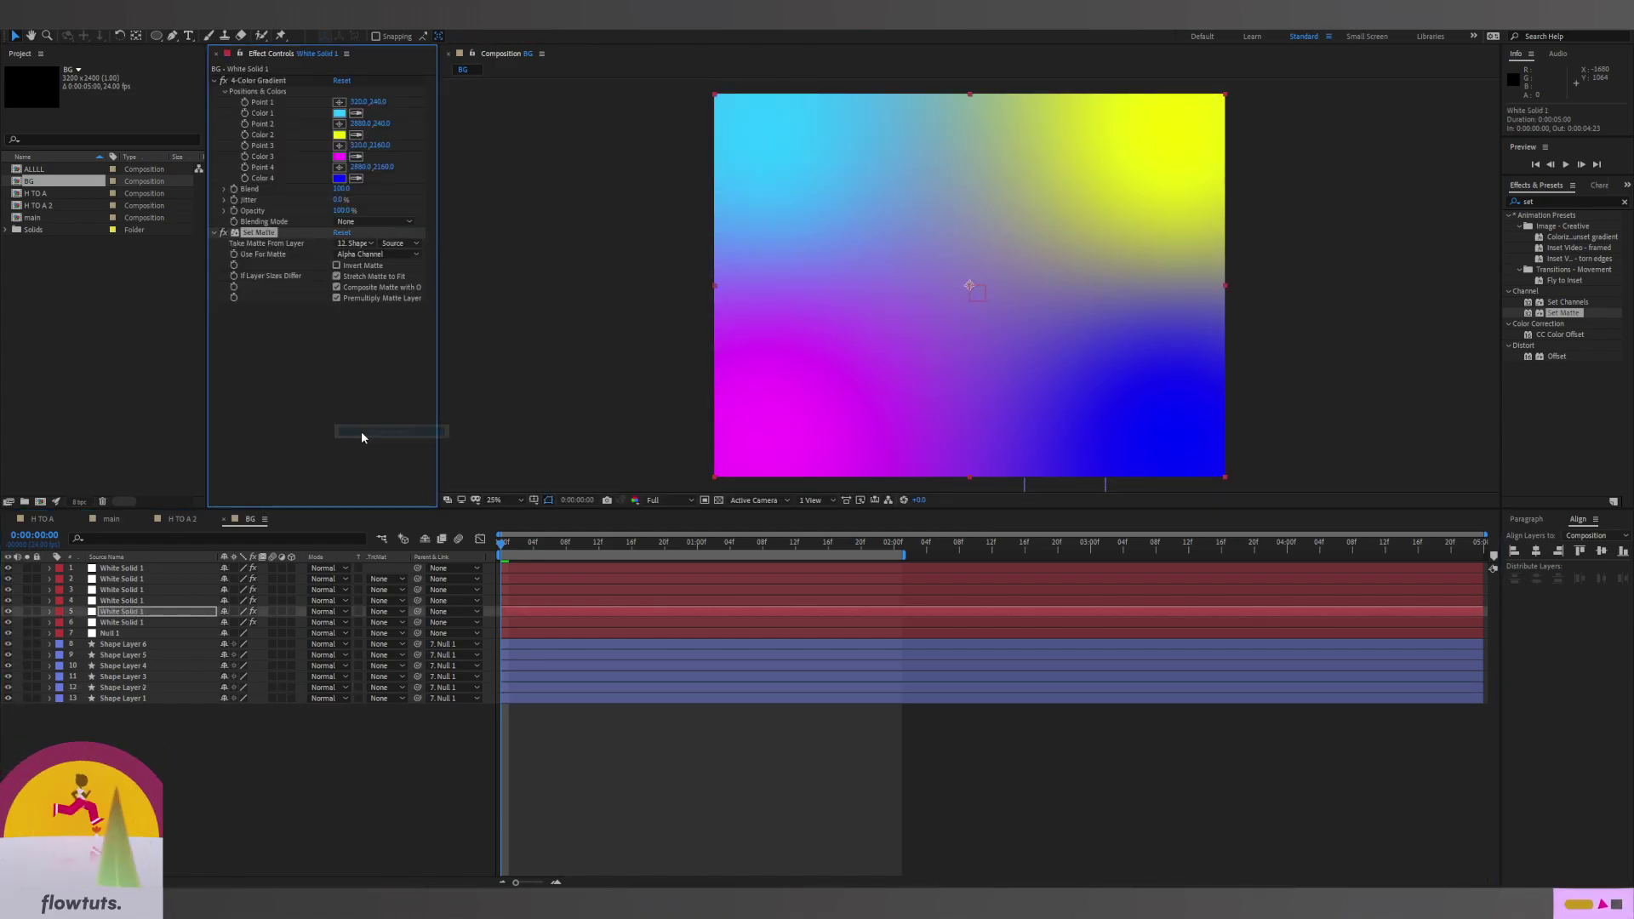
click(123, 600)
click(355, 243)
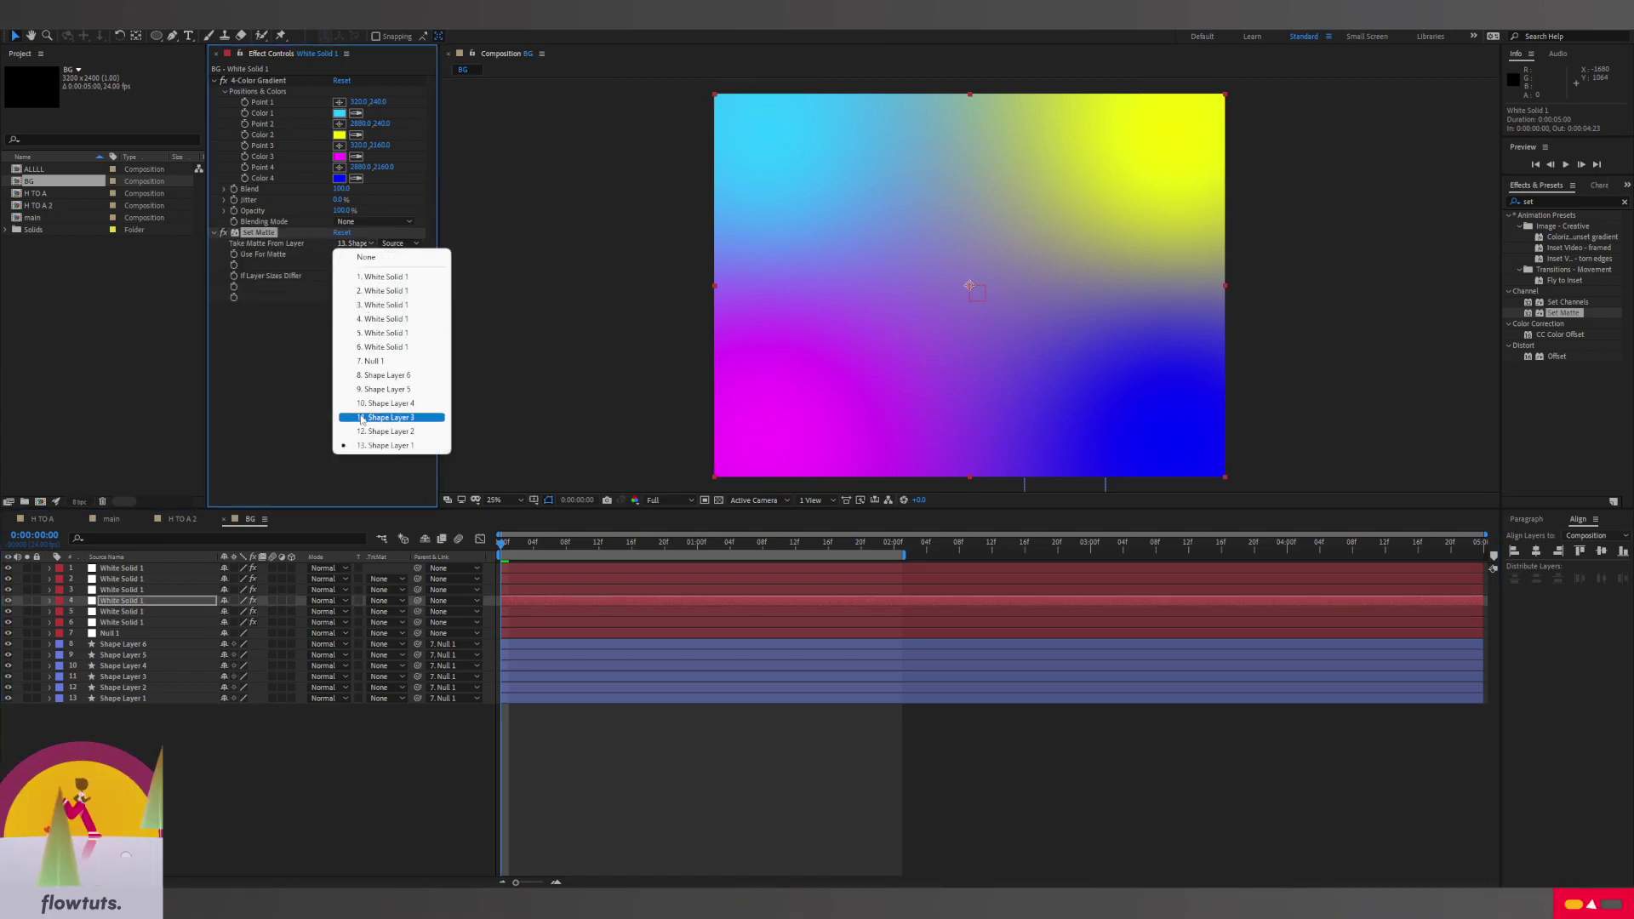
click(362, 418)
key(ctrl+Up)
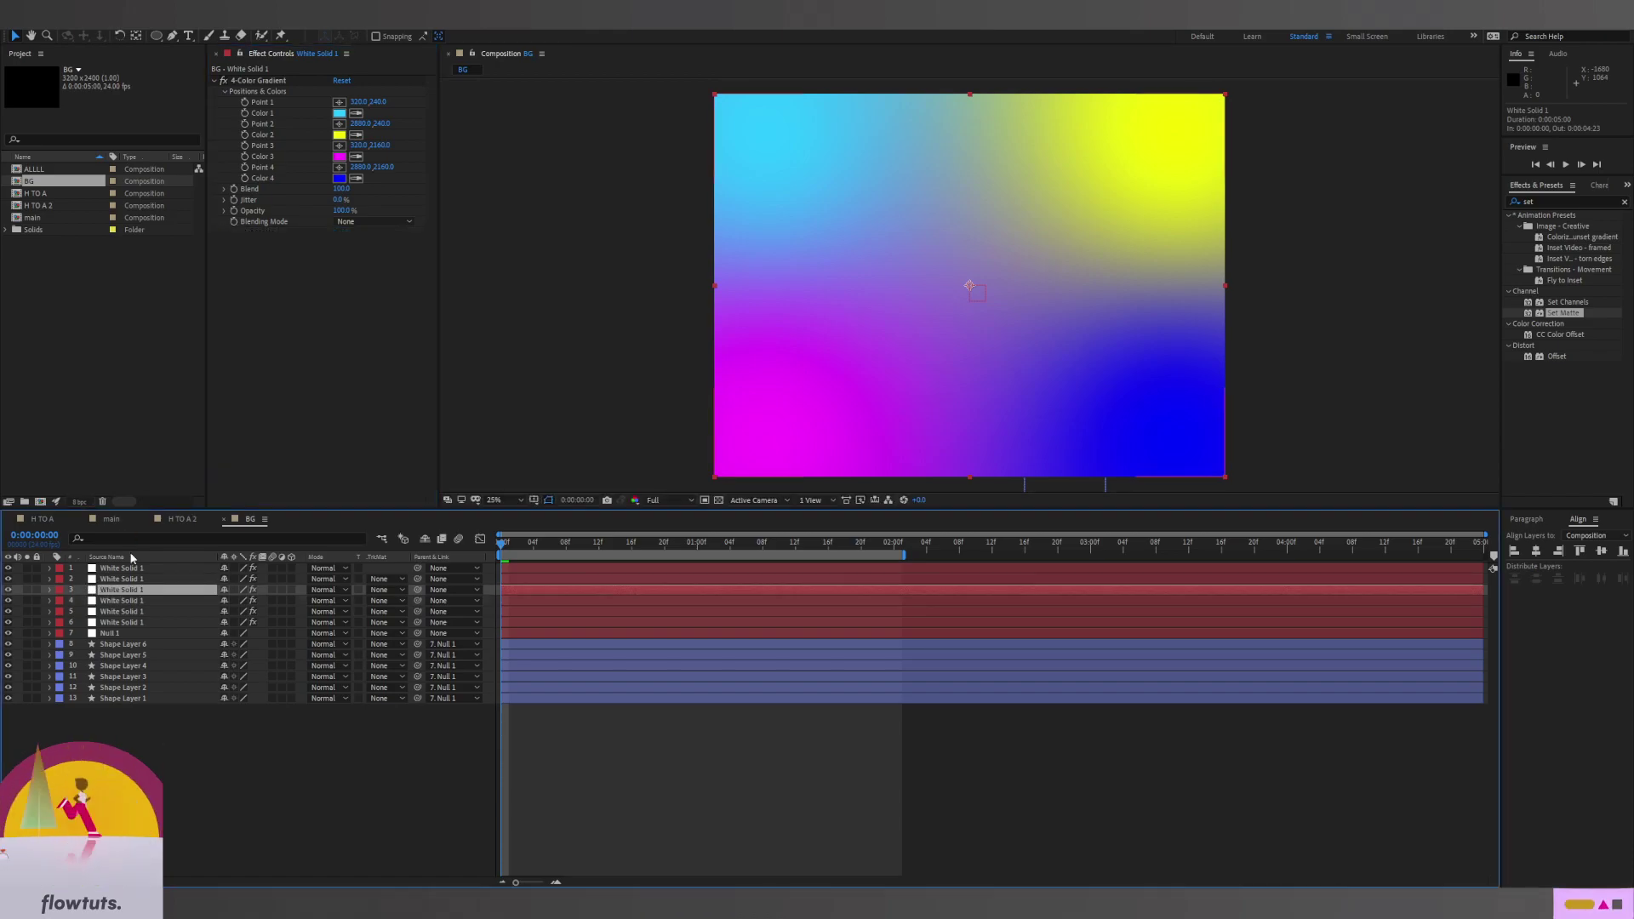
click(358, 244)
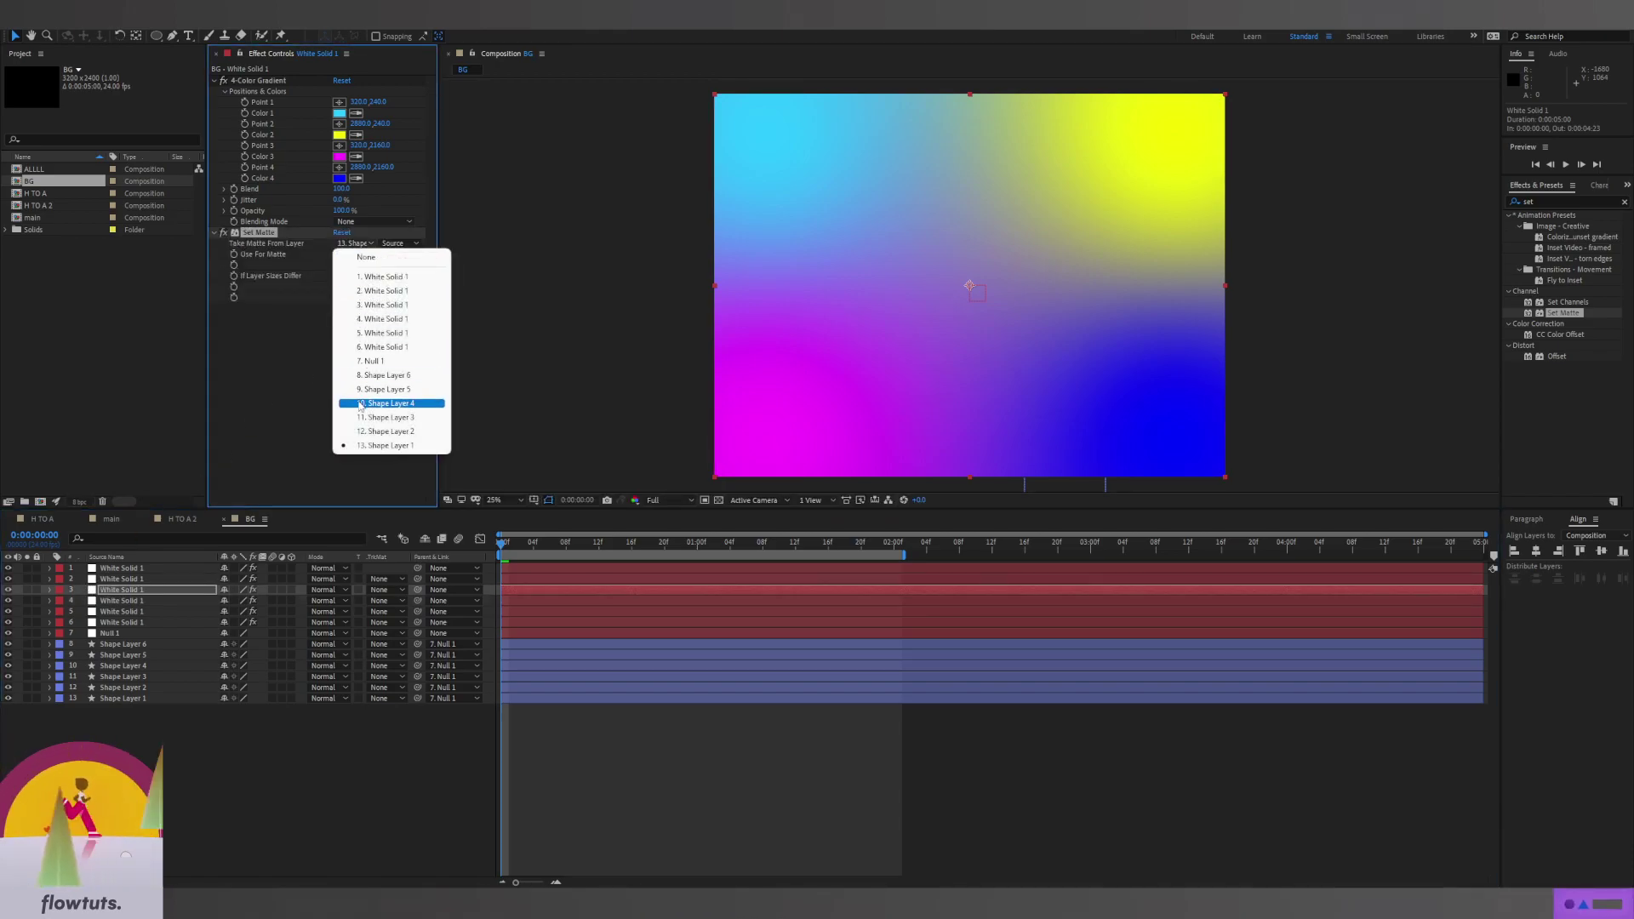
click(365, 402)
Matte the last two solids to Shape Layers 5 and 6, then preview the six gradient circles
click(143, 579)
key(ctrl+alt+shift+e)
click(357, 245)
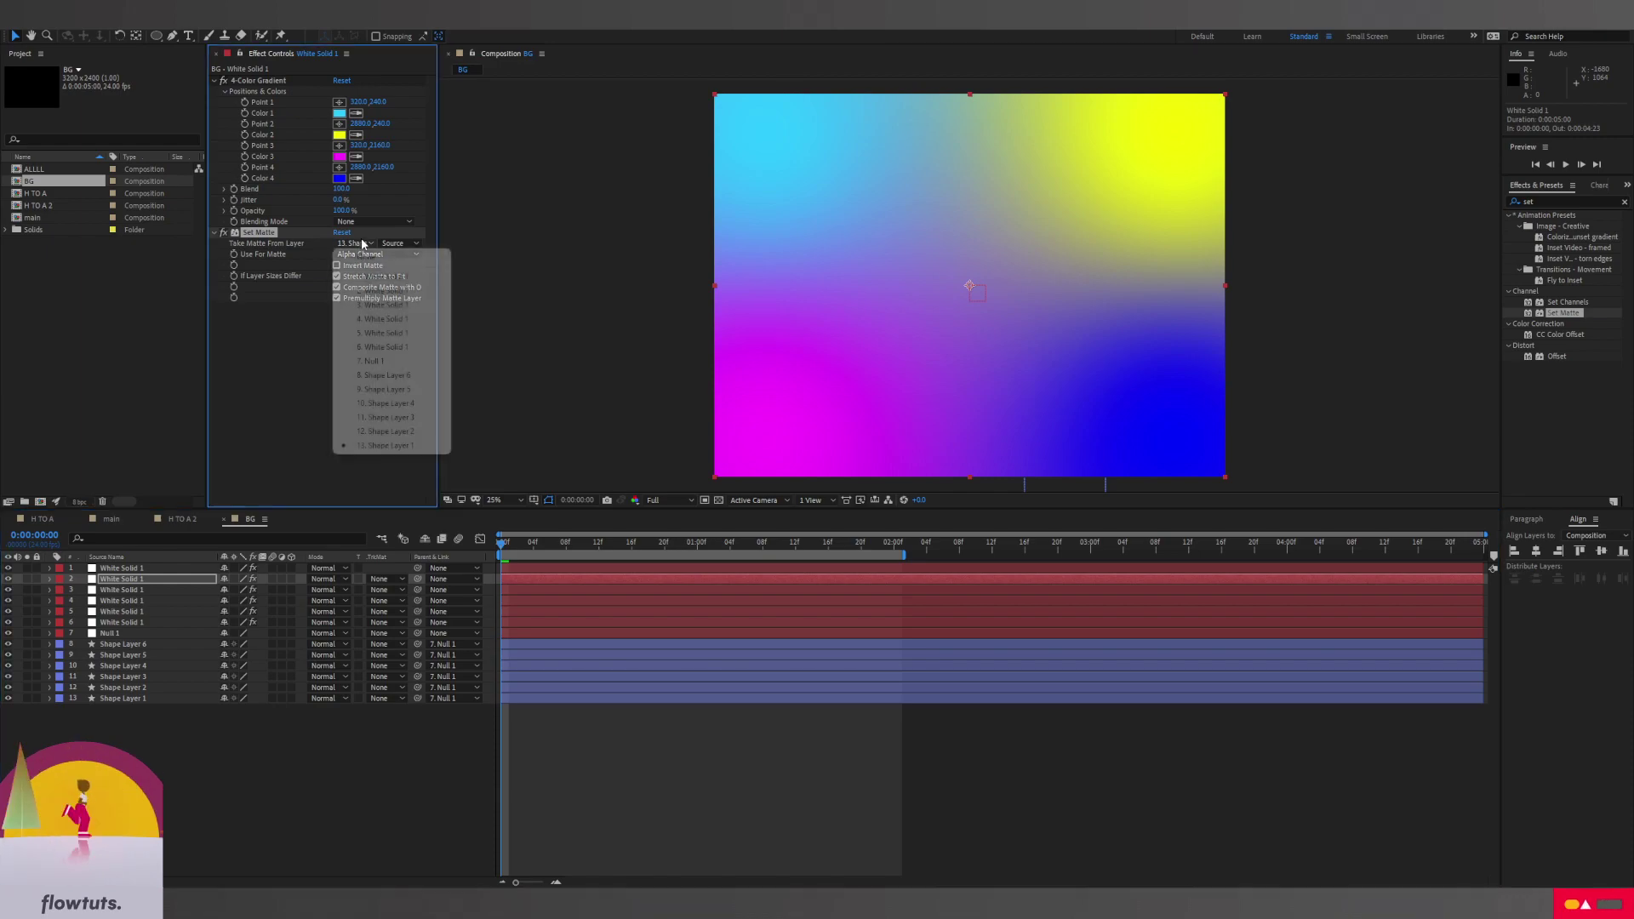
click(392, 389)
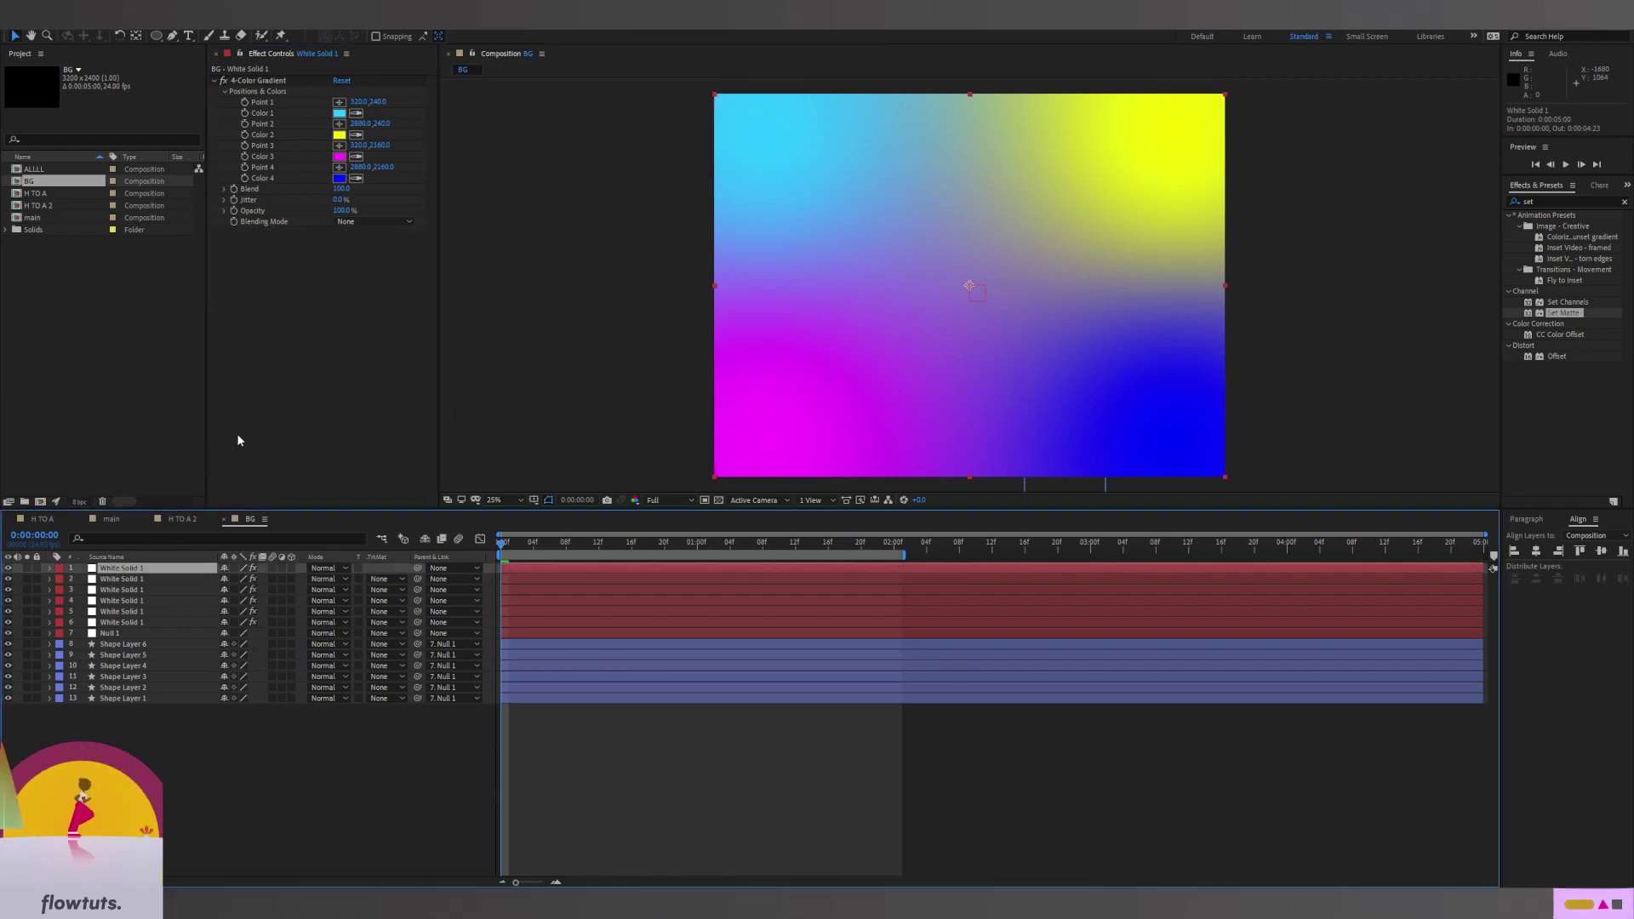
click(354, 244)
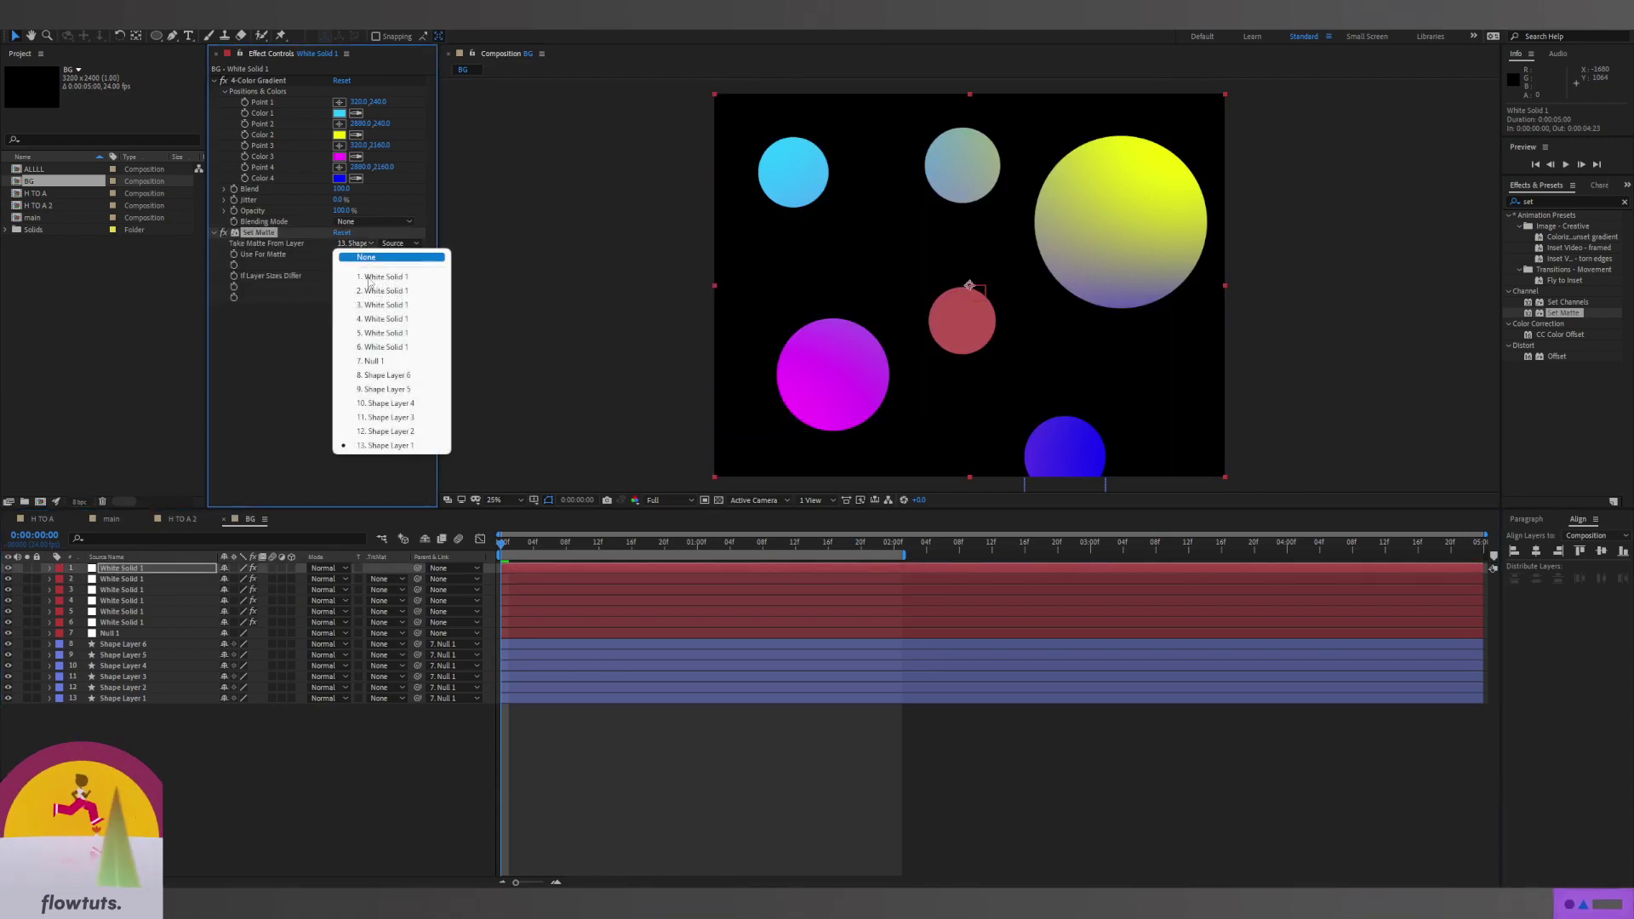
click(382, 375)
click(259, 772)
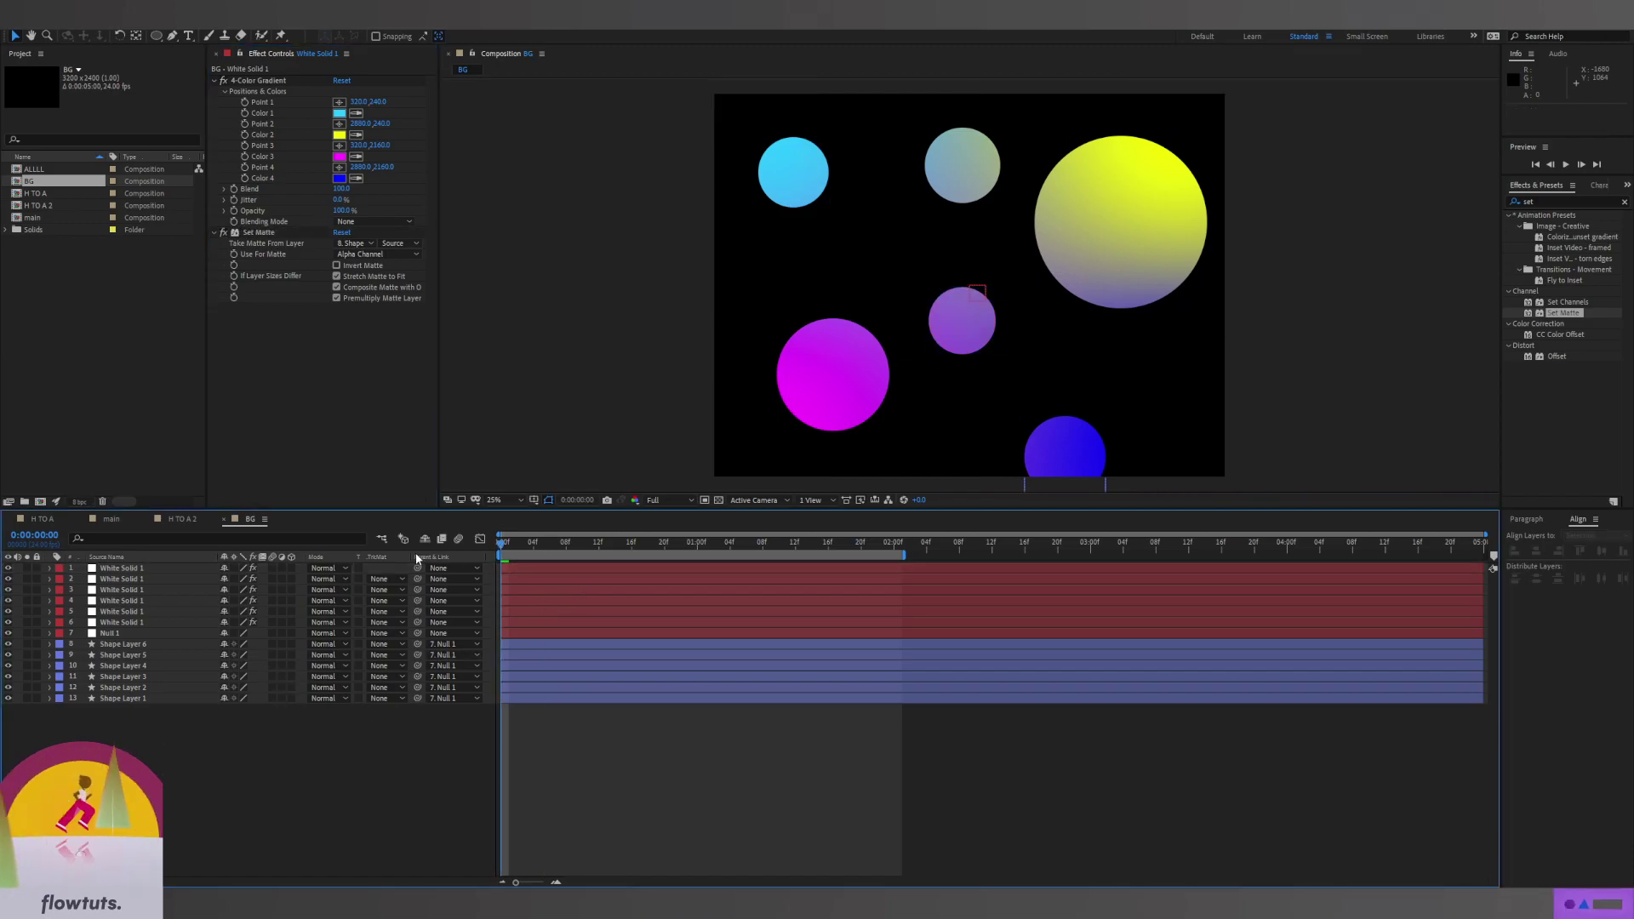
key(space)
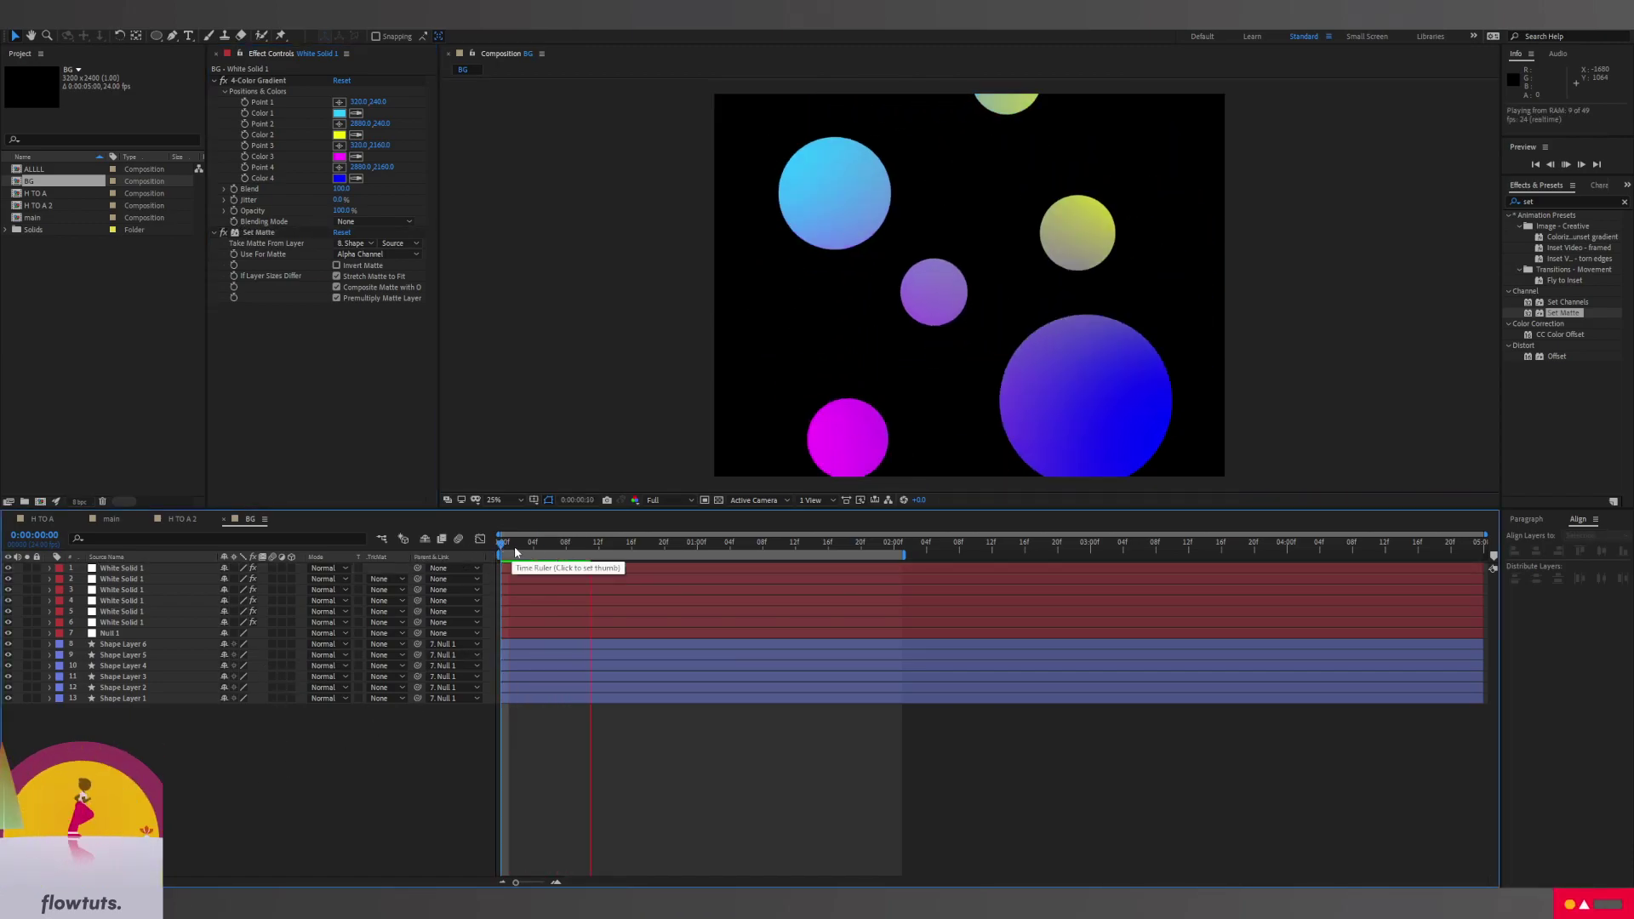
key(space)
Import holo-7.jpg into the Project panel
click(172, 760)
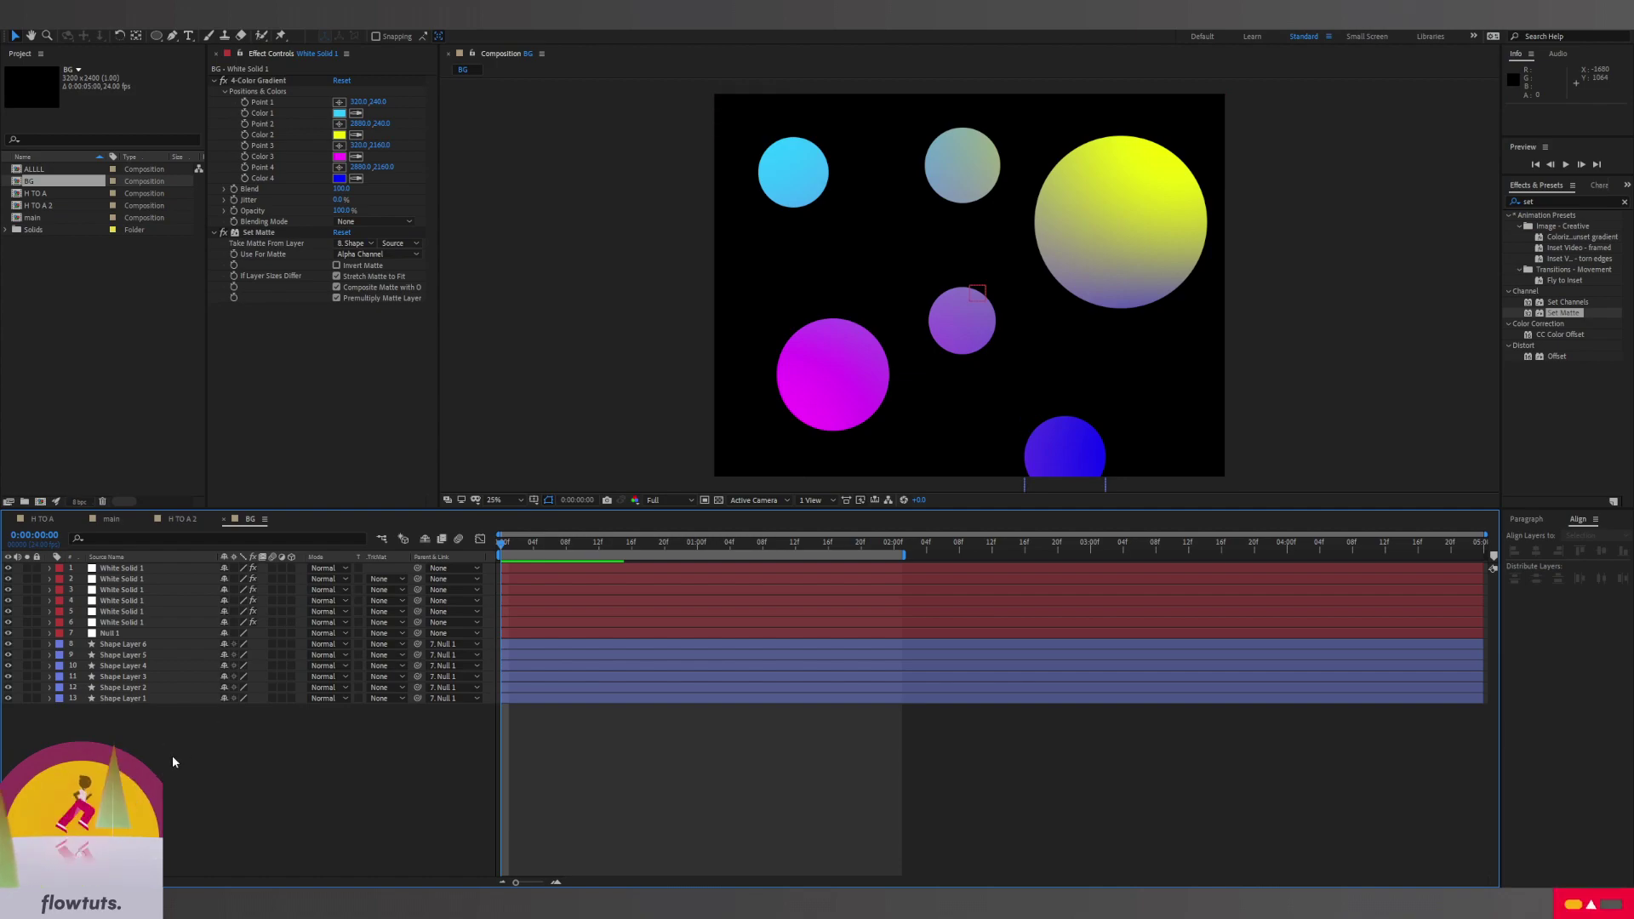
click(148, 290)
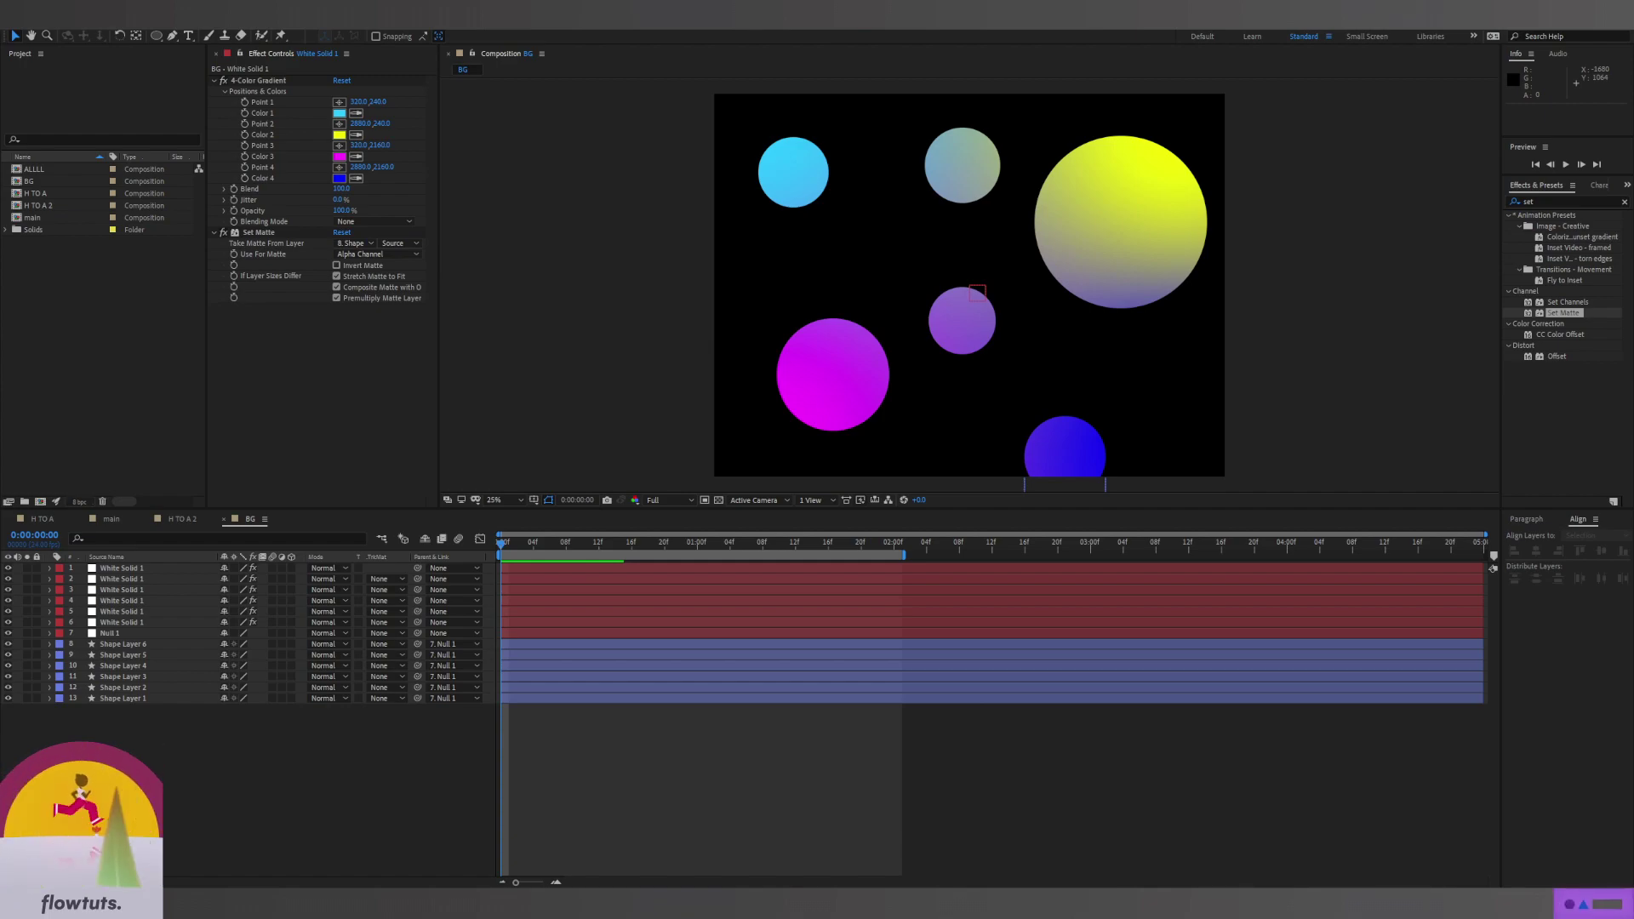
drag(2, 400, 191, 403)
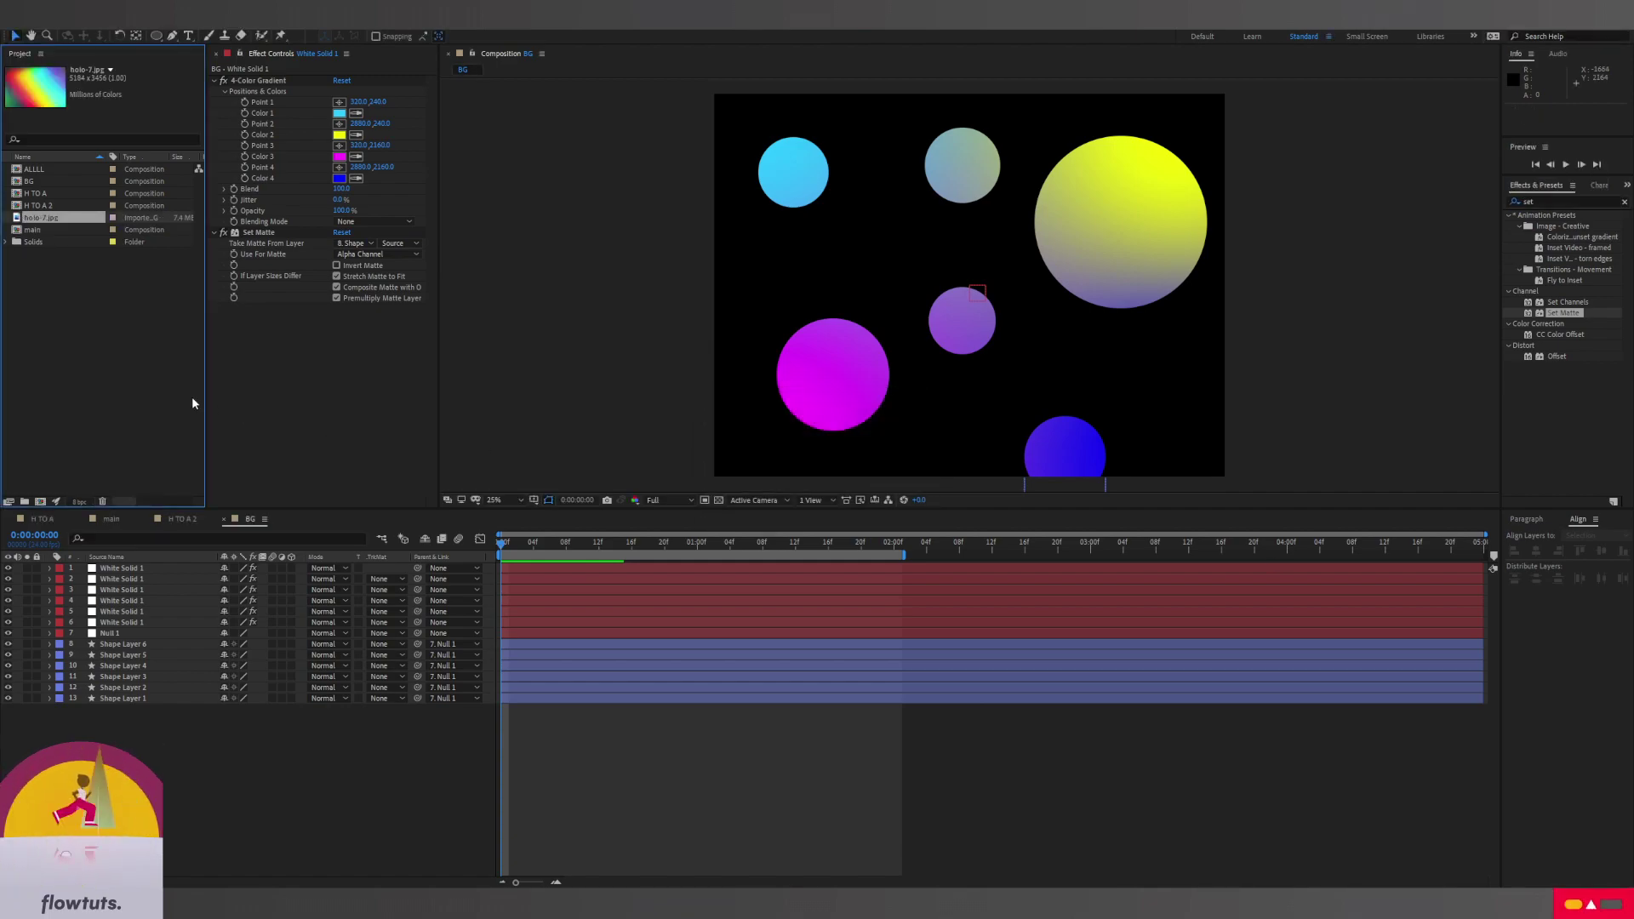
Place holo-7.jpg as the bottom layer of the BG comp and scale it to 71%
drag(73, 224, 184, 739)
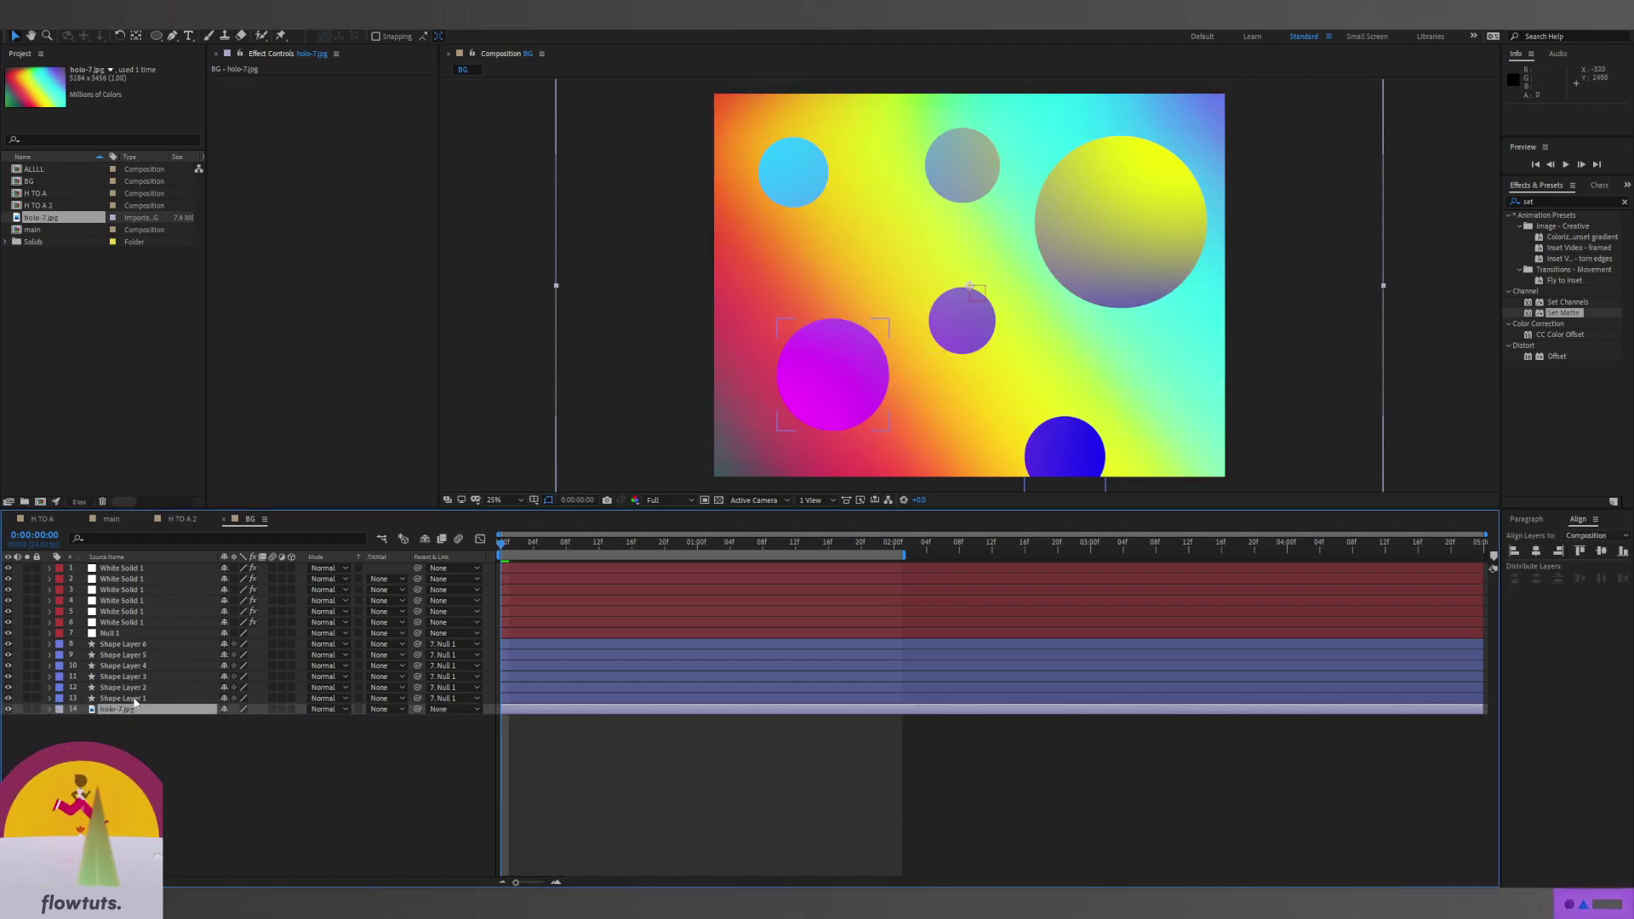
drag(252, 724, 224, 721)
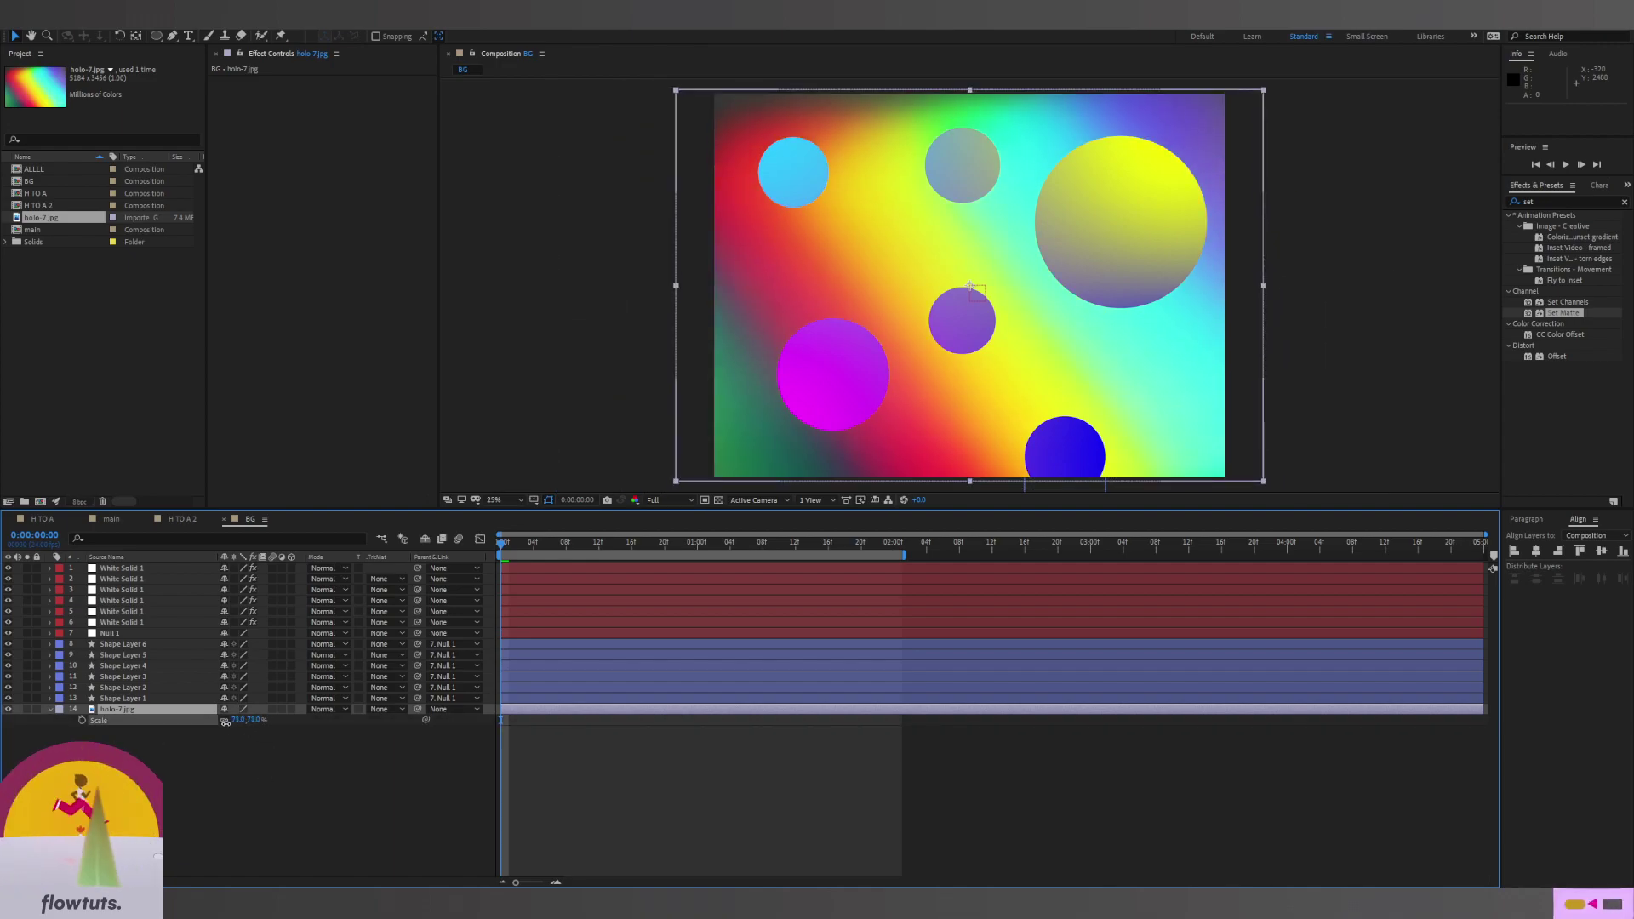
click(43, 732)
Add an adjustment layer with Fast Box Blur, repeating edge pixels, radius about 136
right_click(212, 746)
mouse_move(301, 611)
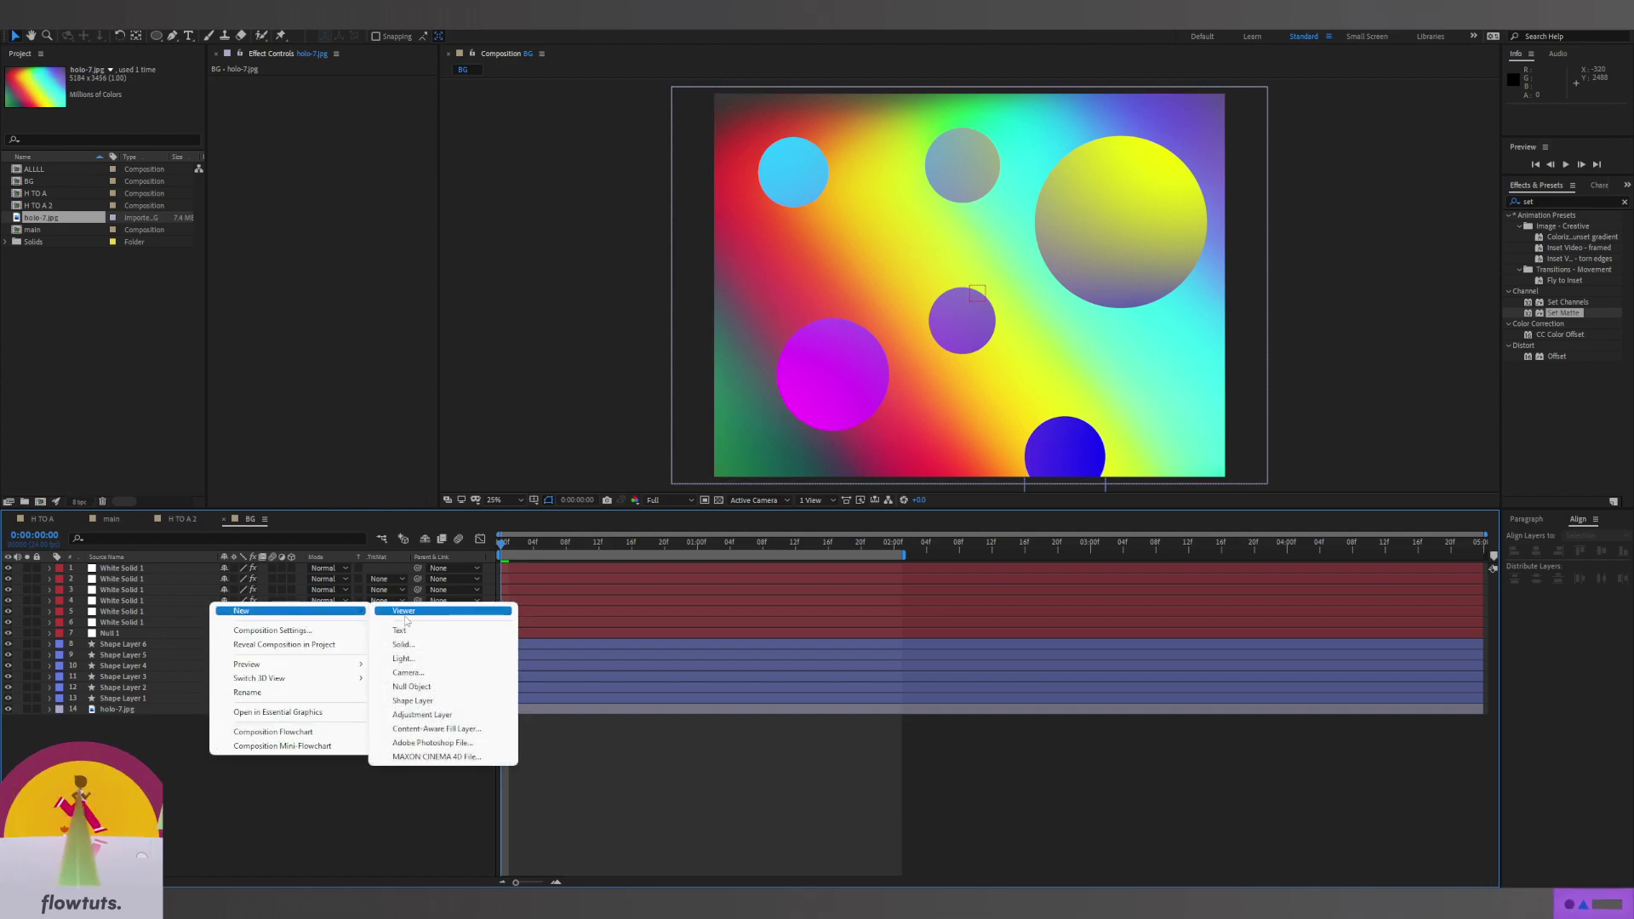
click(422, 714)
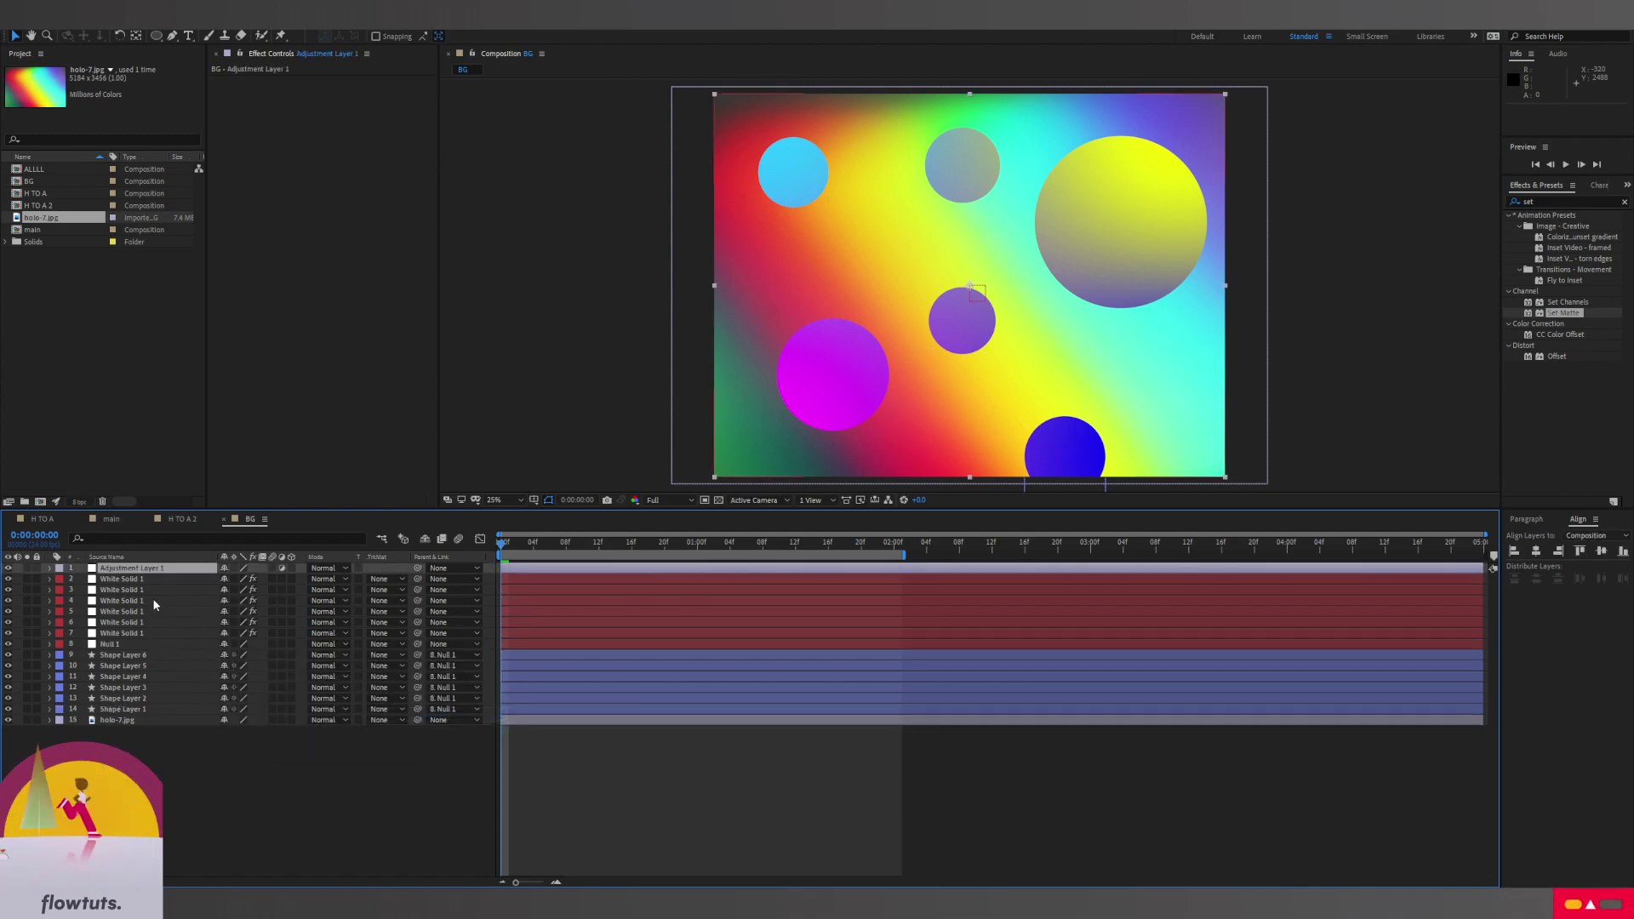
click(1548, 201)
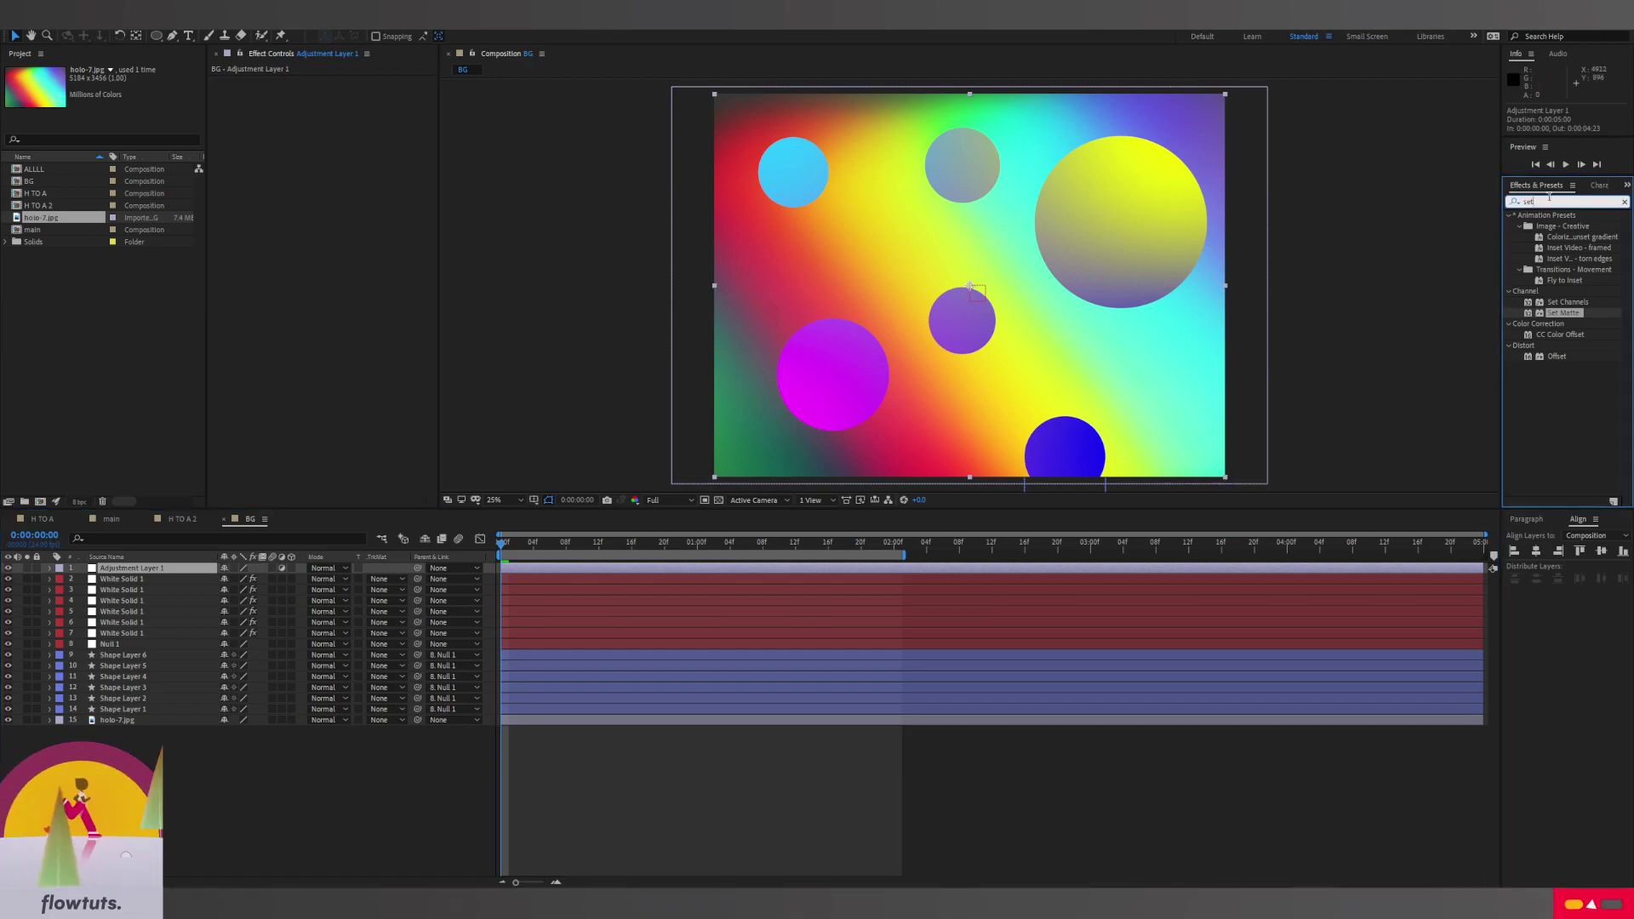
text(fast)
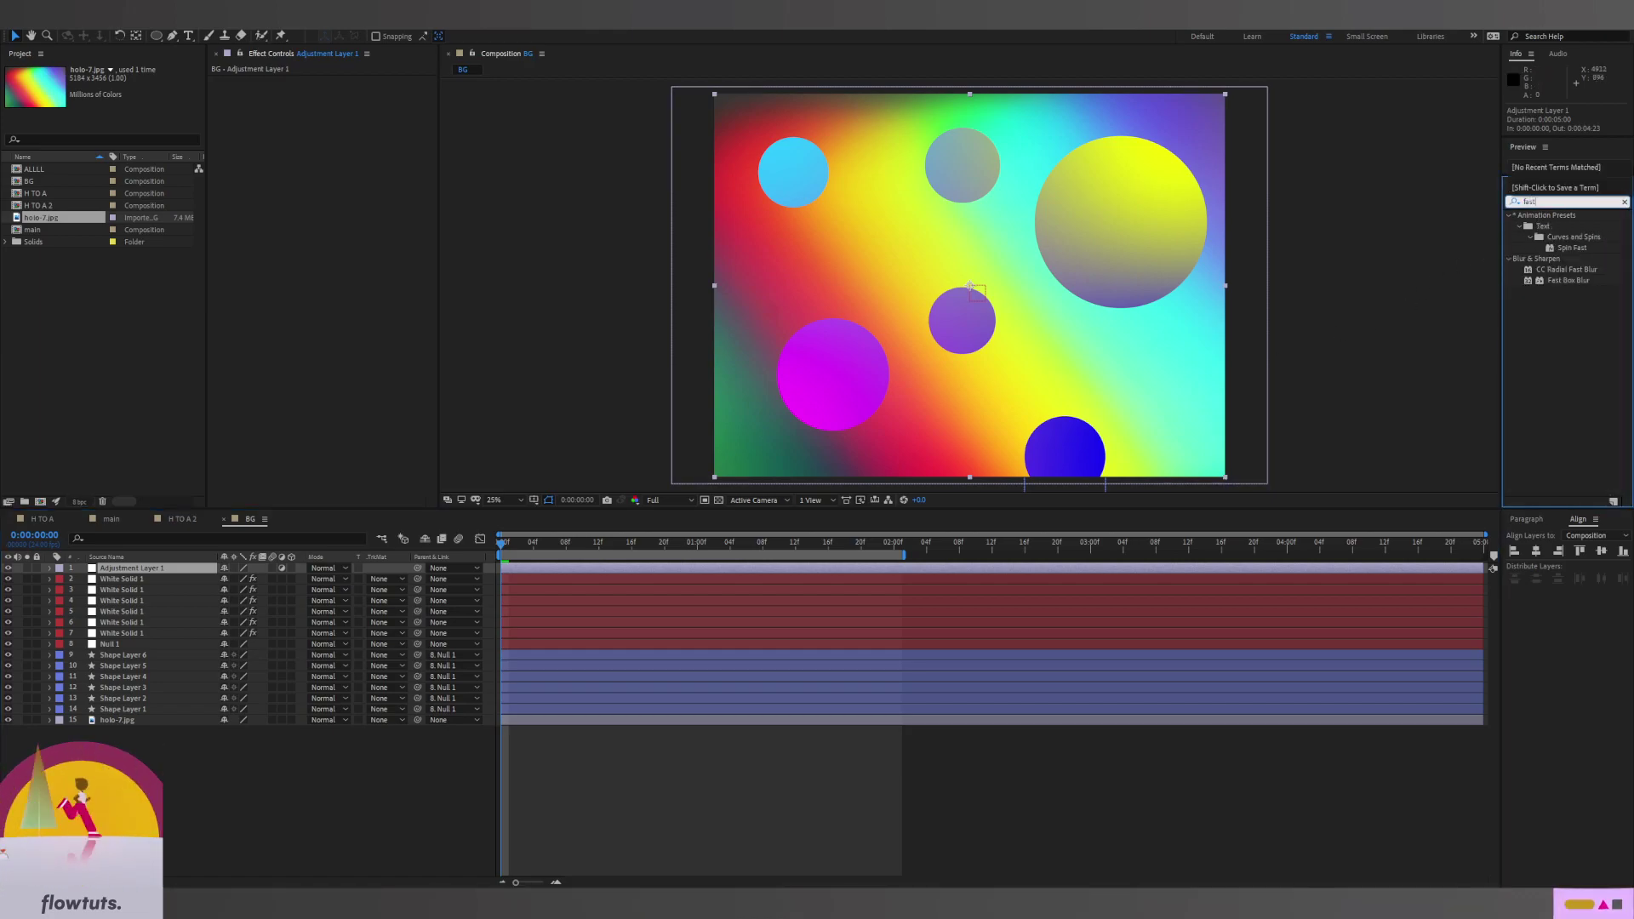
drag(1567, 280, 1121, 285)
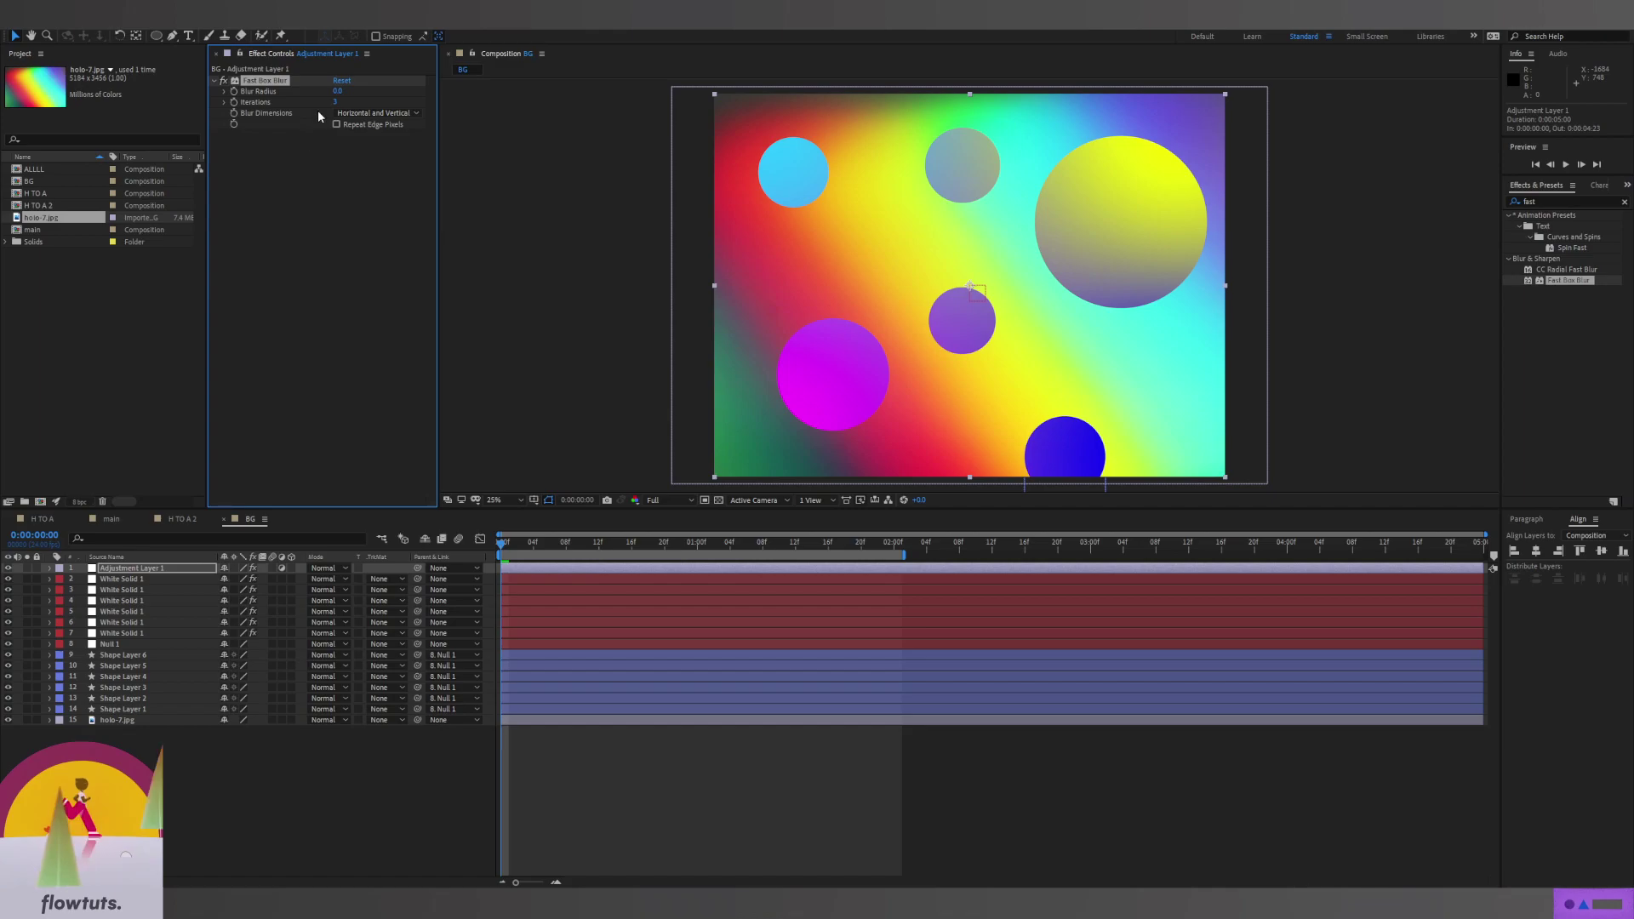
click(337, 125)
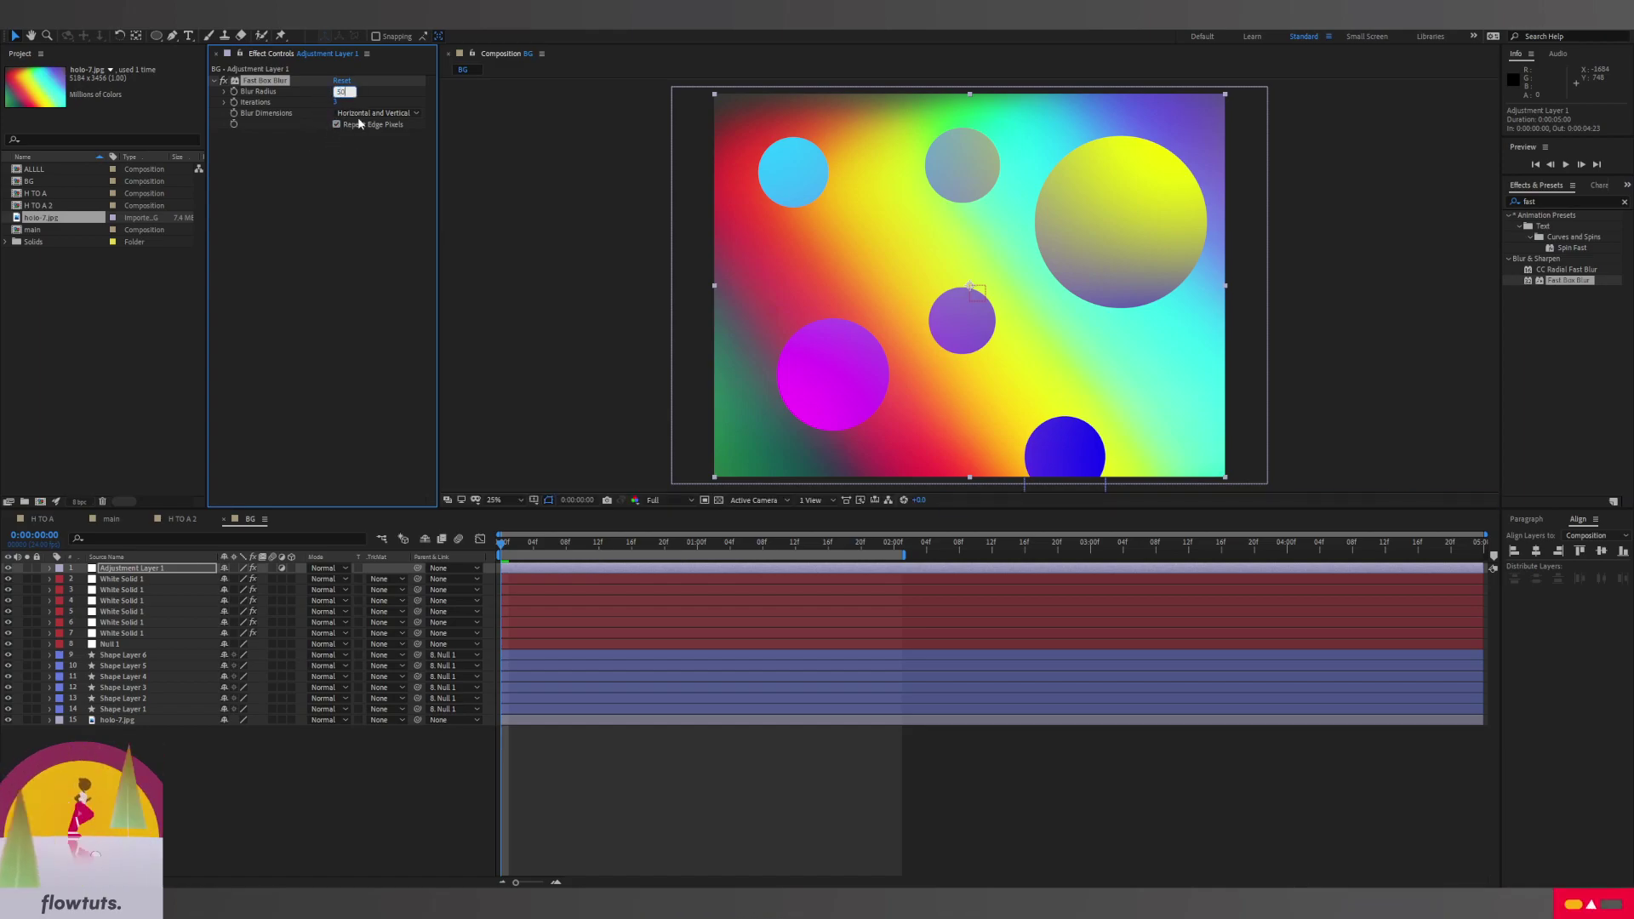
key(Return)
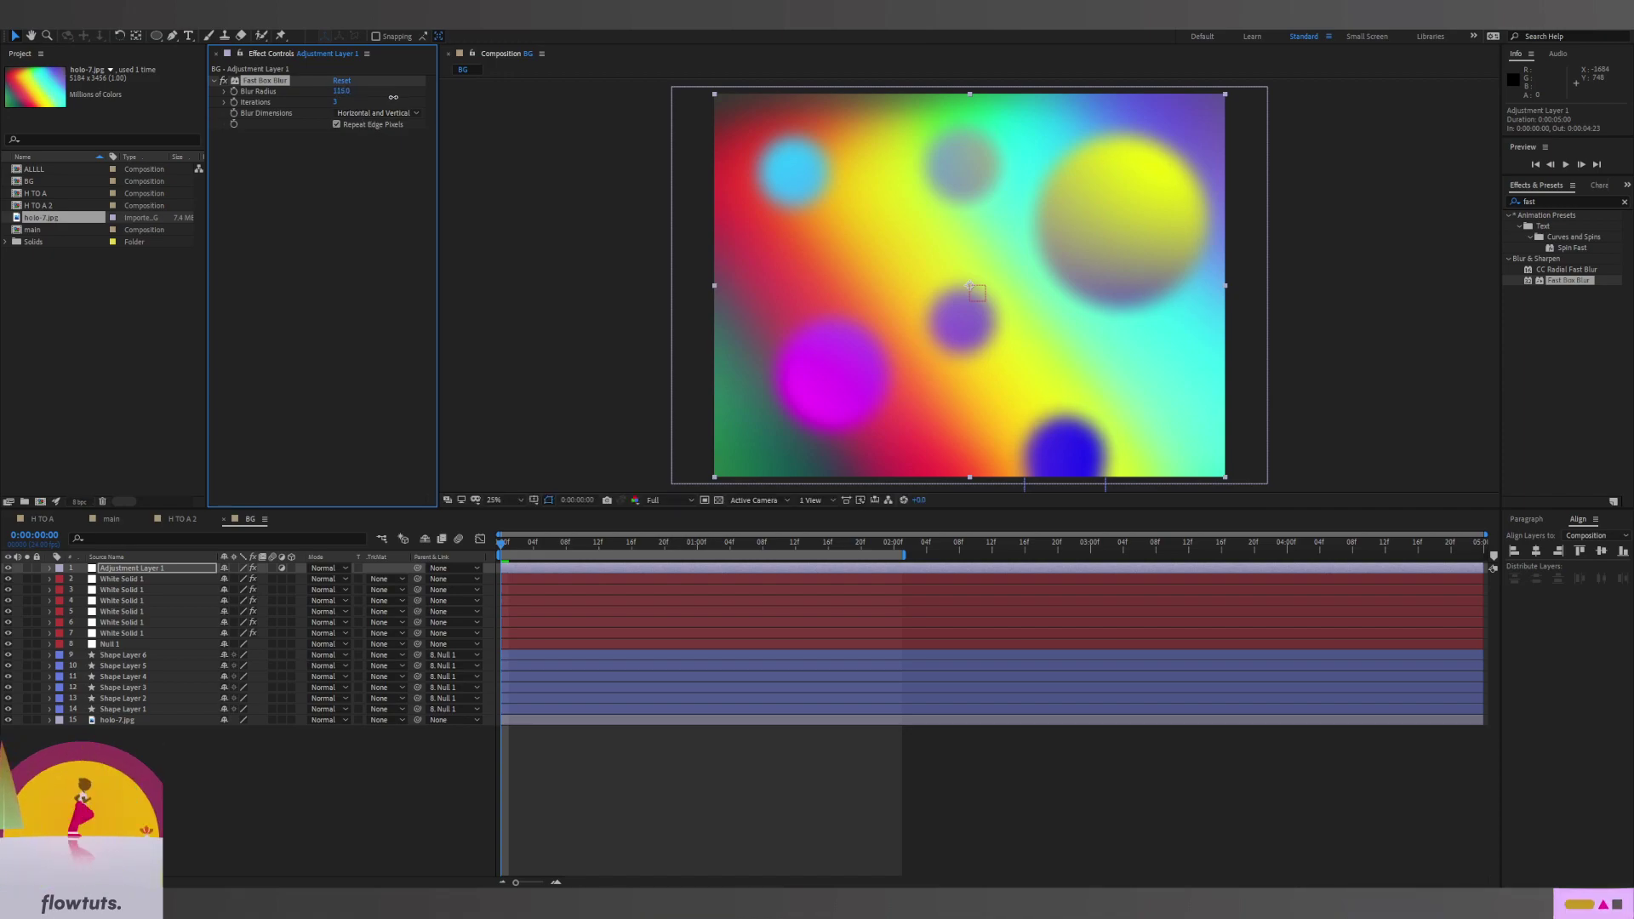
drag(393, 96, 405, 99)
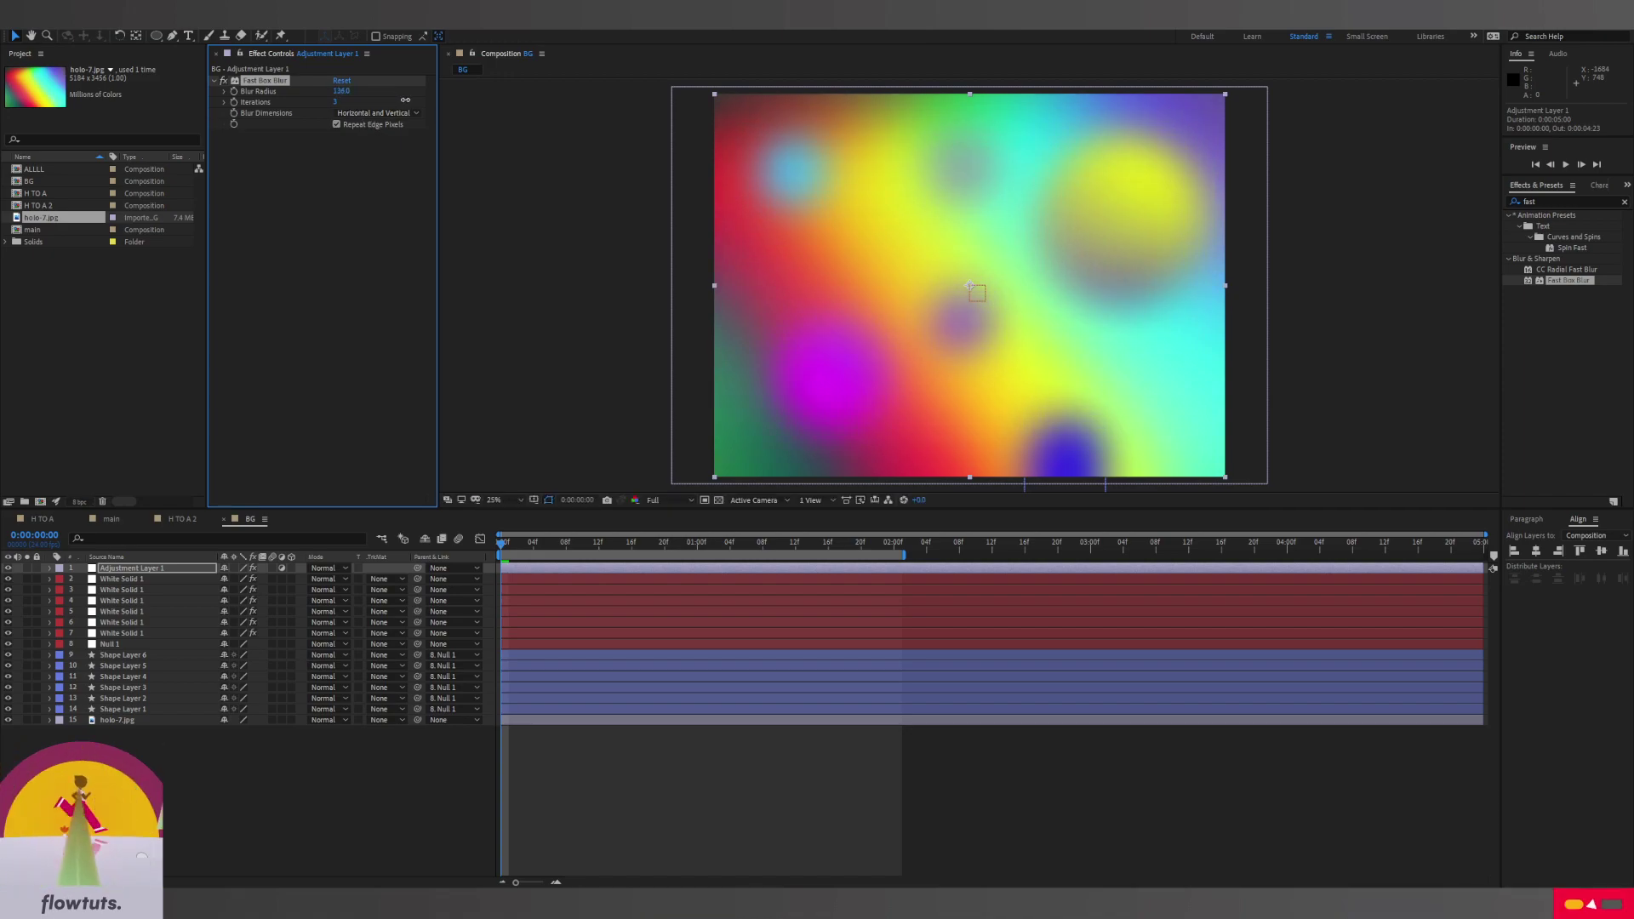
Scale all six circle shape layers to 184%
click(122, 654)
shift+click(127, 709)
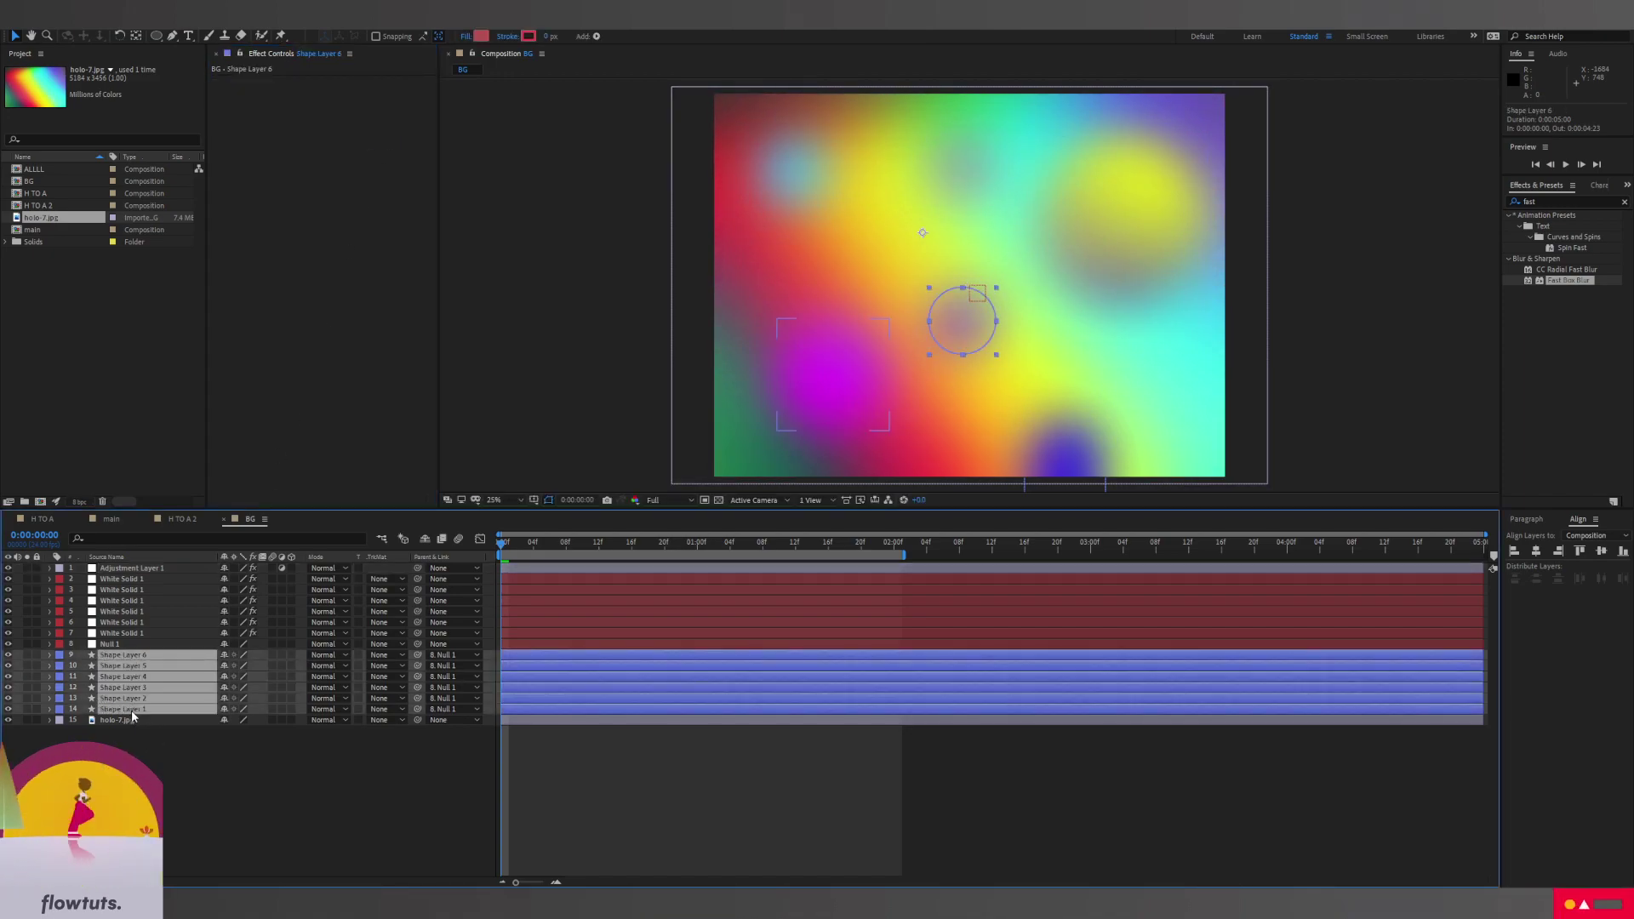
key(s)
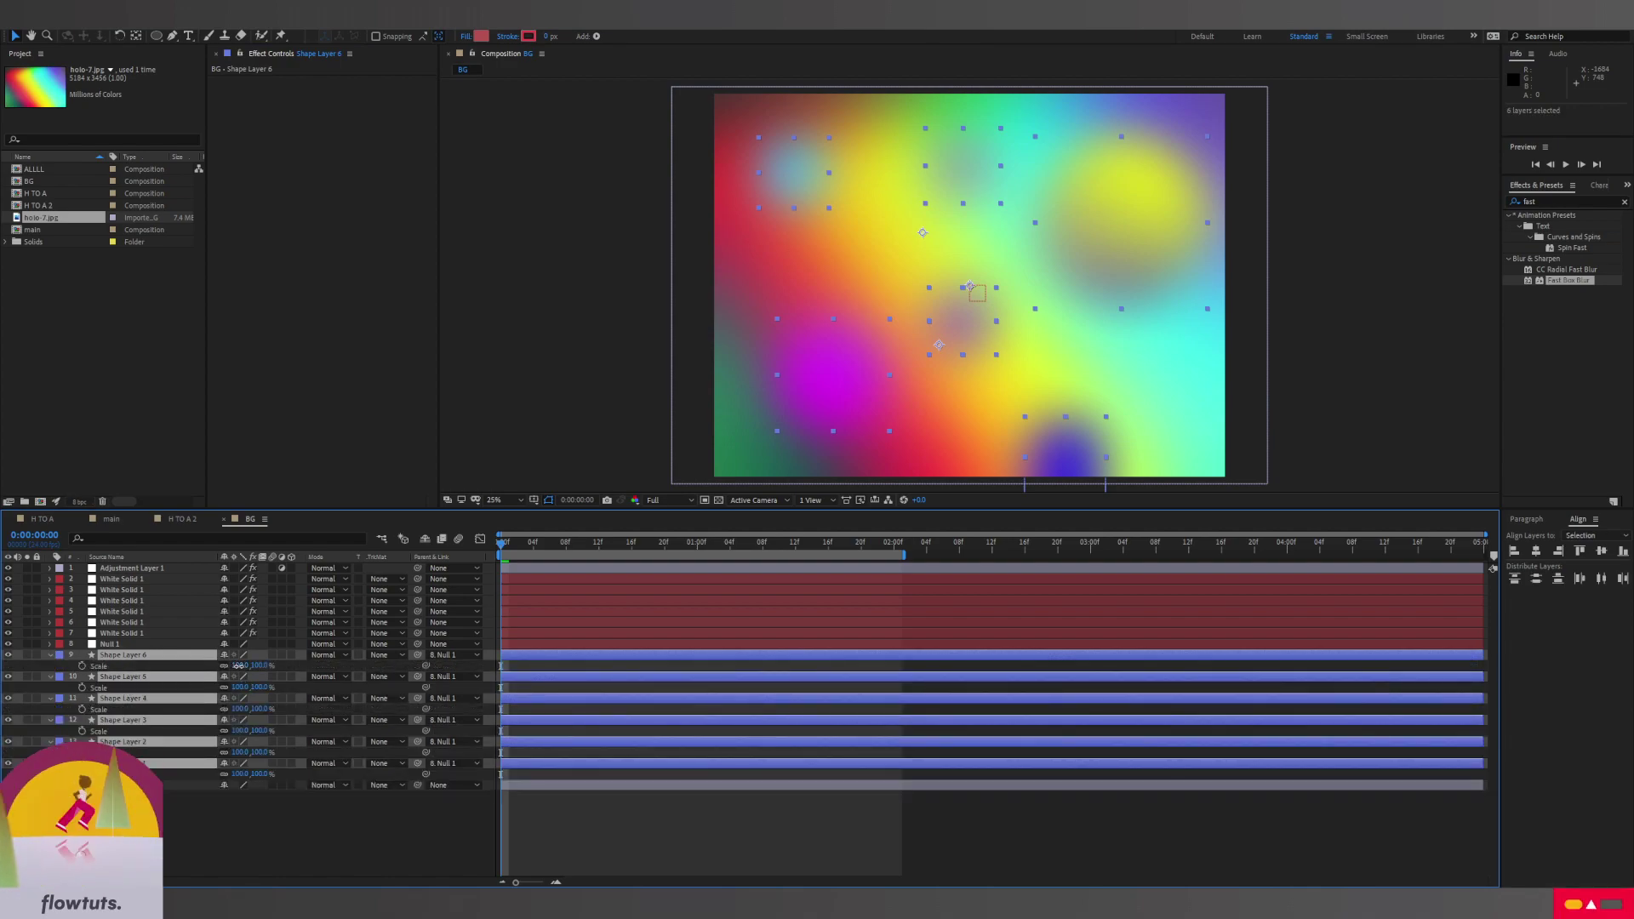
drag(243, 665, 277, 666)
key(ctrl+z)
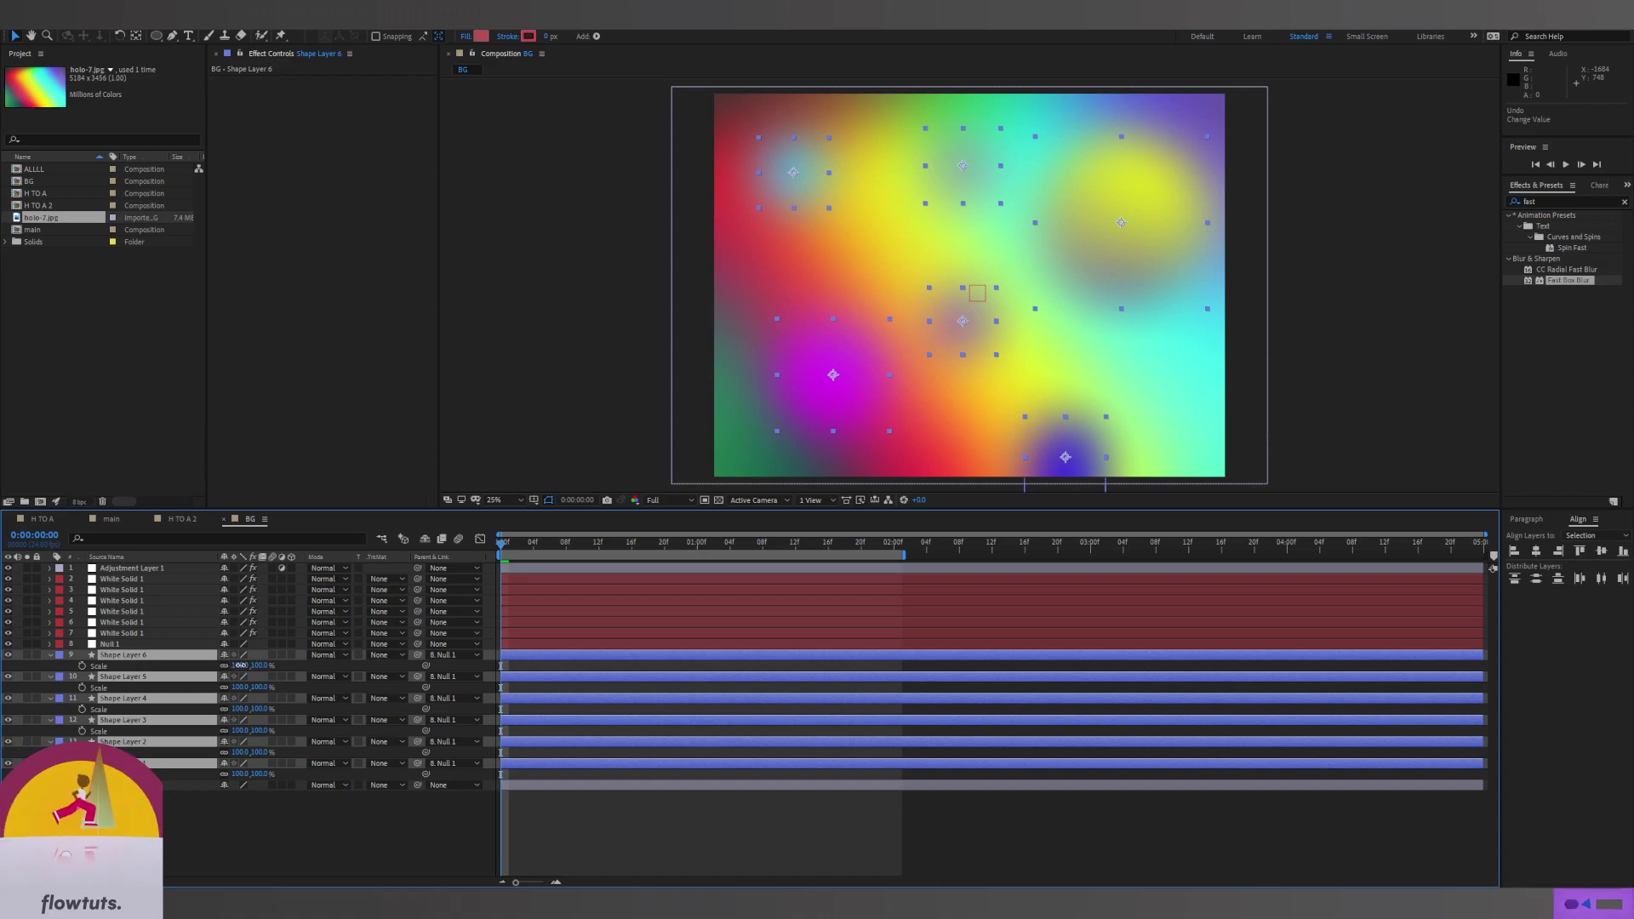
drag(247, 665, 290, 663)
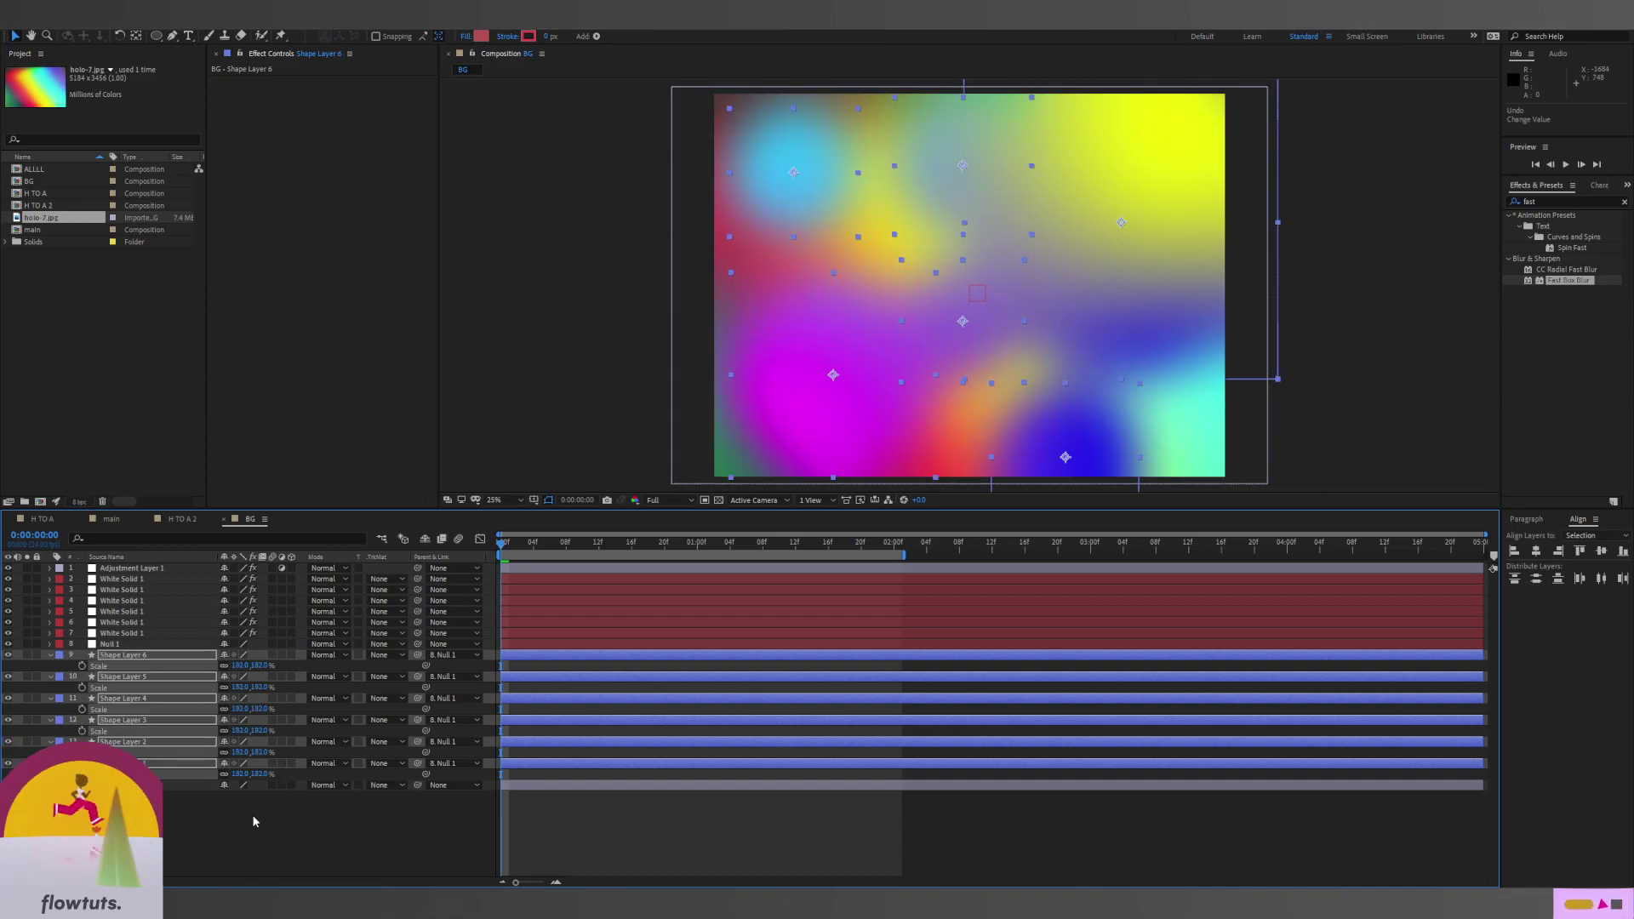
click(212, 809)
click(119, 654)
shift+click(119, 763)
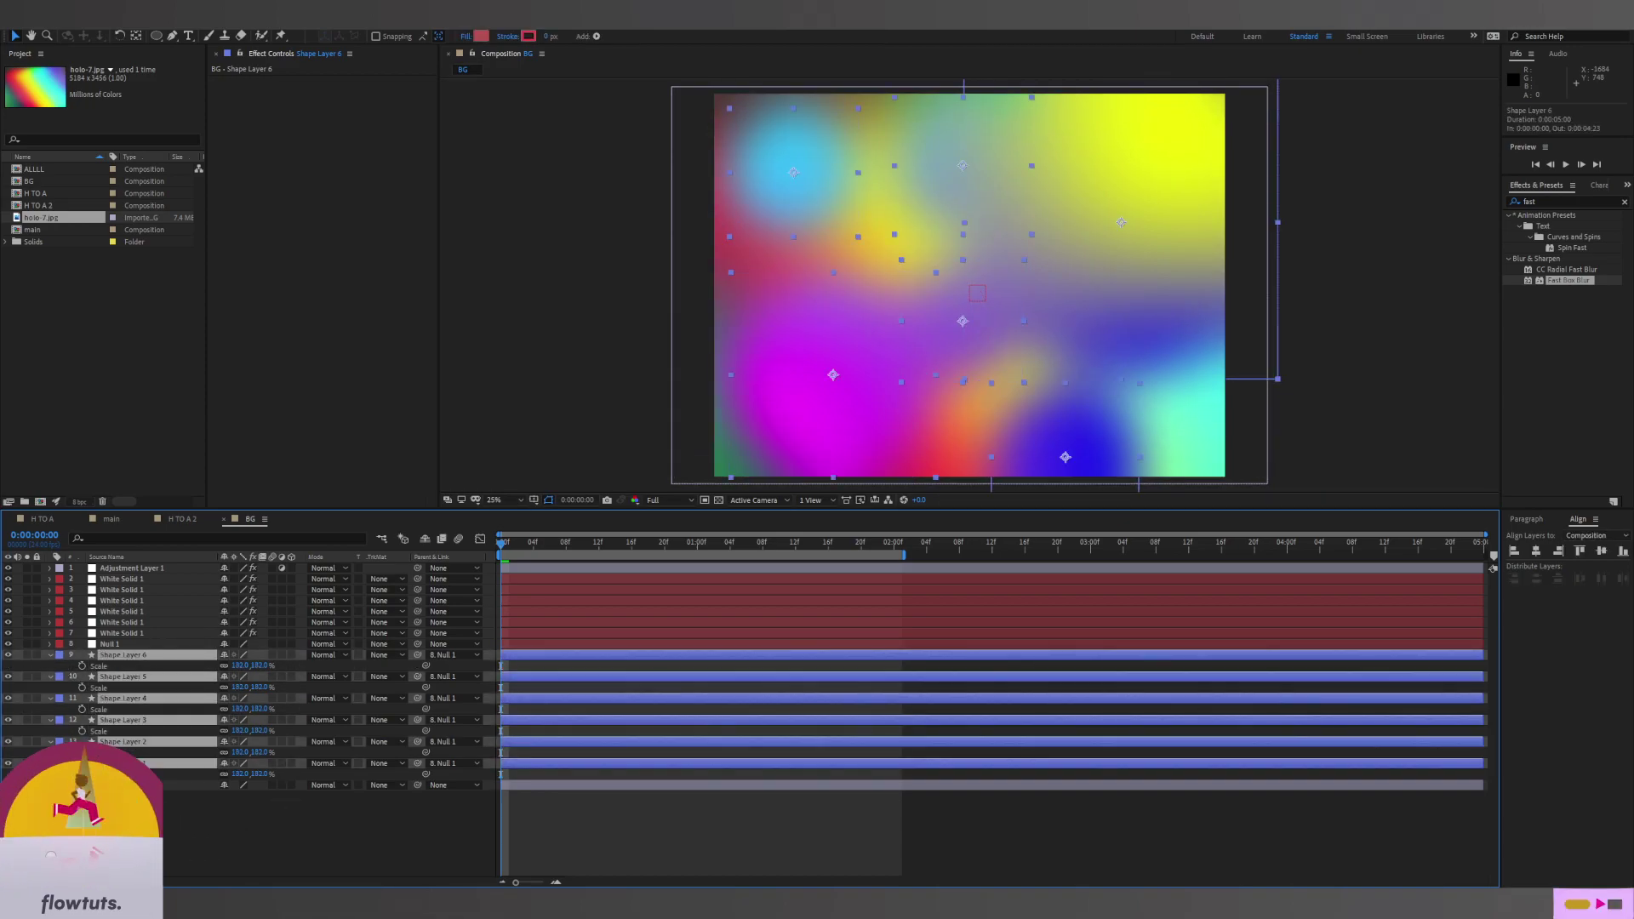
key(s)
click(127, 568)
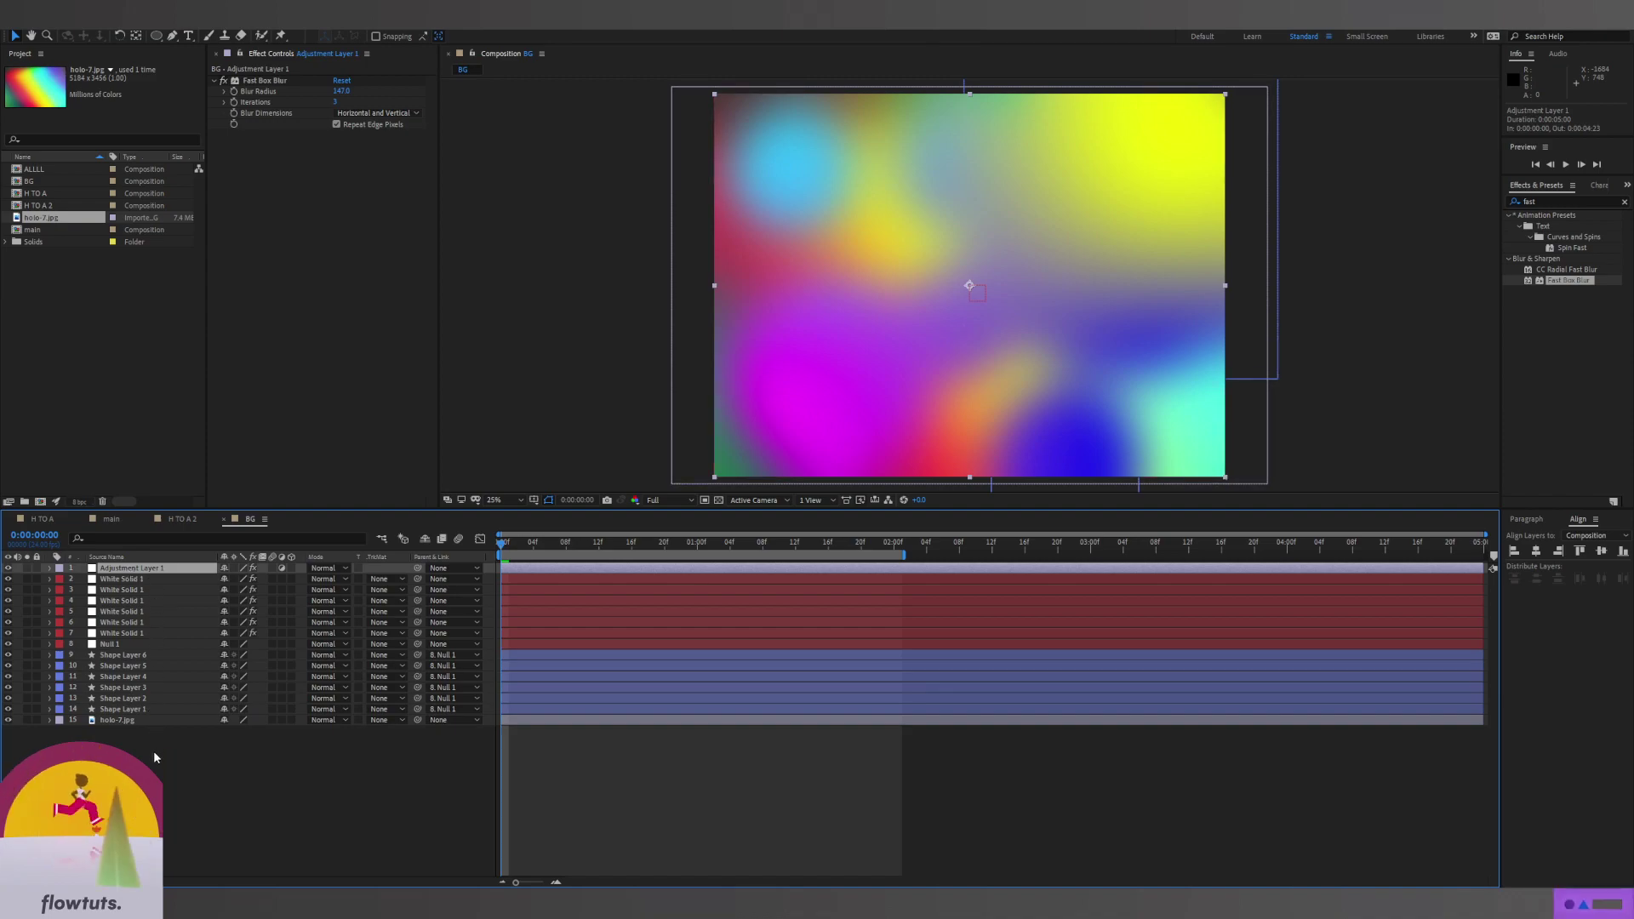
Add Noise to Adjustment Layer 1 with Use Color Noise off and Amount 10%
click(150, 754)
click(128, 568)
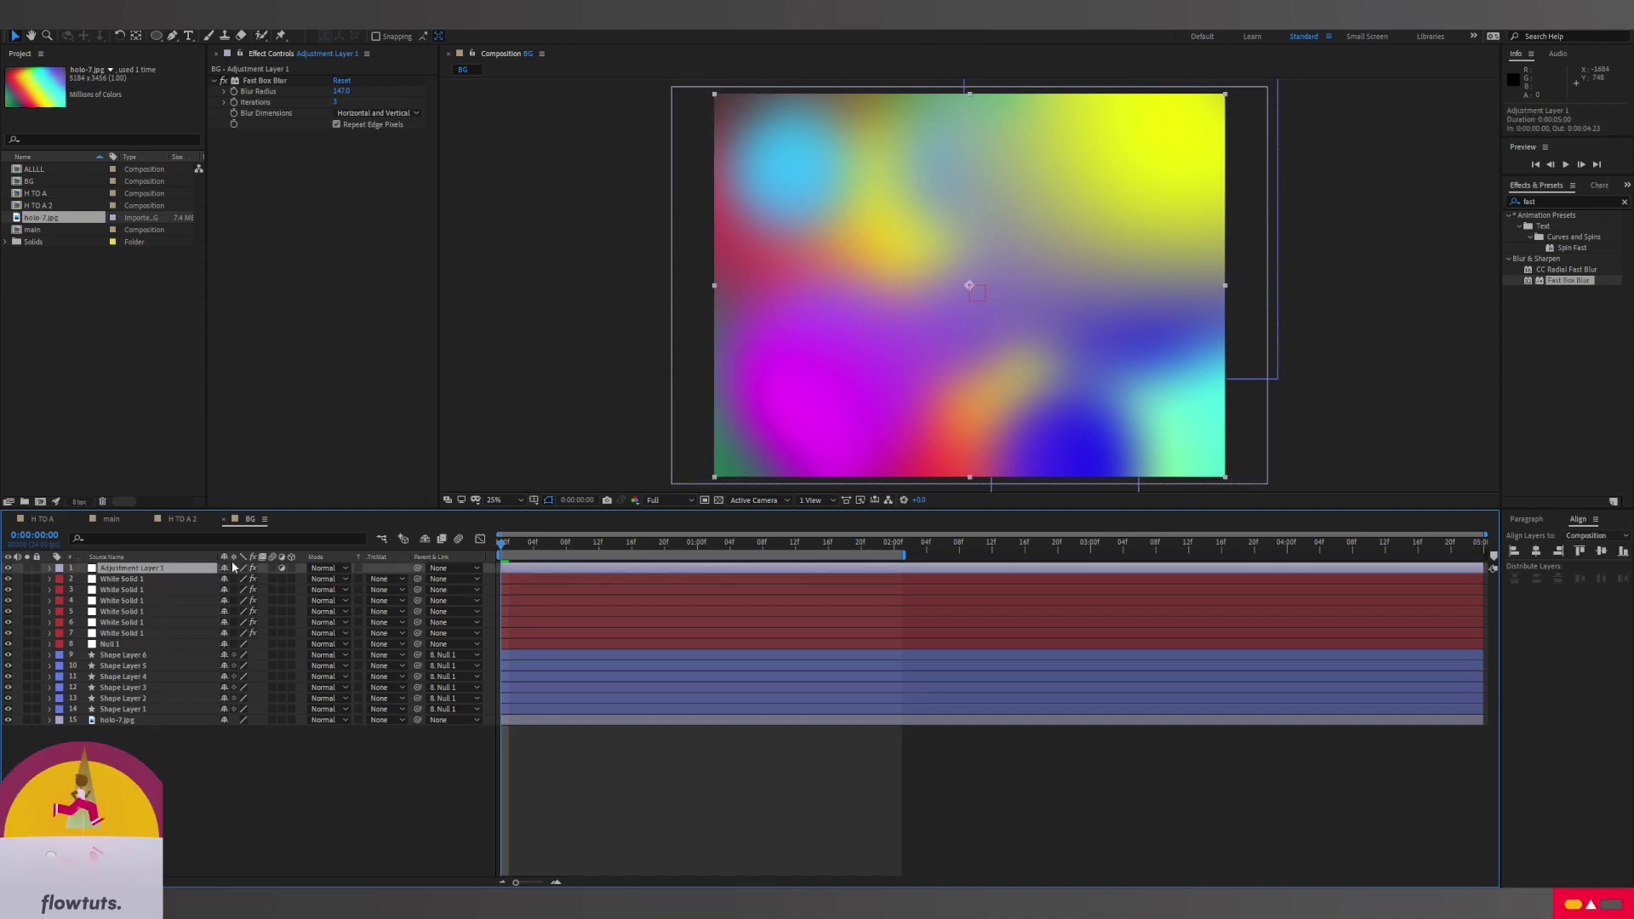
click(1567, 200)
text(noise)
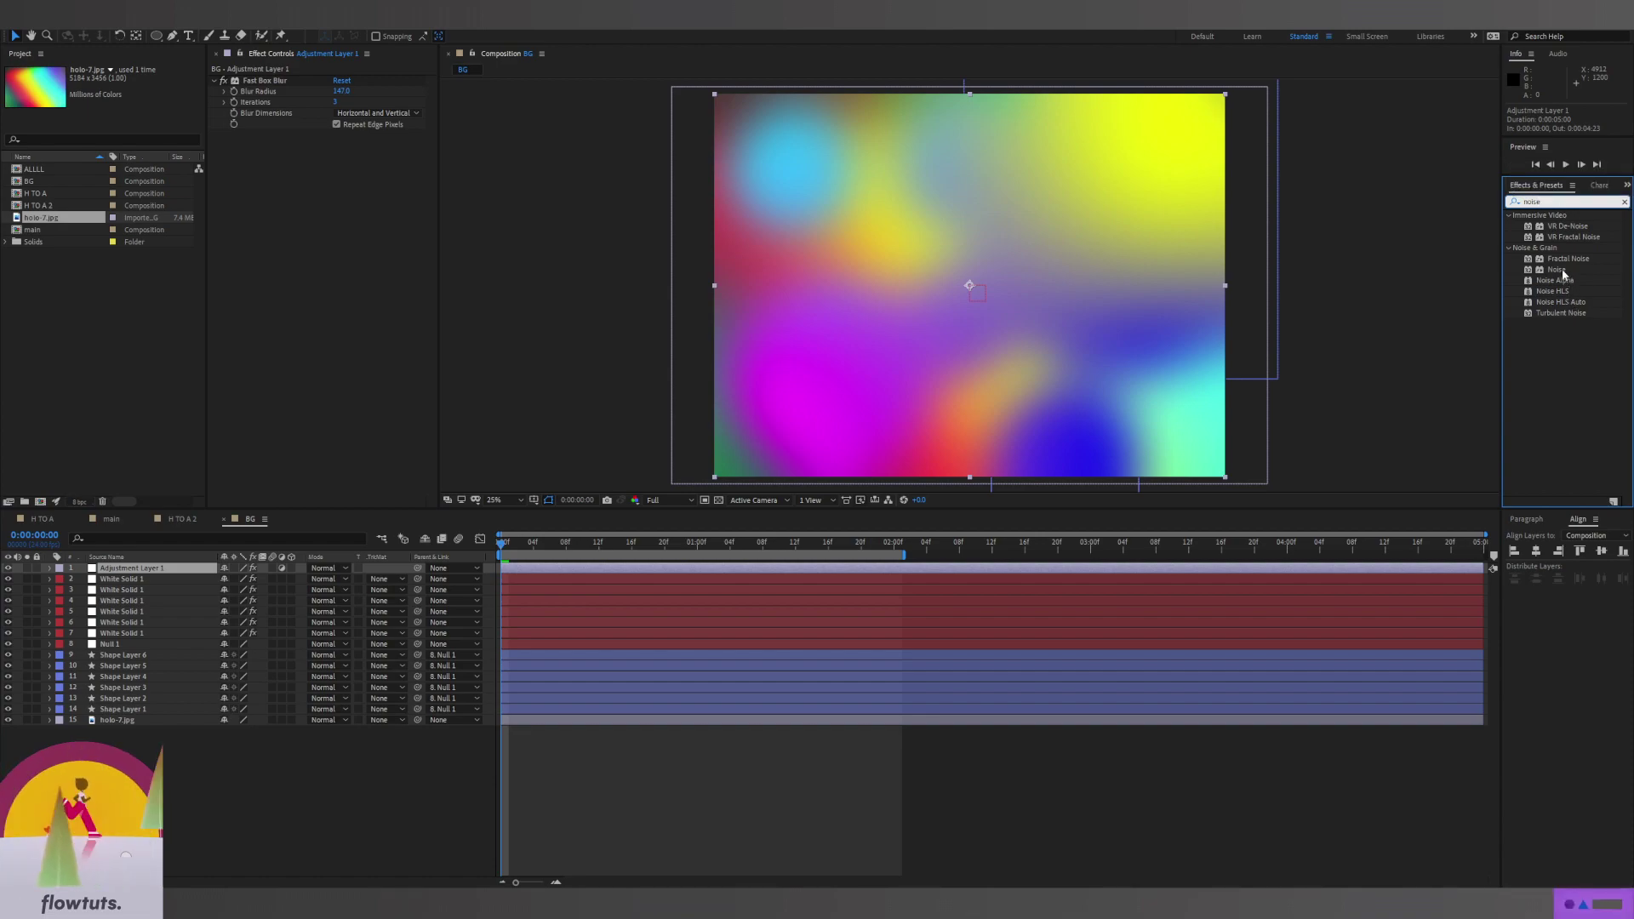
drag(1561, 269, 337, 161)
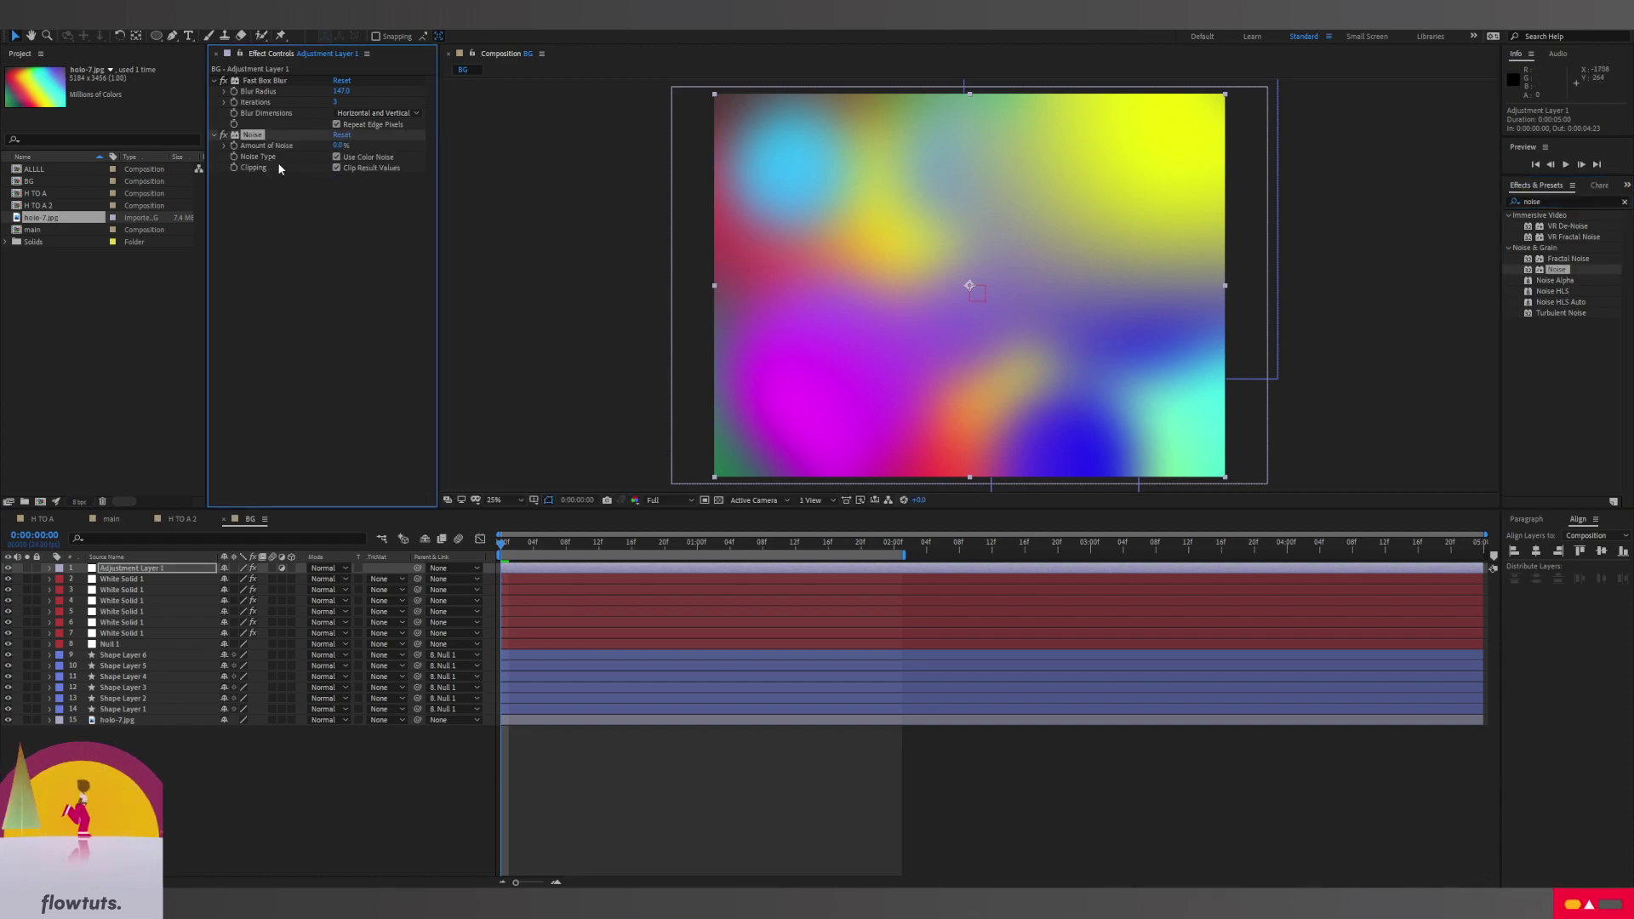
click(336, 157)
click(337, 146)
text(10)
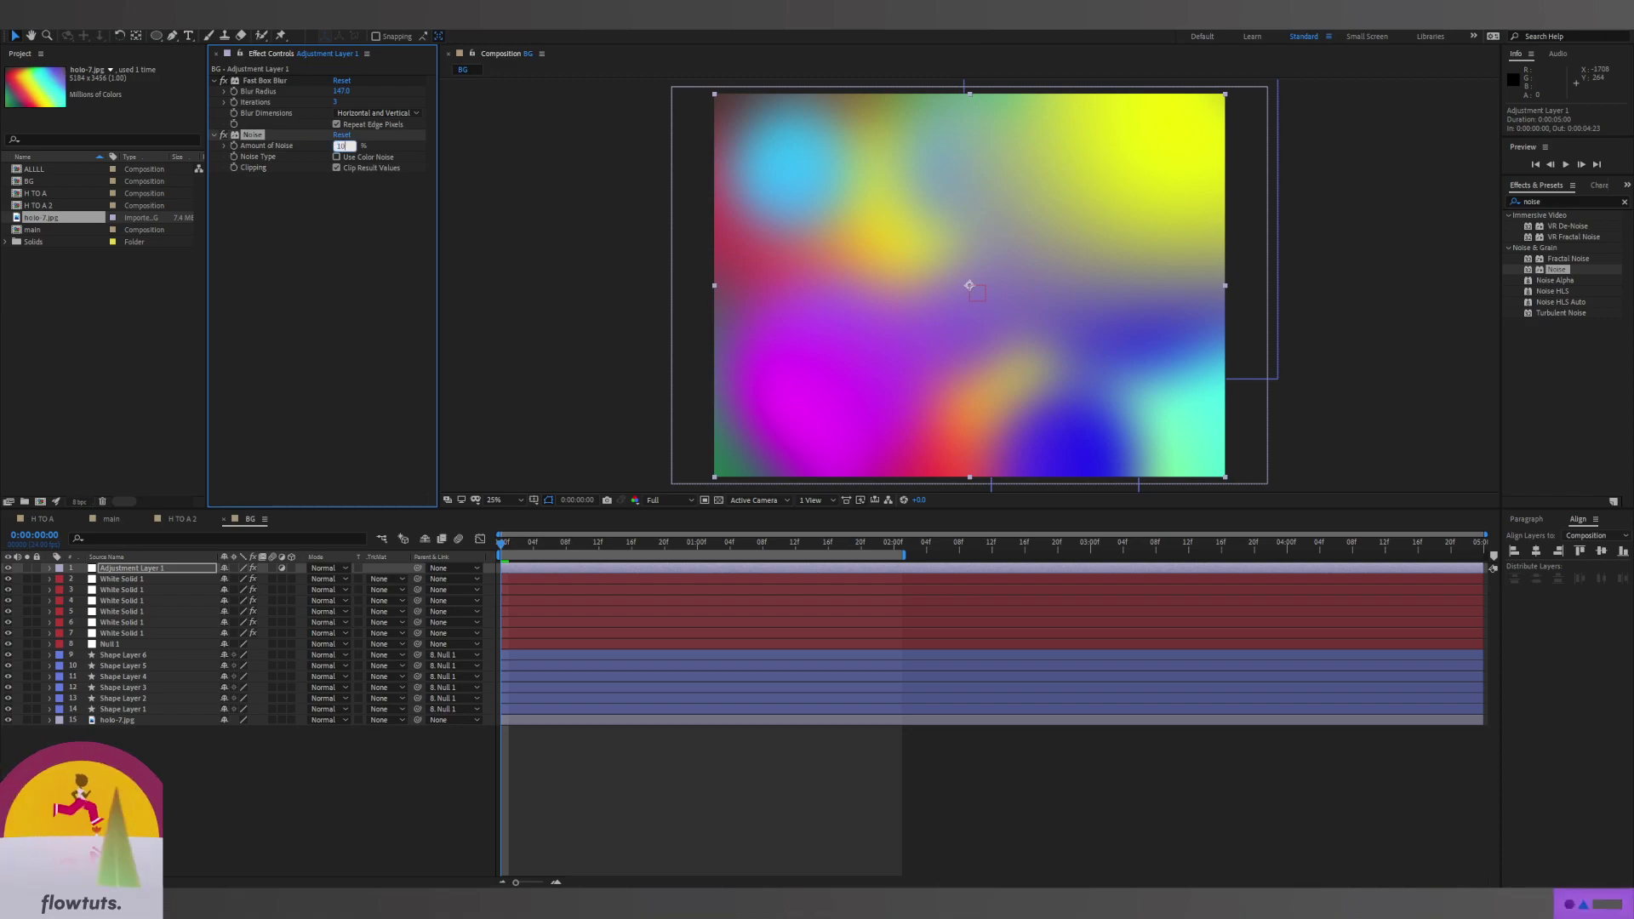
key(Return)
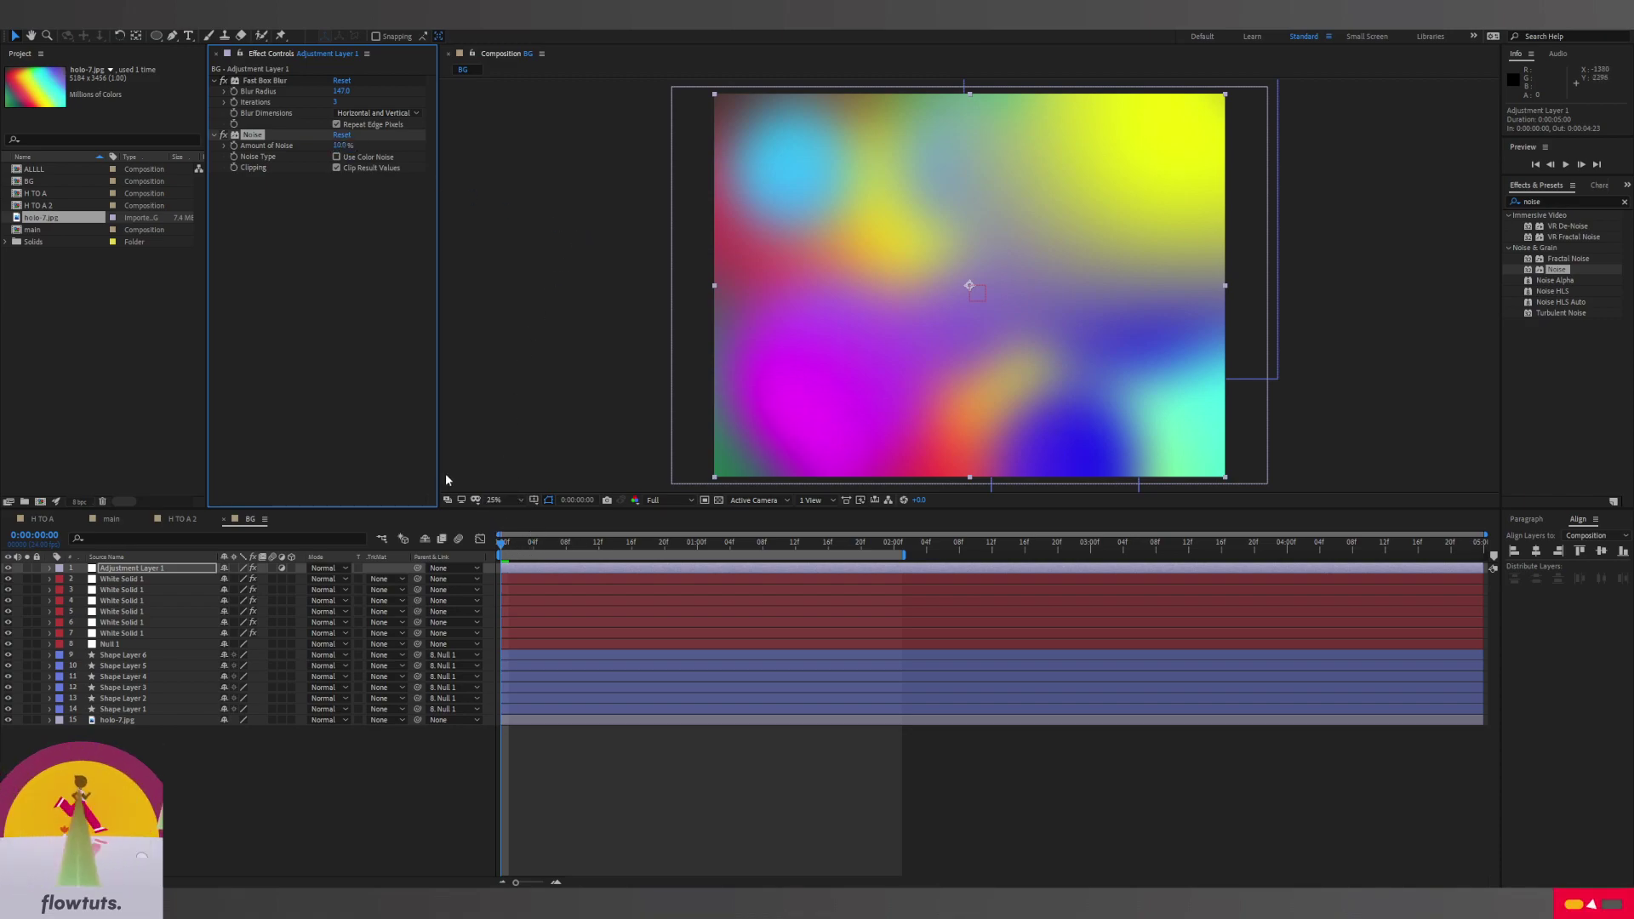
Check the look at frame 18 and 1:10, briefly visiting the H TO A 2 comp
click(648, 546)
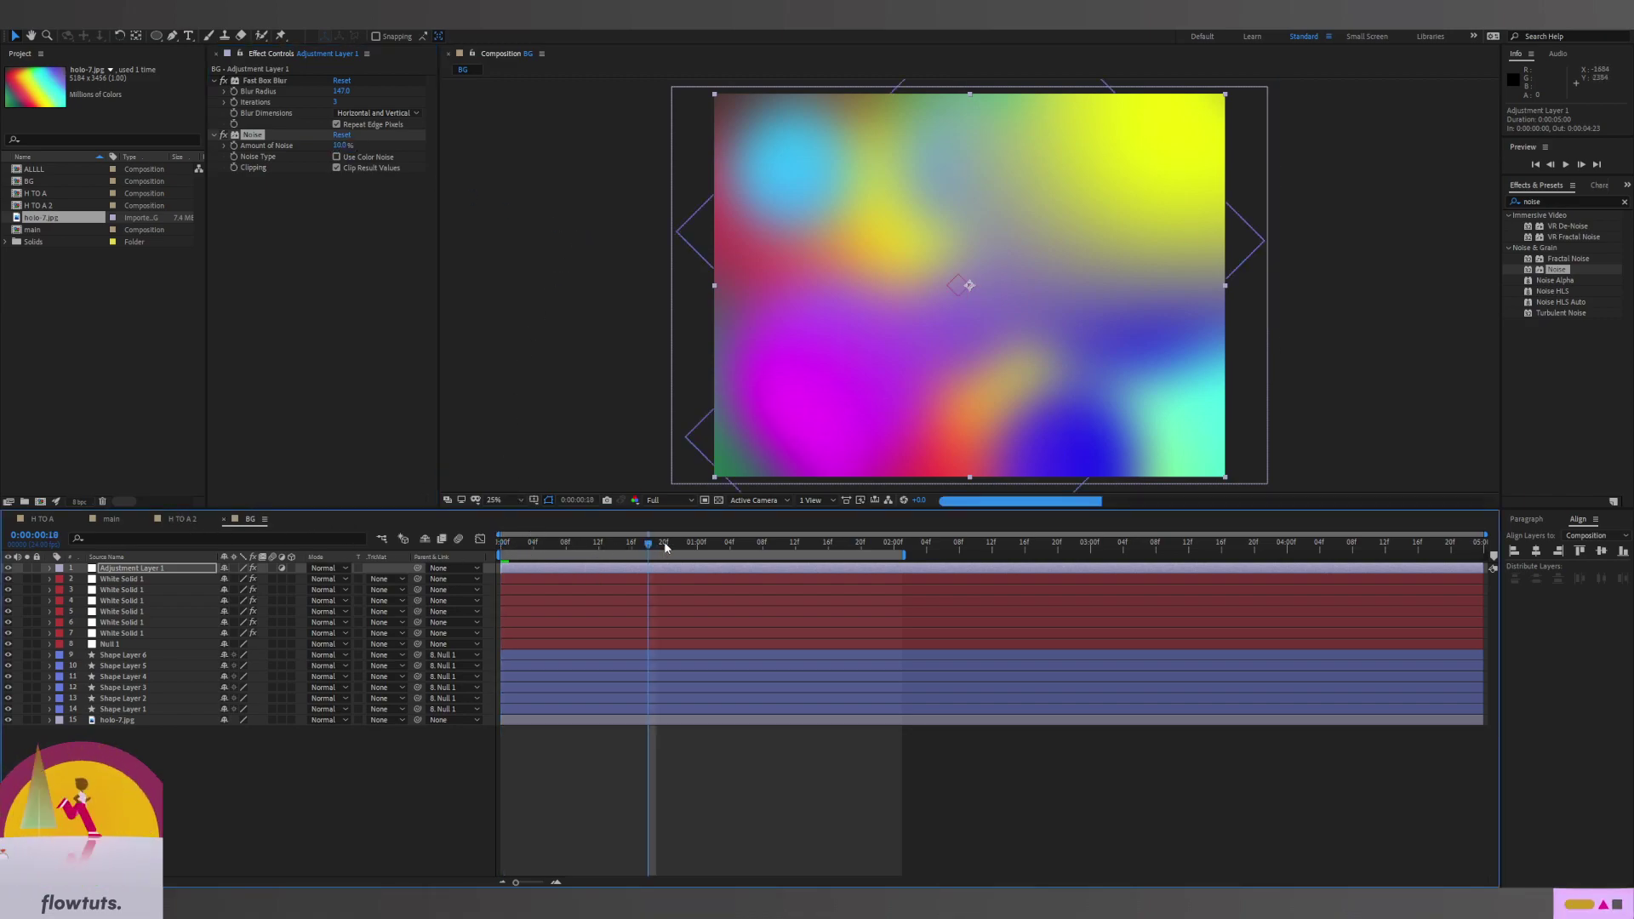
click(780, 544)
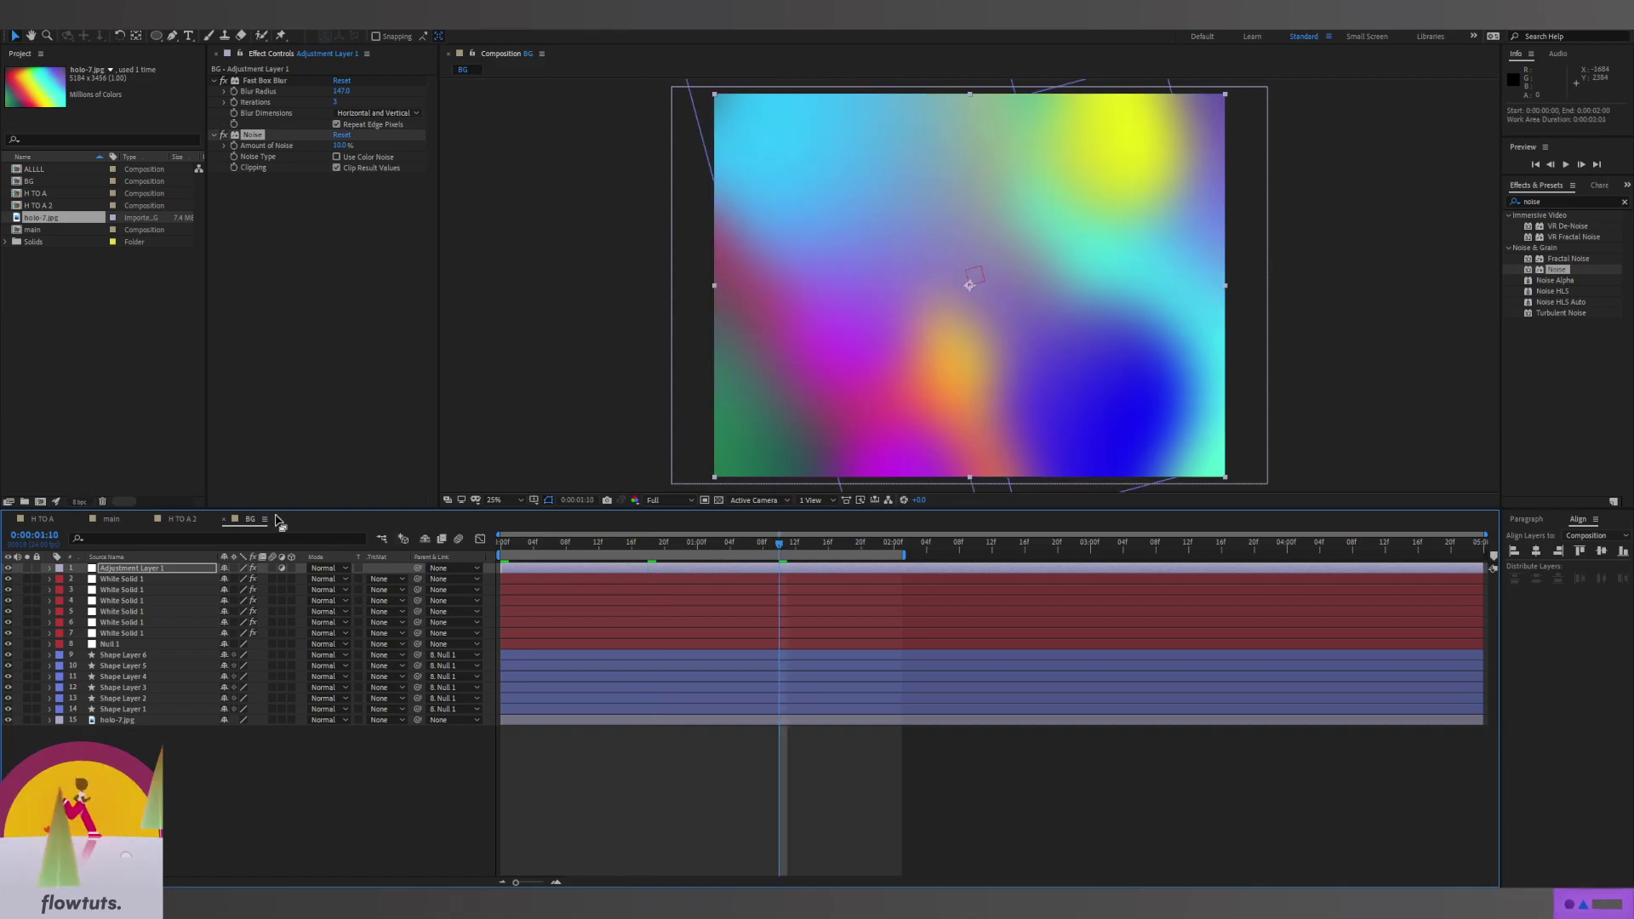
click(179, 519)
click(243, 519)
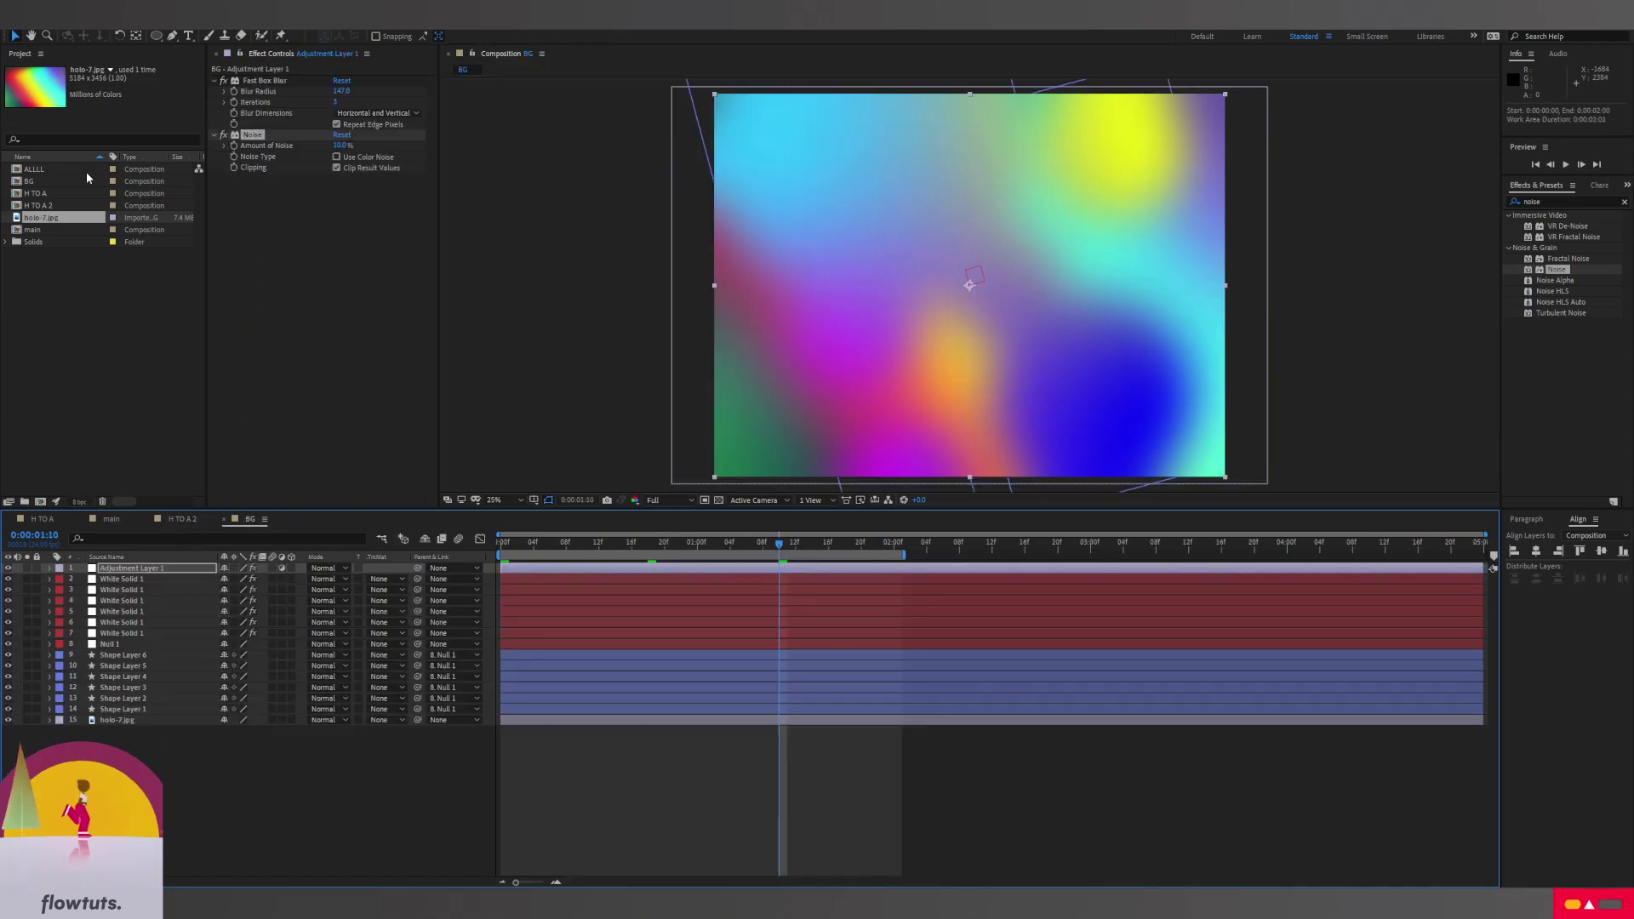
In the main comp, add the BG comp above ALLLL and duplicate the ALLLL layer
click(109, 519)
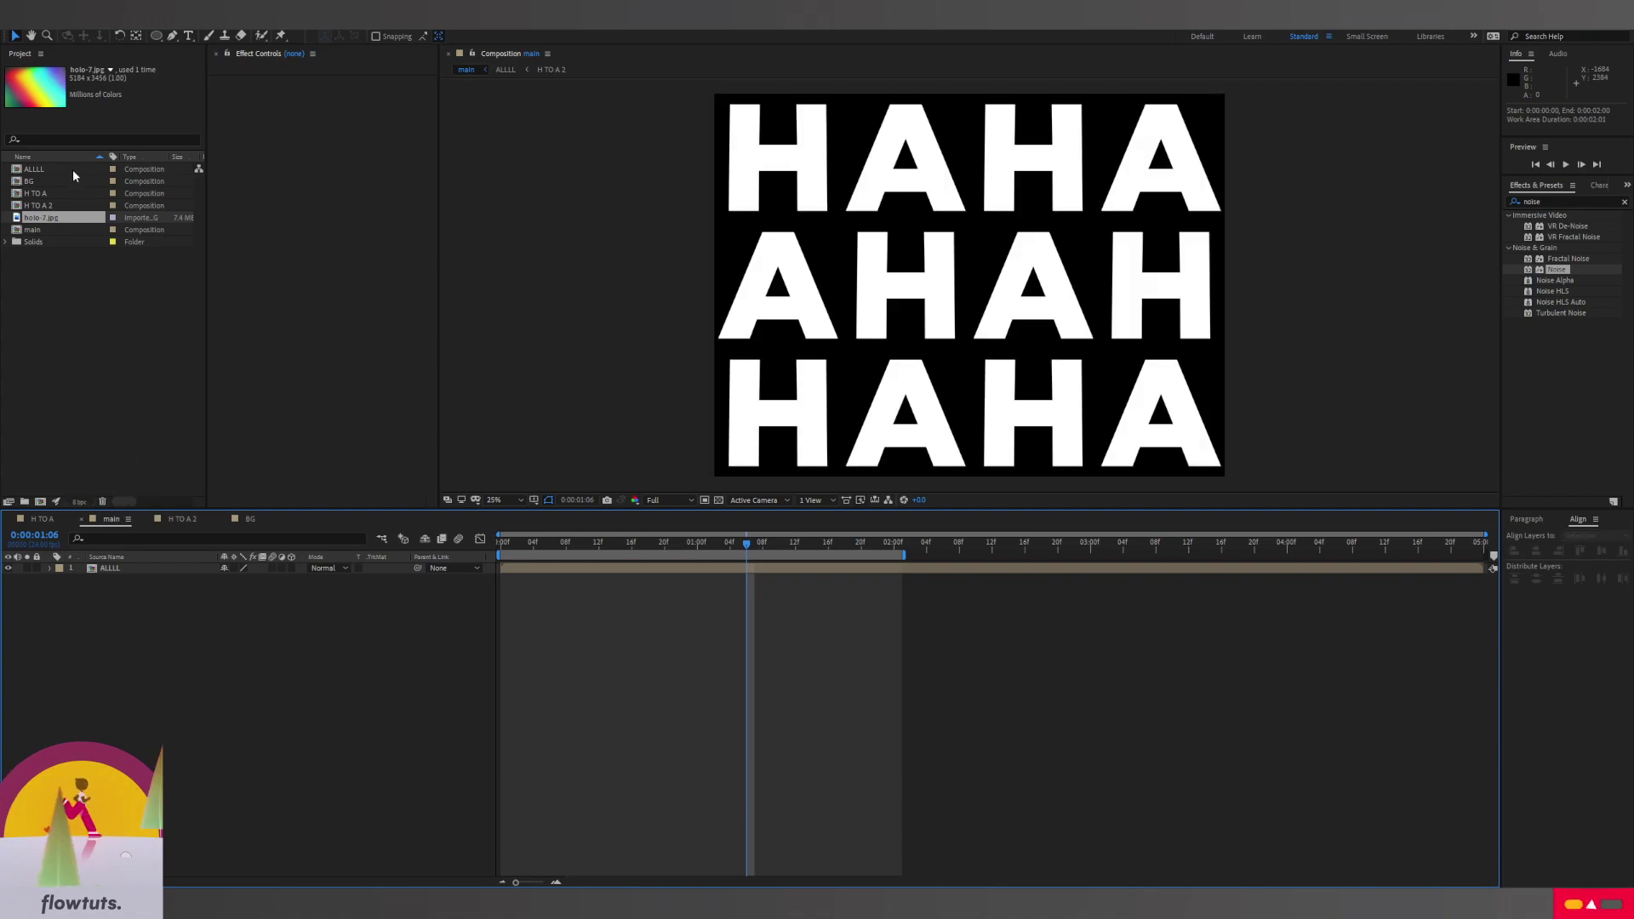
drag(29, 181, 109, 567)
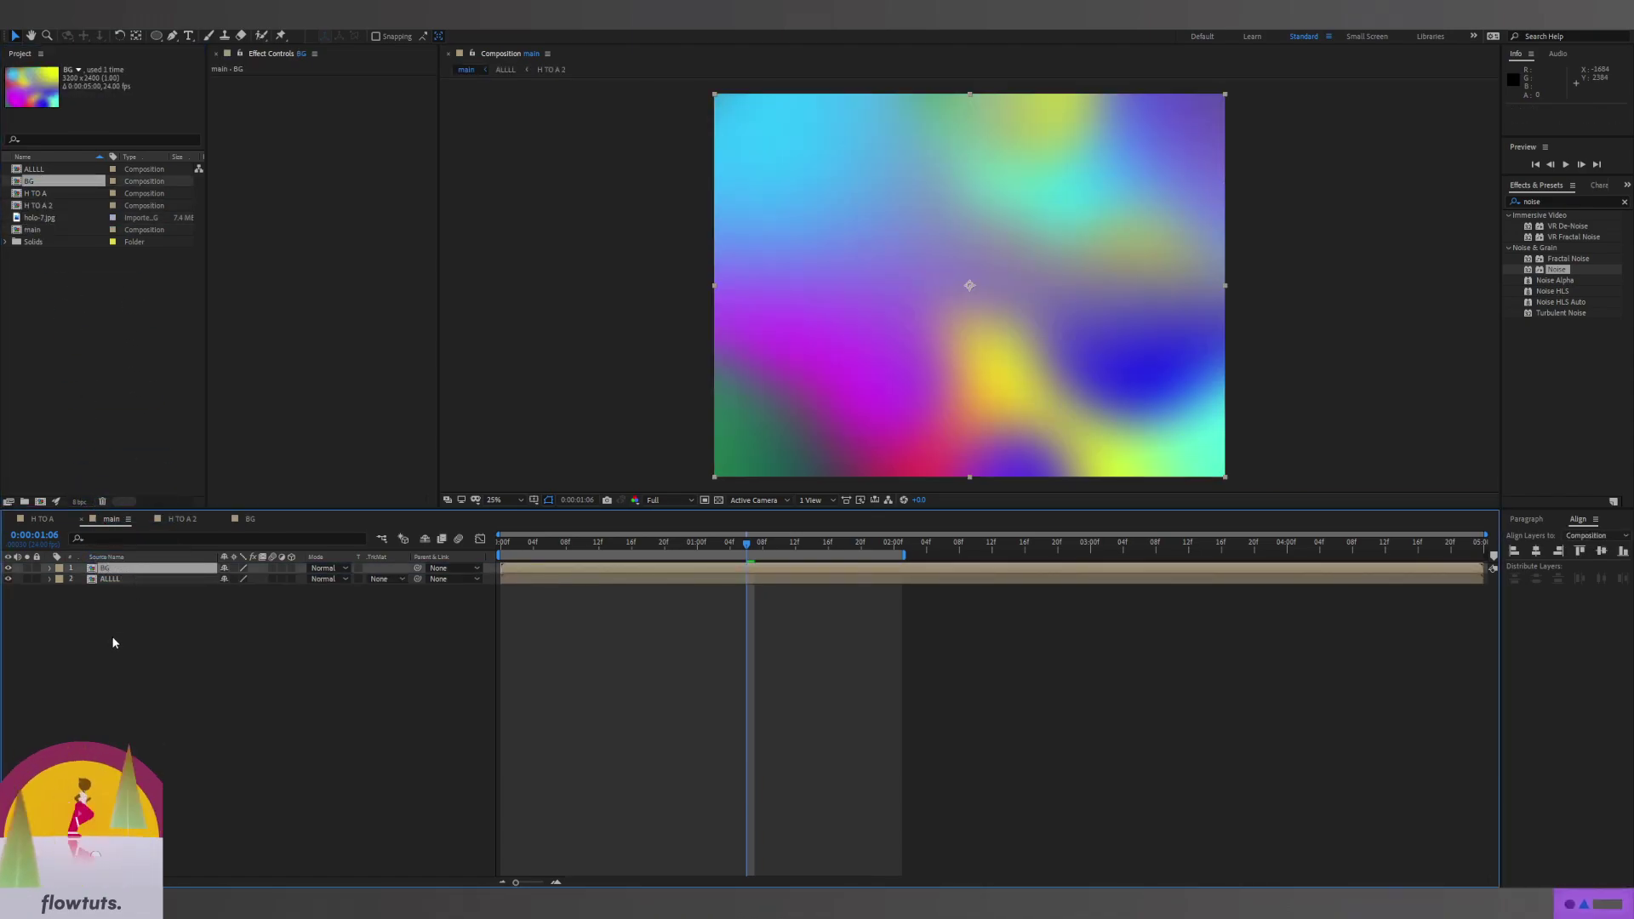
click(111, 579)
key(ctrl+d)
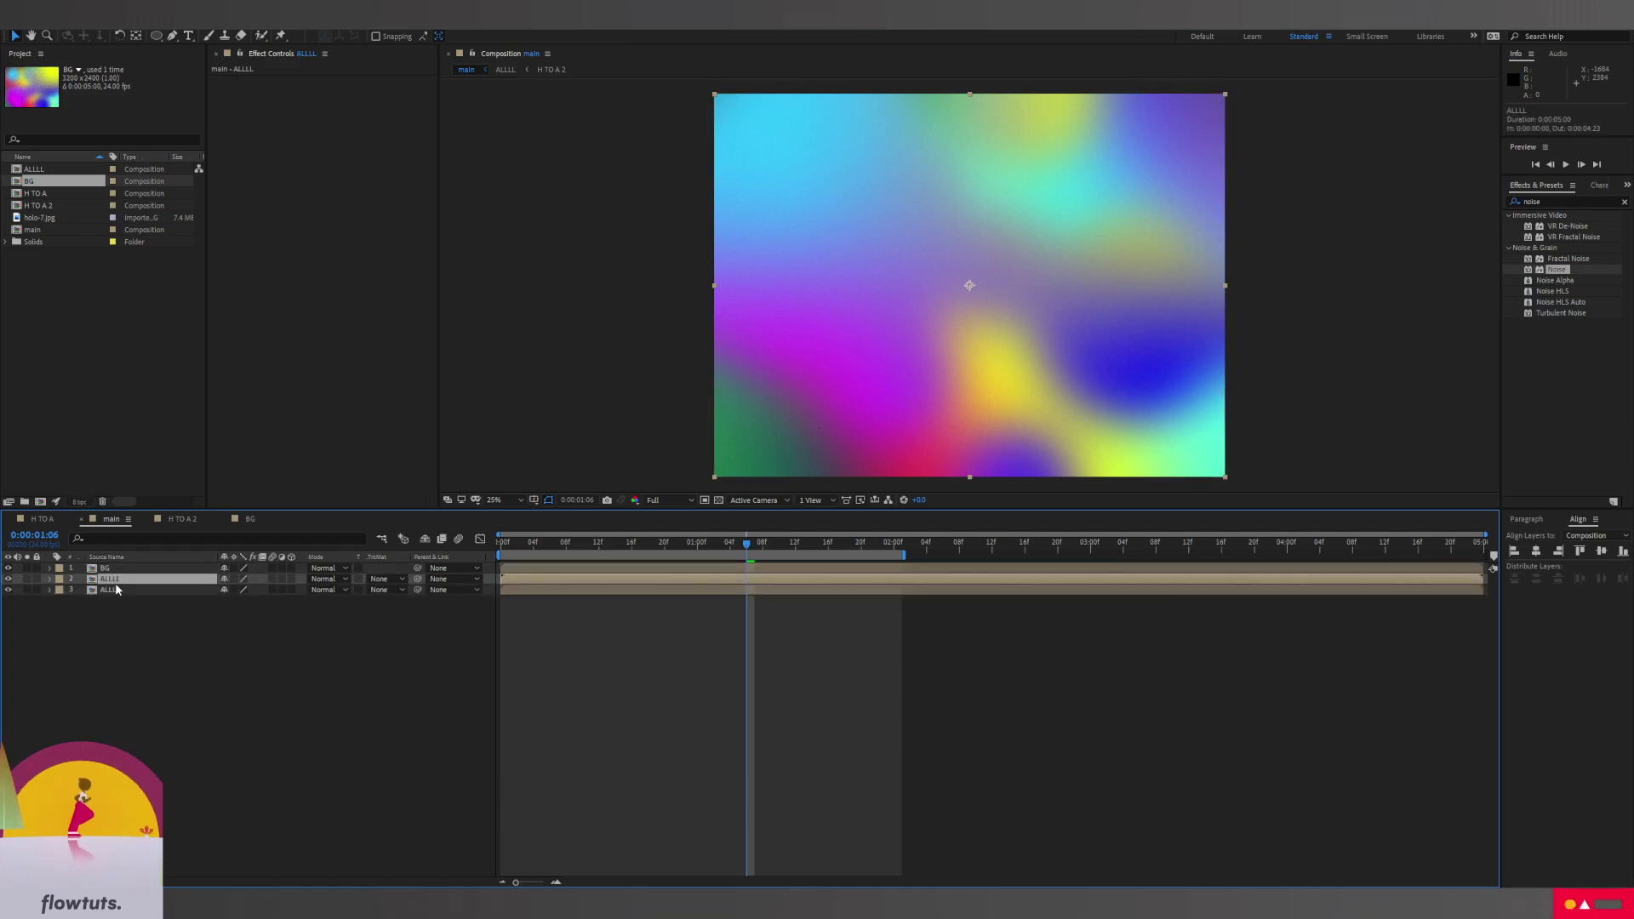
click(9, 568)
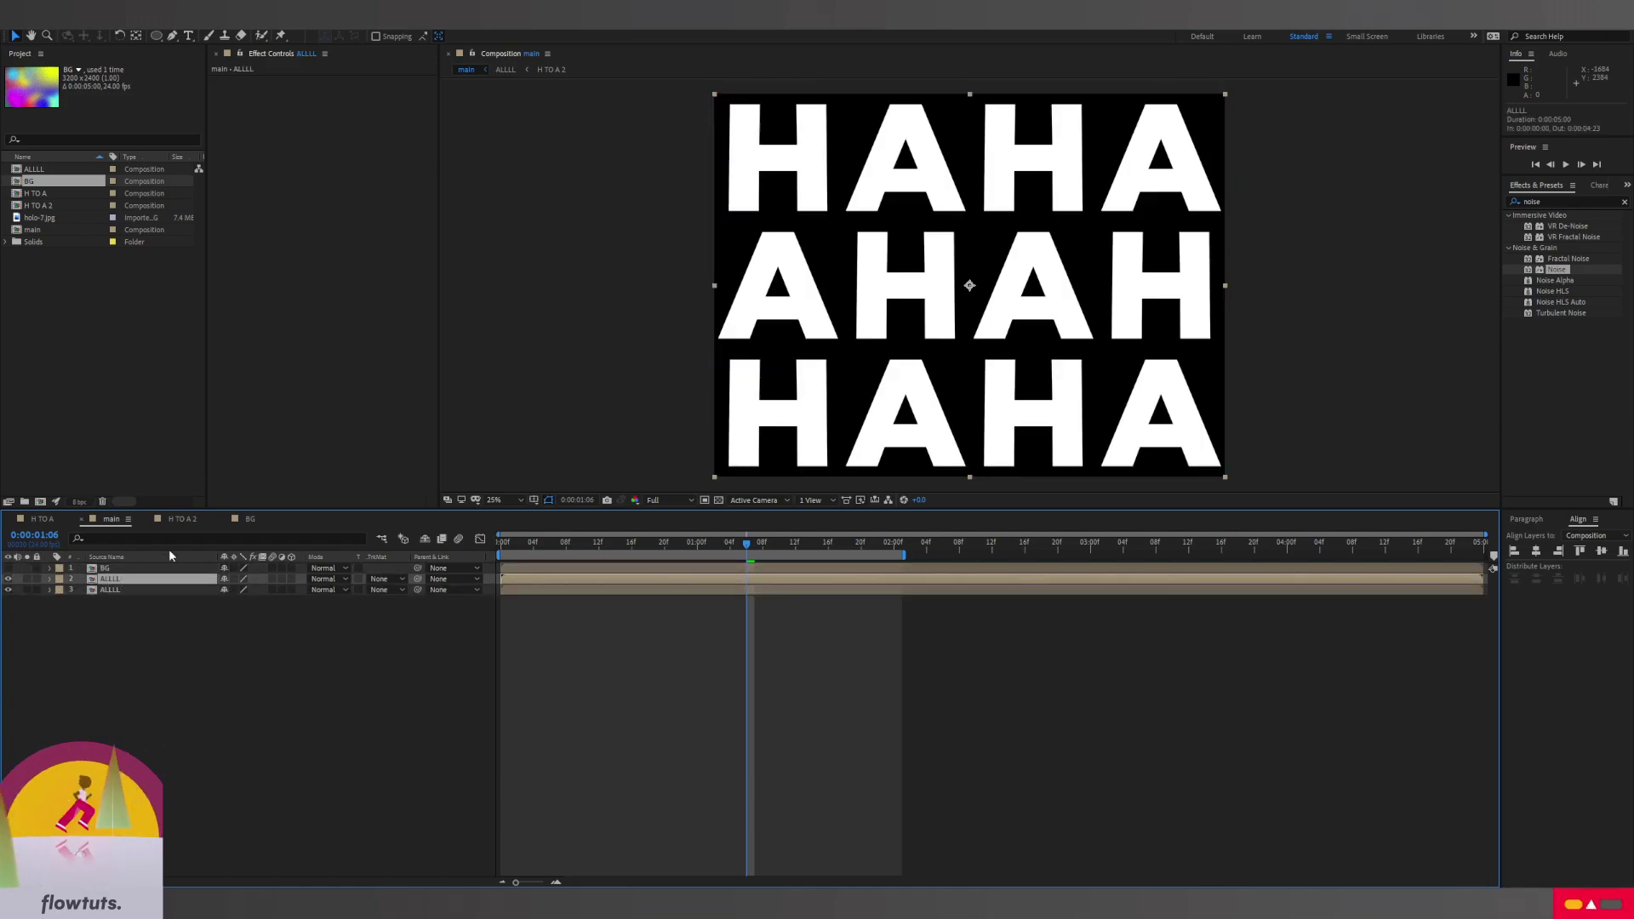
click(8, 568)
click(115, 569)
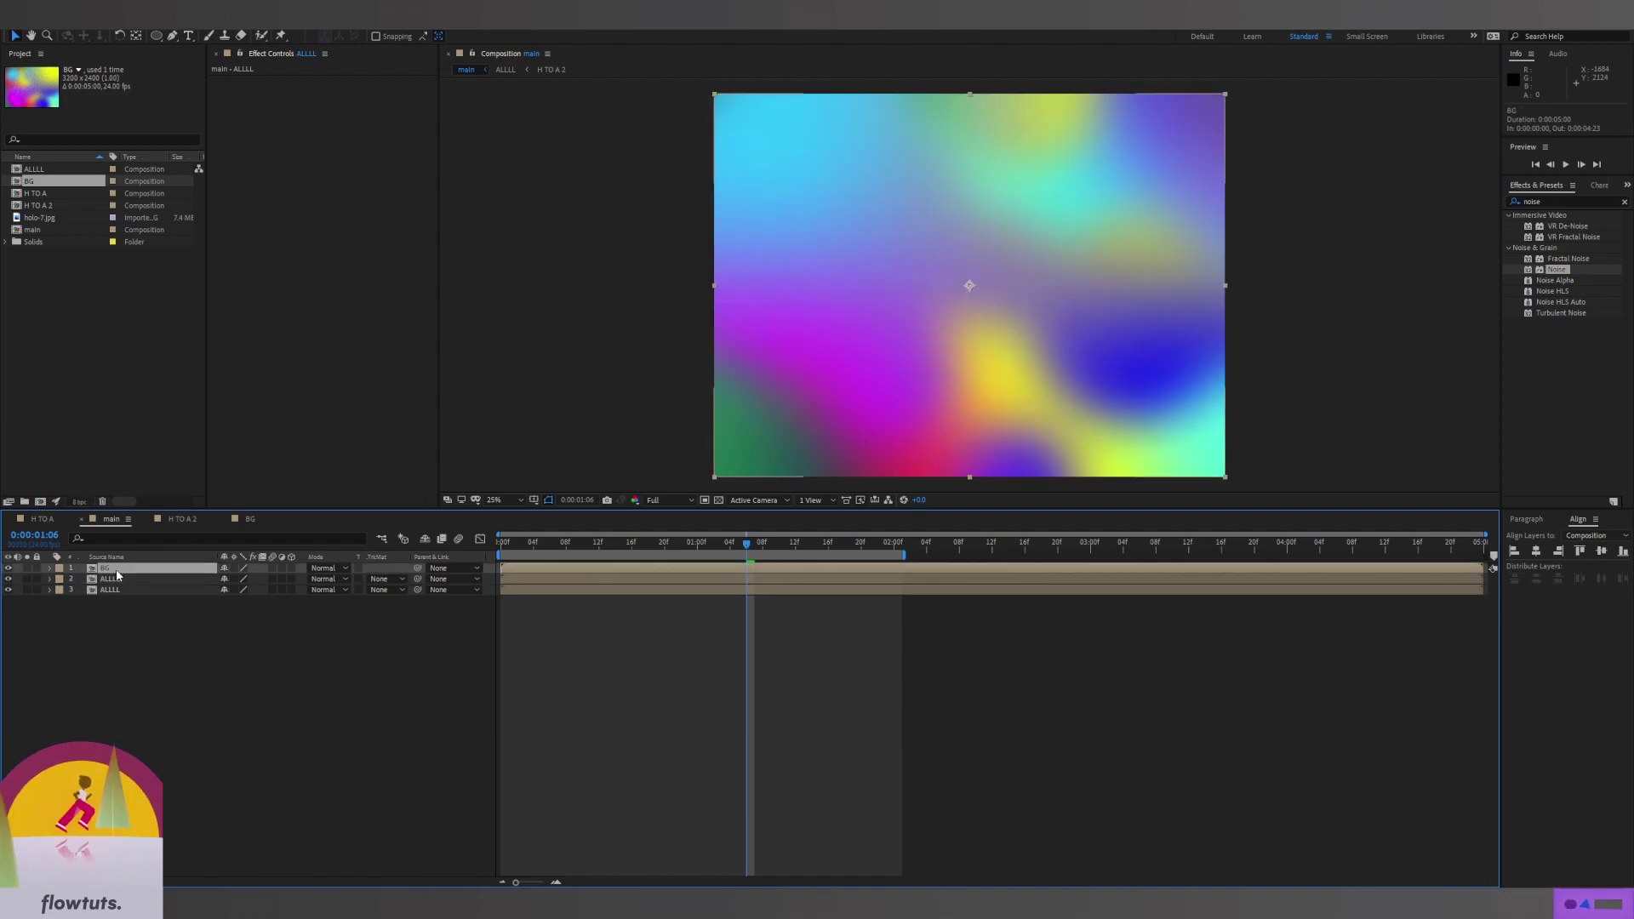
Apply Set Matte to the BG layer, taking its matte from 2. ALLLL
double_click(1546, 201)
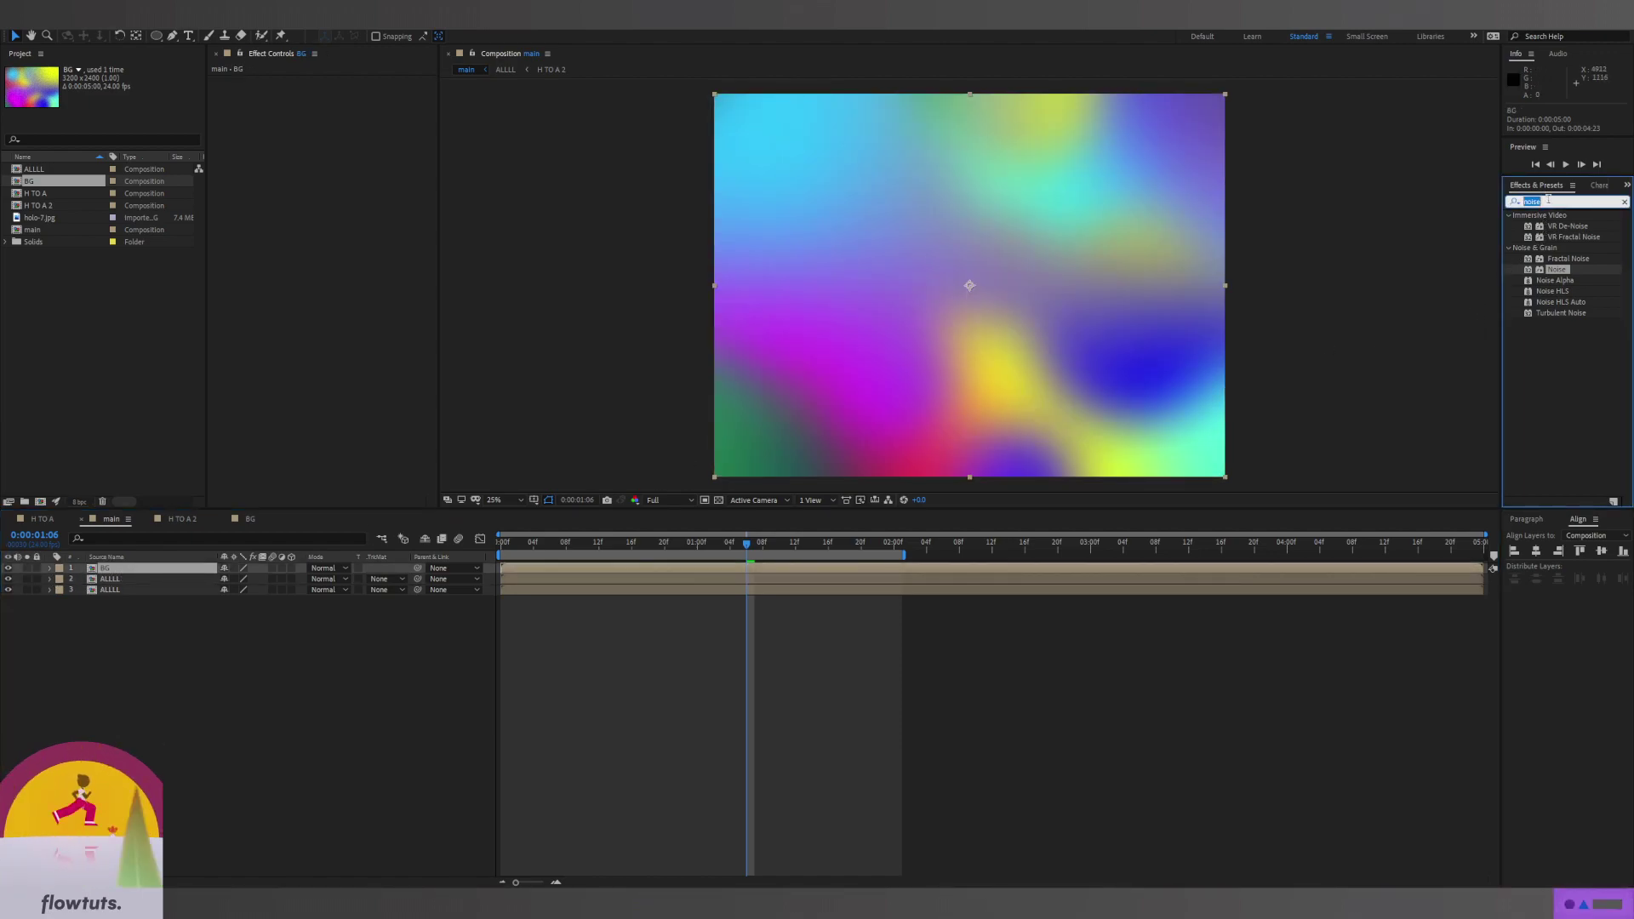
text(s)
key(BackSpace)
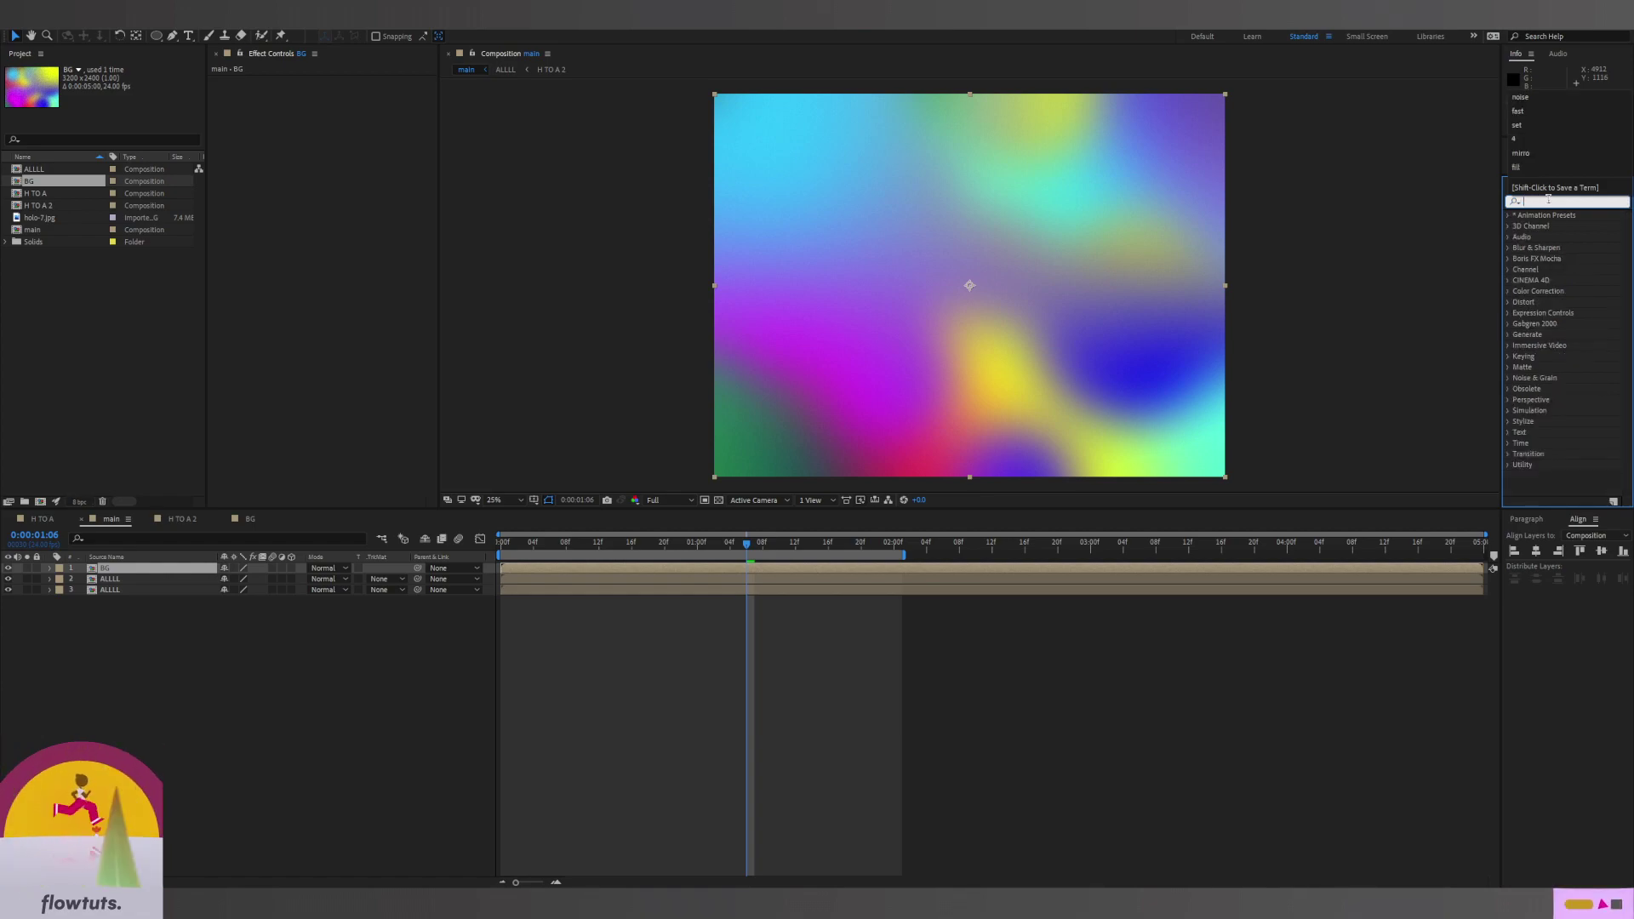
click(1548, 199)
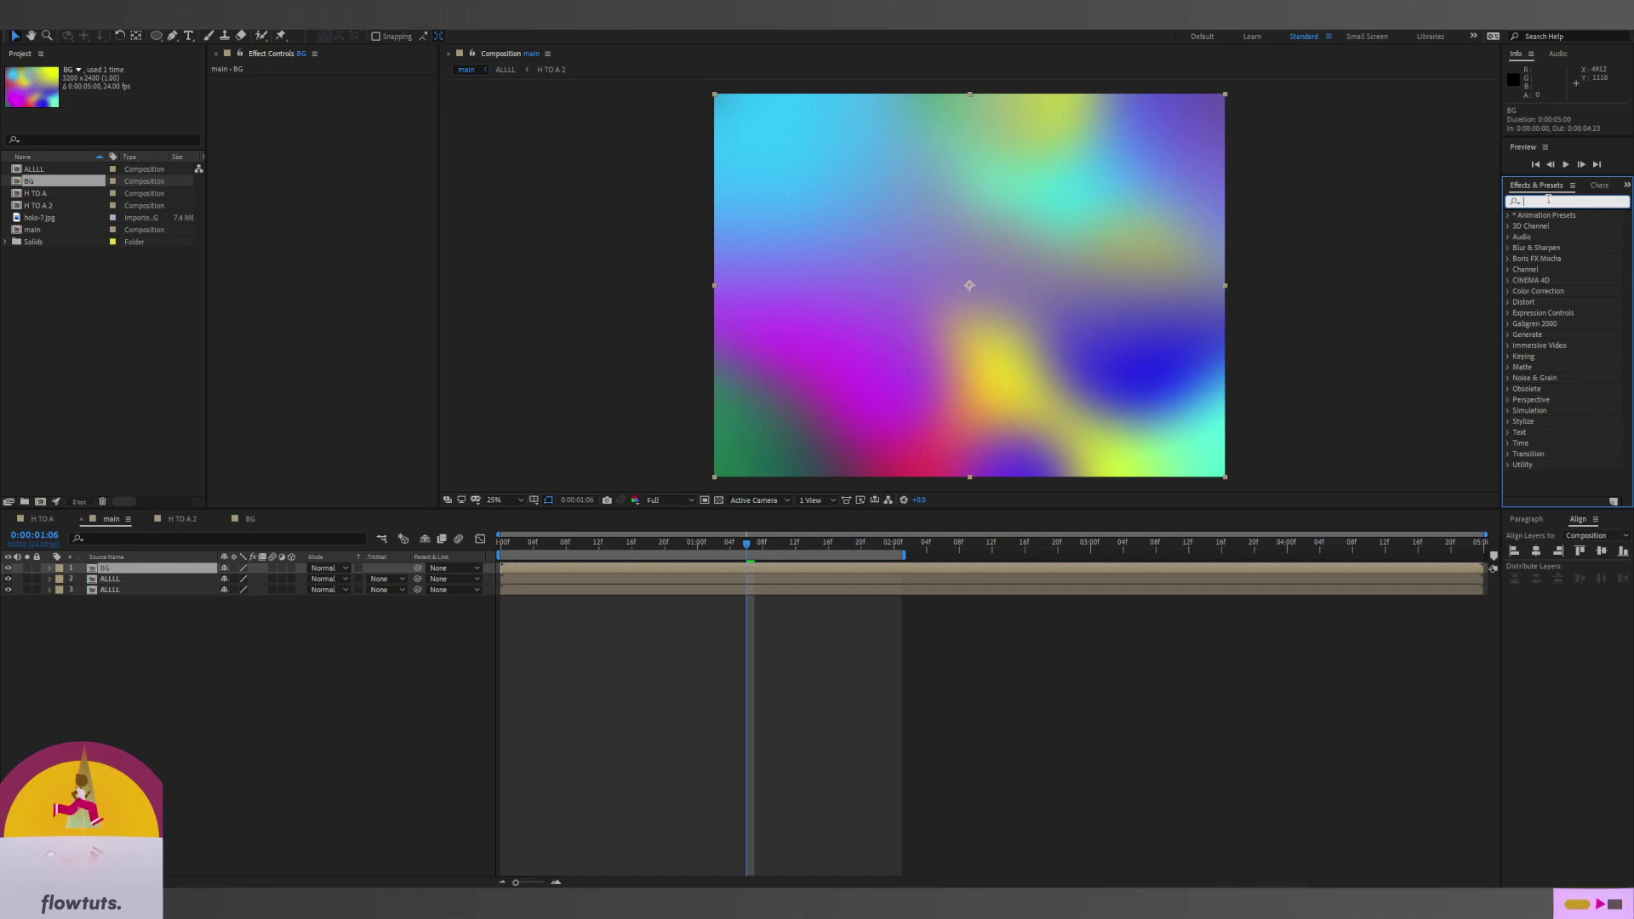
text(set ma)
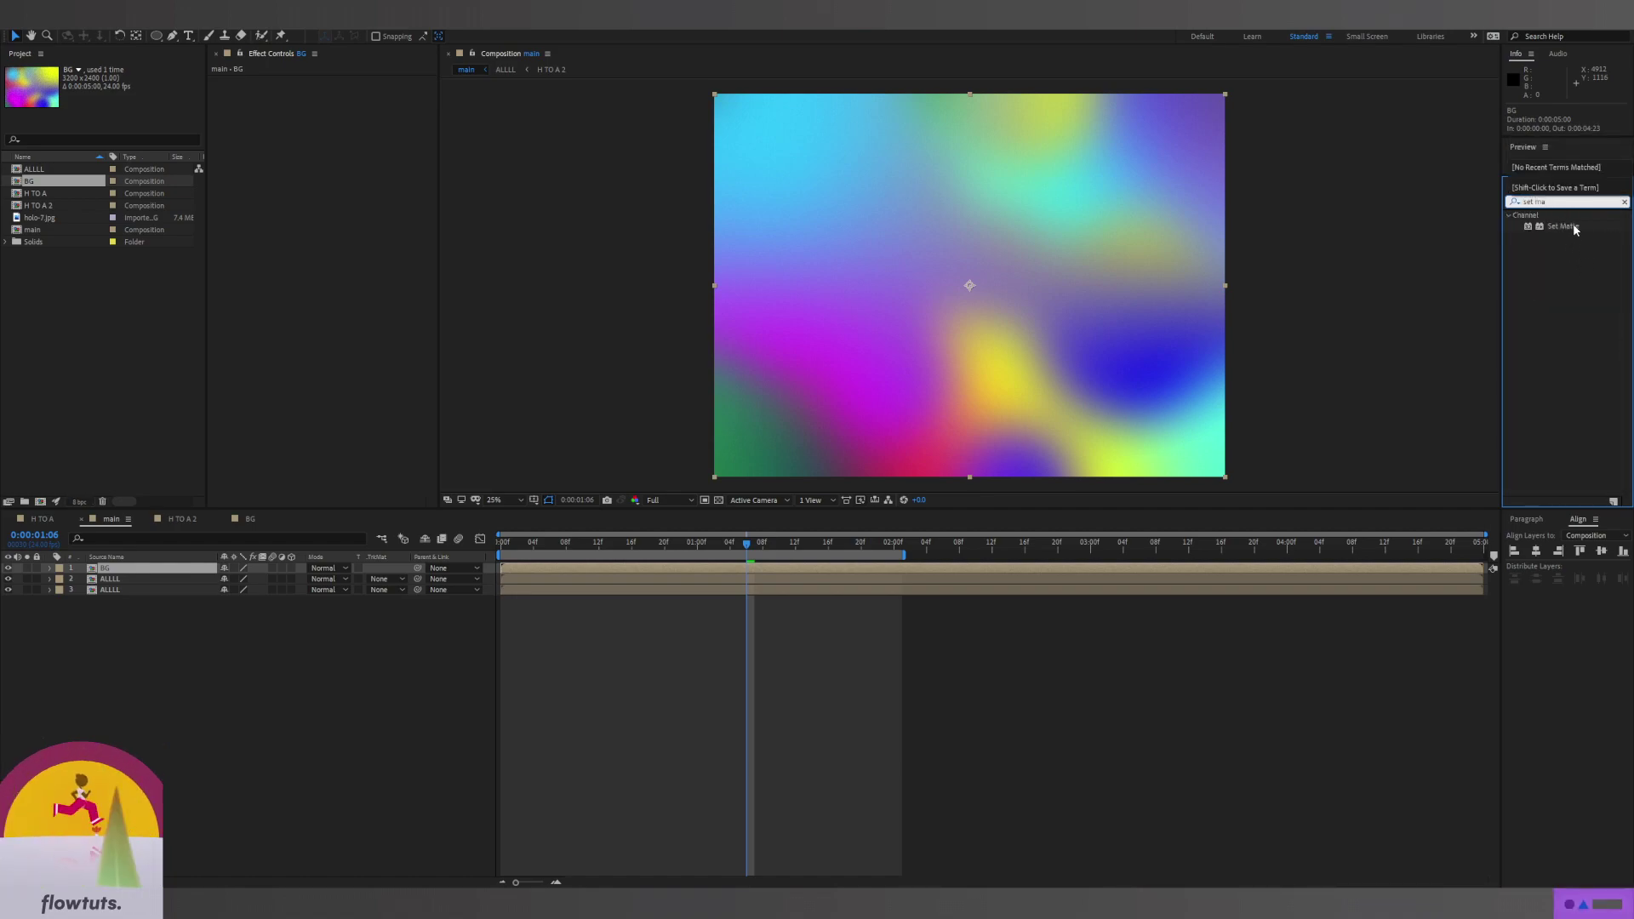
double_click(1566, 226)
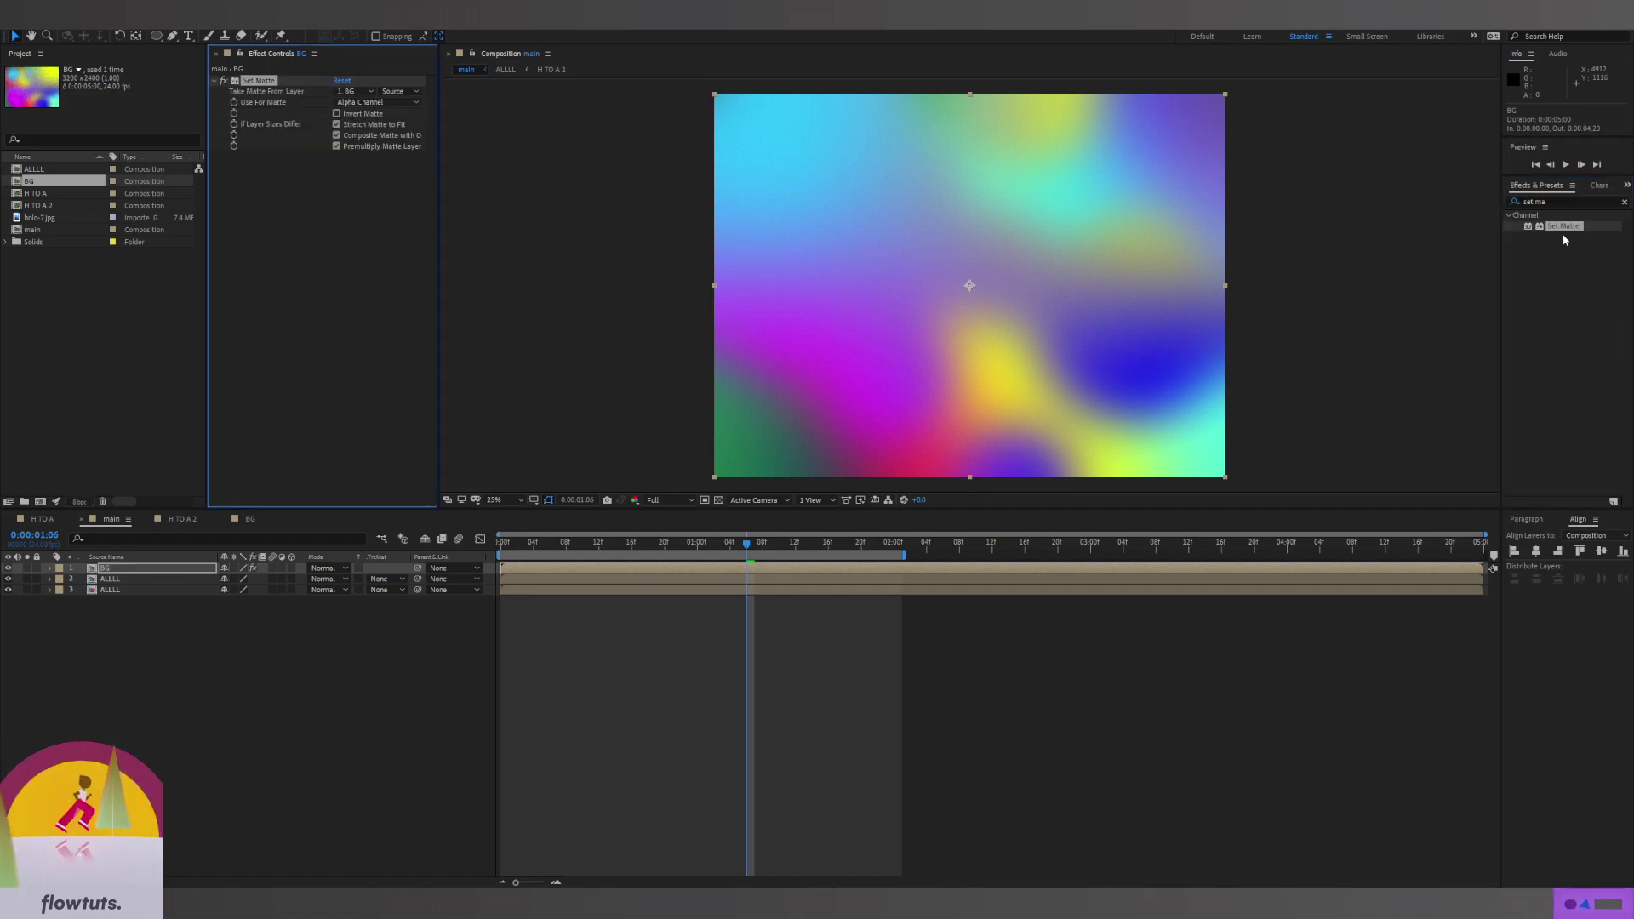
click(362, 95)
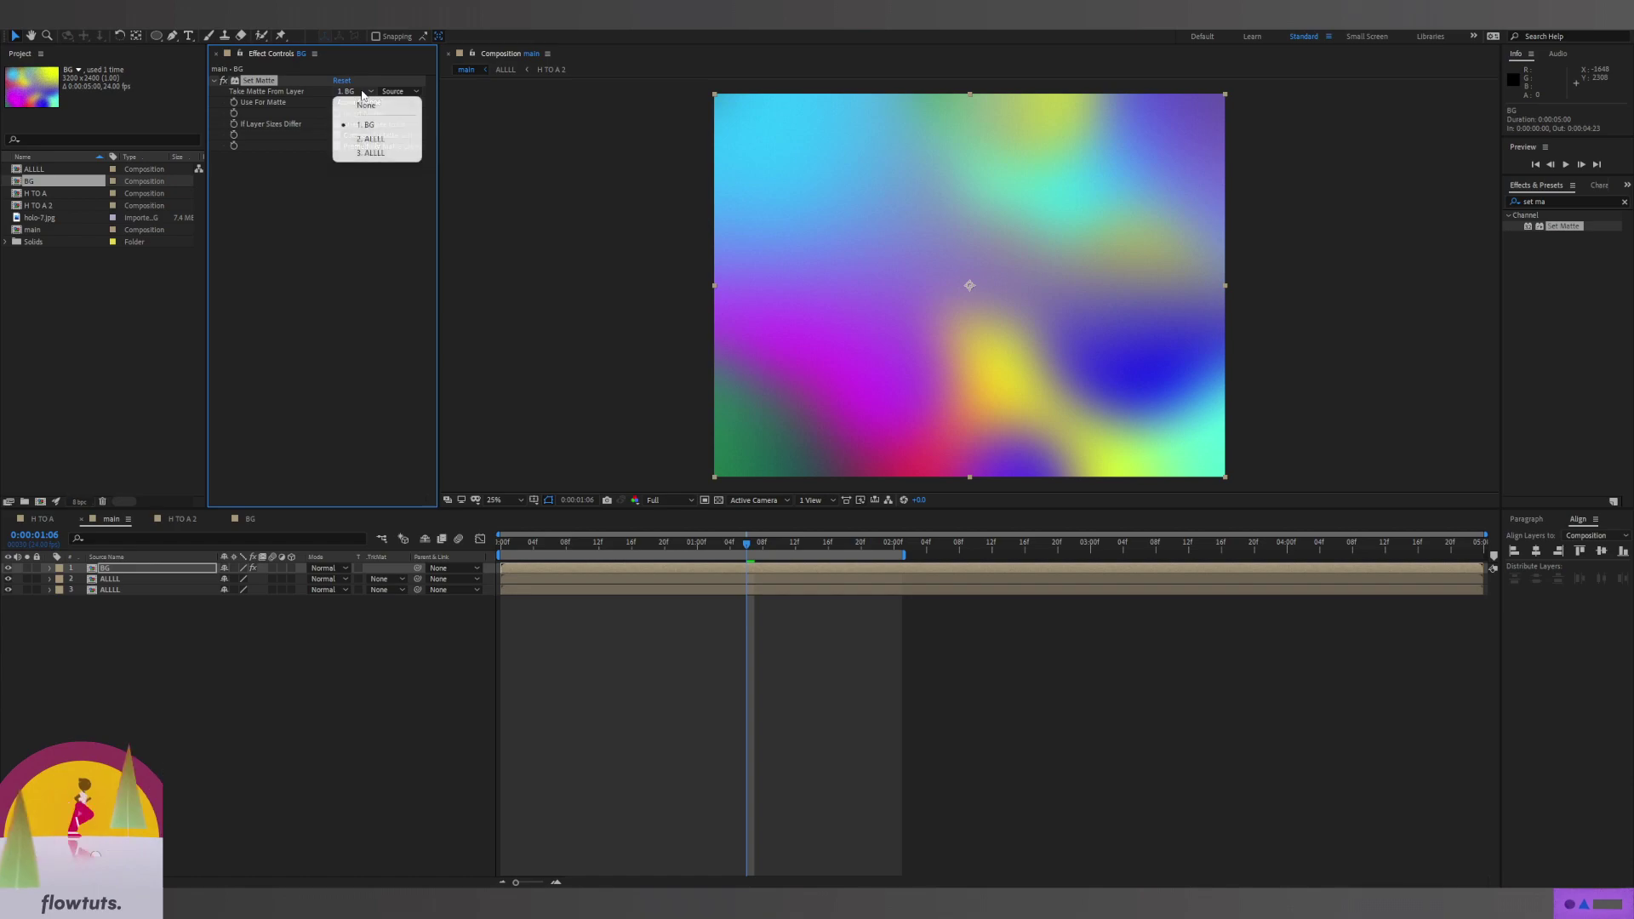
click(375, 143)
click(56, 582)
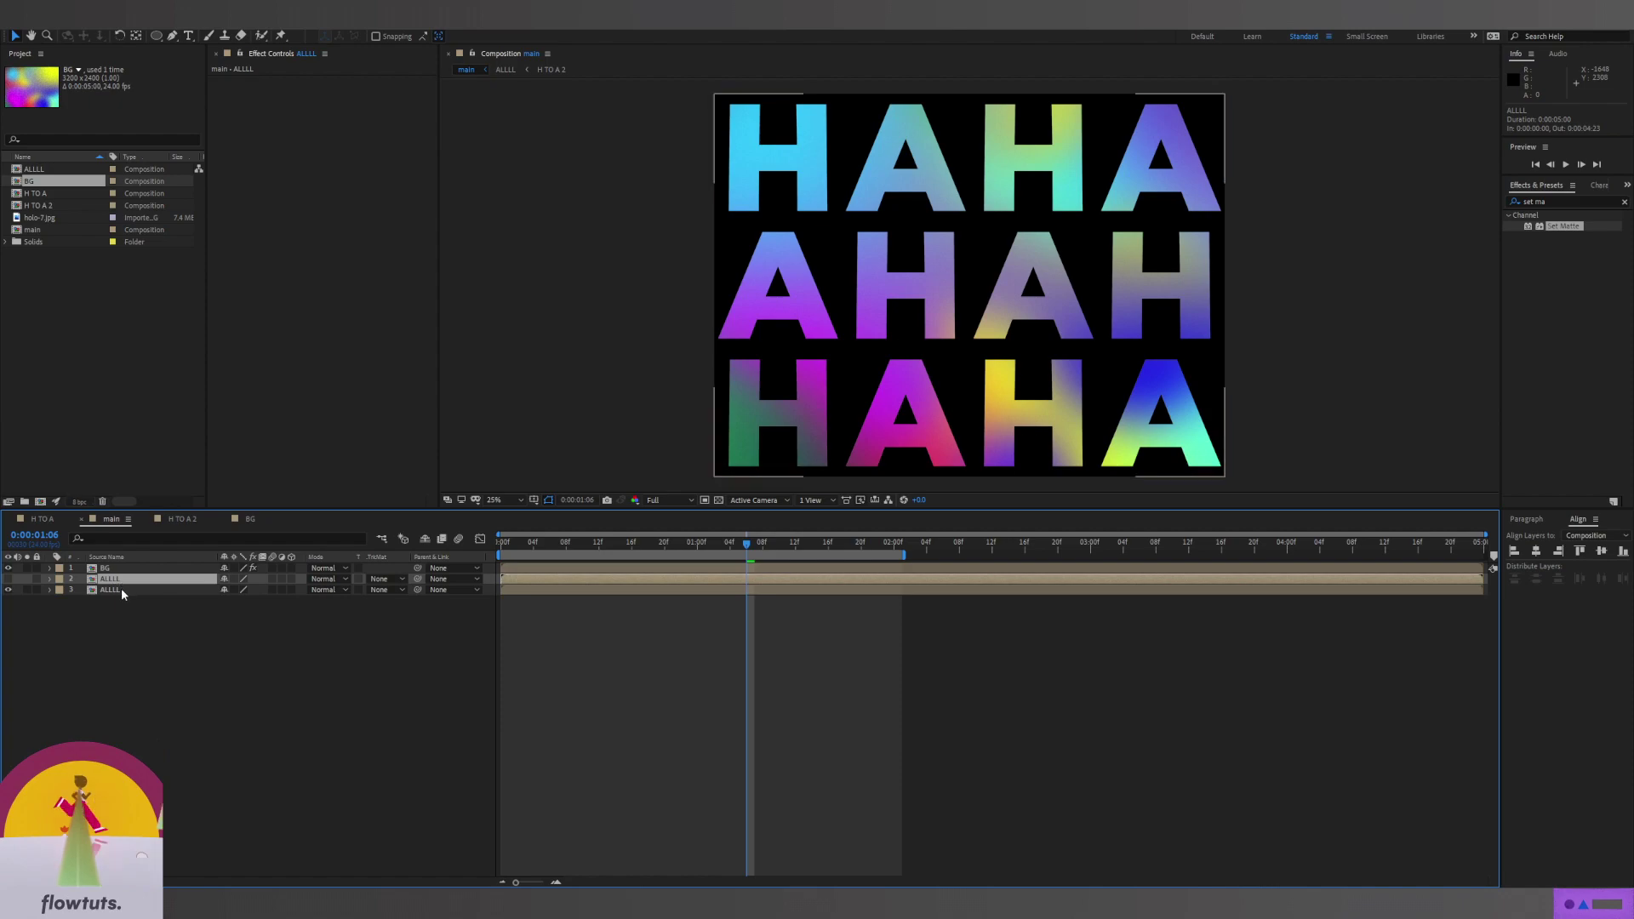
click(322, 624)
drag(604, 554, 794, 551)
key(space)
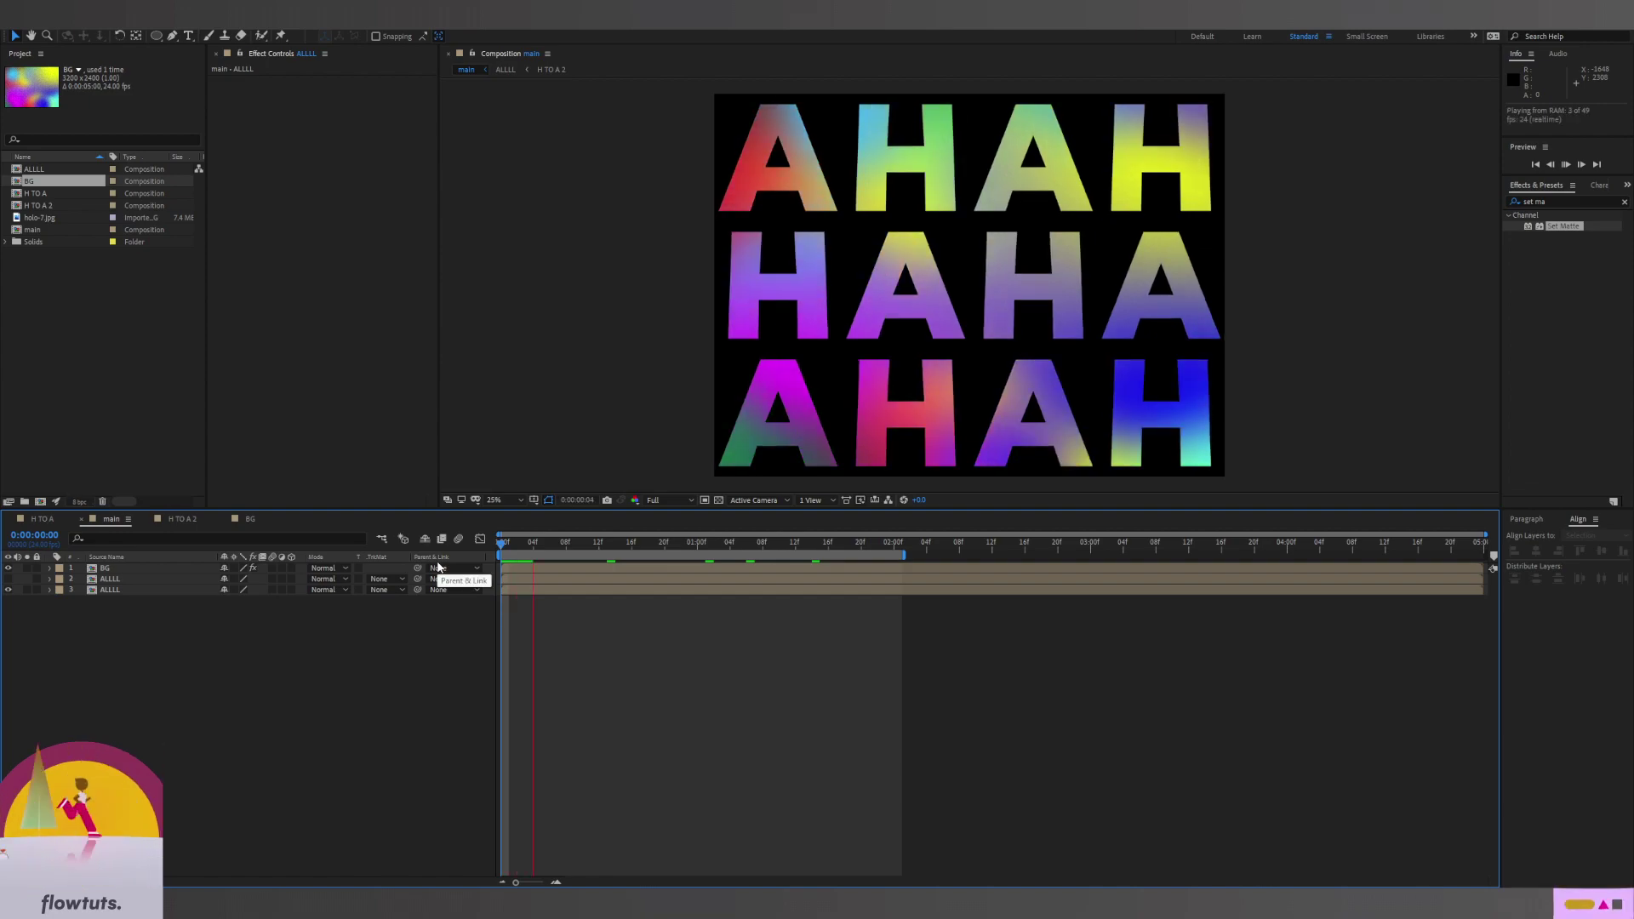